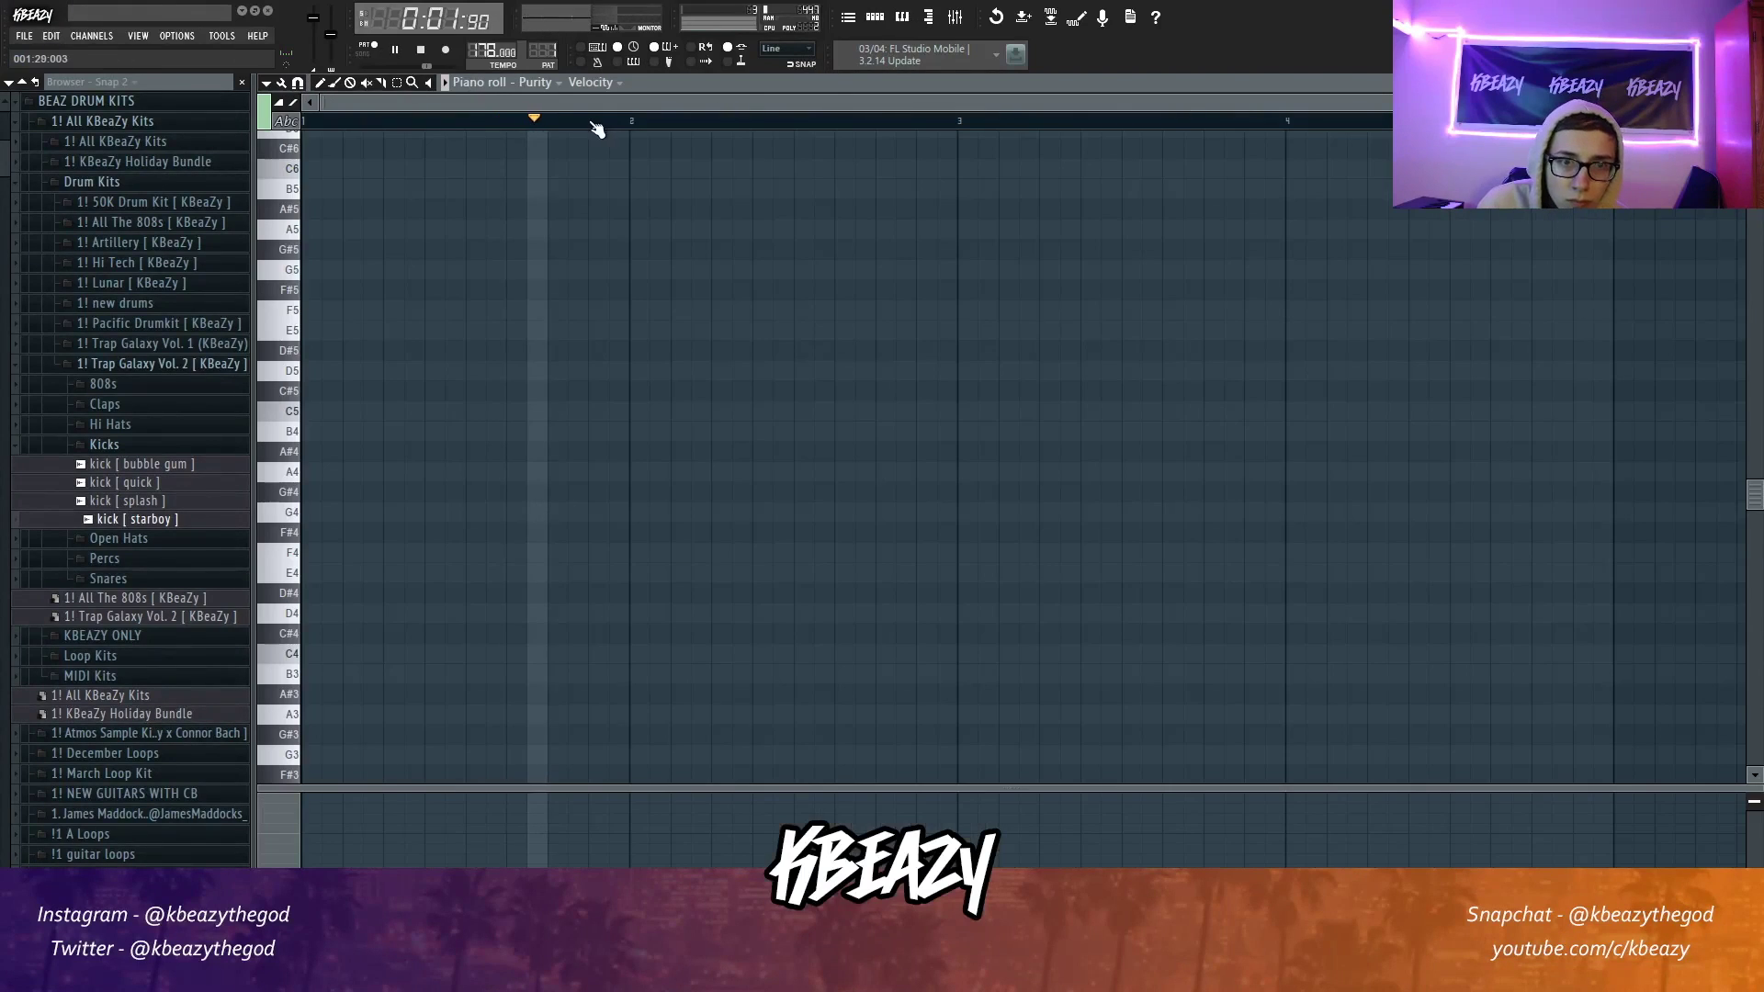
Step: Place one-bar notes D5, F5, A#4 and A5 near the start of bar 1, and G4, C#5, G#5 and E5 late in bar 1
click(324, 309)
click(384, 229)
click(375, 451)
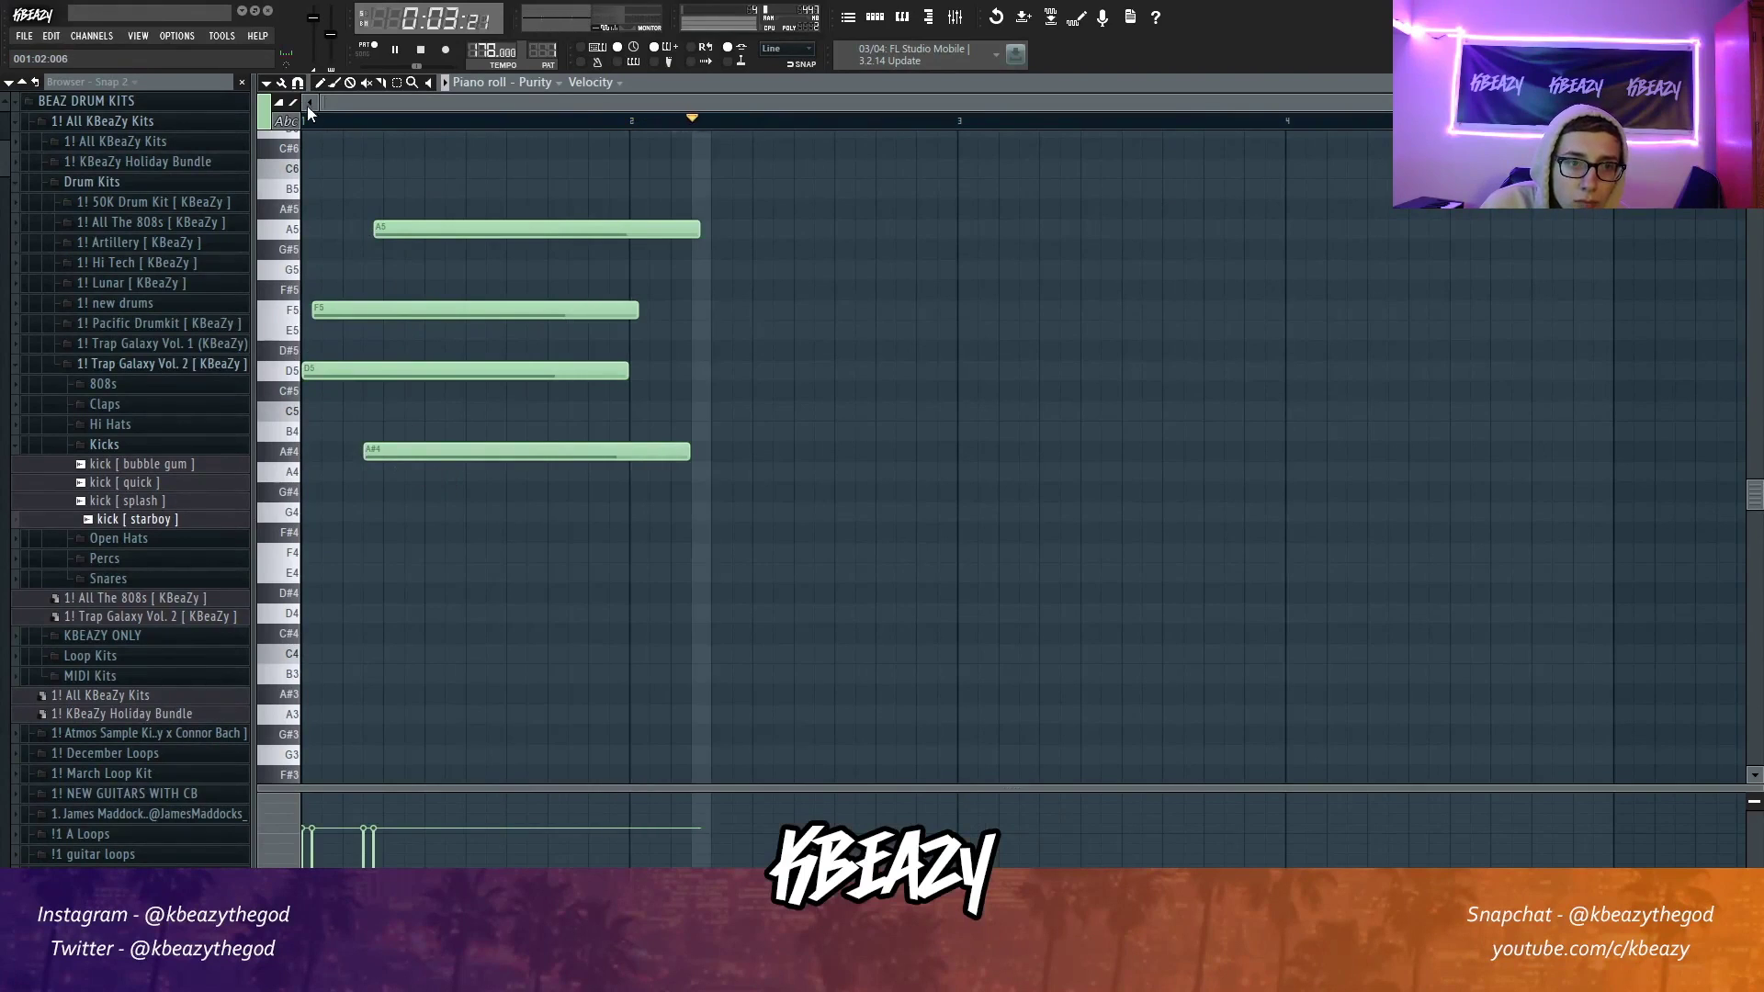
click(523, 512)
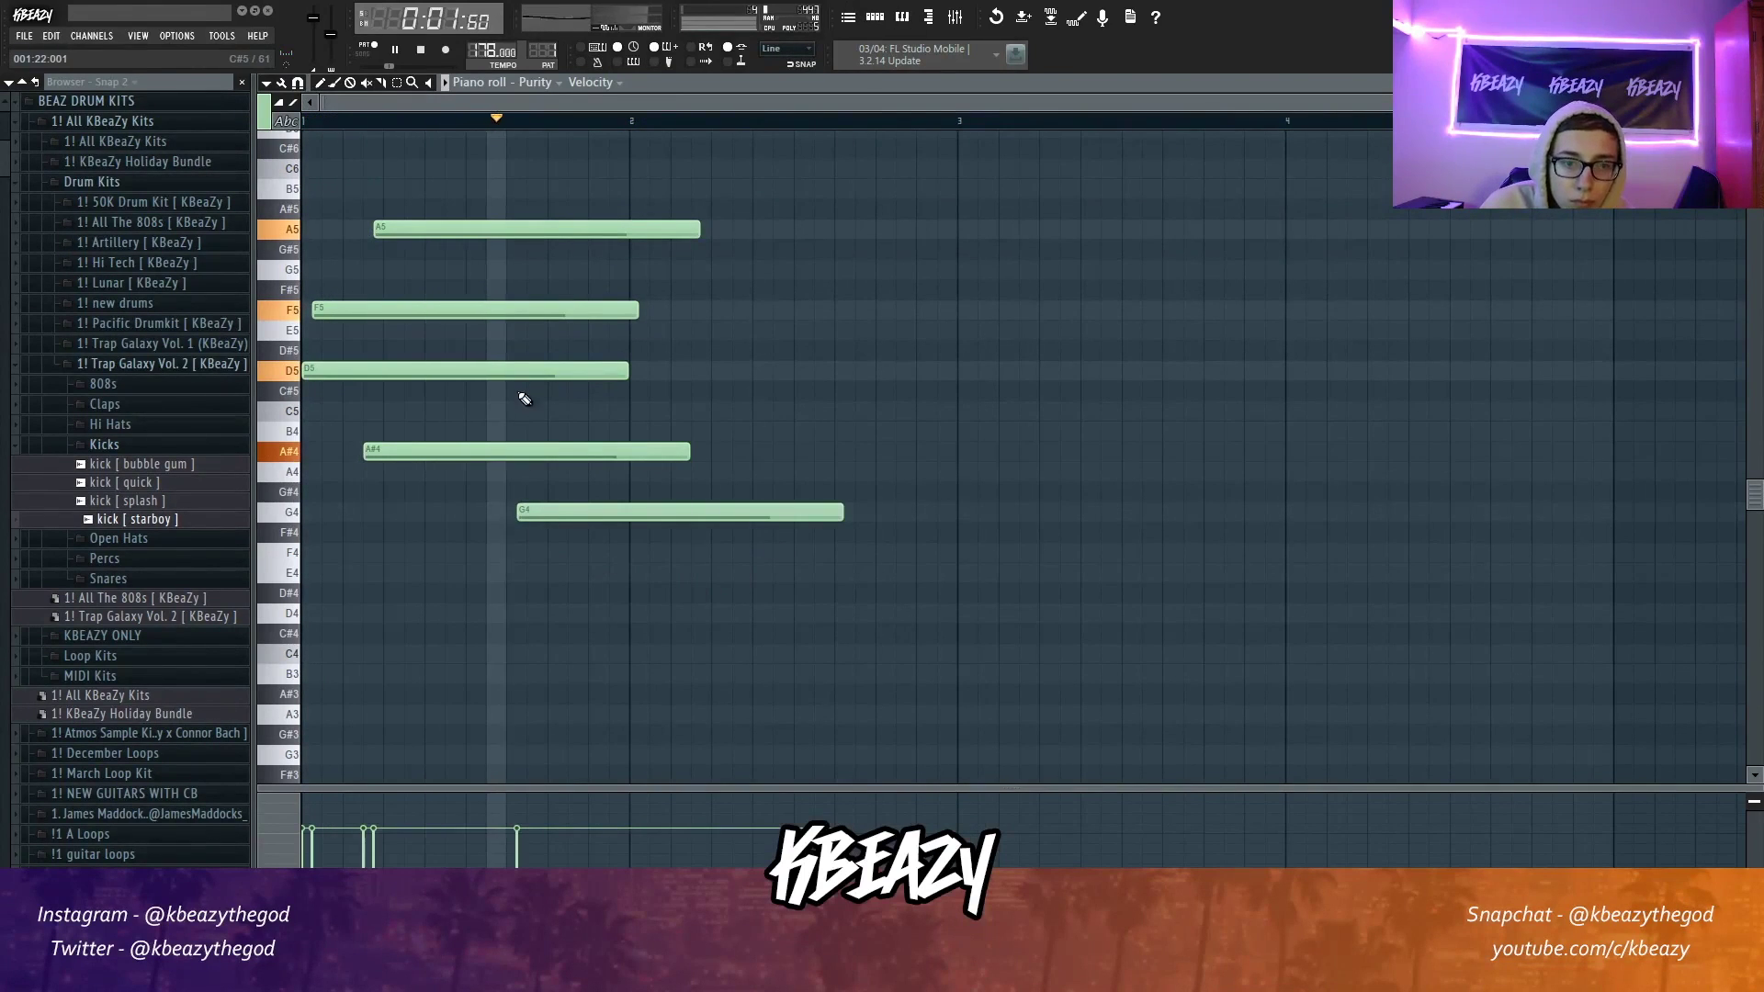
click(523, 391)
click(523, 249)
click(498, 330)
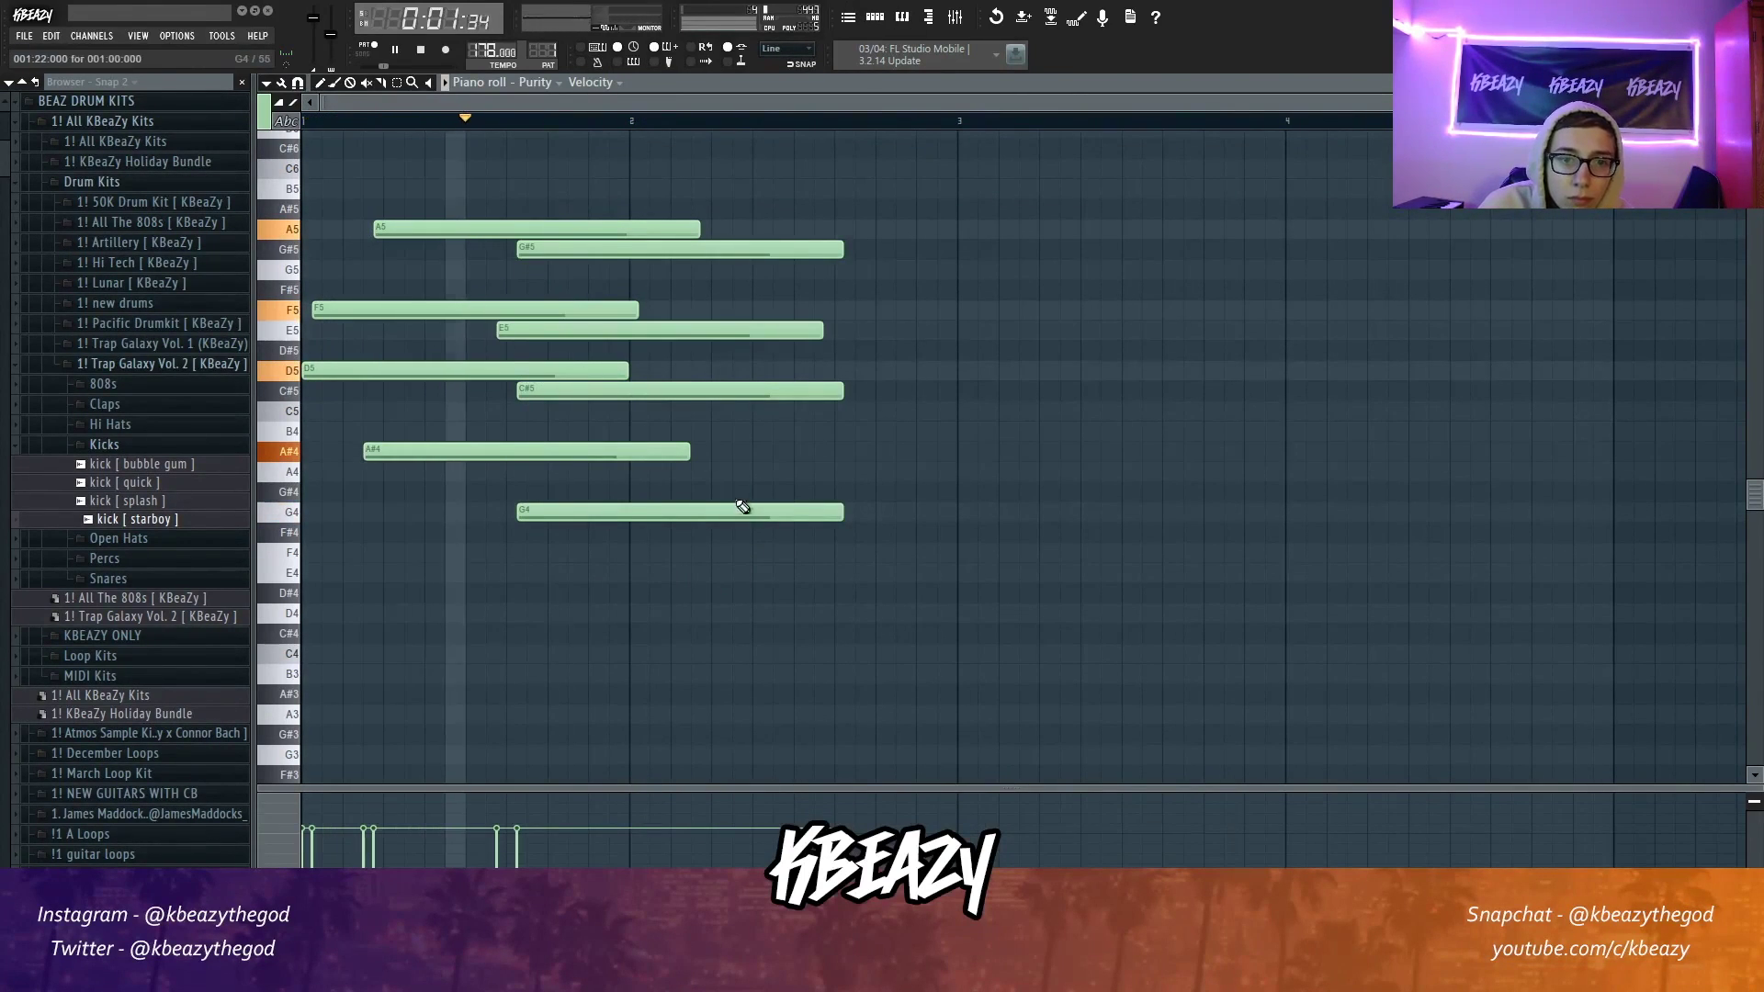
Step: Add scattered notes A#4, C5, D#5, F#5, F5, G#4 and F4 starting in bar 2, and play the pattern back
click(716, 451)
click(655, 410)
click(667, 350)
click(698, 289)
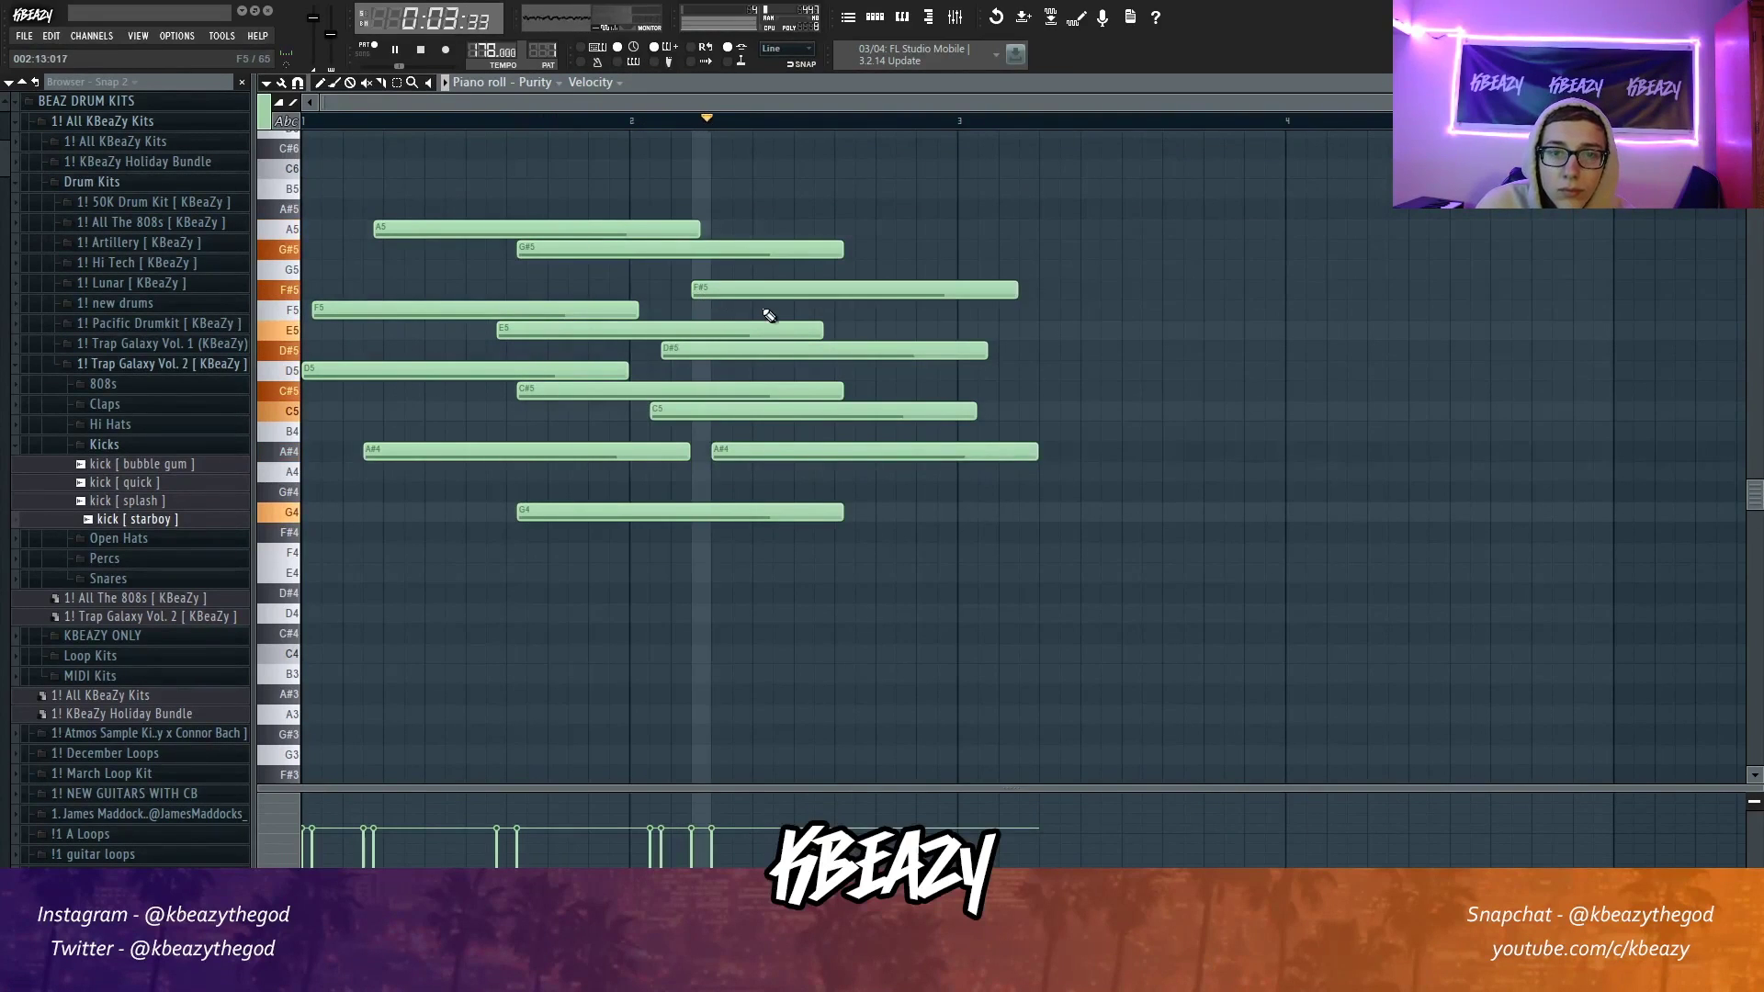
click(853, 309)
click(874, 492)
click(896, 552)
key(space)
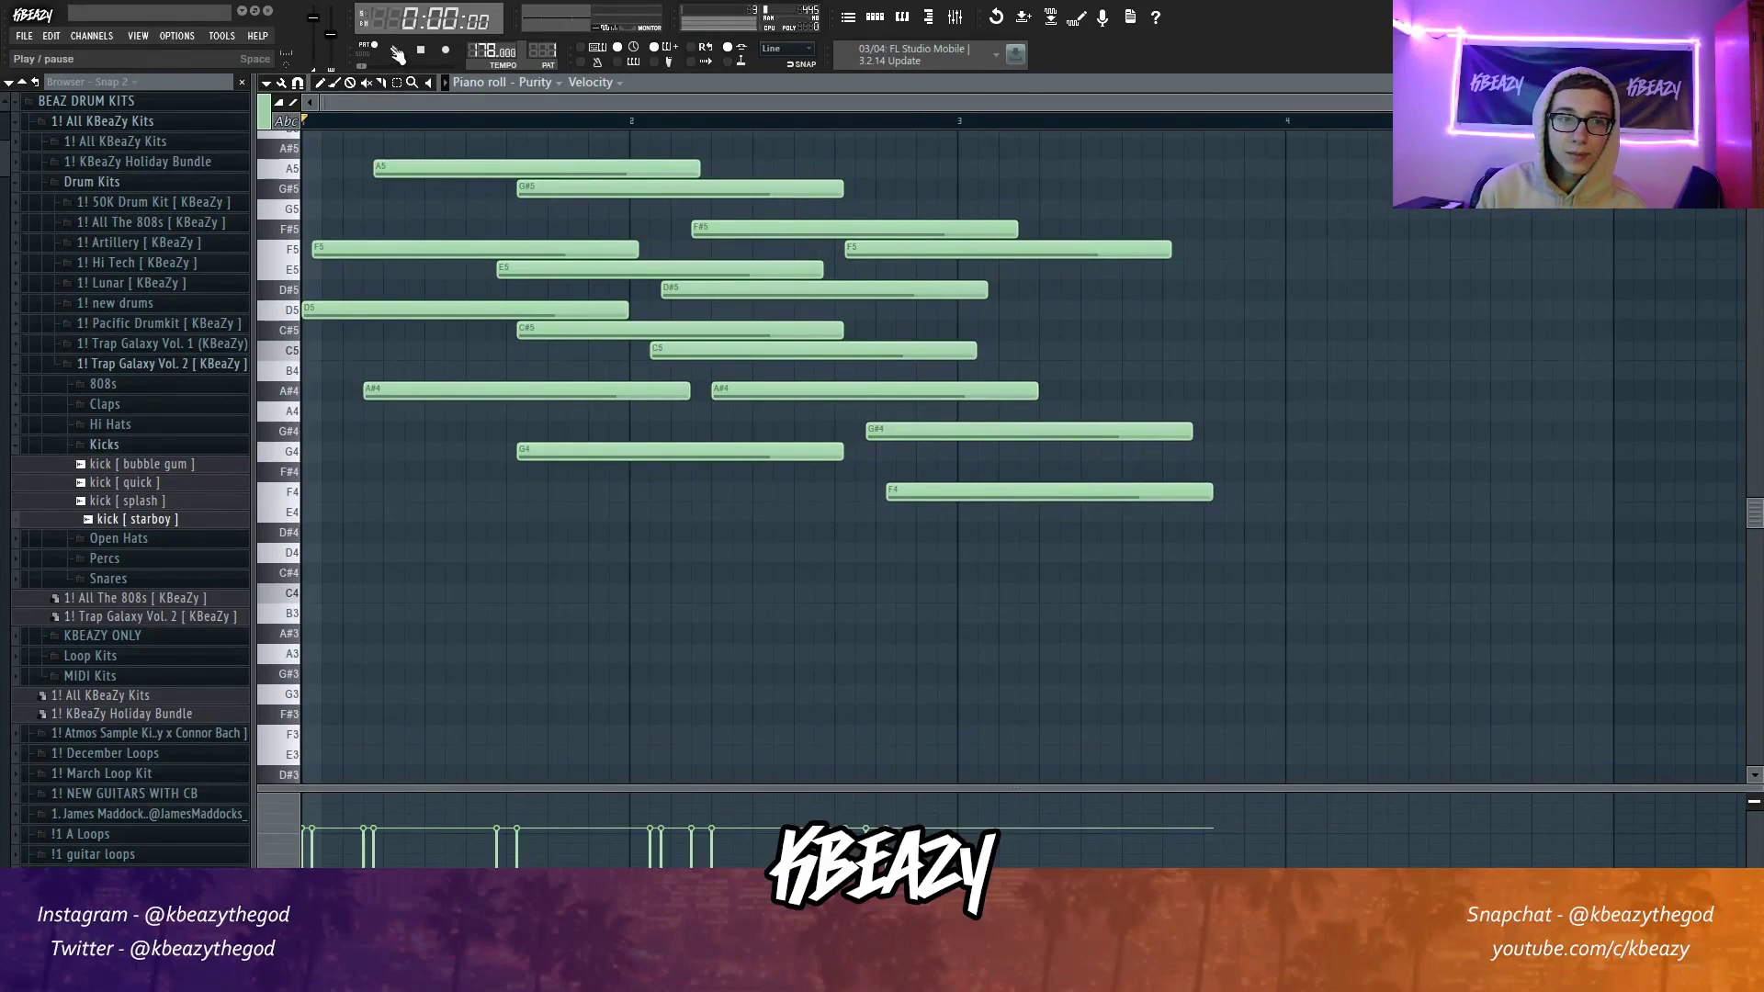
click(395, 50)
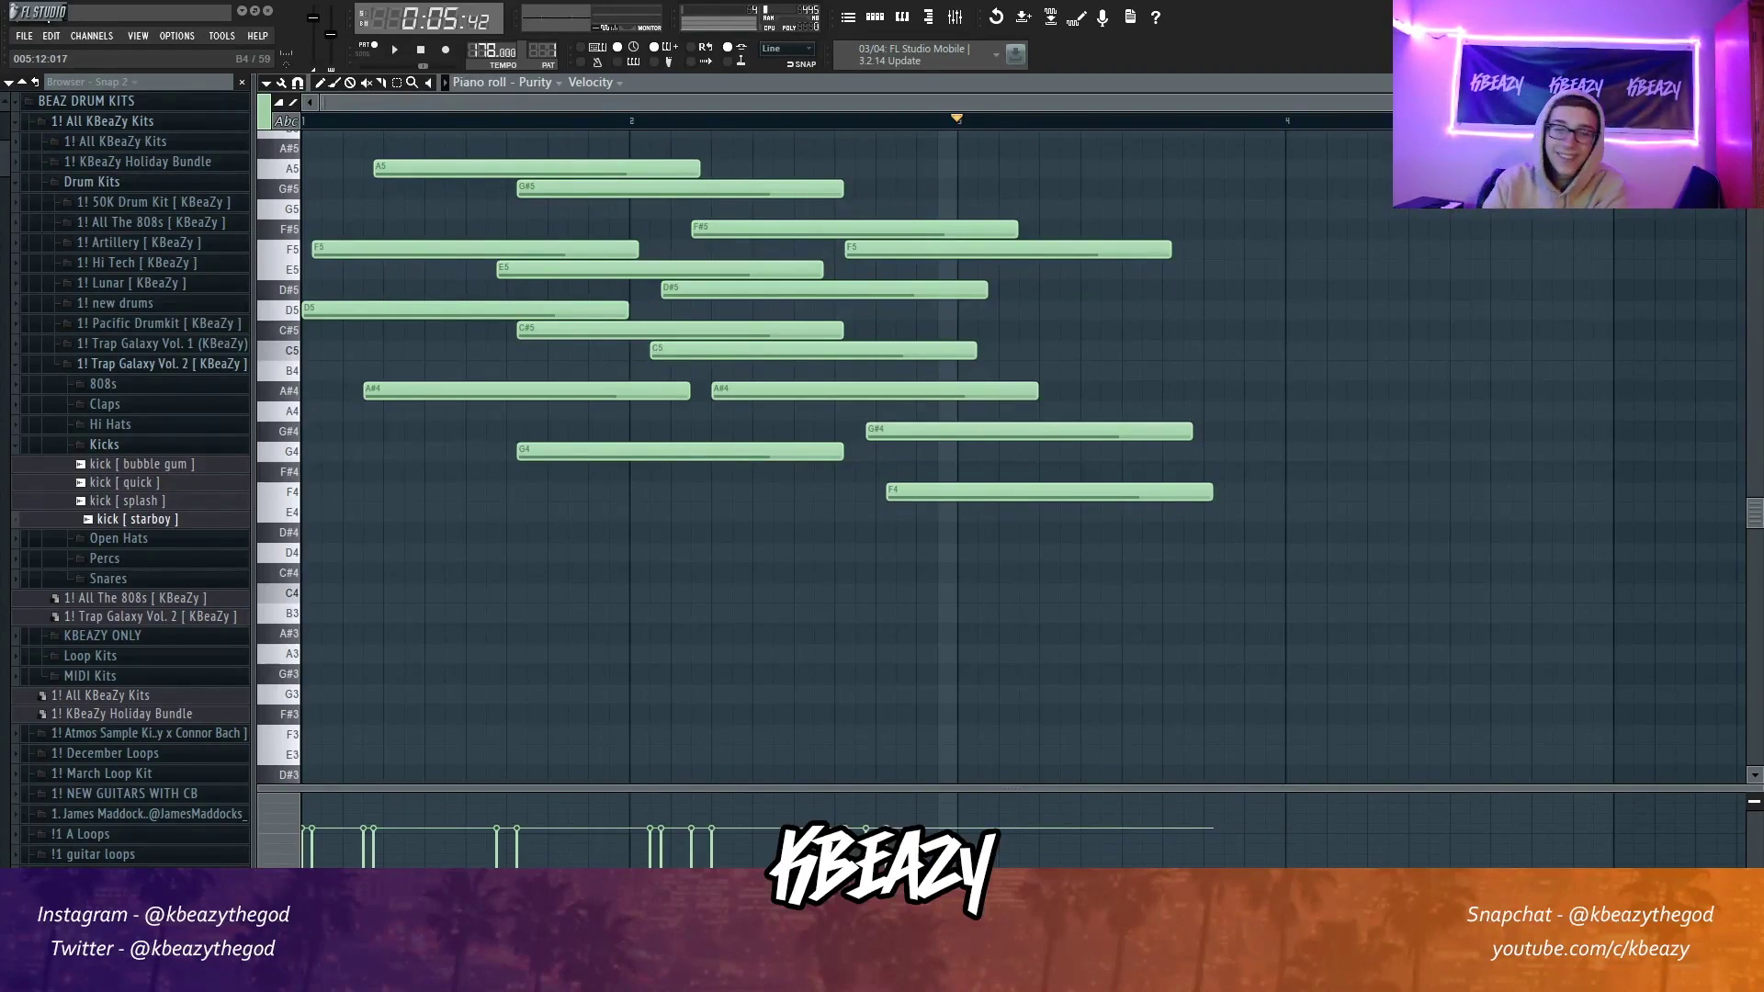
Step: Delete all the notes from the Purity piano roll
click(880, 17)
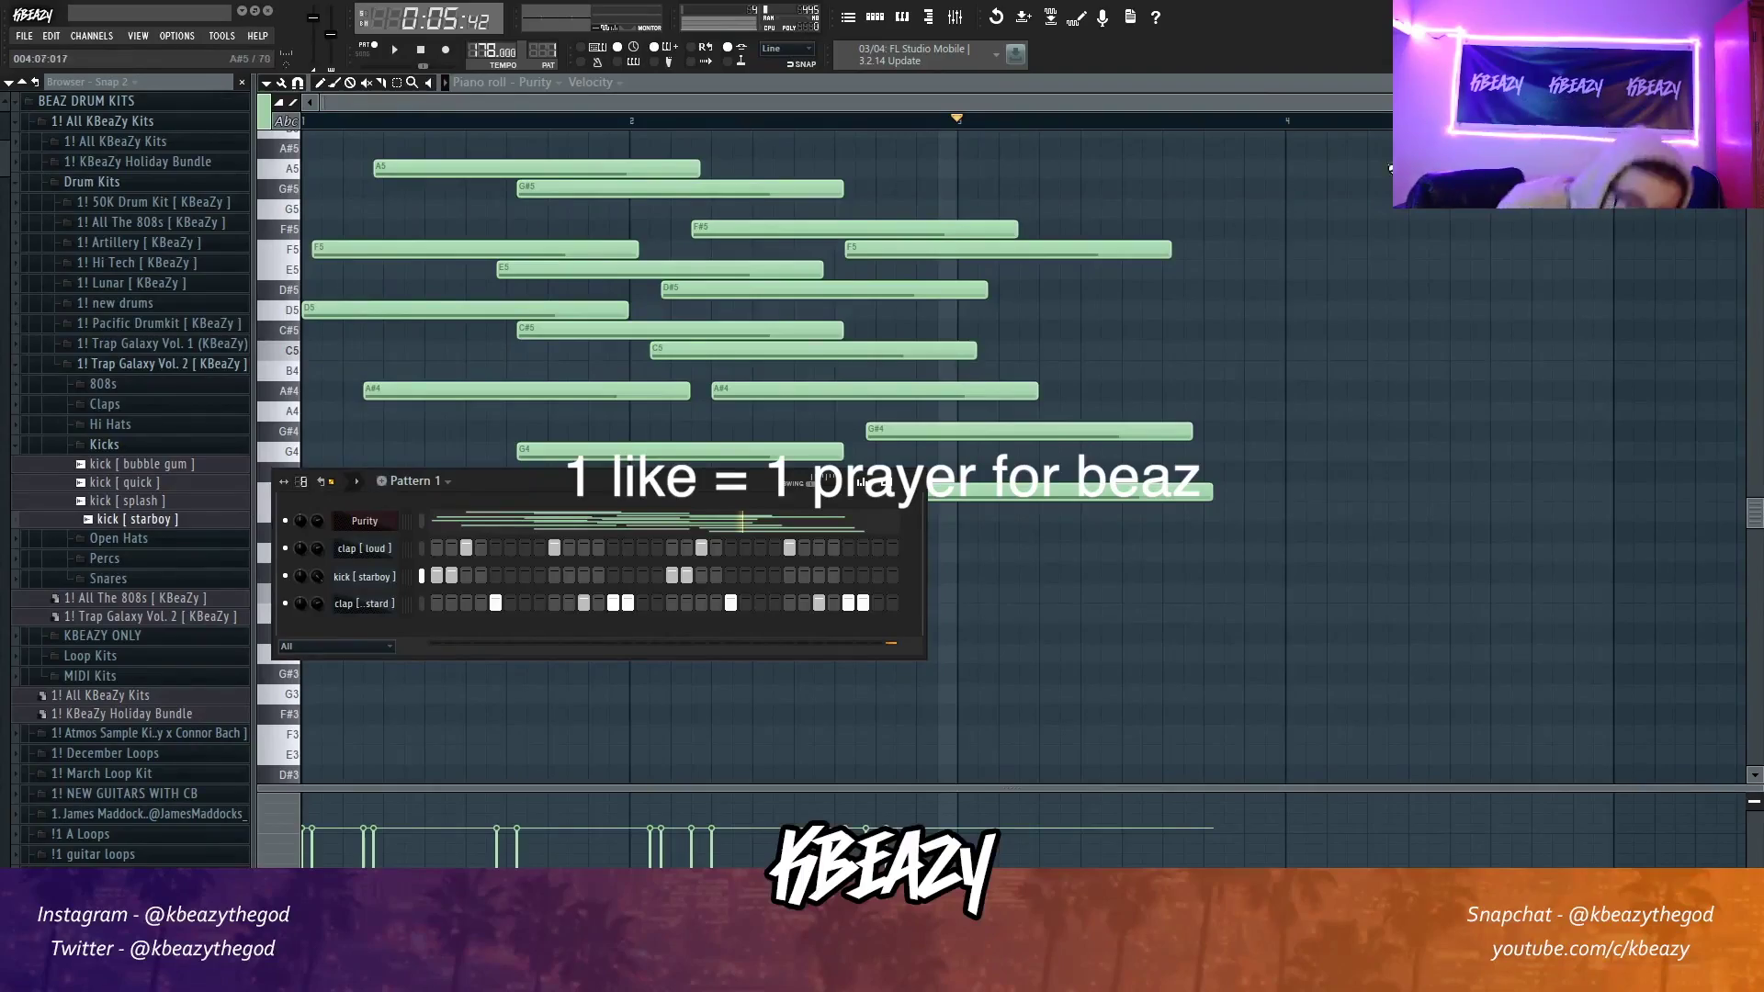
key(F6)
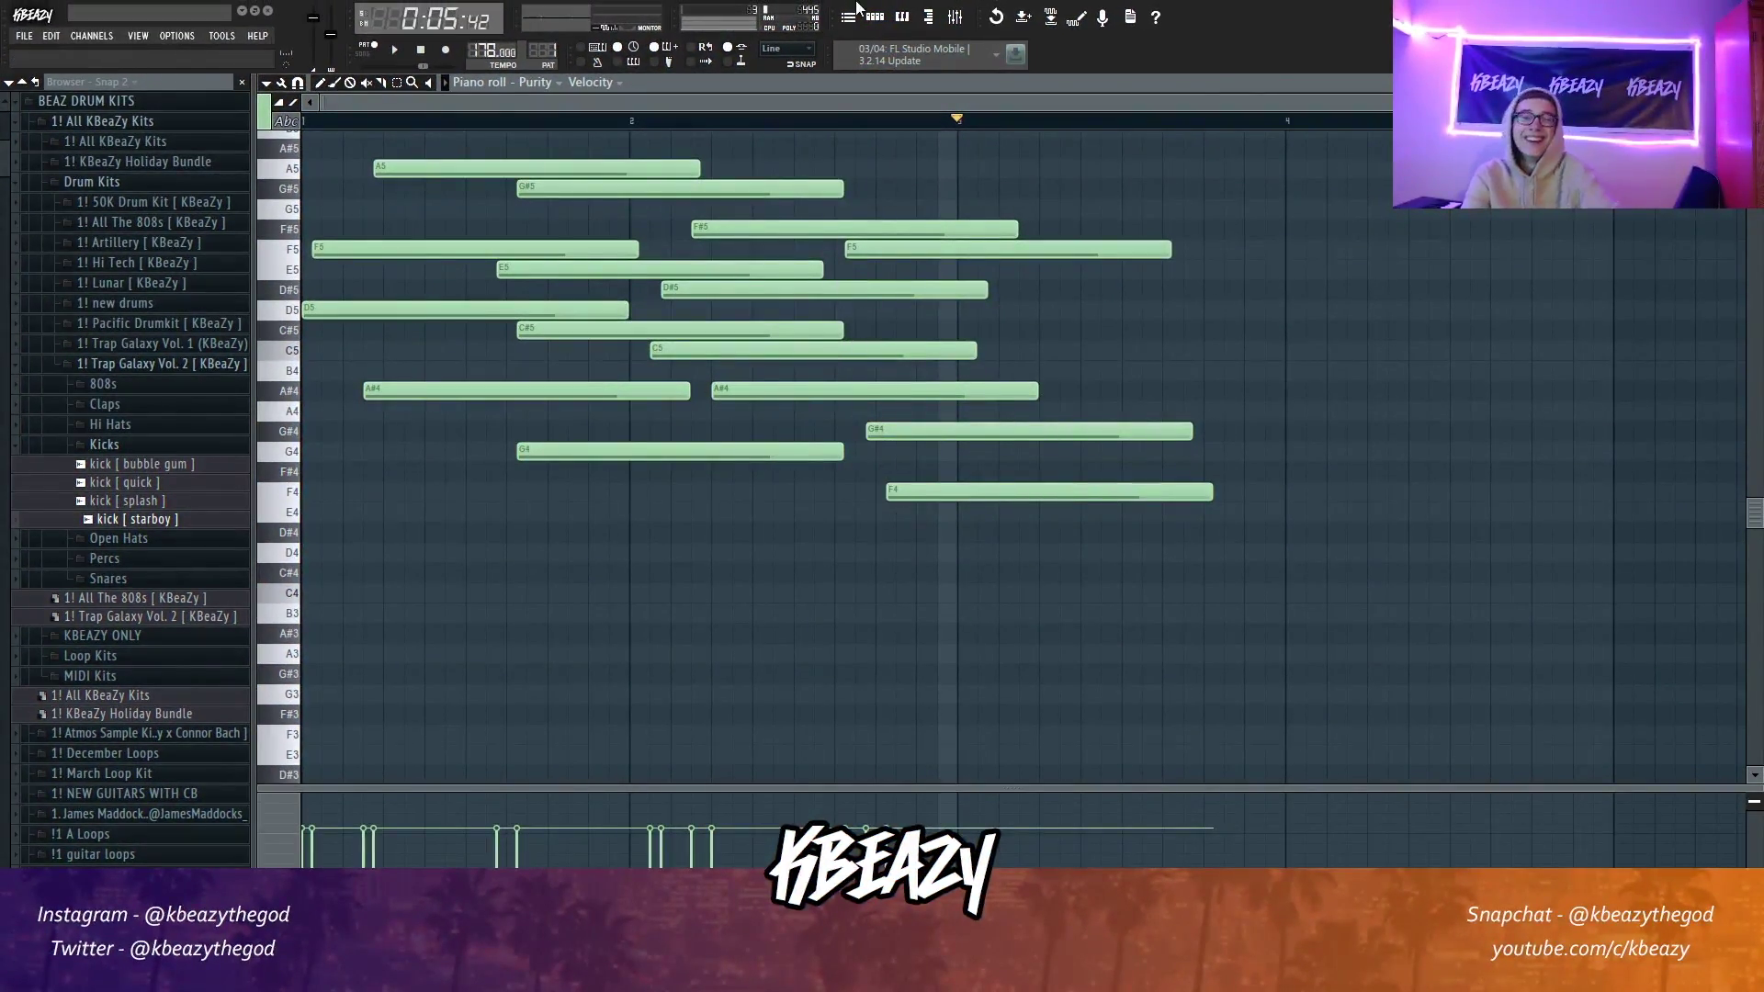
key(ctrl+a)
key(Delete)
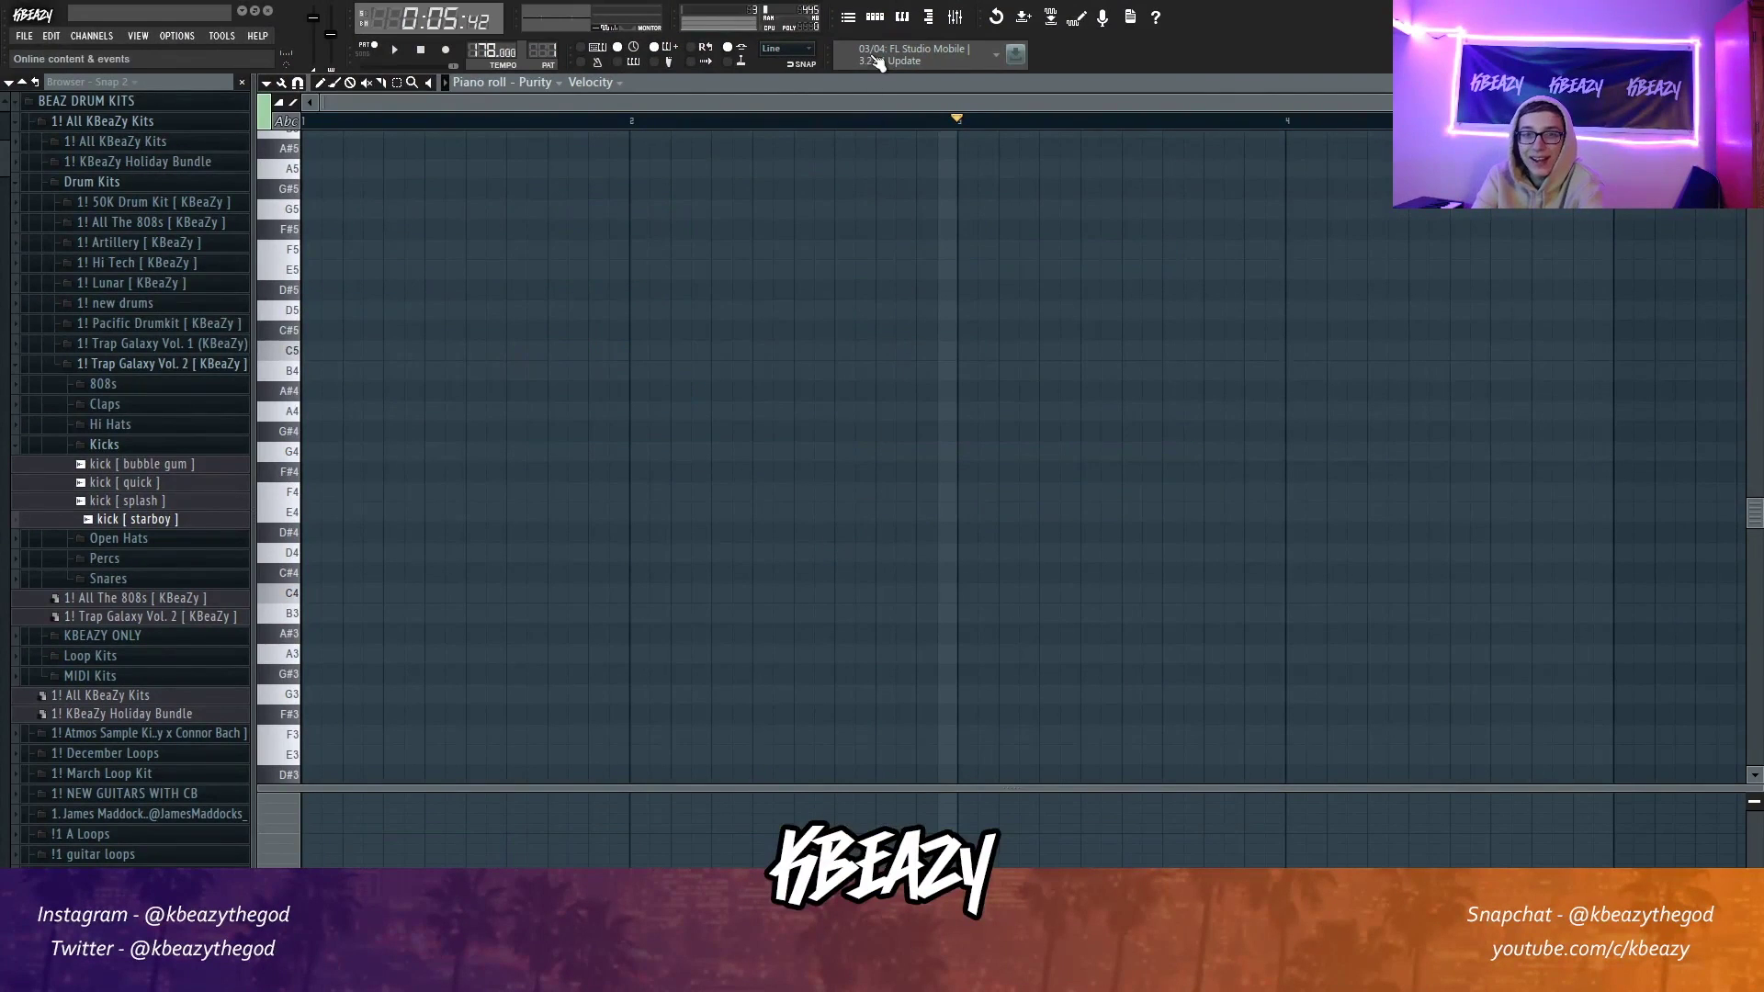
Step: Delete the clap and kick channels from Pattern 1 and collapse the Trap Galaxy Vol. 2 folder in the browser
click(873, 26)
right_click(376, 549)
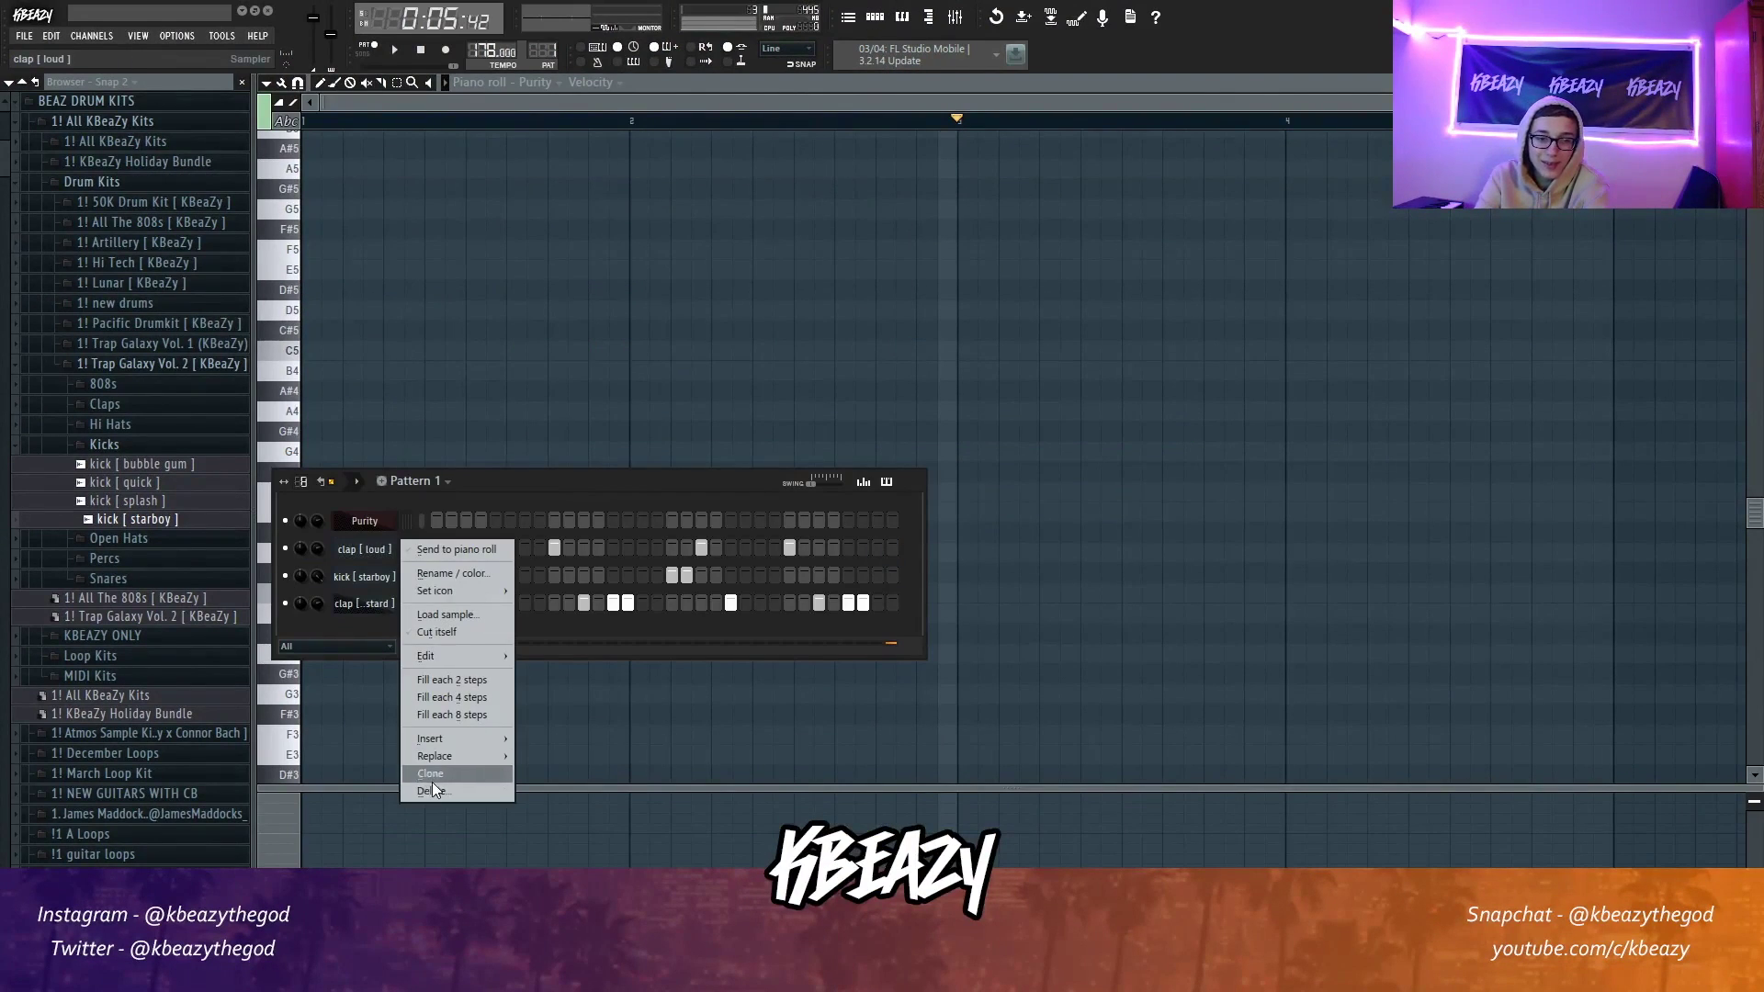
click(433, 791)
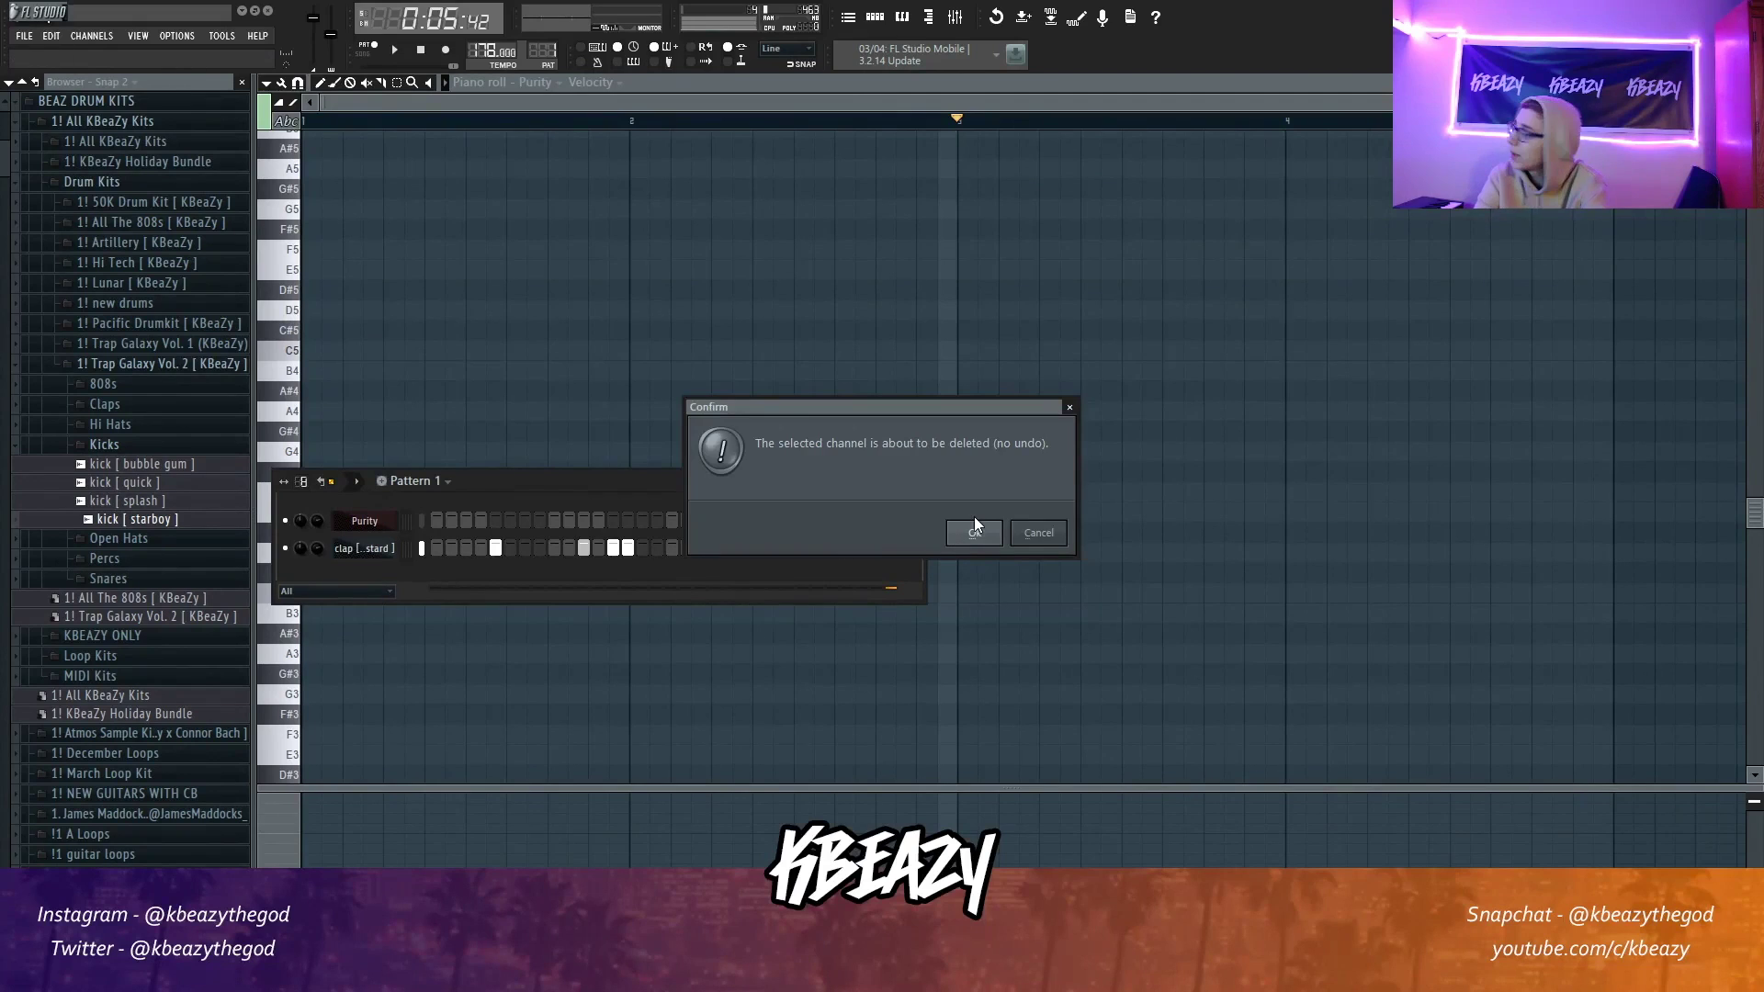
click(972, 533)
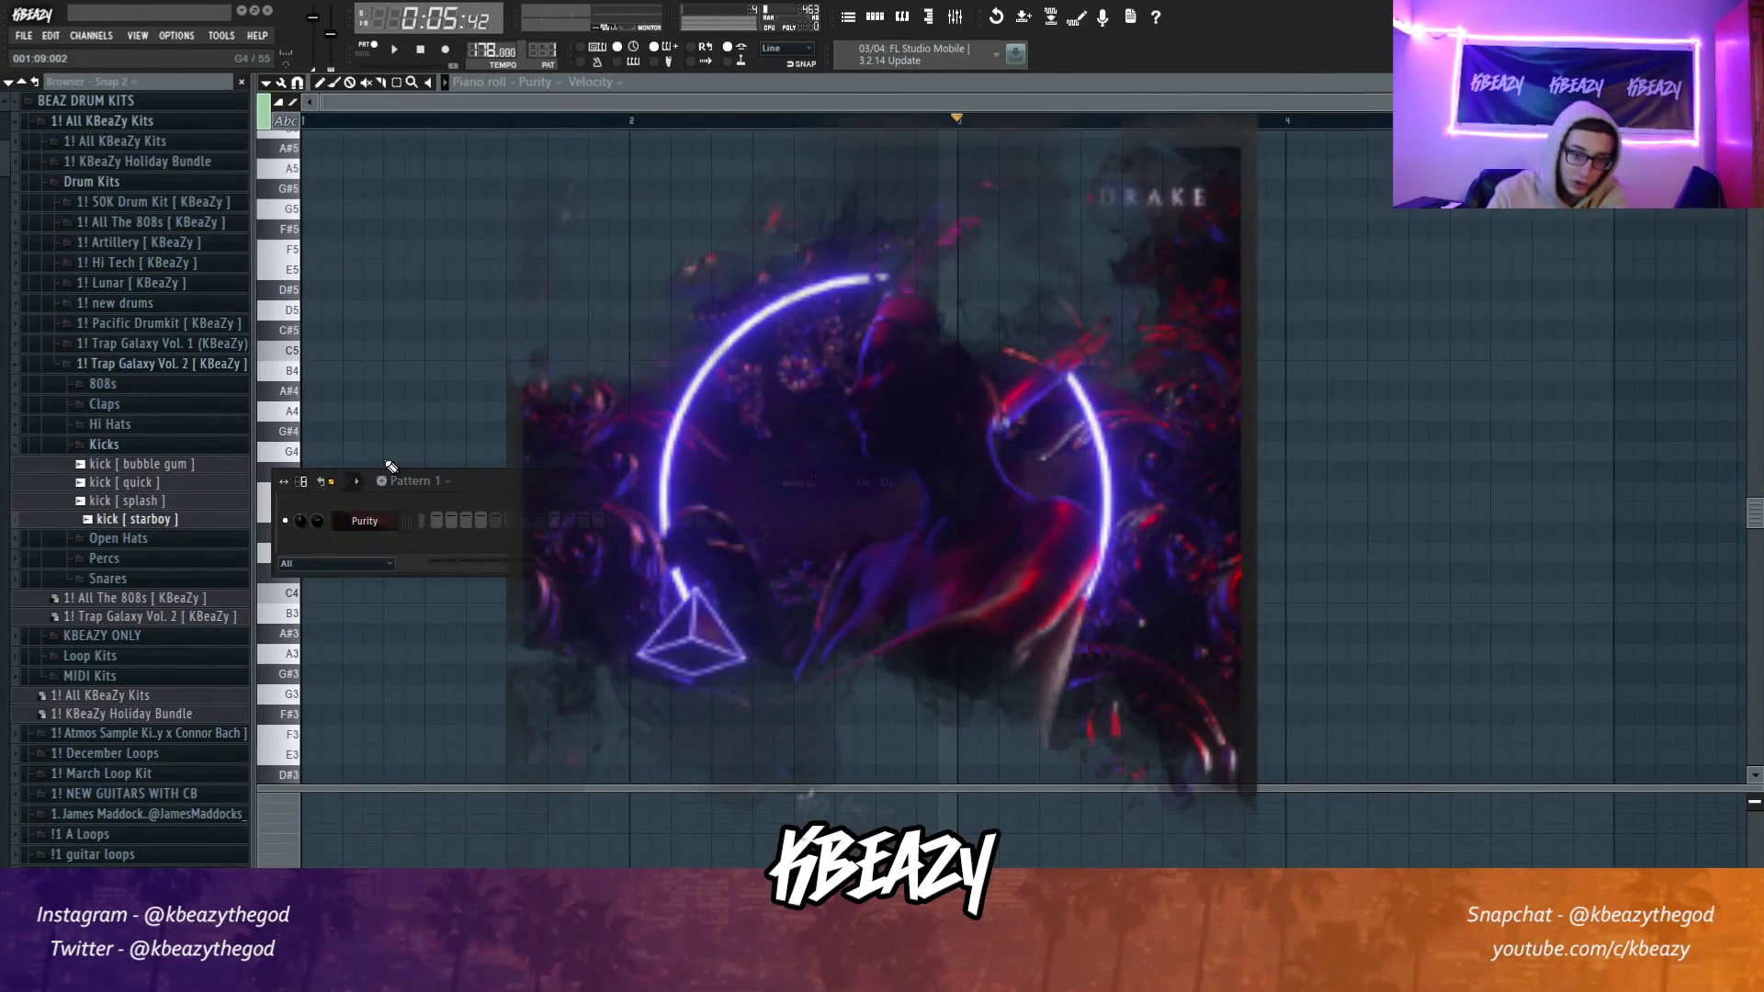
click(155, 363)
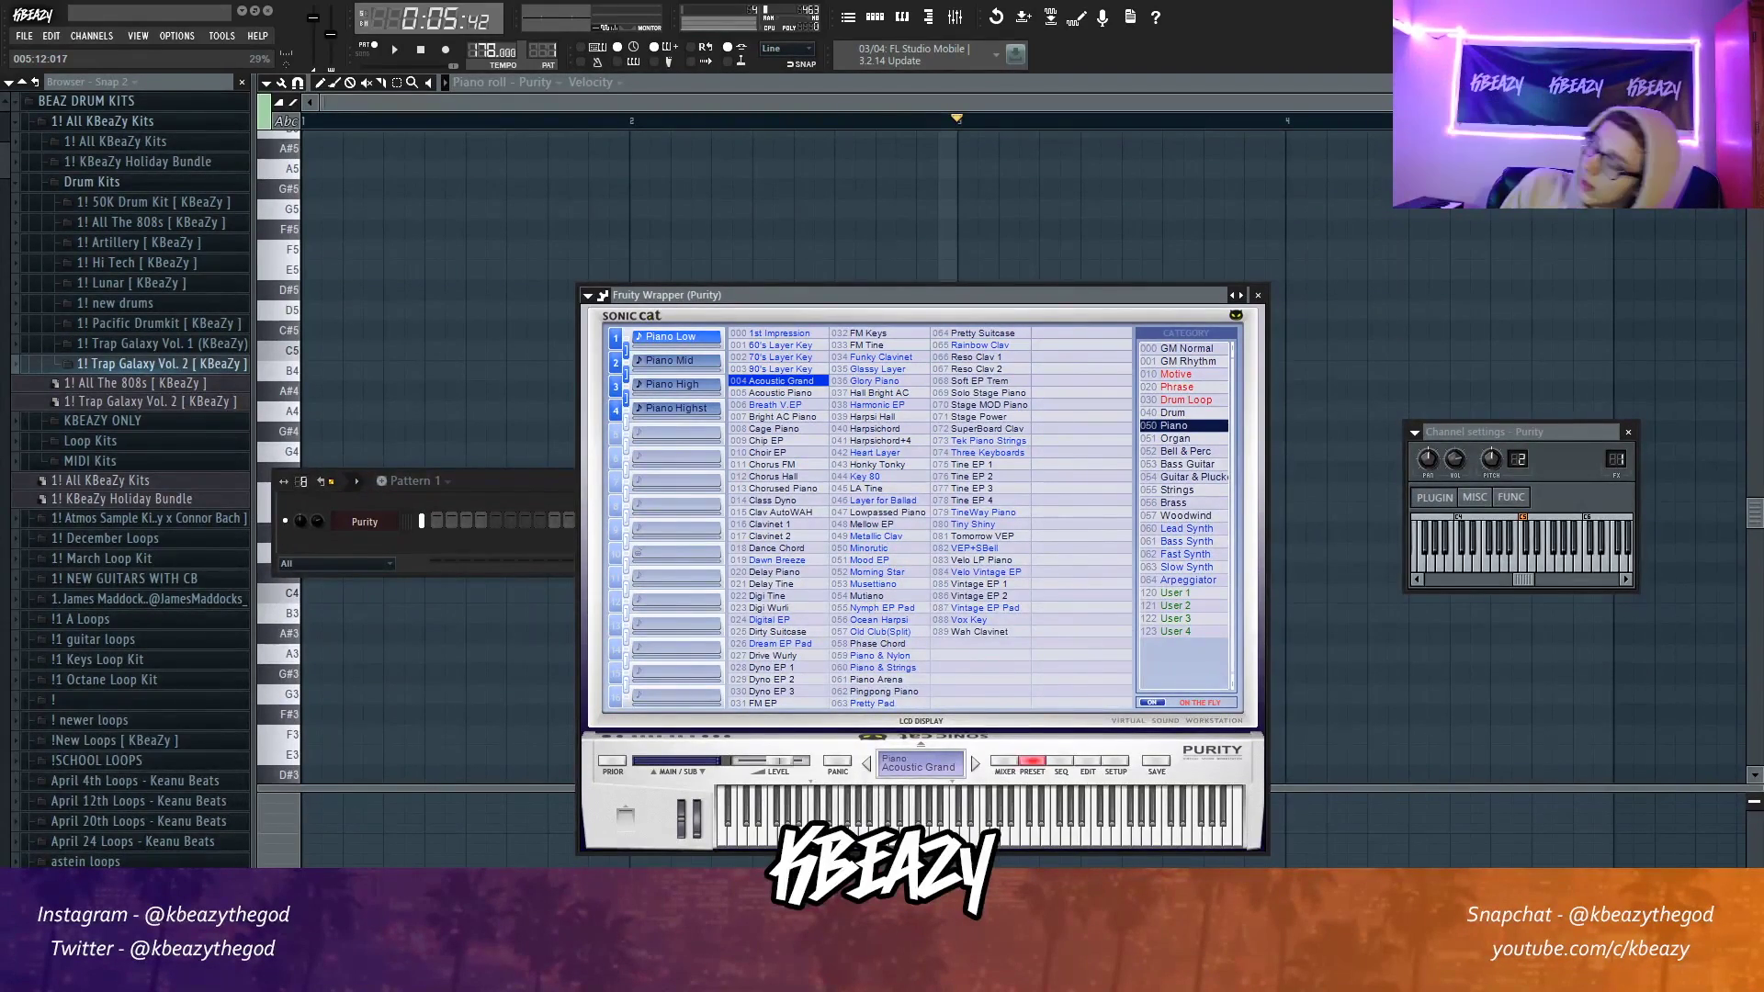
Step: Build one-bar chords in the Purity piano roll: G#3, G#4, C5, D#5 in bar 1 and A#3, A#4, D5, F5 in bar 2
key(F12)
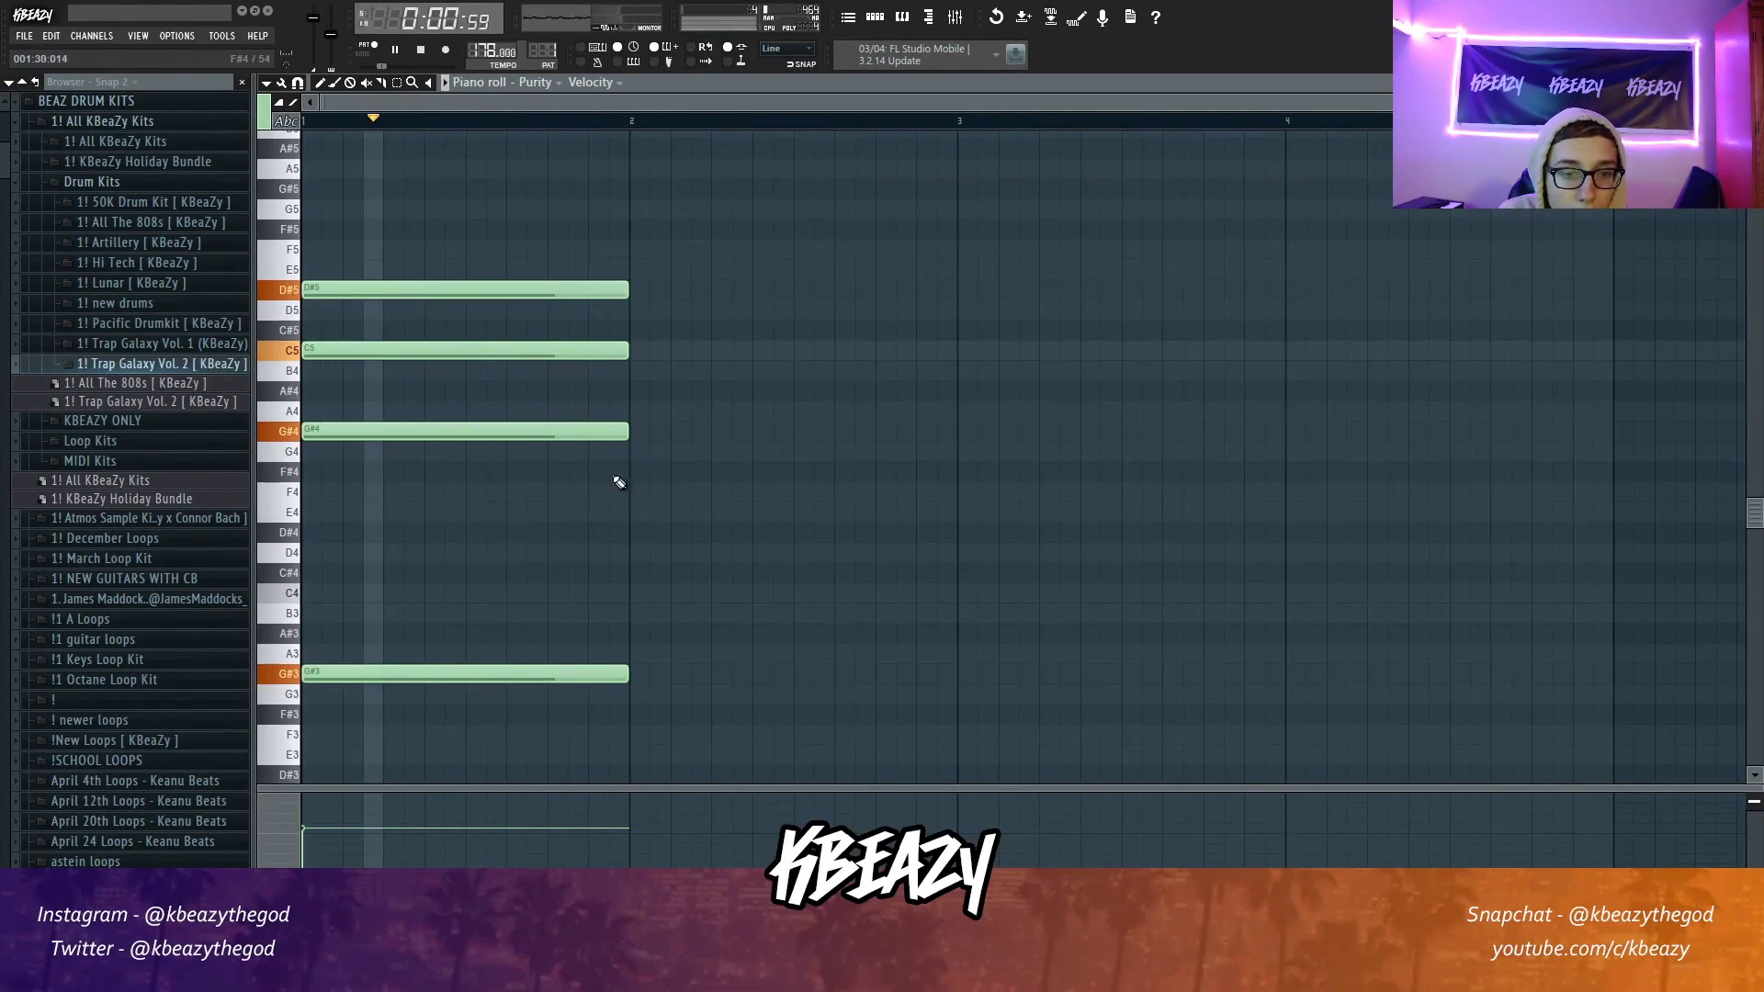
click(624, 390)
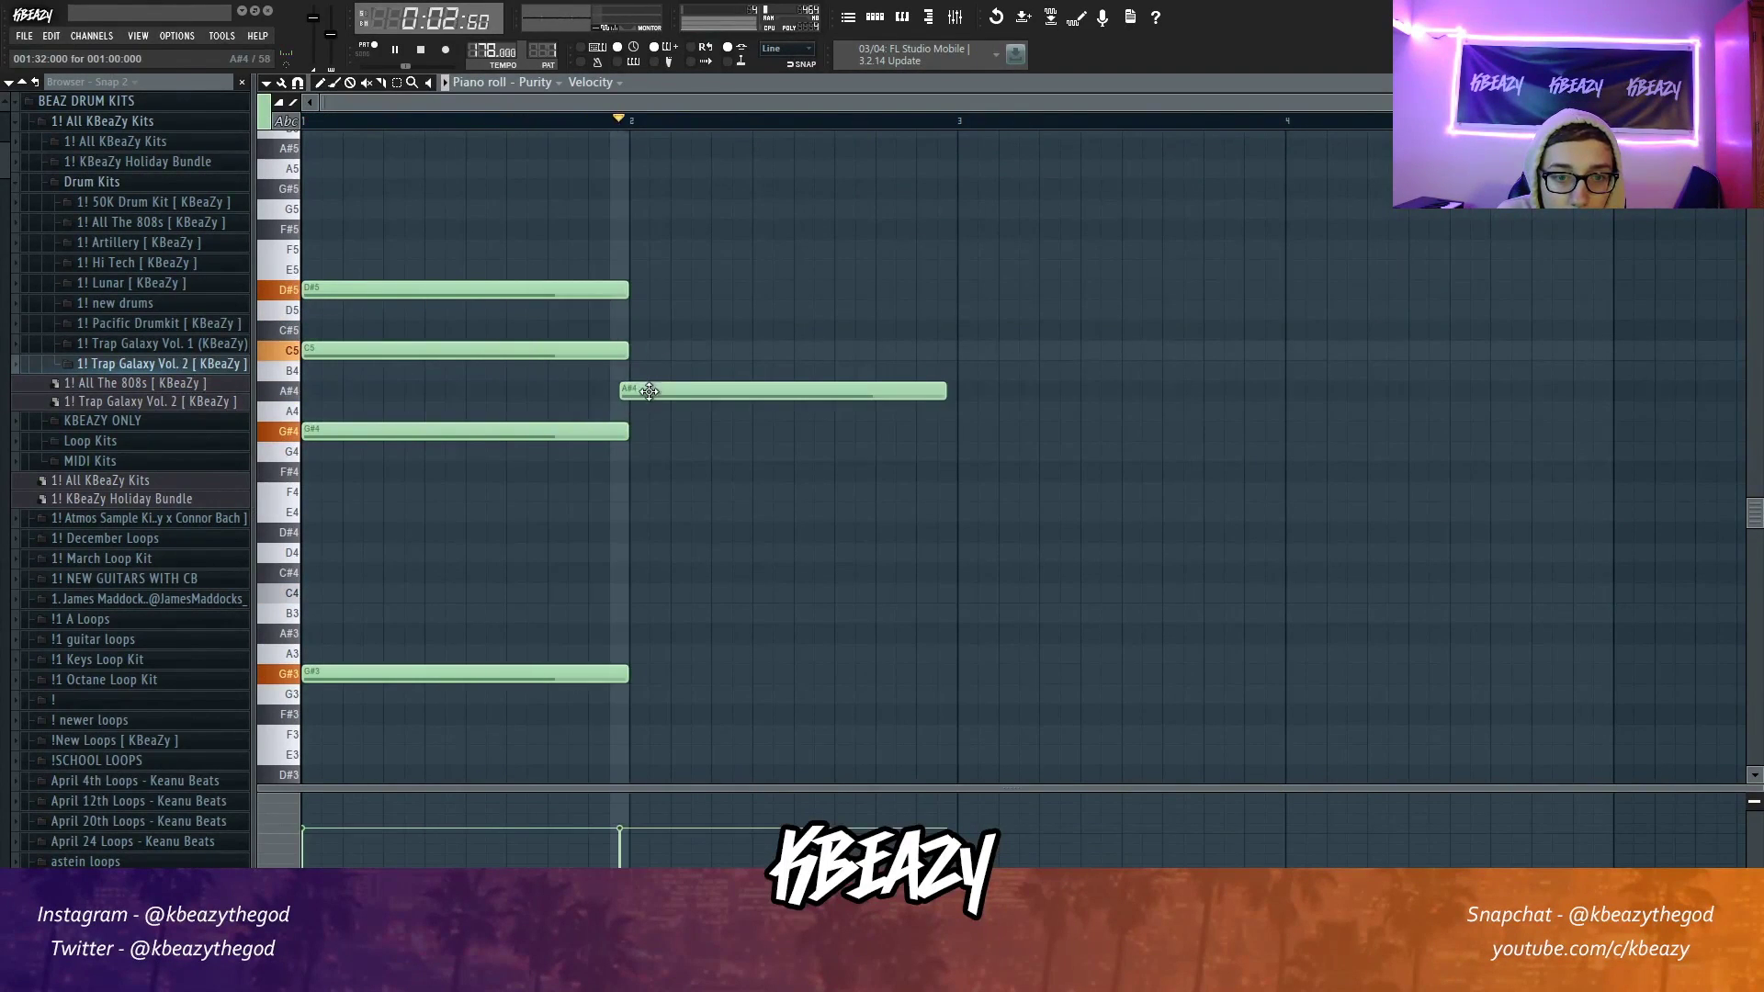
click(630, 303)
key(space)
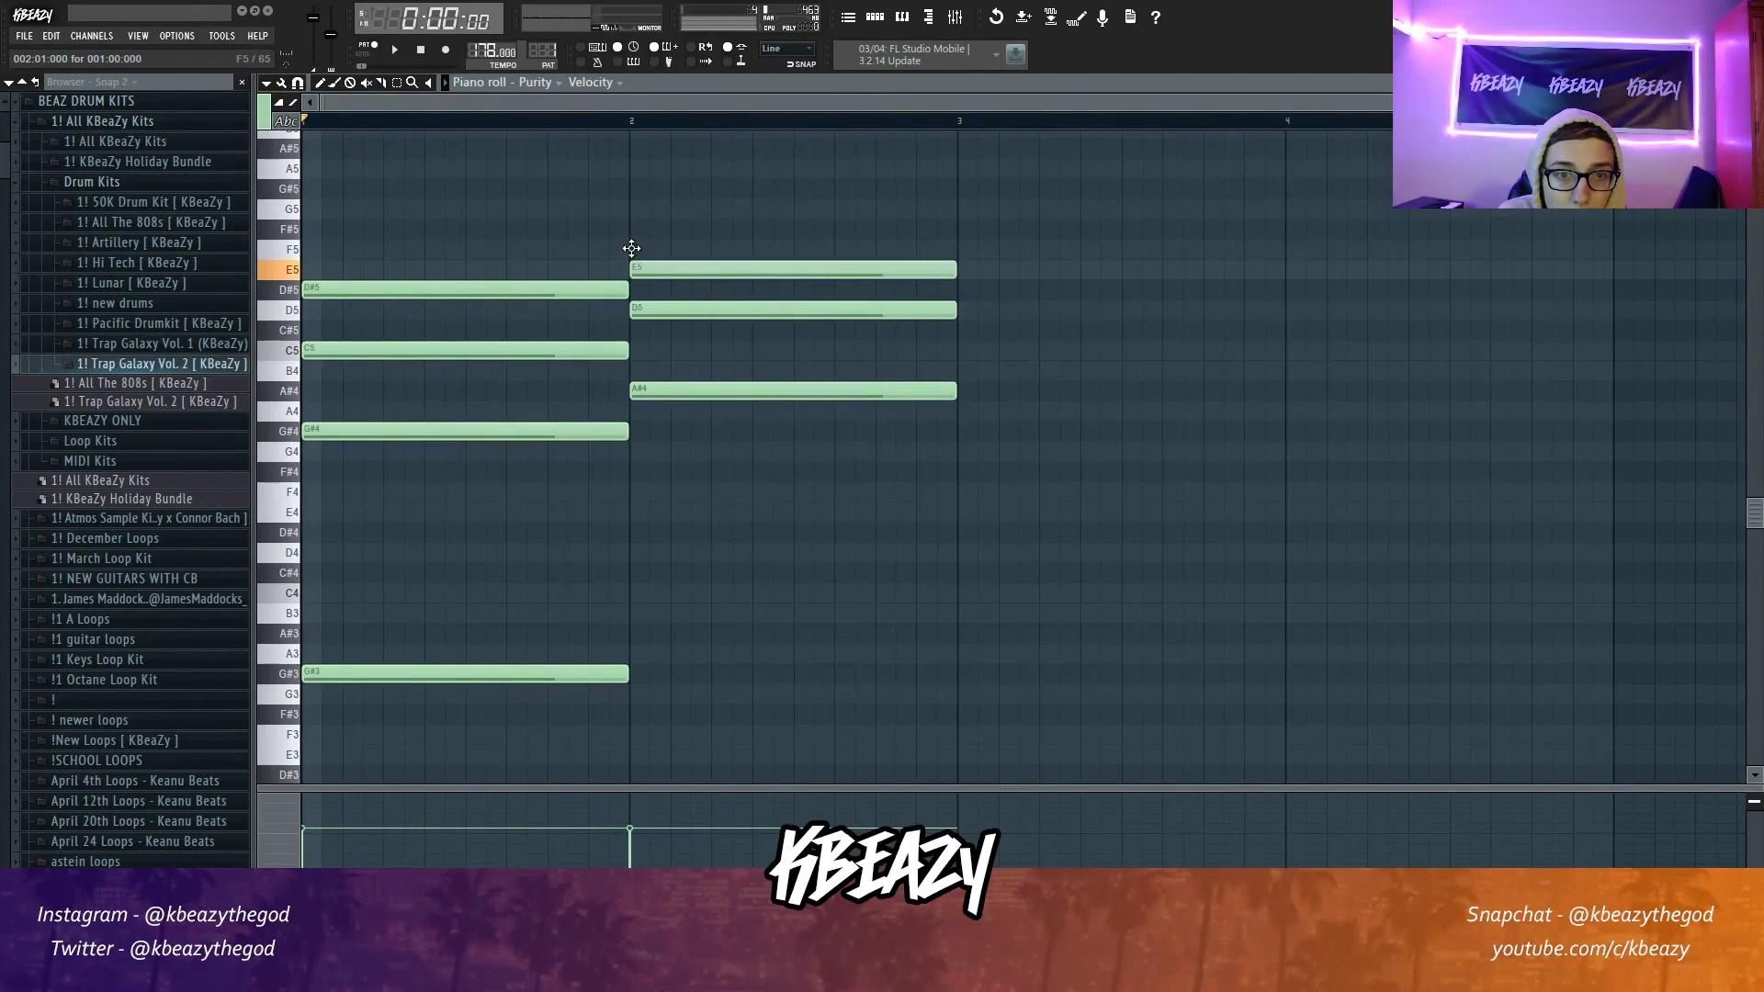
key(space)
drag(627, 614, 622, 636)
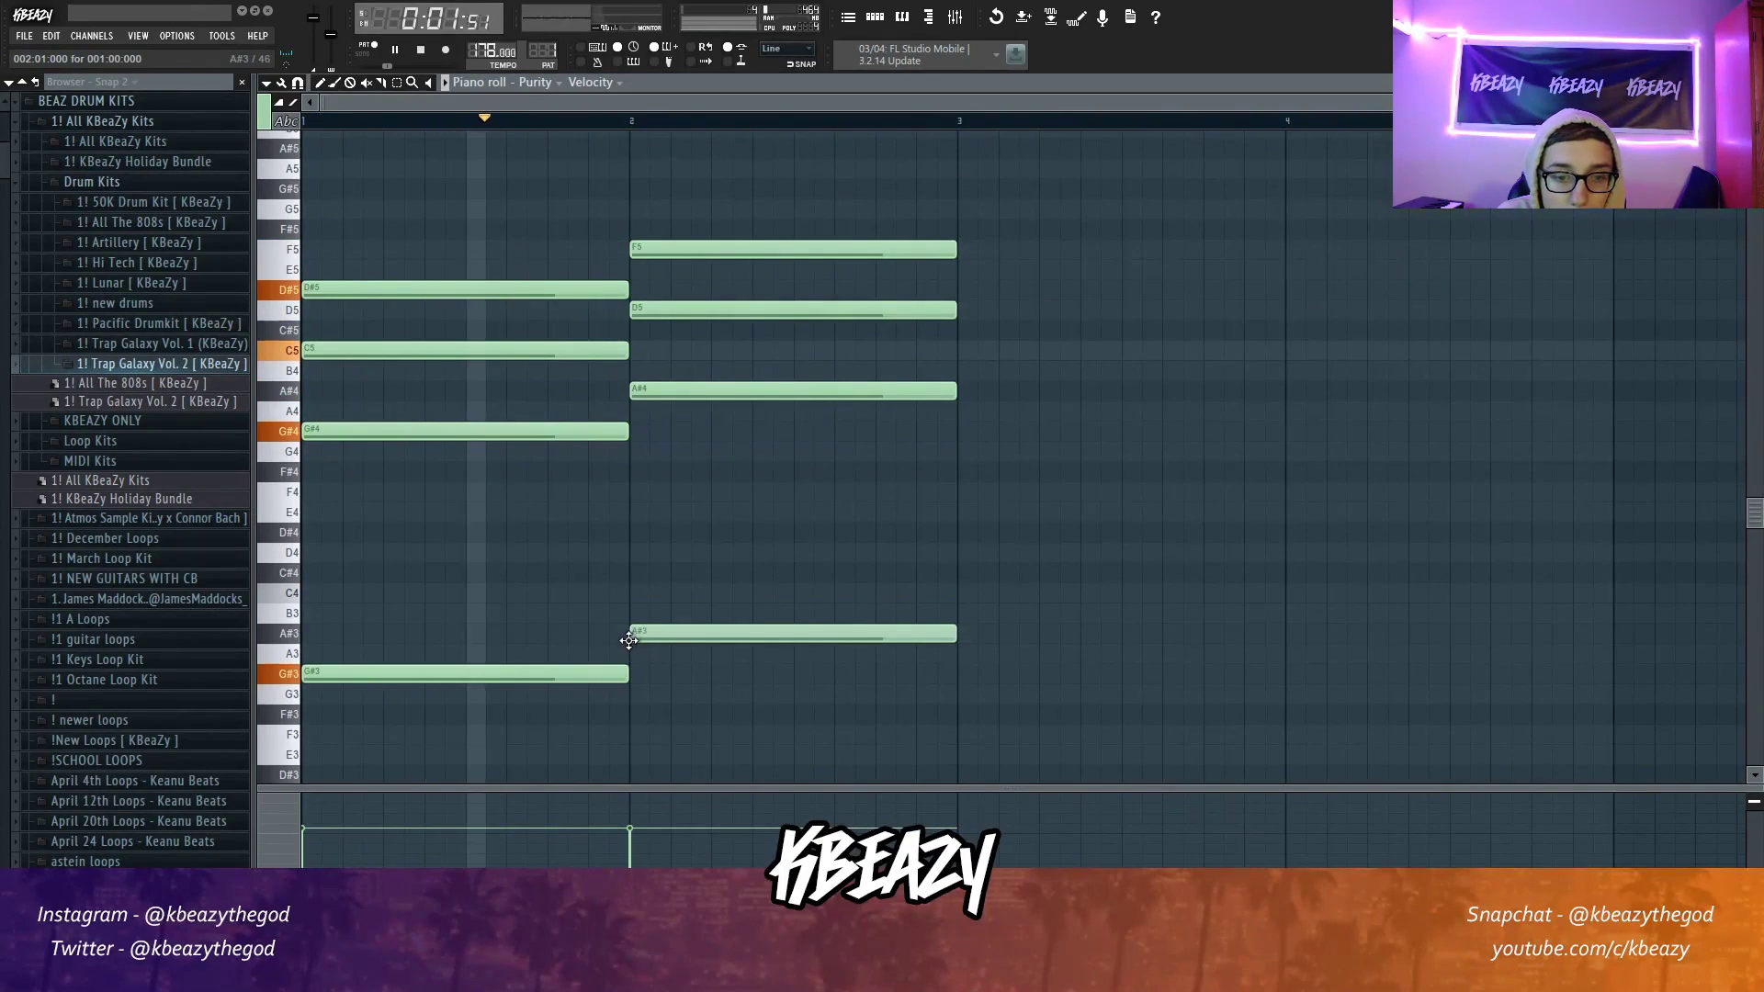
Step: Add a C4, D#4 and G4 chord in bar 3 and raise it one octave
click(961, 592)
drag(983, 552, 1020, 452)
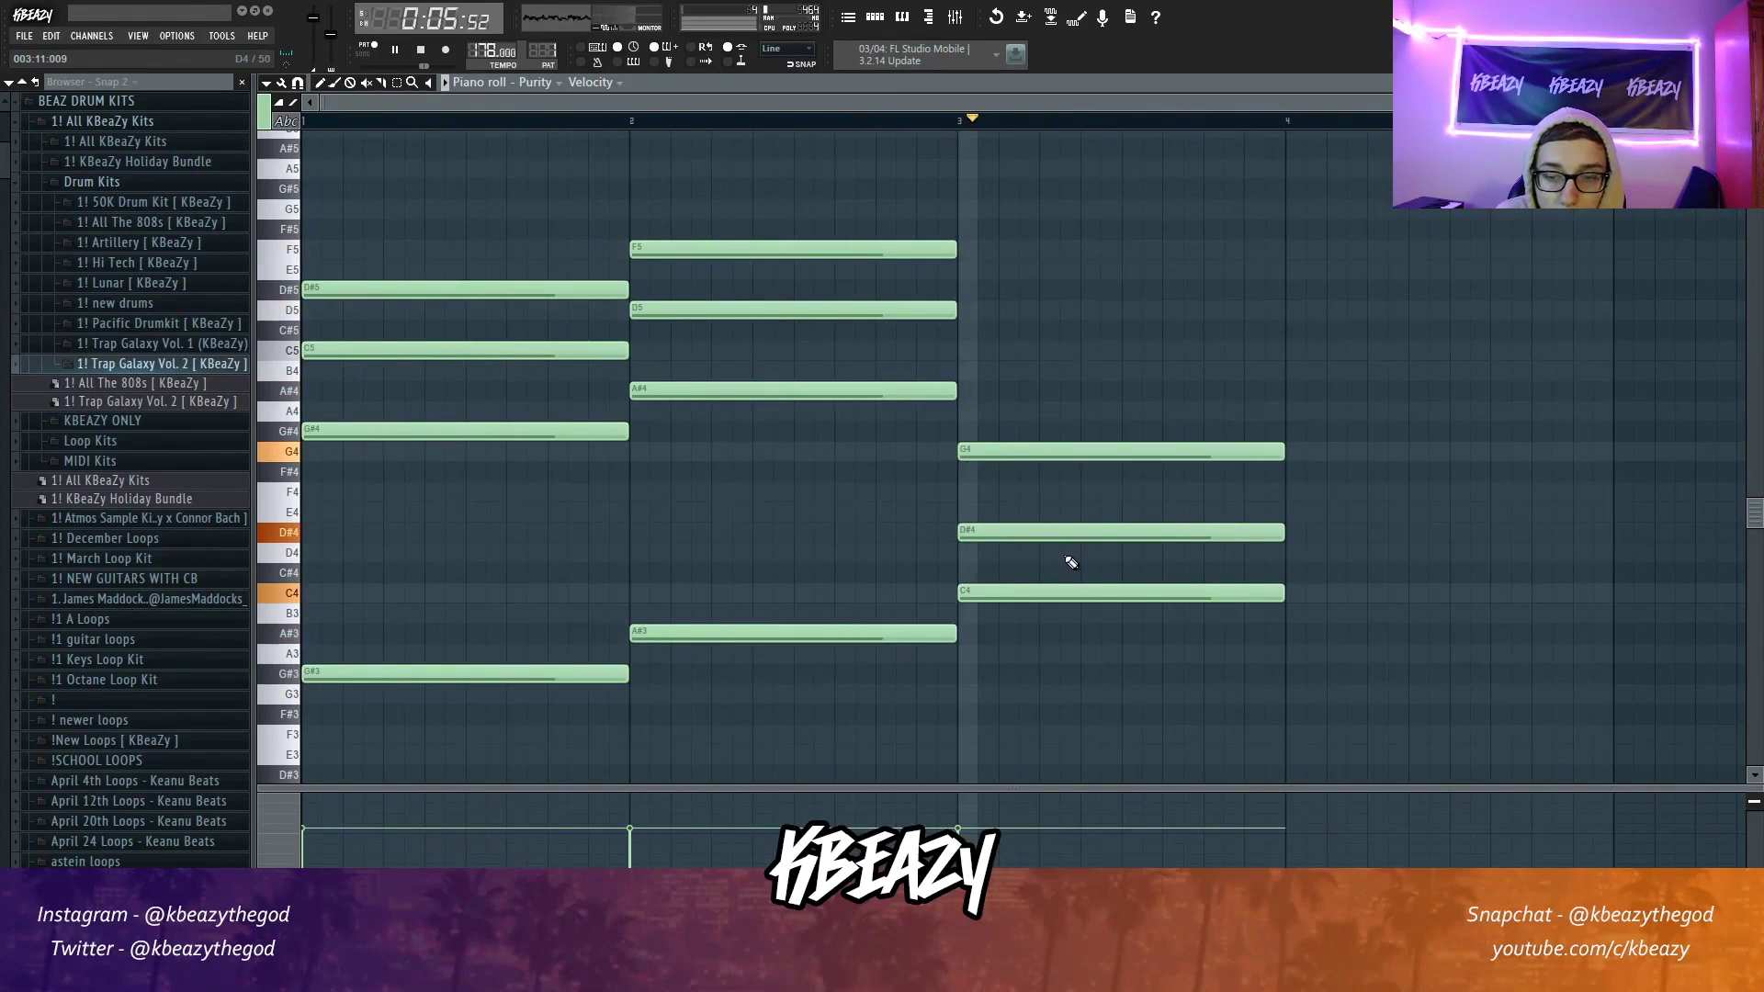
drag(1071, 620, 1071, 421)
key(ctrl+Up)
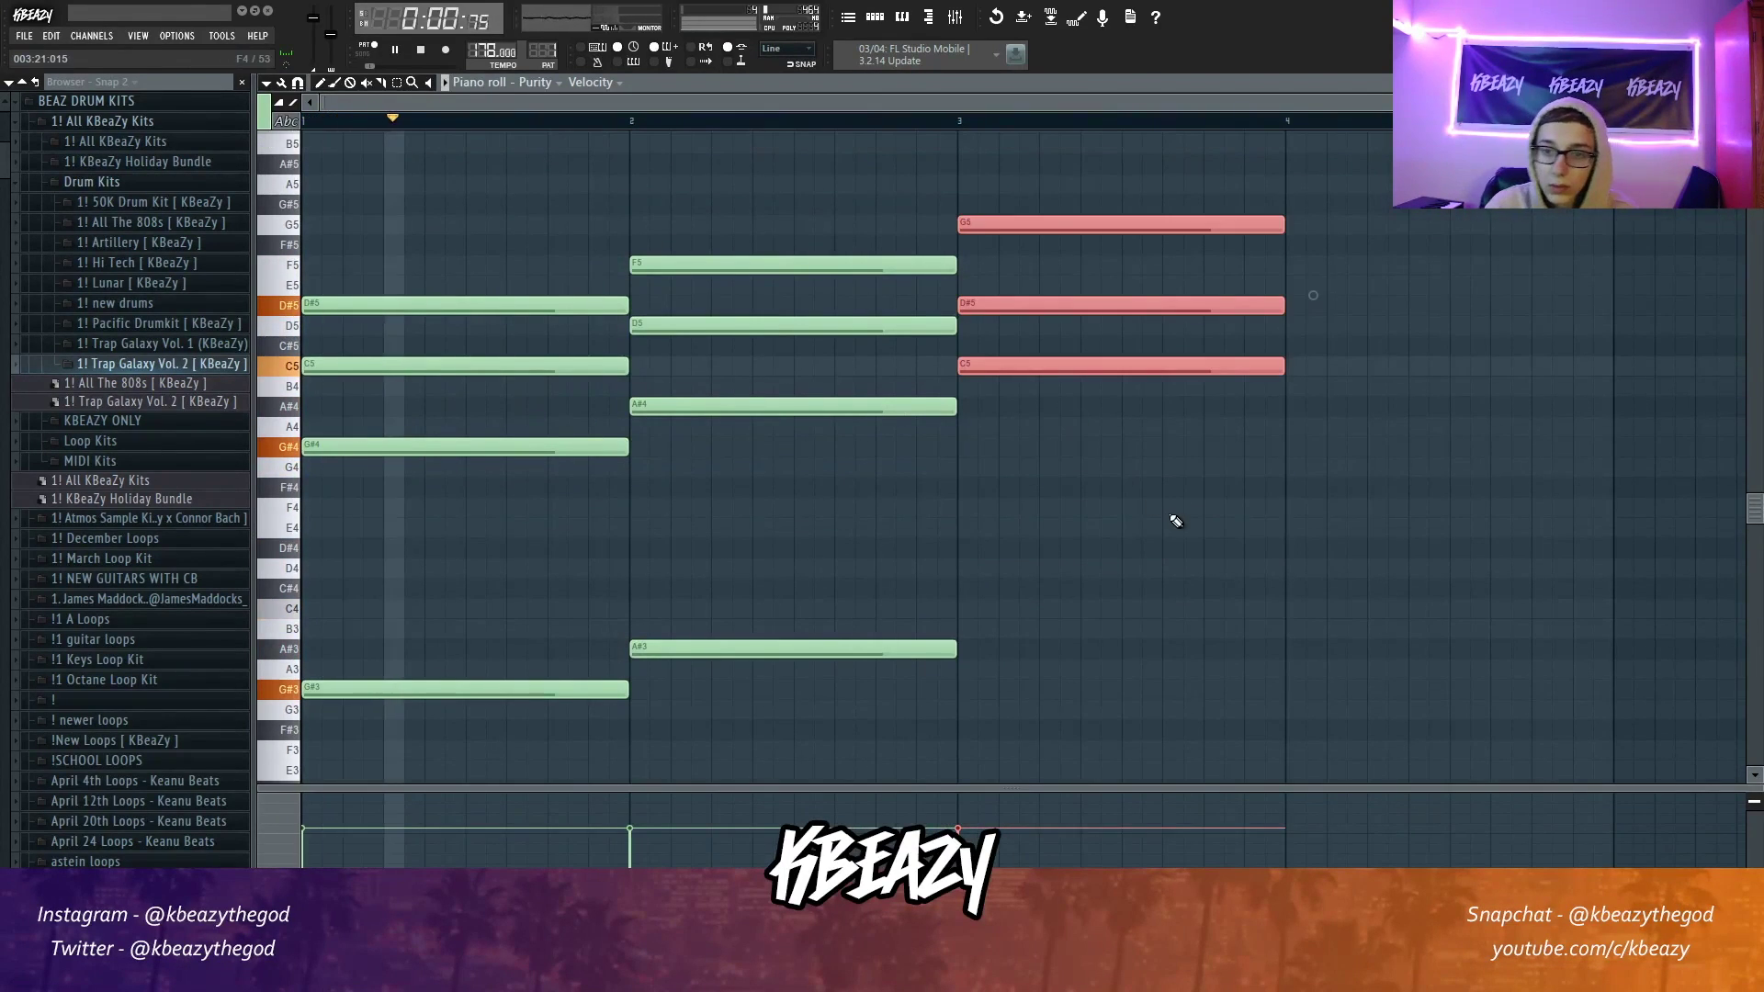
Step: Add a C4 bass note under the bar 3 chord and duplicate the whole chord into bar 4
click(961, 622)
click(965, 610)
drag(1034, 630, 1047, 163)
key(ctrl+b)
click(1138, 386)
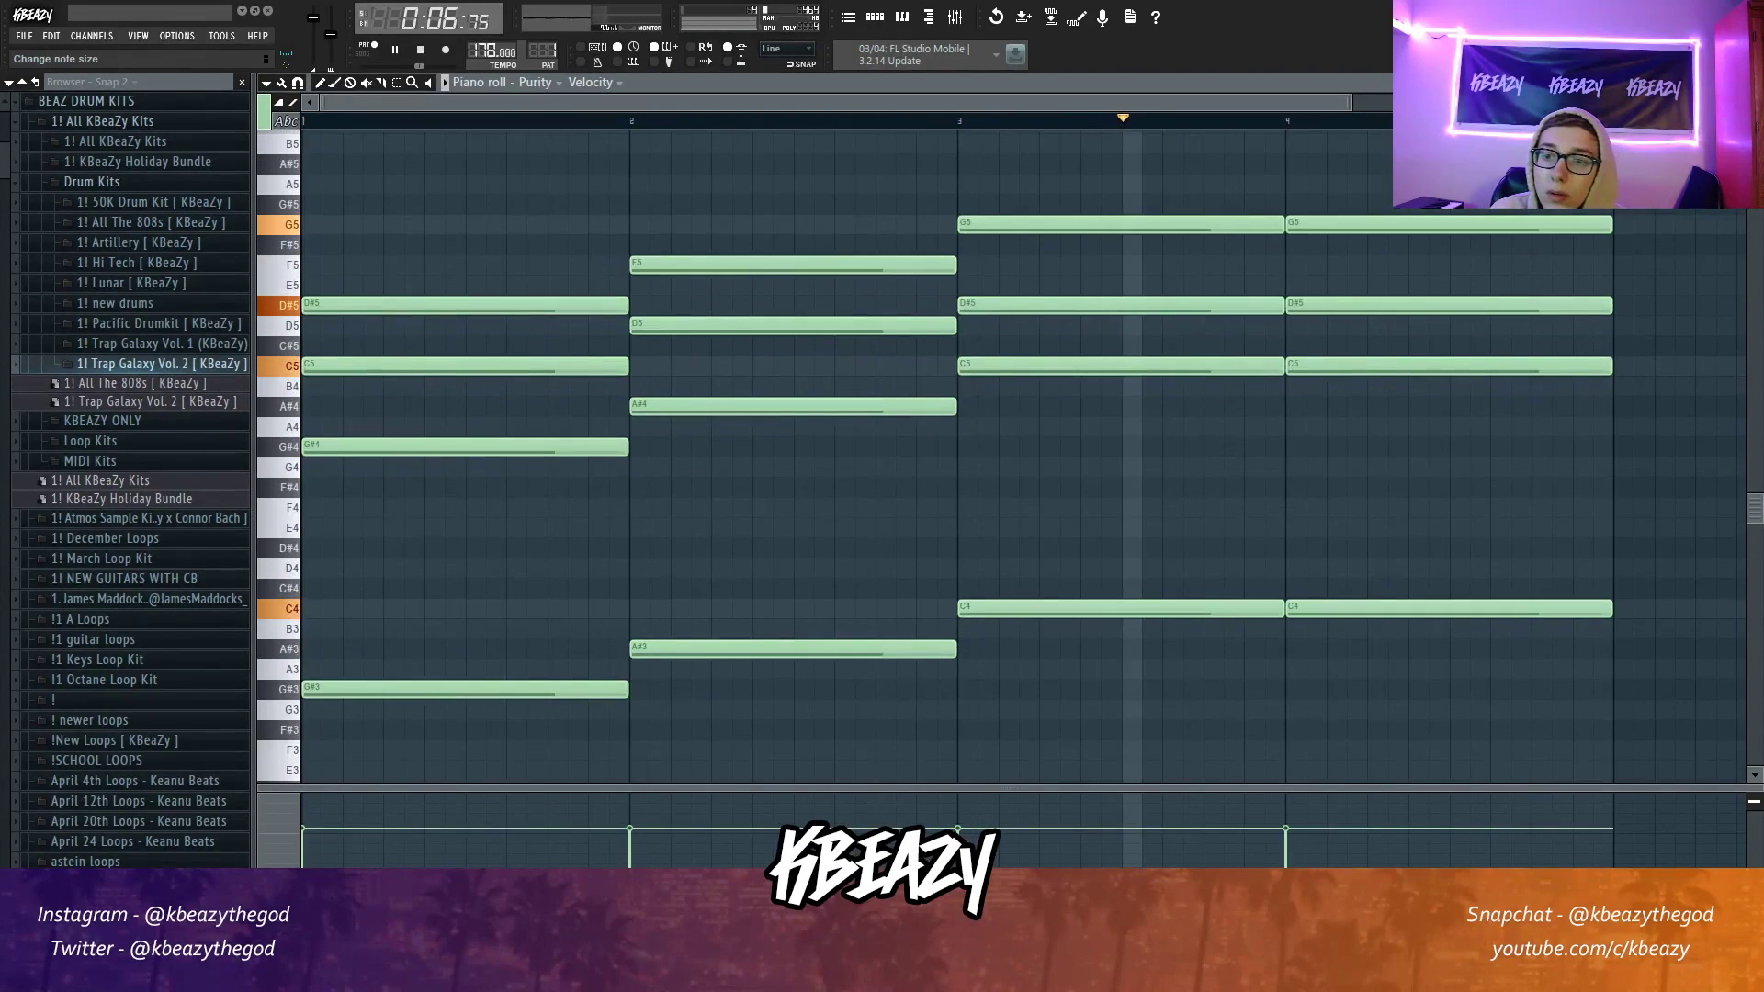
scroll(974, 221, down, 2)
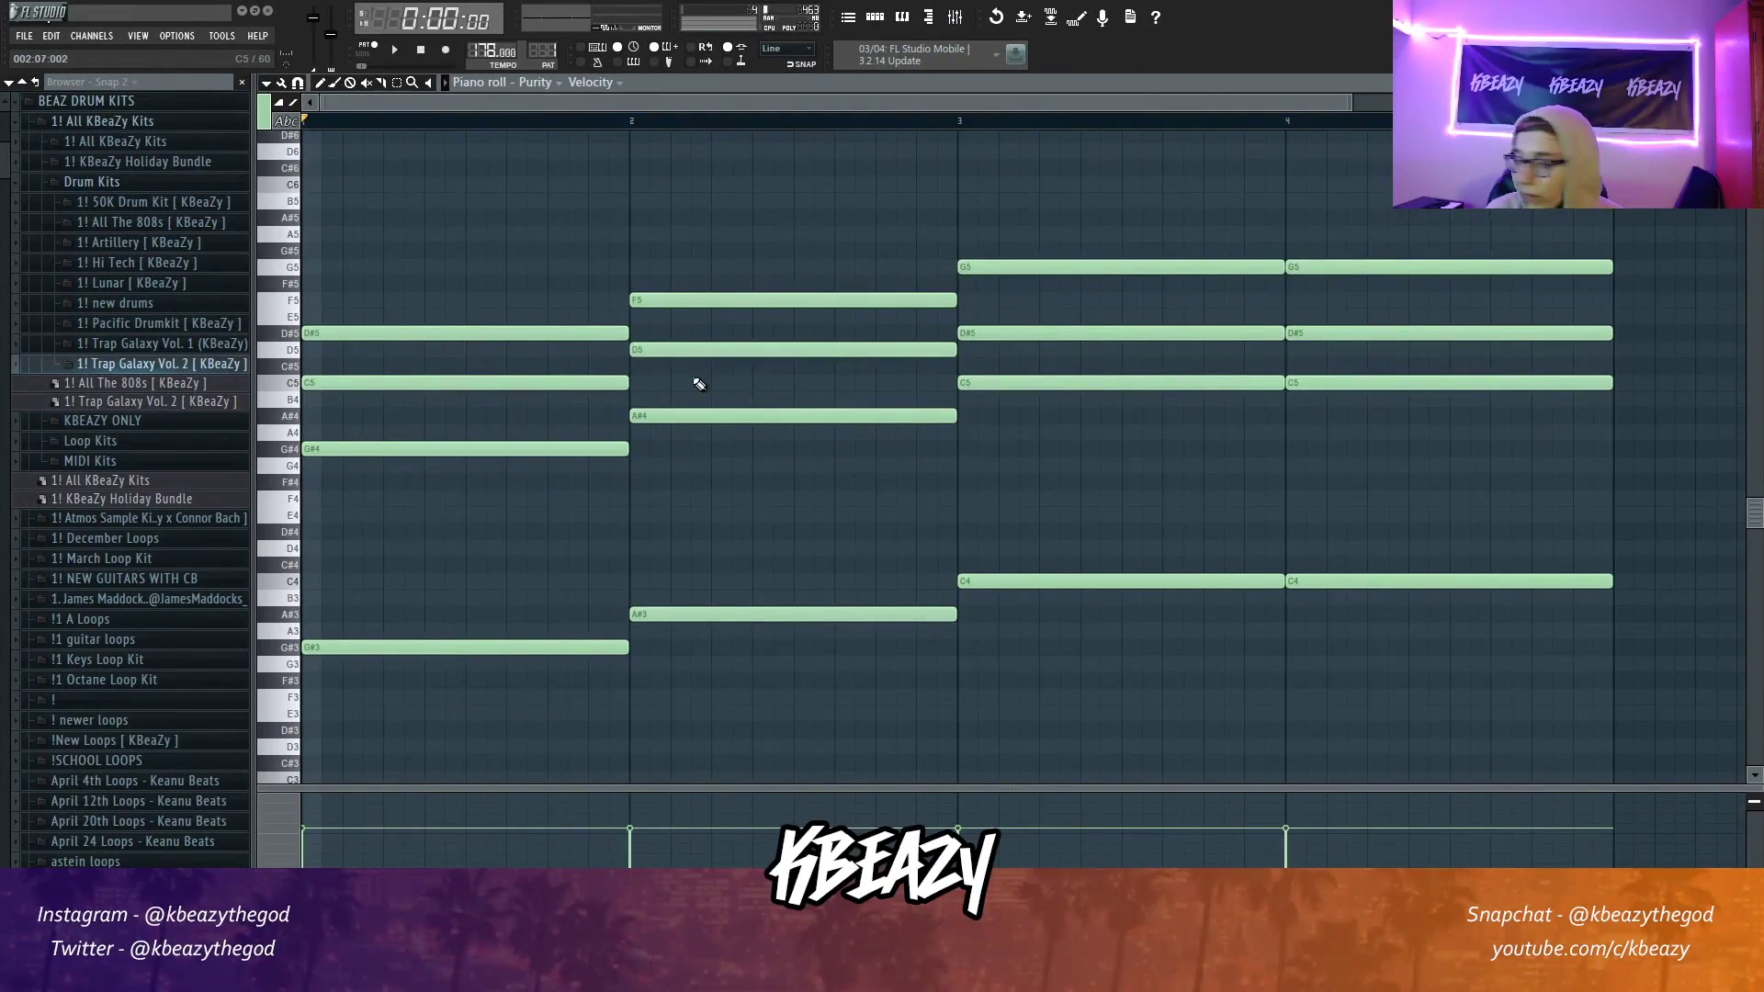
Step: Highlight the bass notes and the upper chord notes across all four bars in turn to compare the two groups
drag(1479, 717, 357, 573)
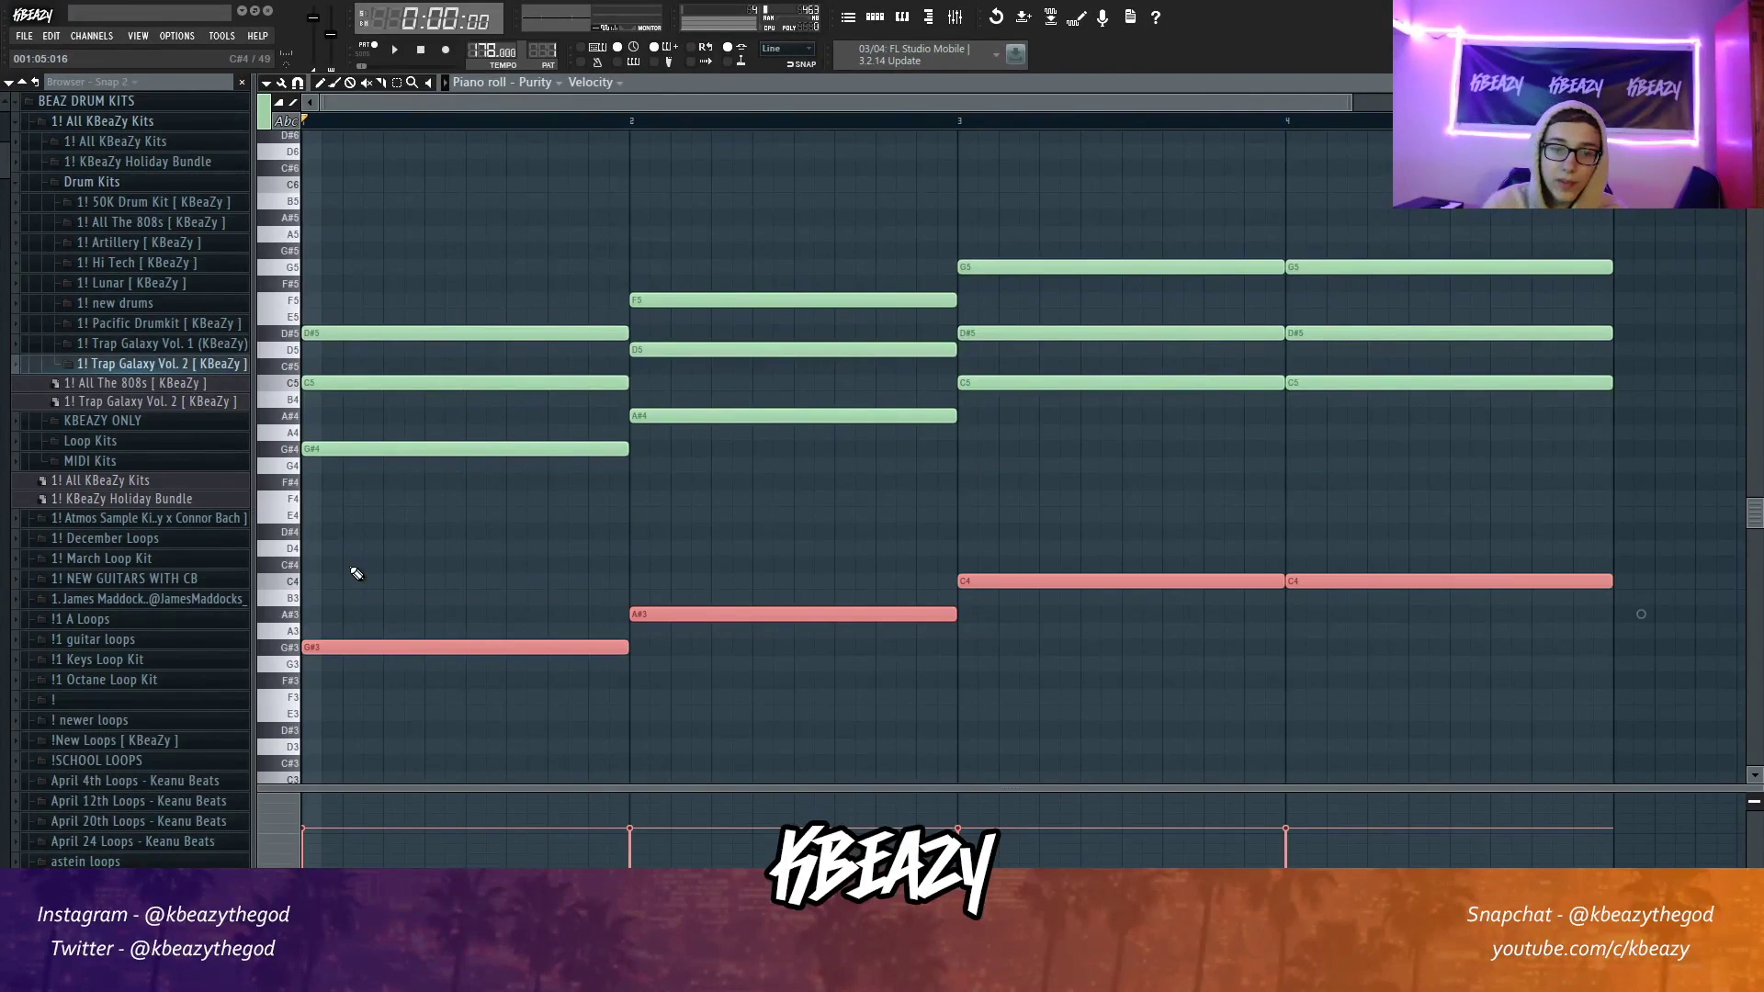
drag(1470, 493, 548, 246)
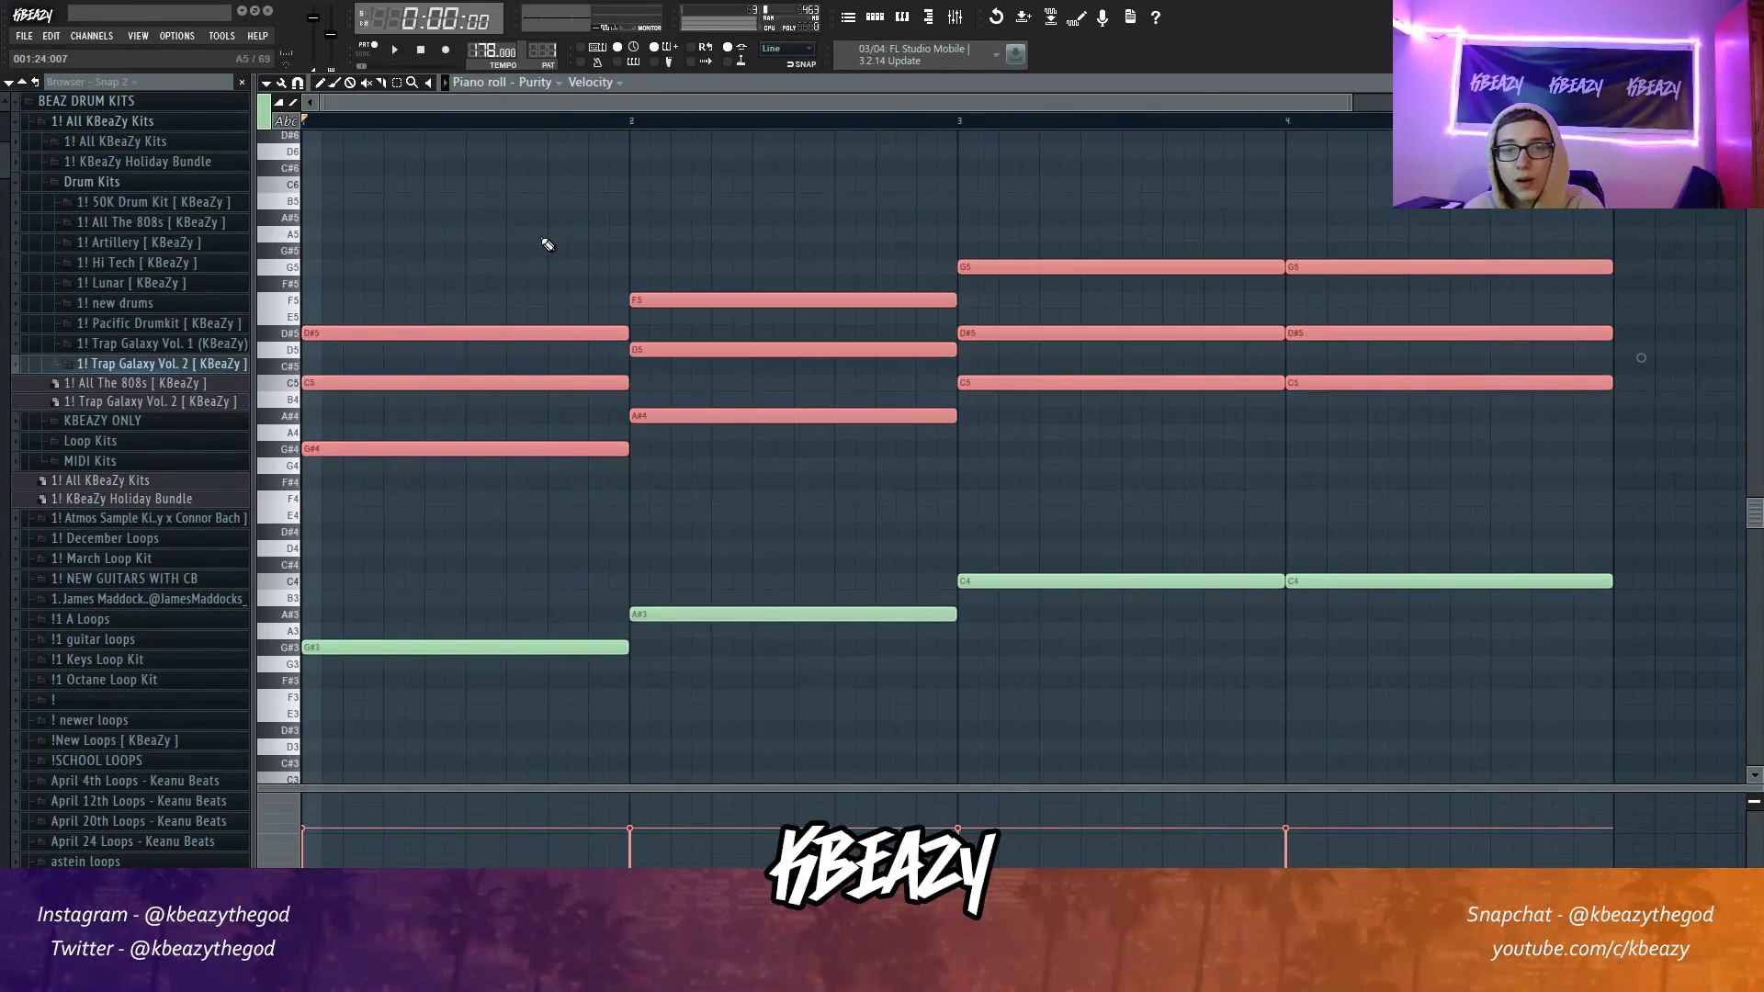
click(563, 526)
drag(551, 555, 1399, 211)
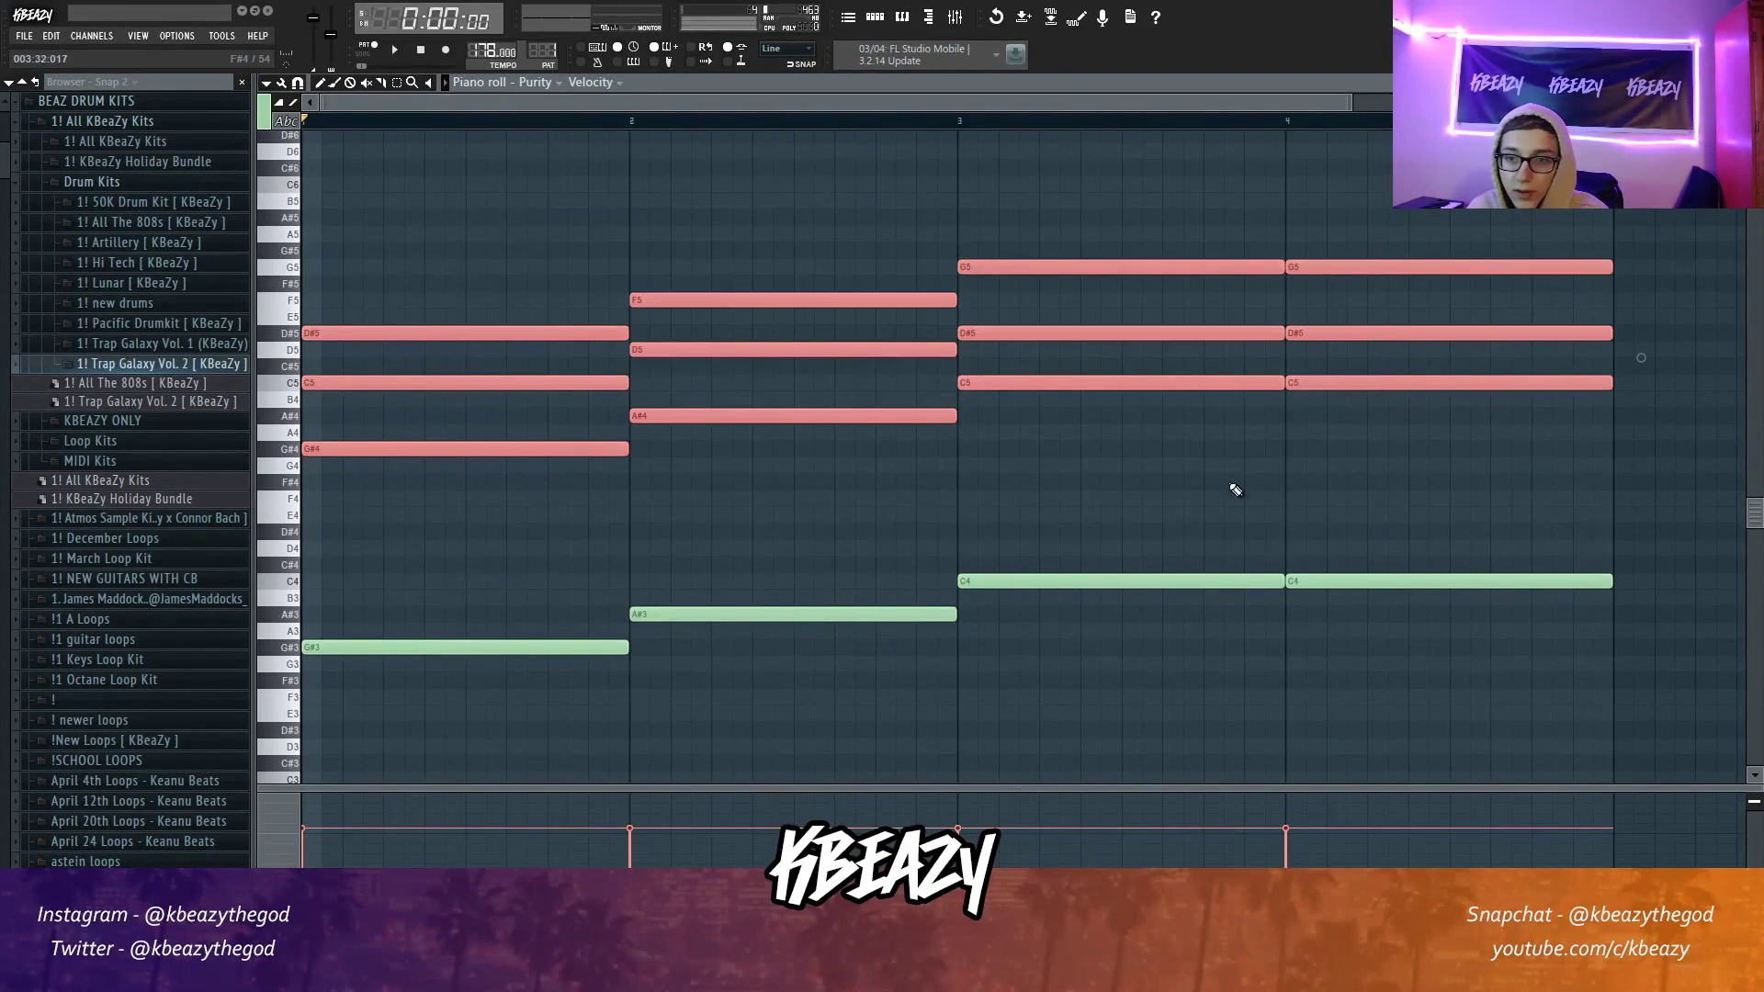
click(516, 488)
drag(520, 504, 1590, 291)
drag(425, 735, 1263, 539)
click(890, 701)
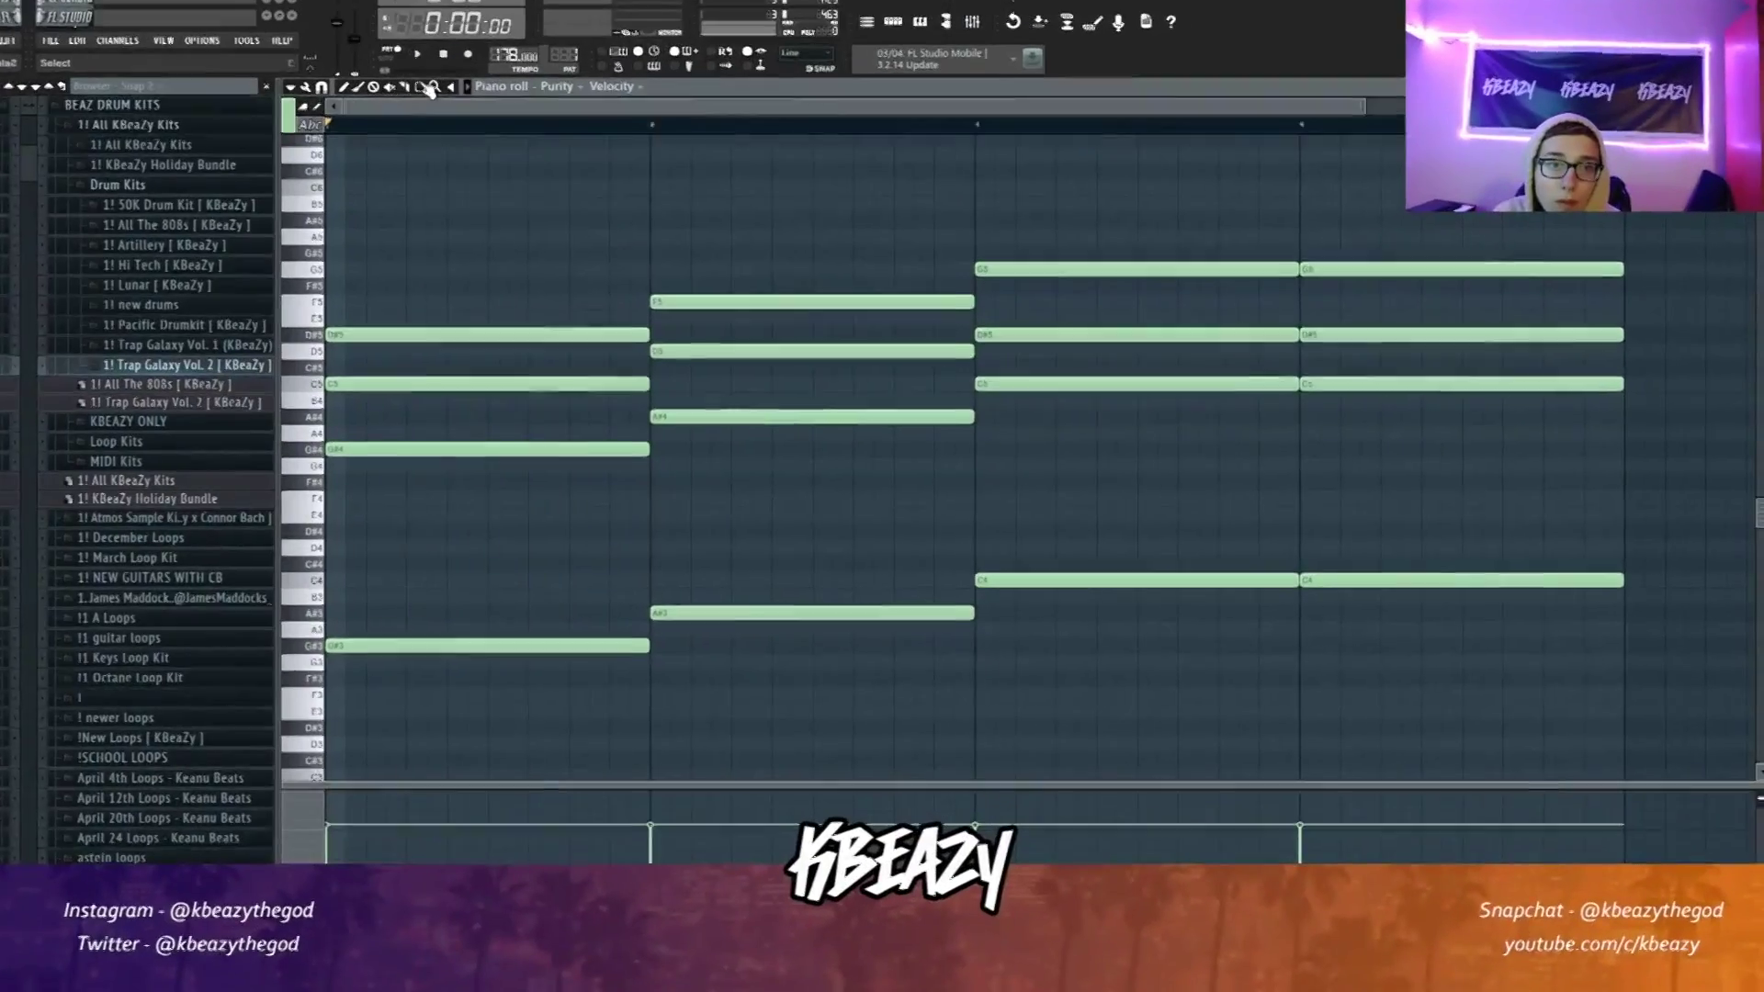
Step: Add one-bar C3 notes below the chords in bars 3 and 4 while the pattern plays
key(space)
scroll(1195, 605, down, 2)
click(992, 647)
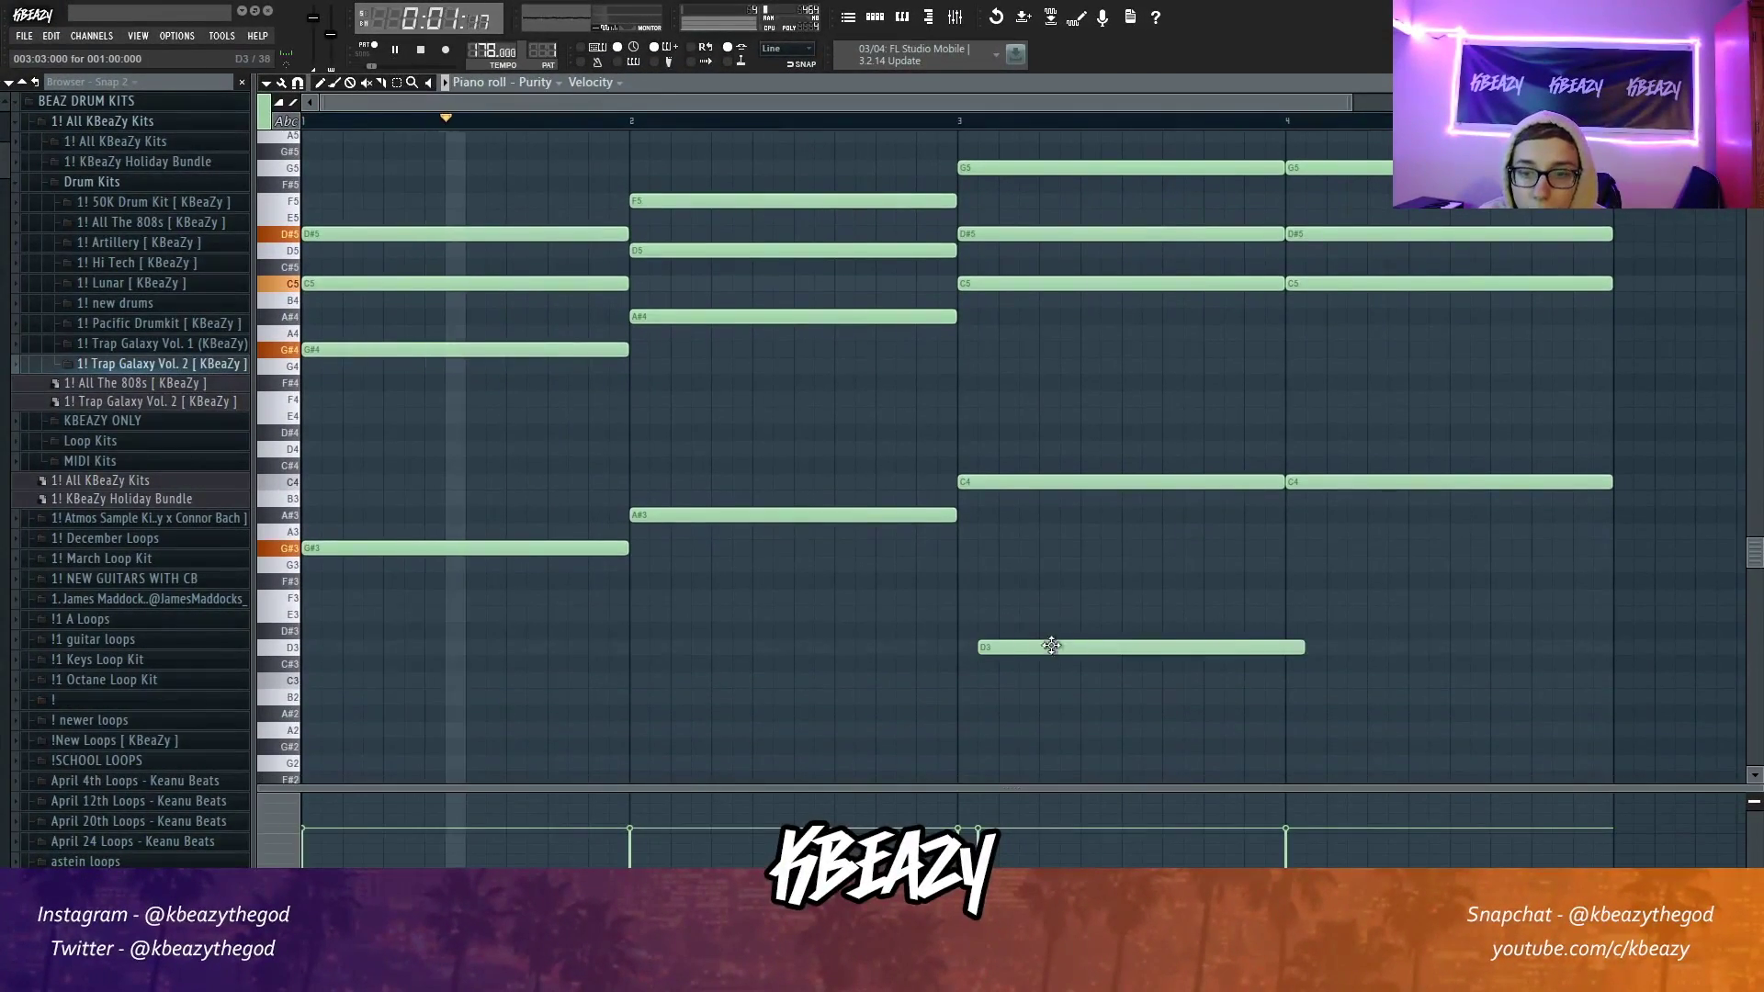
drag(1016, 663, 953, 697)
right_click(1020, 654)
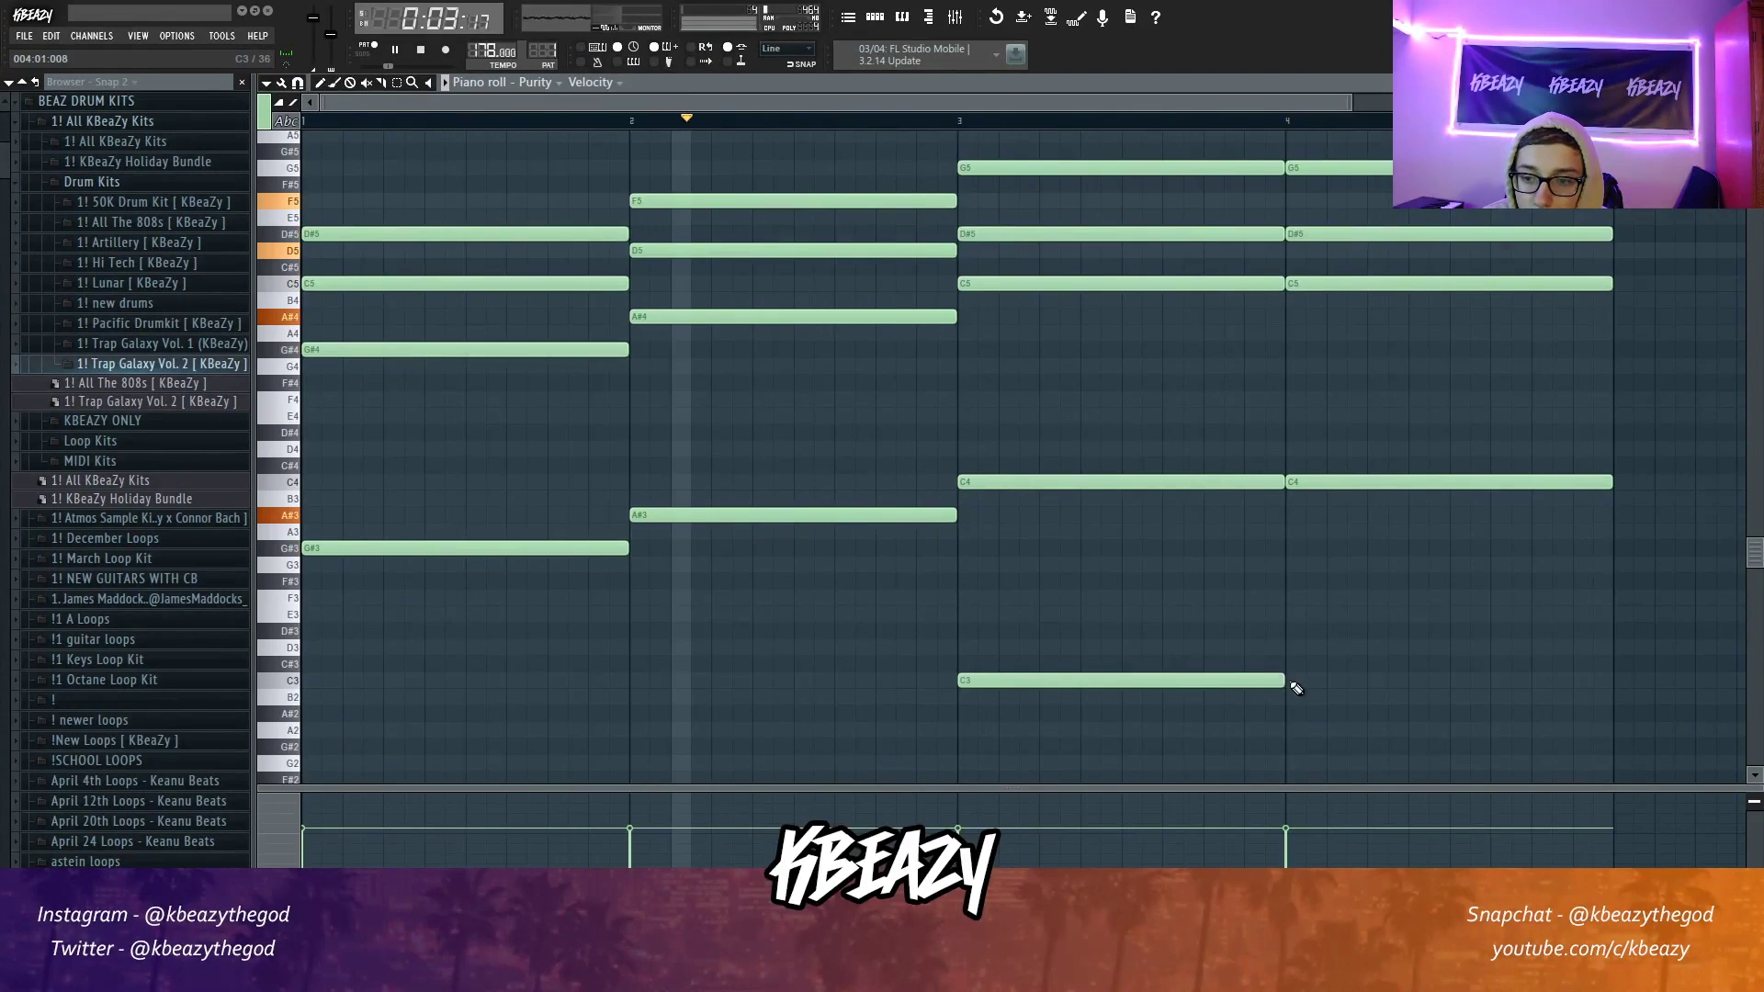
click(1292, 680)
scroll(1439, 480, down, 1)
scroll(1011, 459, up, 1)
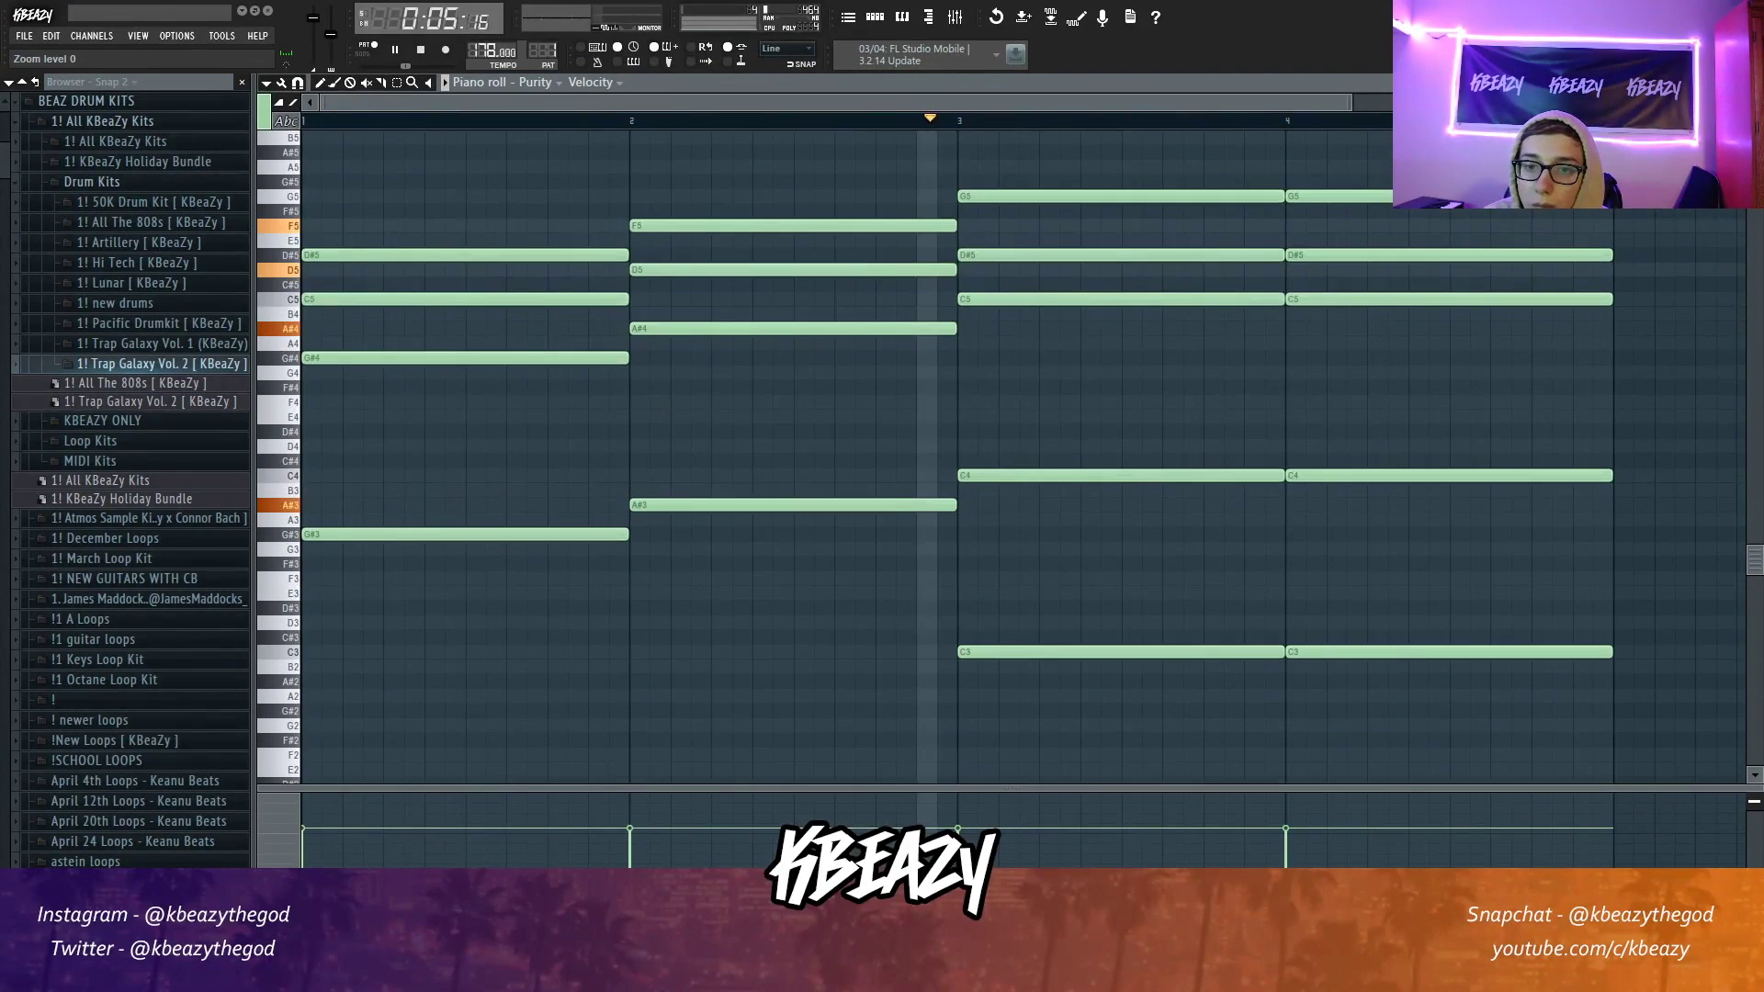
scroll(644, 268, up, 1)
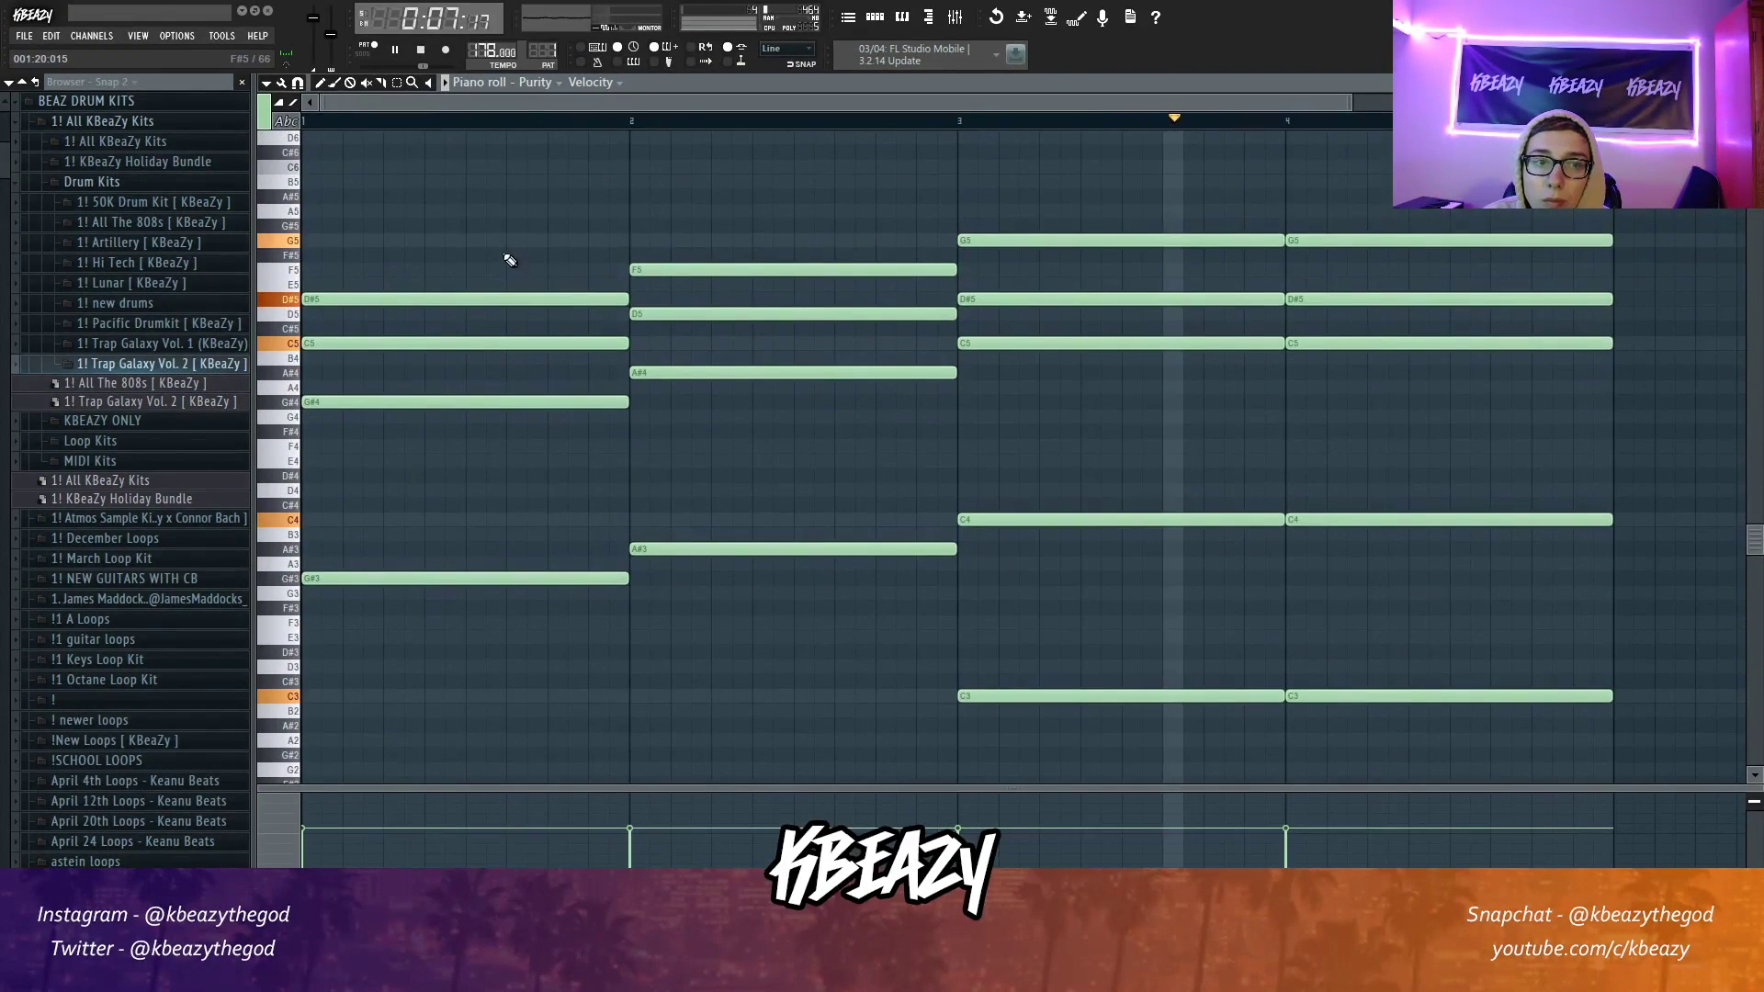
Step: Lower the top G5 notes of the chords in bars 3 and 4 by one octave to G4
scroll(976, 275, up, 1)
drag(1013, 277, 1369, 287)
key(ctrl+Down)
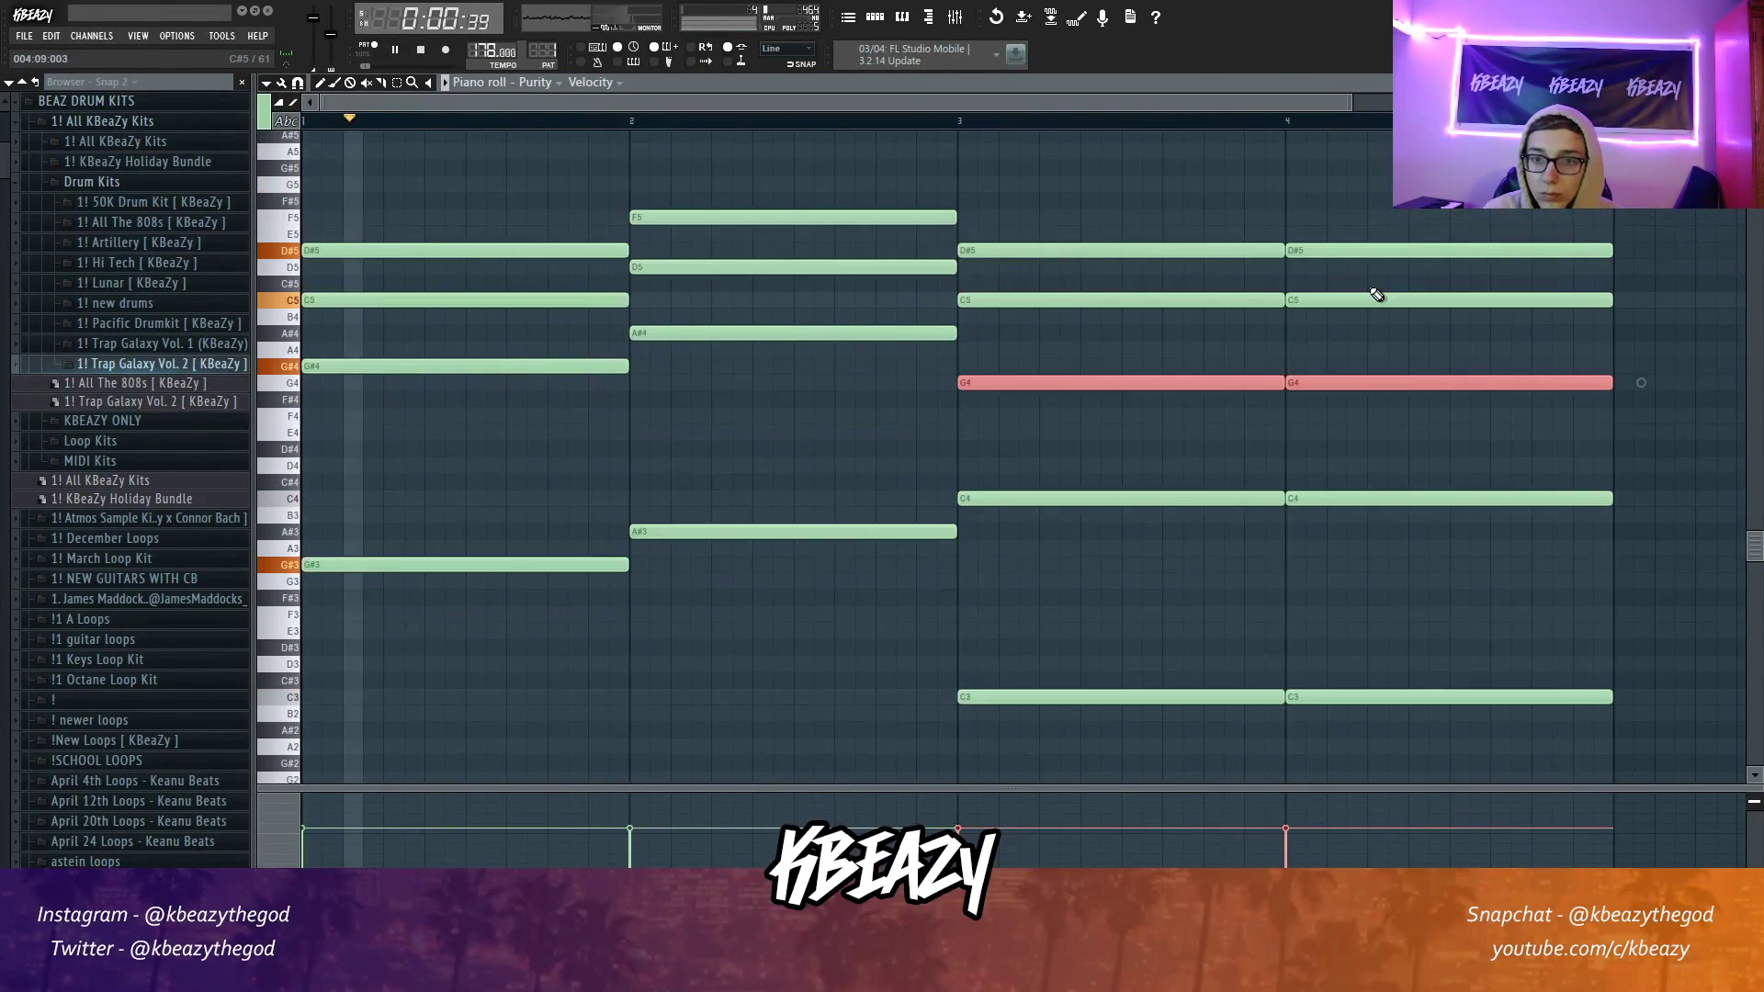
Step: Lower the top F5 note of the bar 2 chord by one octave to F4
click(707, 248)
key(super)
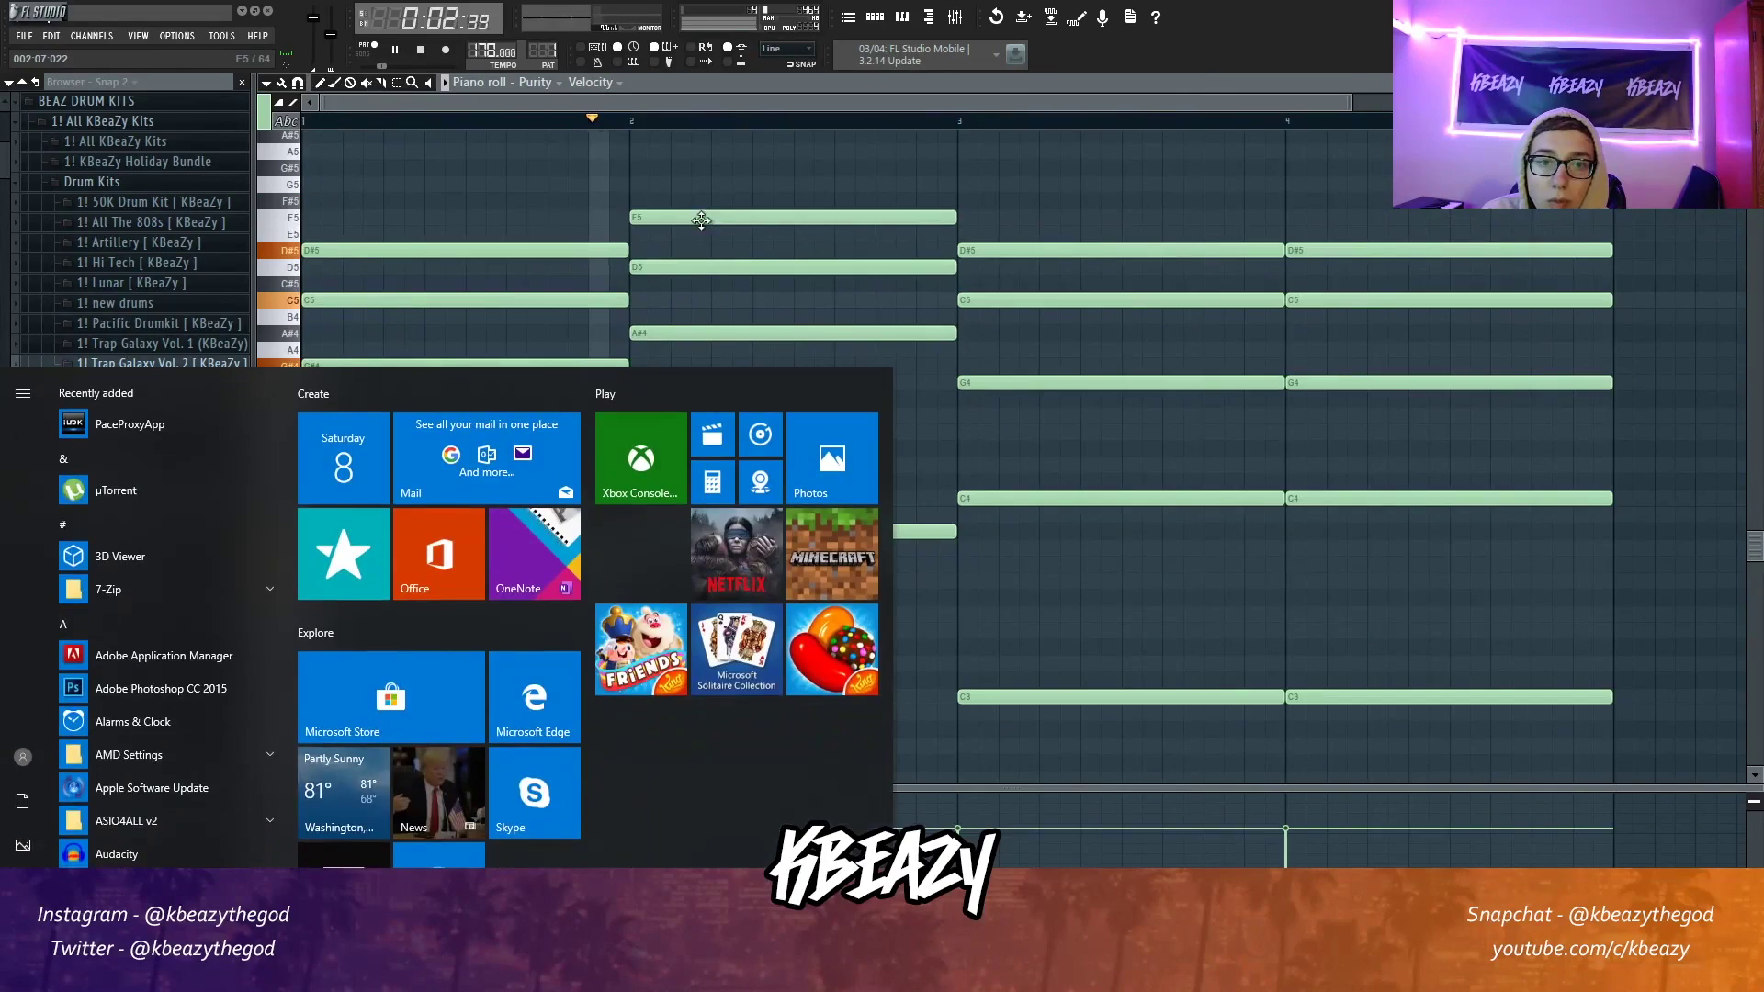
key(super)
click(732, 216)
key(ctrl+Down)
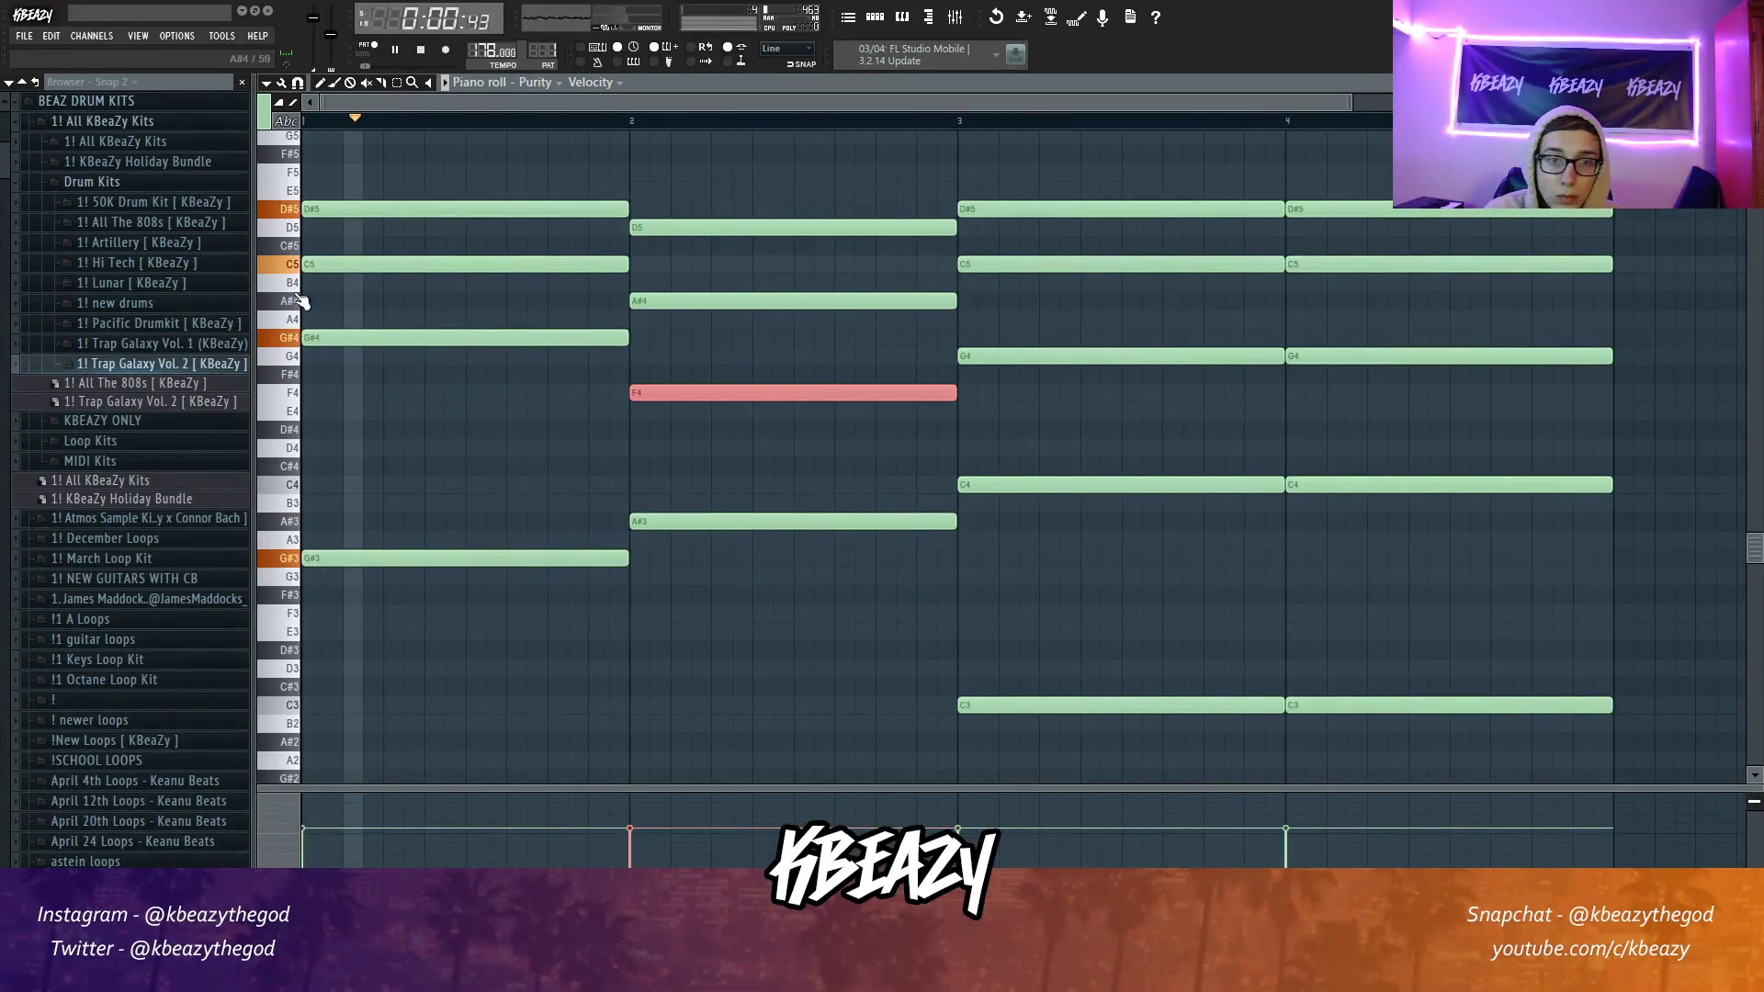
Step: Lower the top D#5 note of the bar 1 chord by one octave to D#4 and play the progression back
drag(403, 210, 403, 168)
key(ctrl+Down)
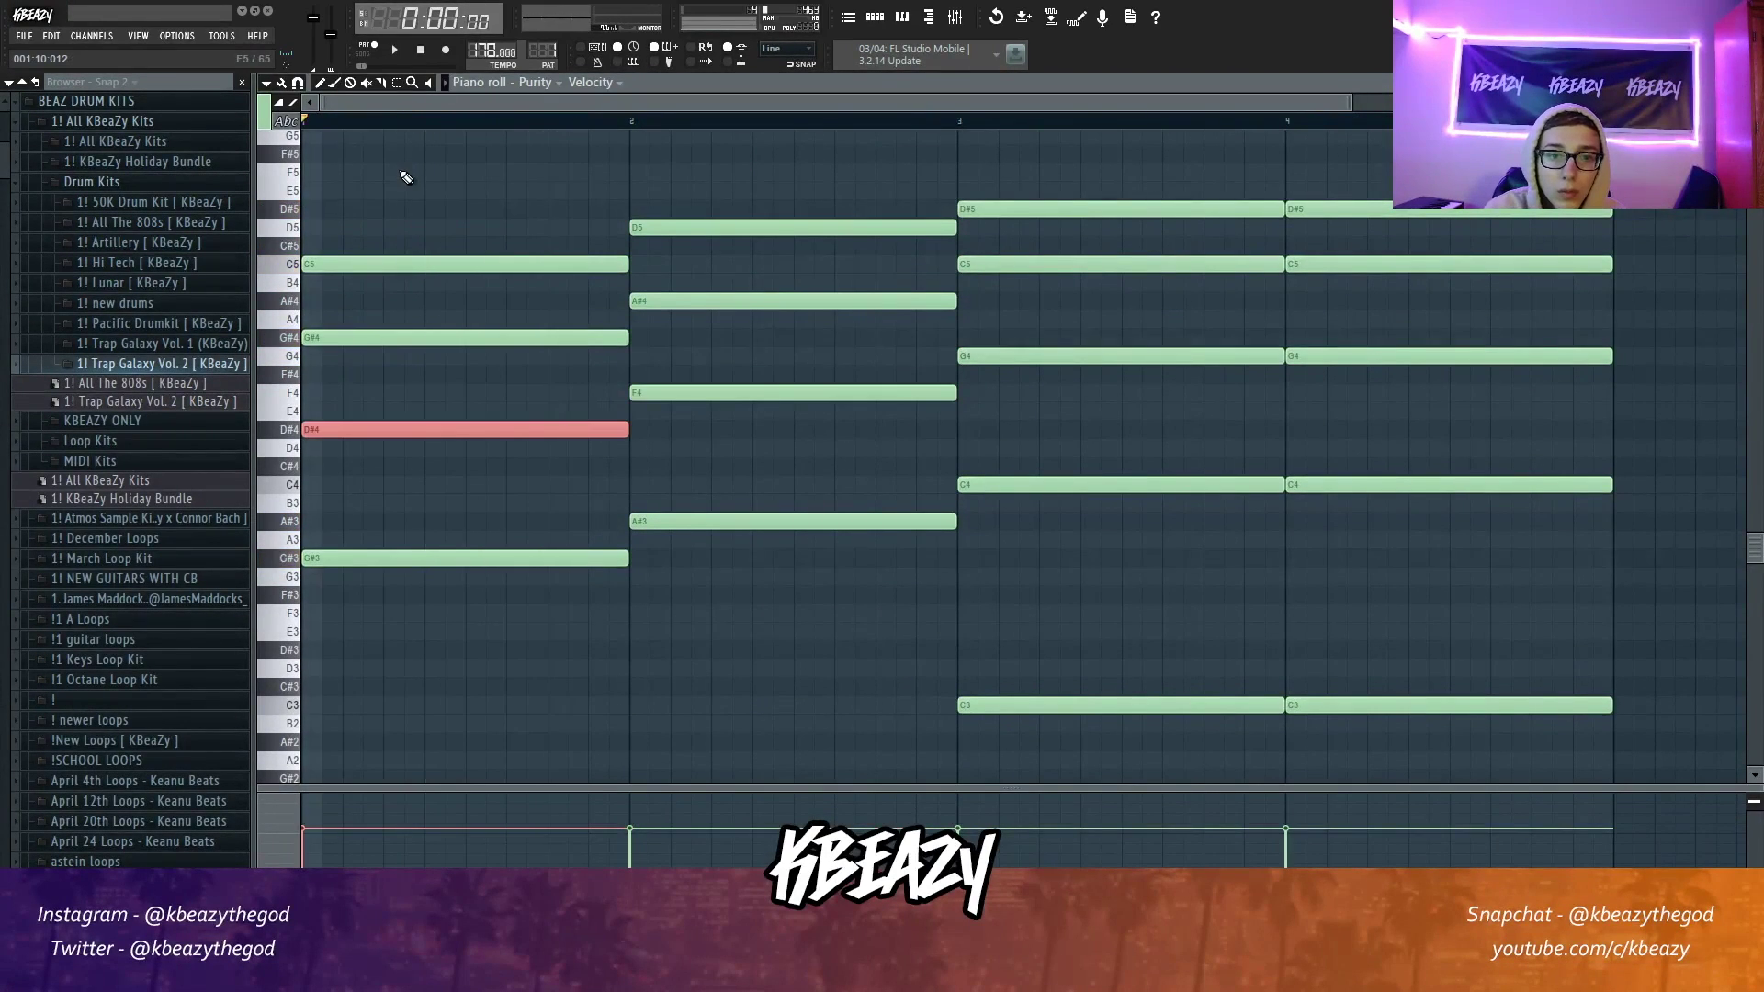
click(681, 165)
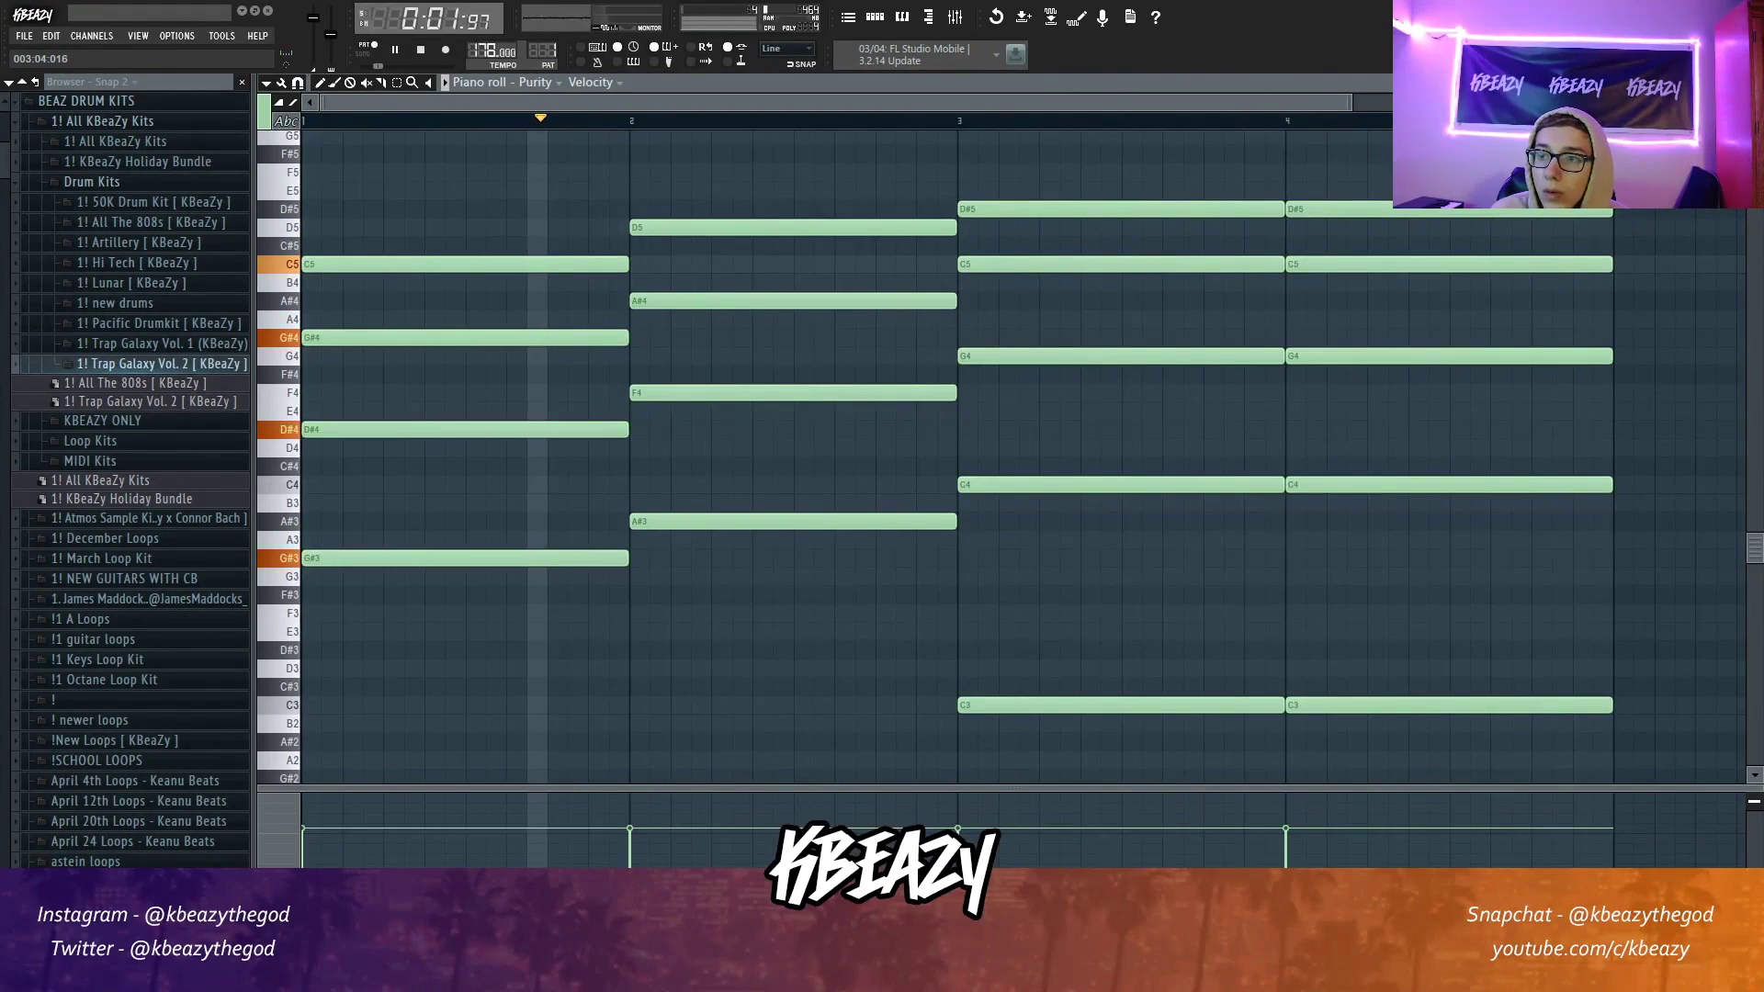
scroll(919, 459, up, 1)
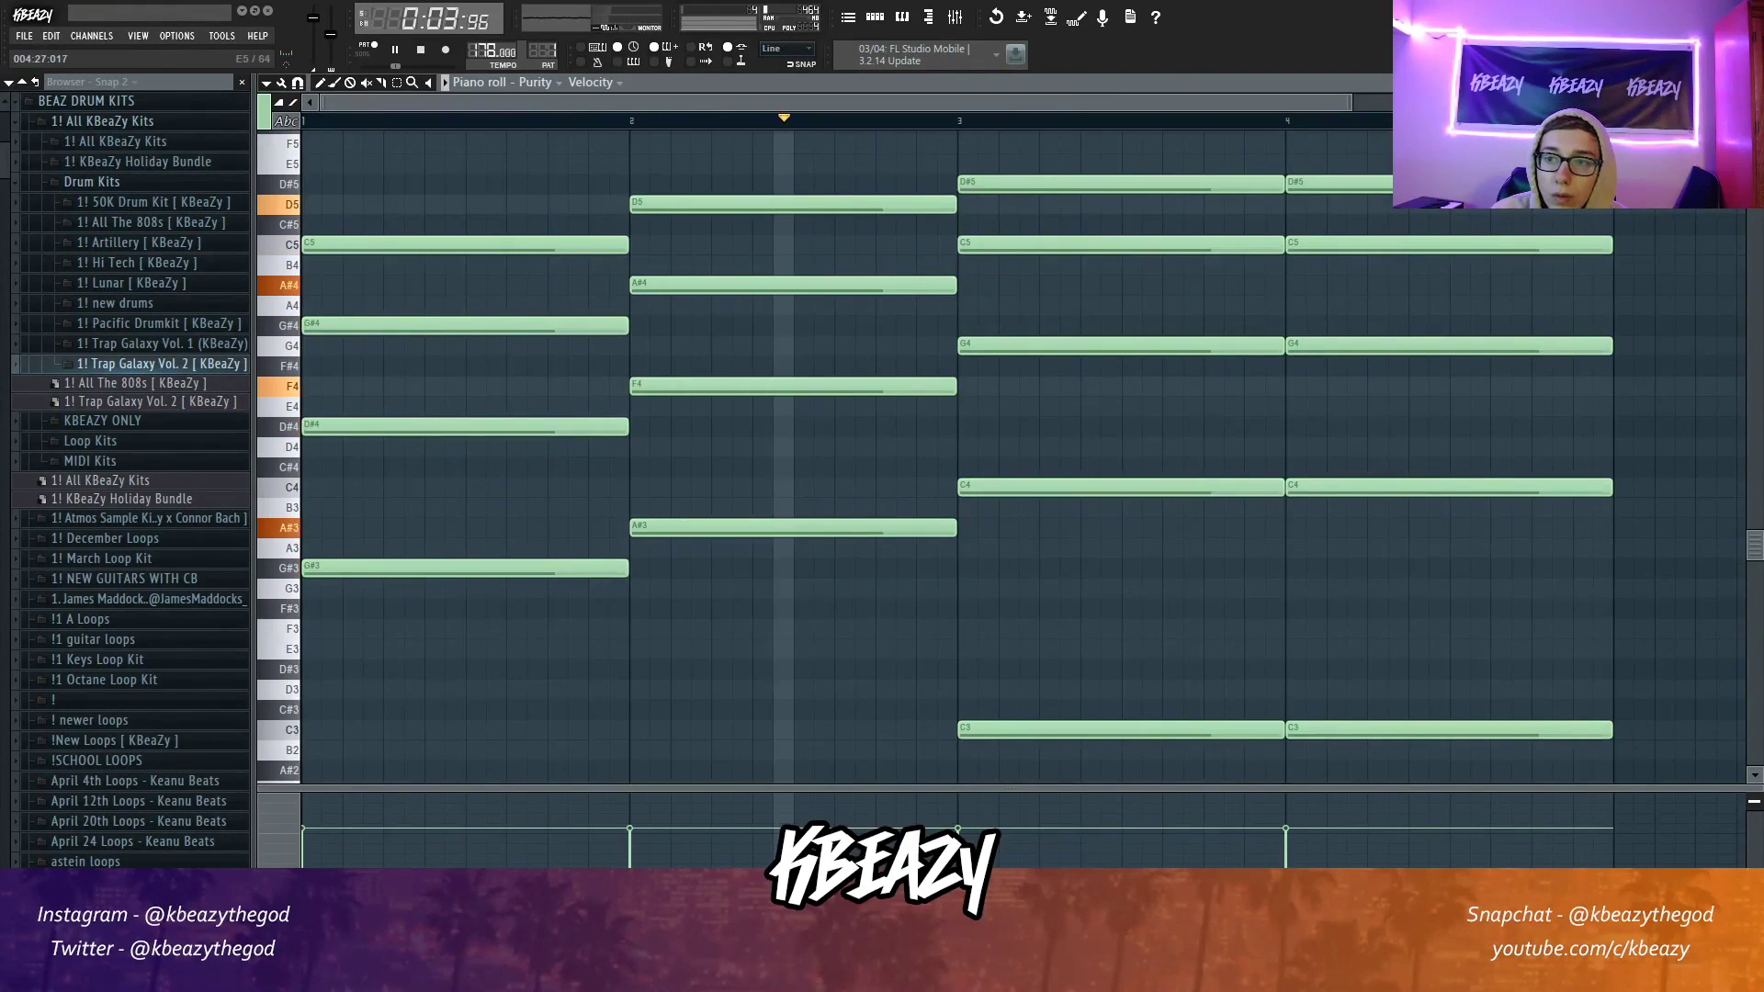
Step: Delete the low C3 notes below the chords in bars 3 and 4
scroll(1312, 596, up, 1)
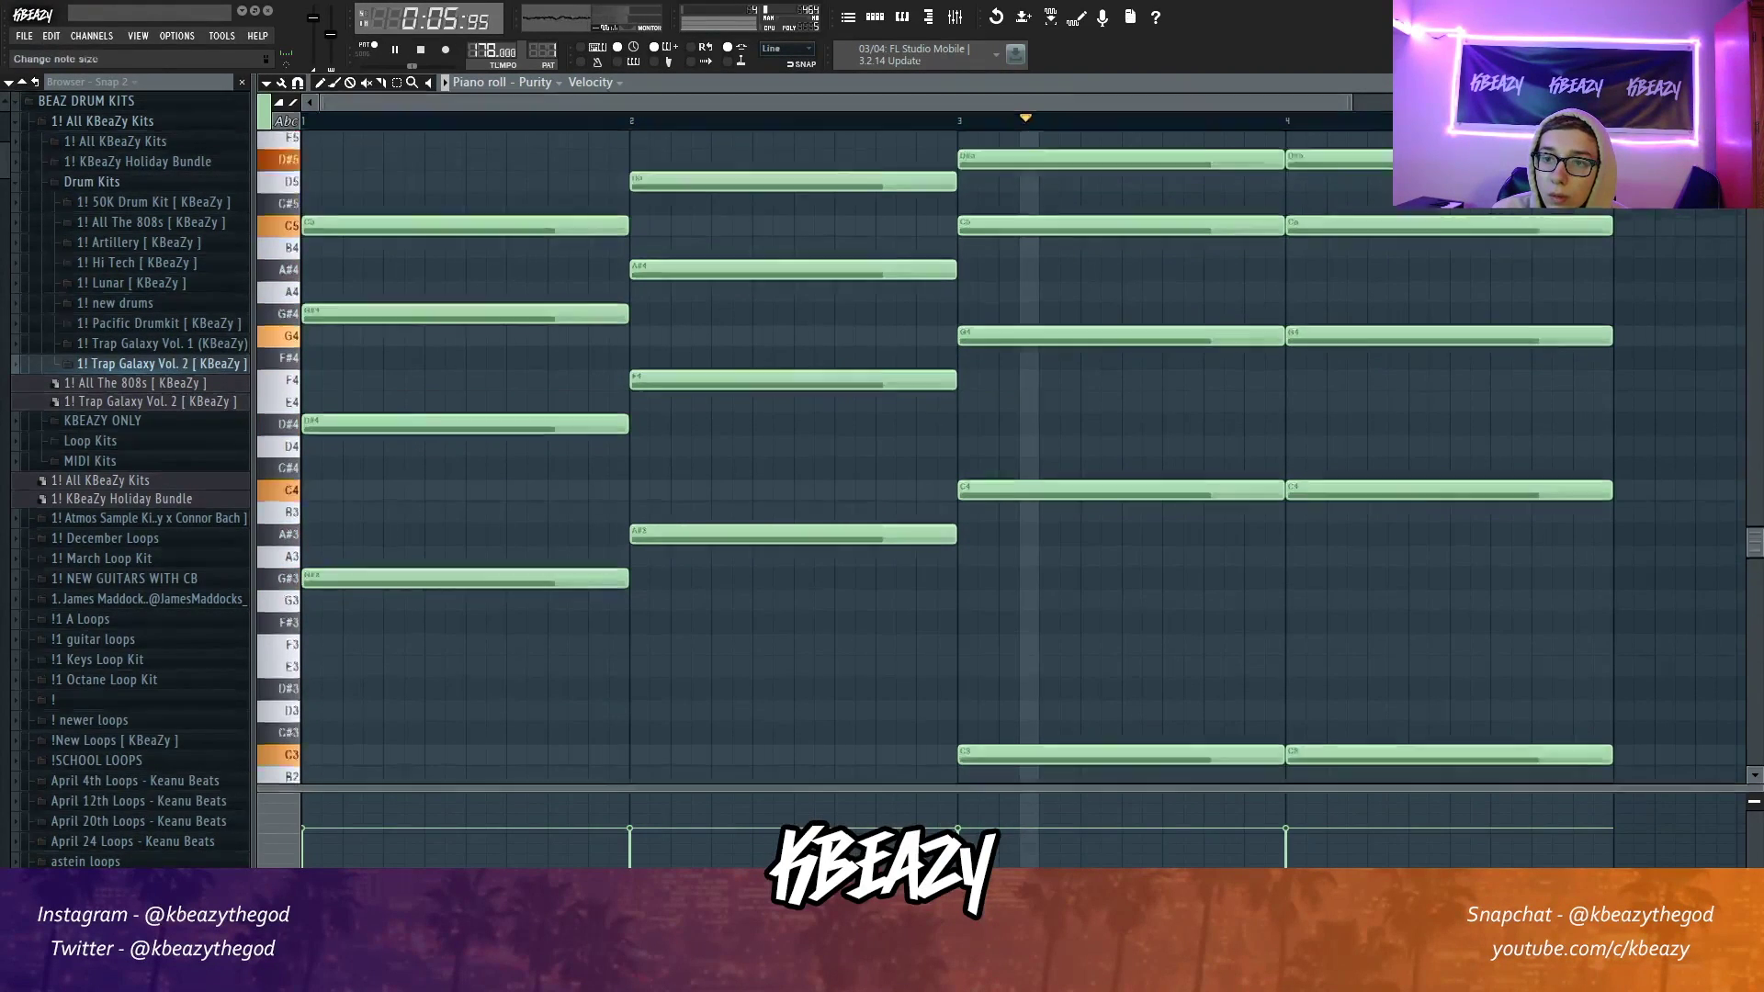
scroll(1312, 595, down, 1)
right_click(1241, 726)
right_click(1295, 726)
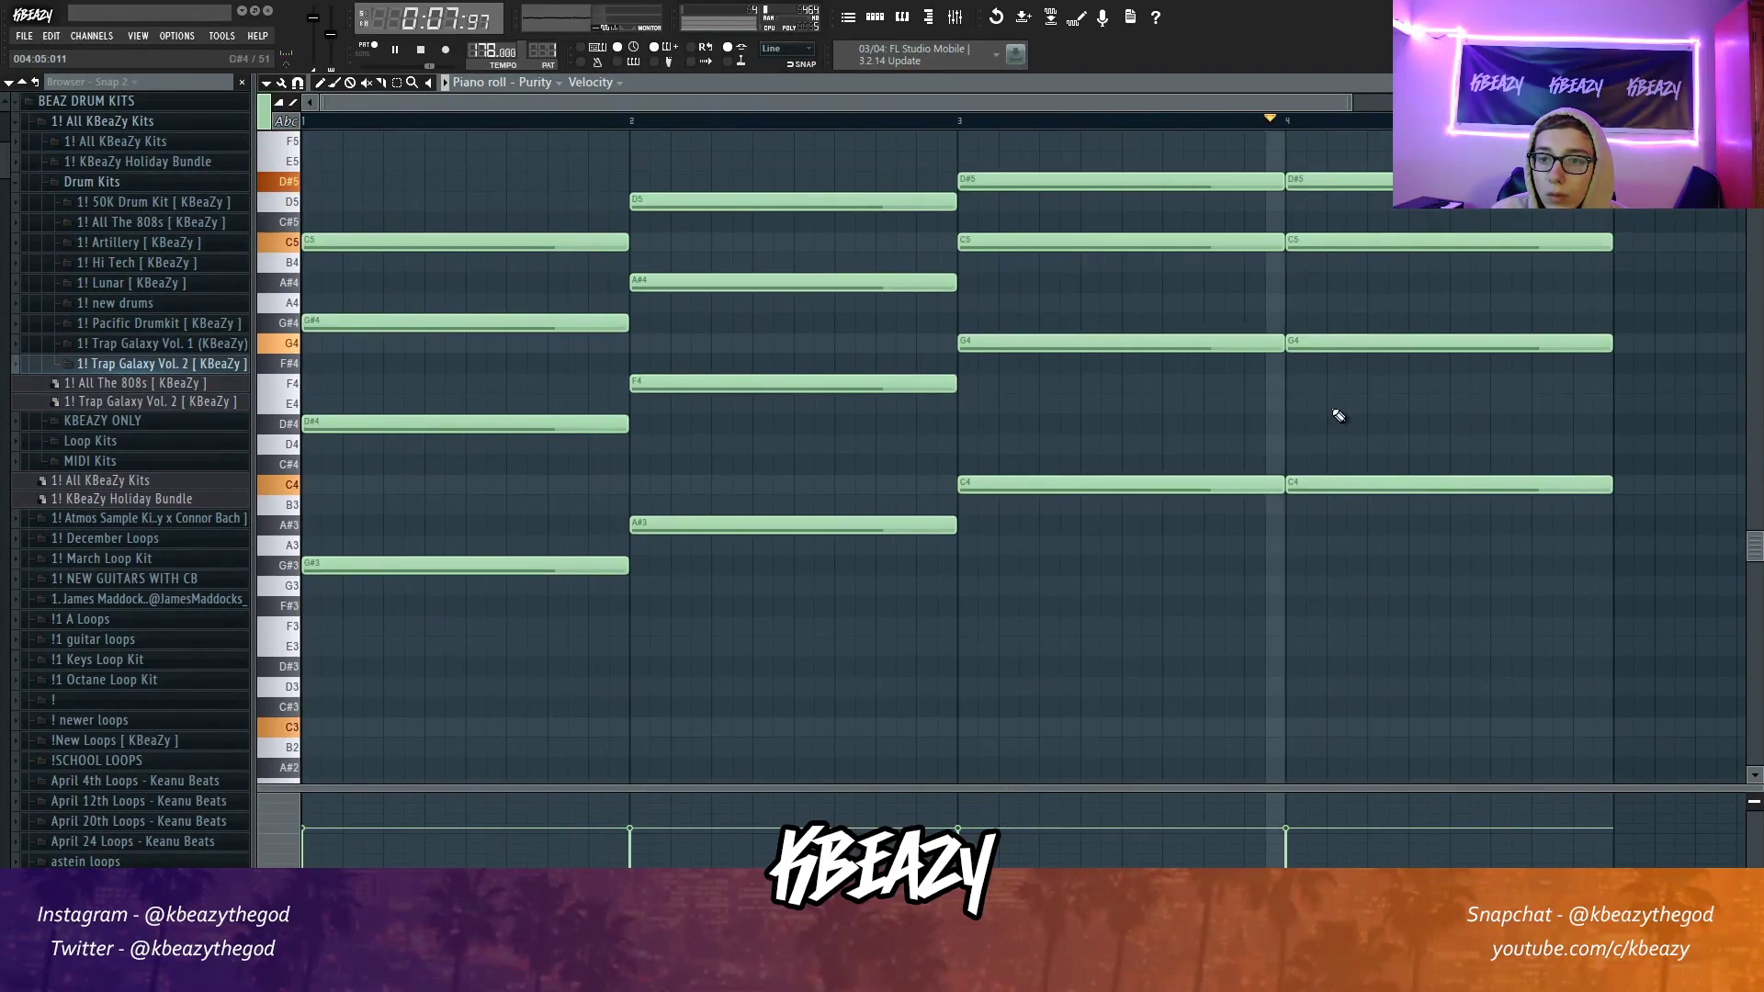
Step: Add one-bar G5 notes above the chords in bars 1 and 2, removing the stray G#5 note from bar 2
scroll(512, 255, up, 2)
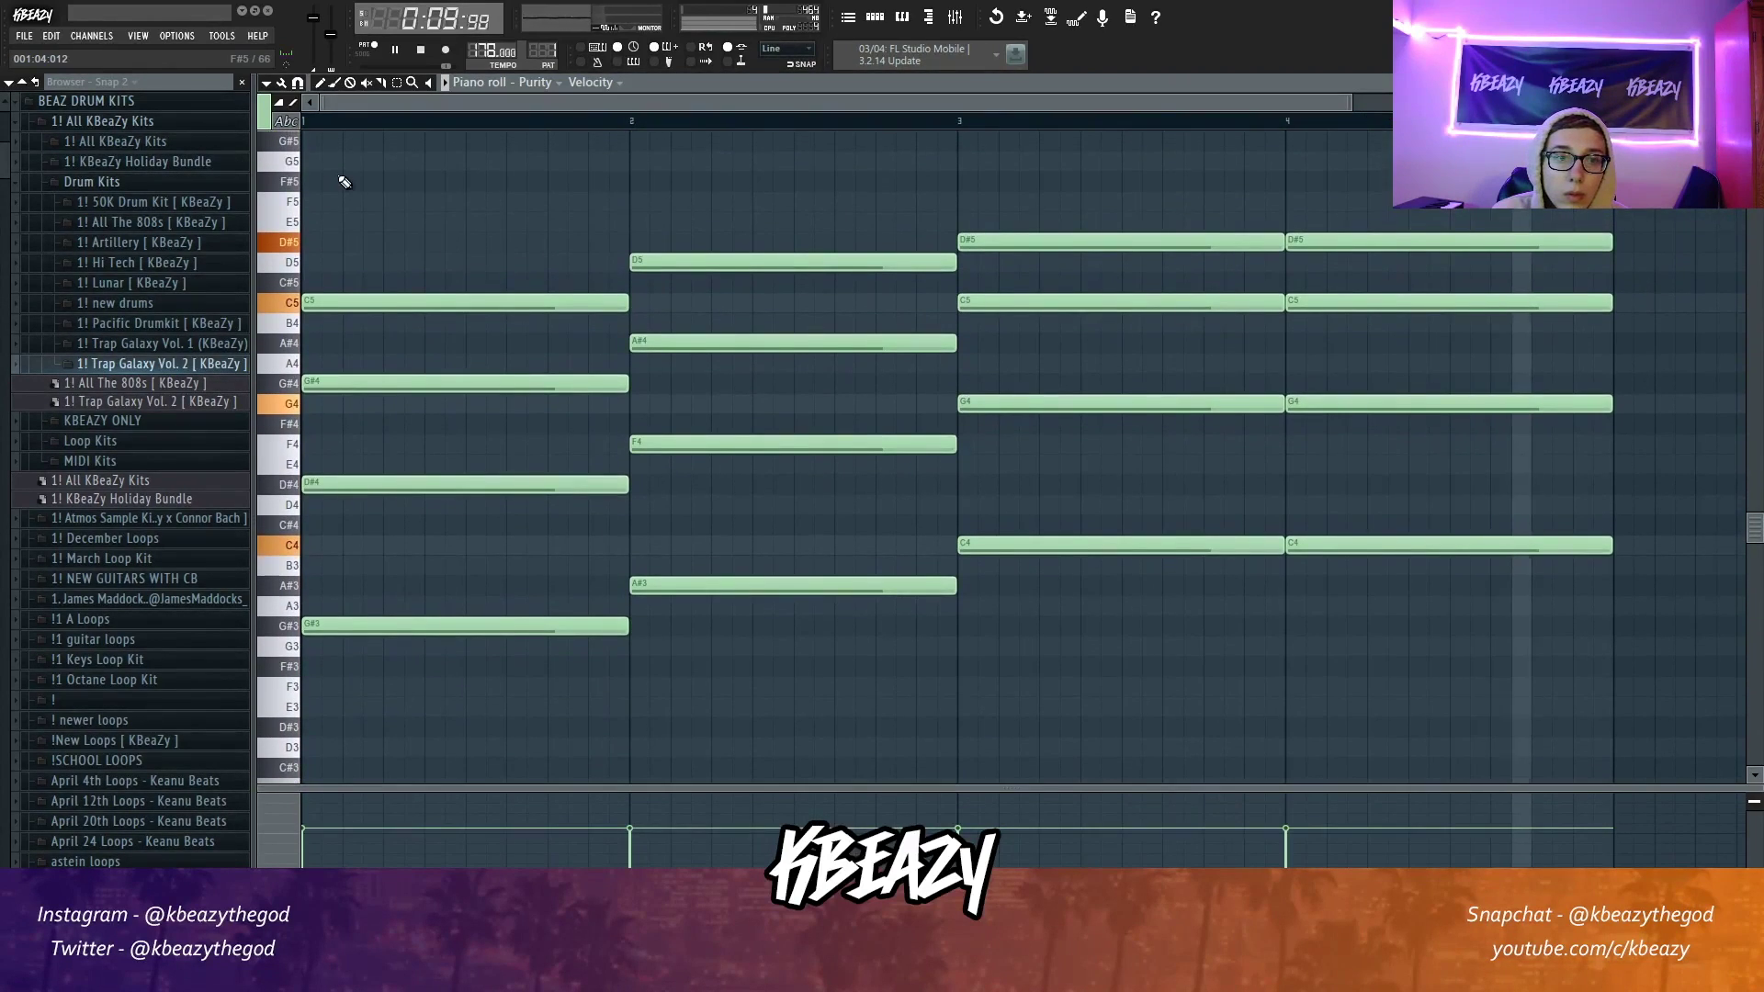
click(342, 161)
scroll(368, 274, up, 3)
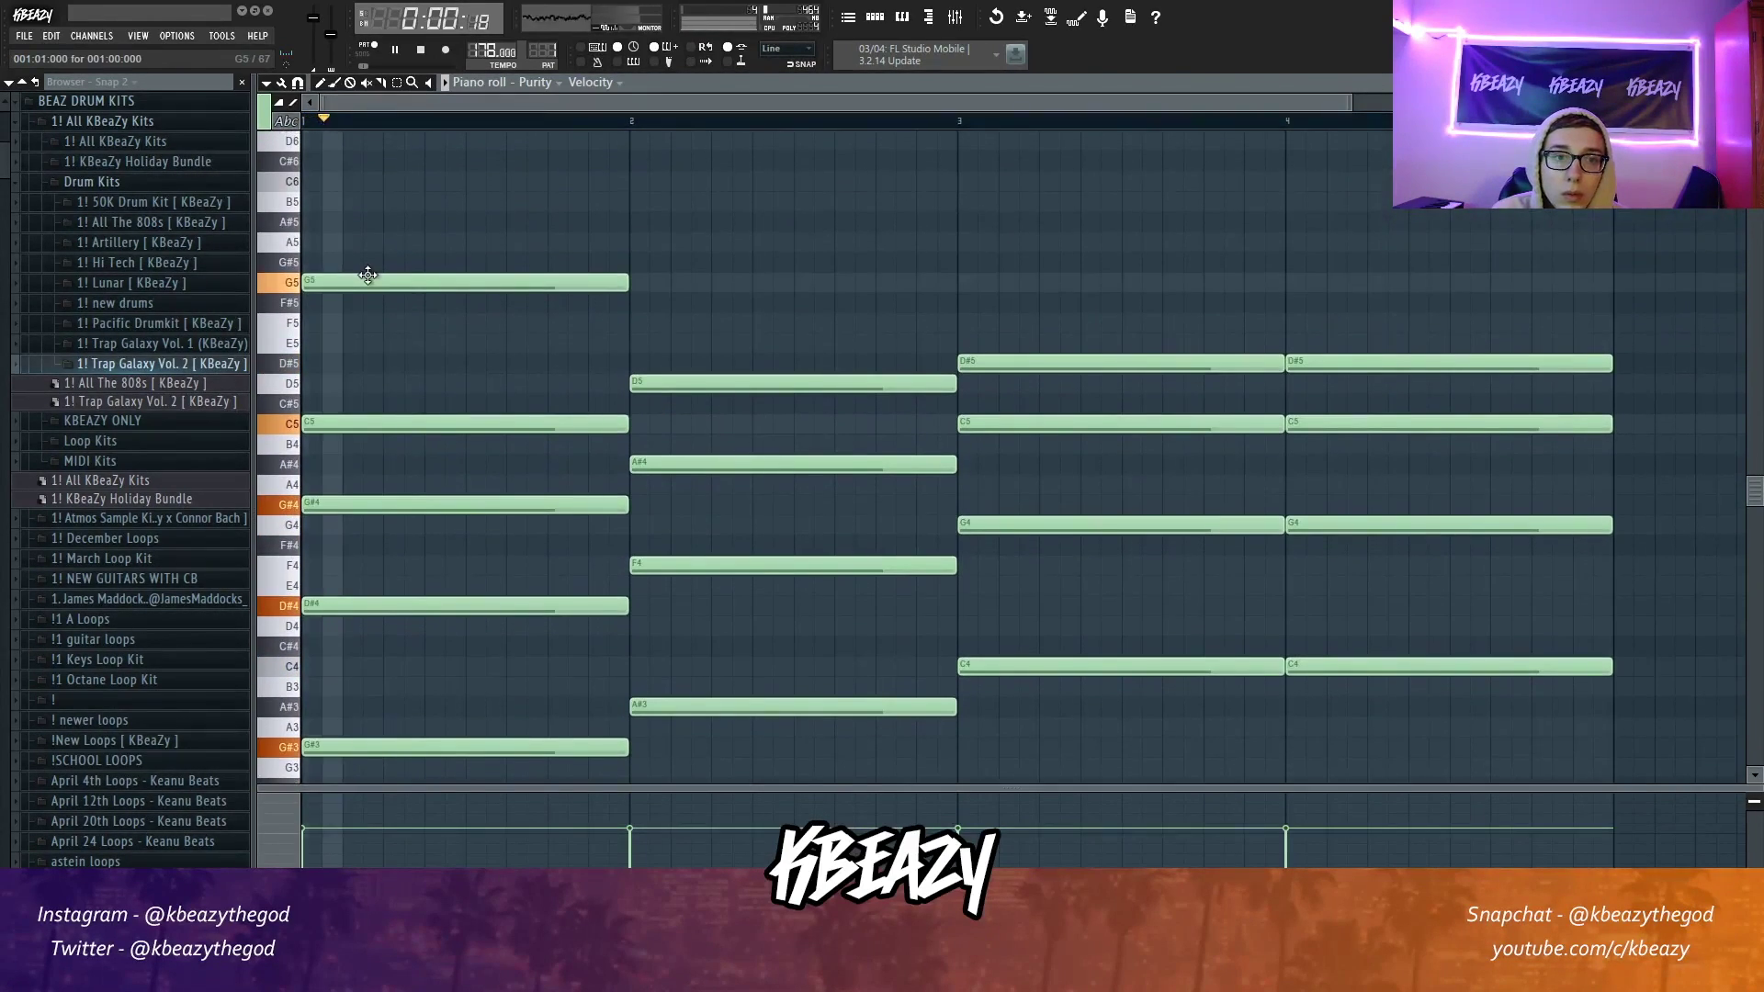
click(638, 264)
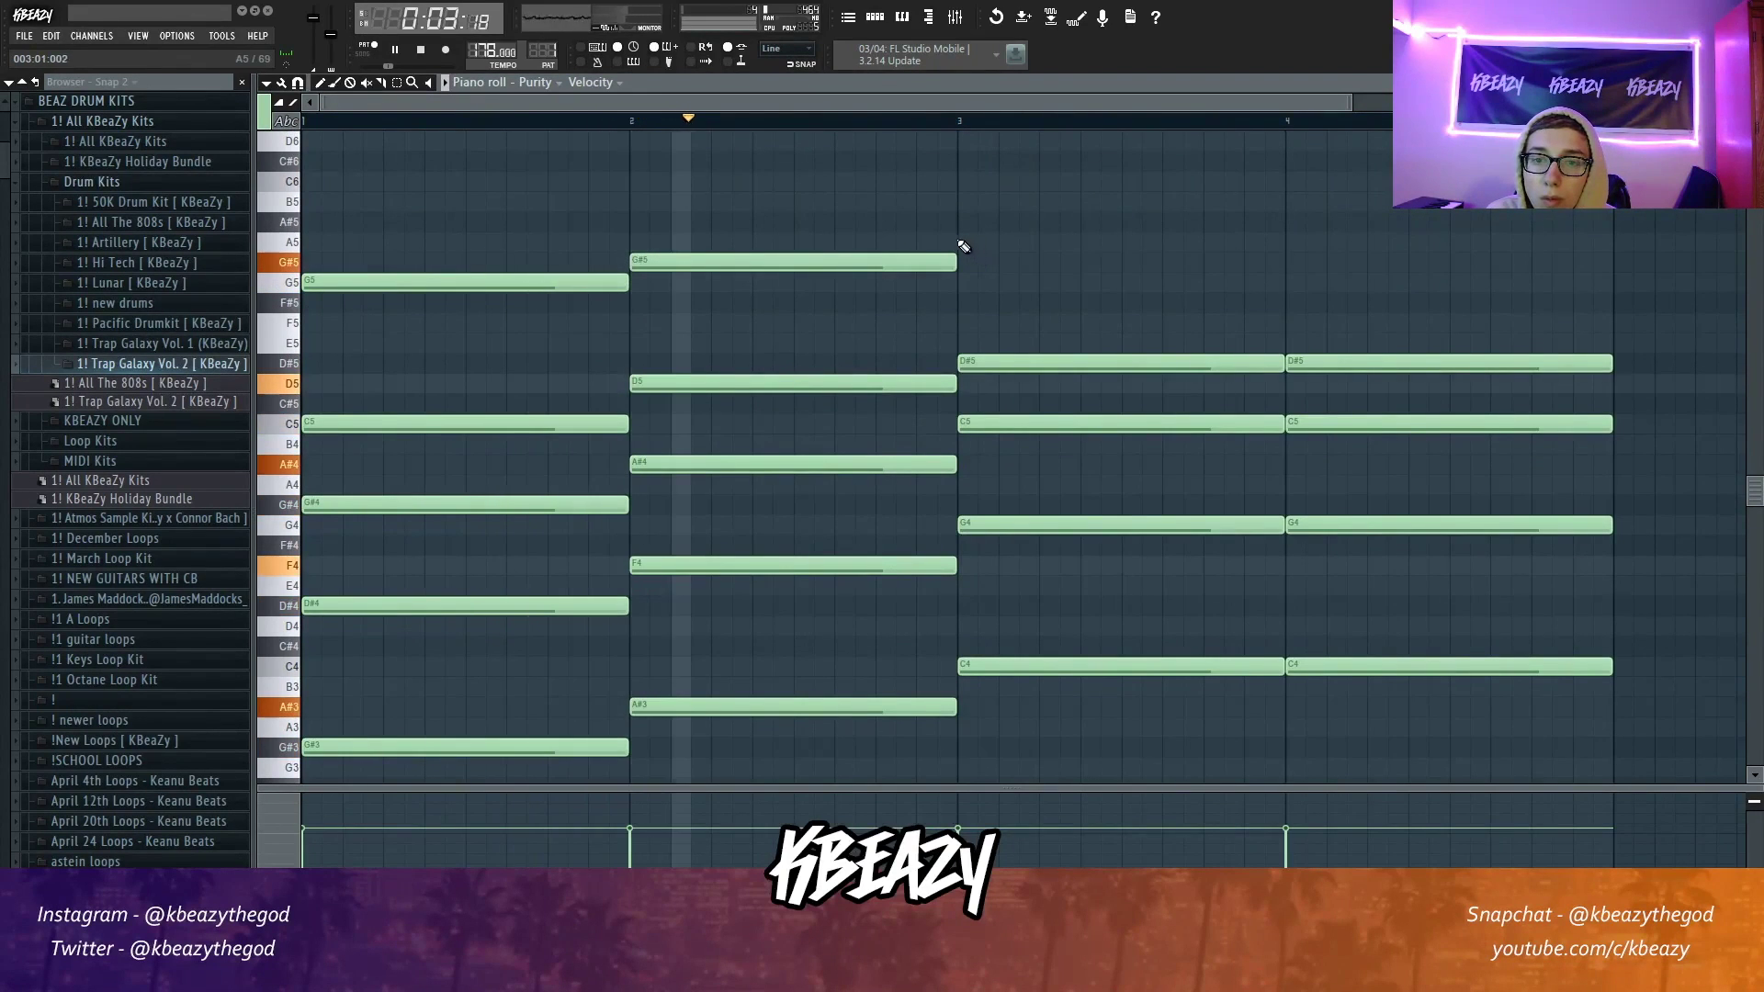
right_click(909, 262)
click(638, 283)
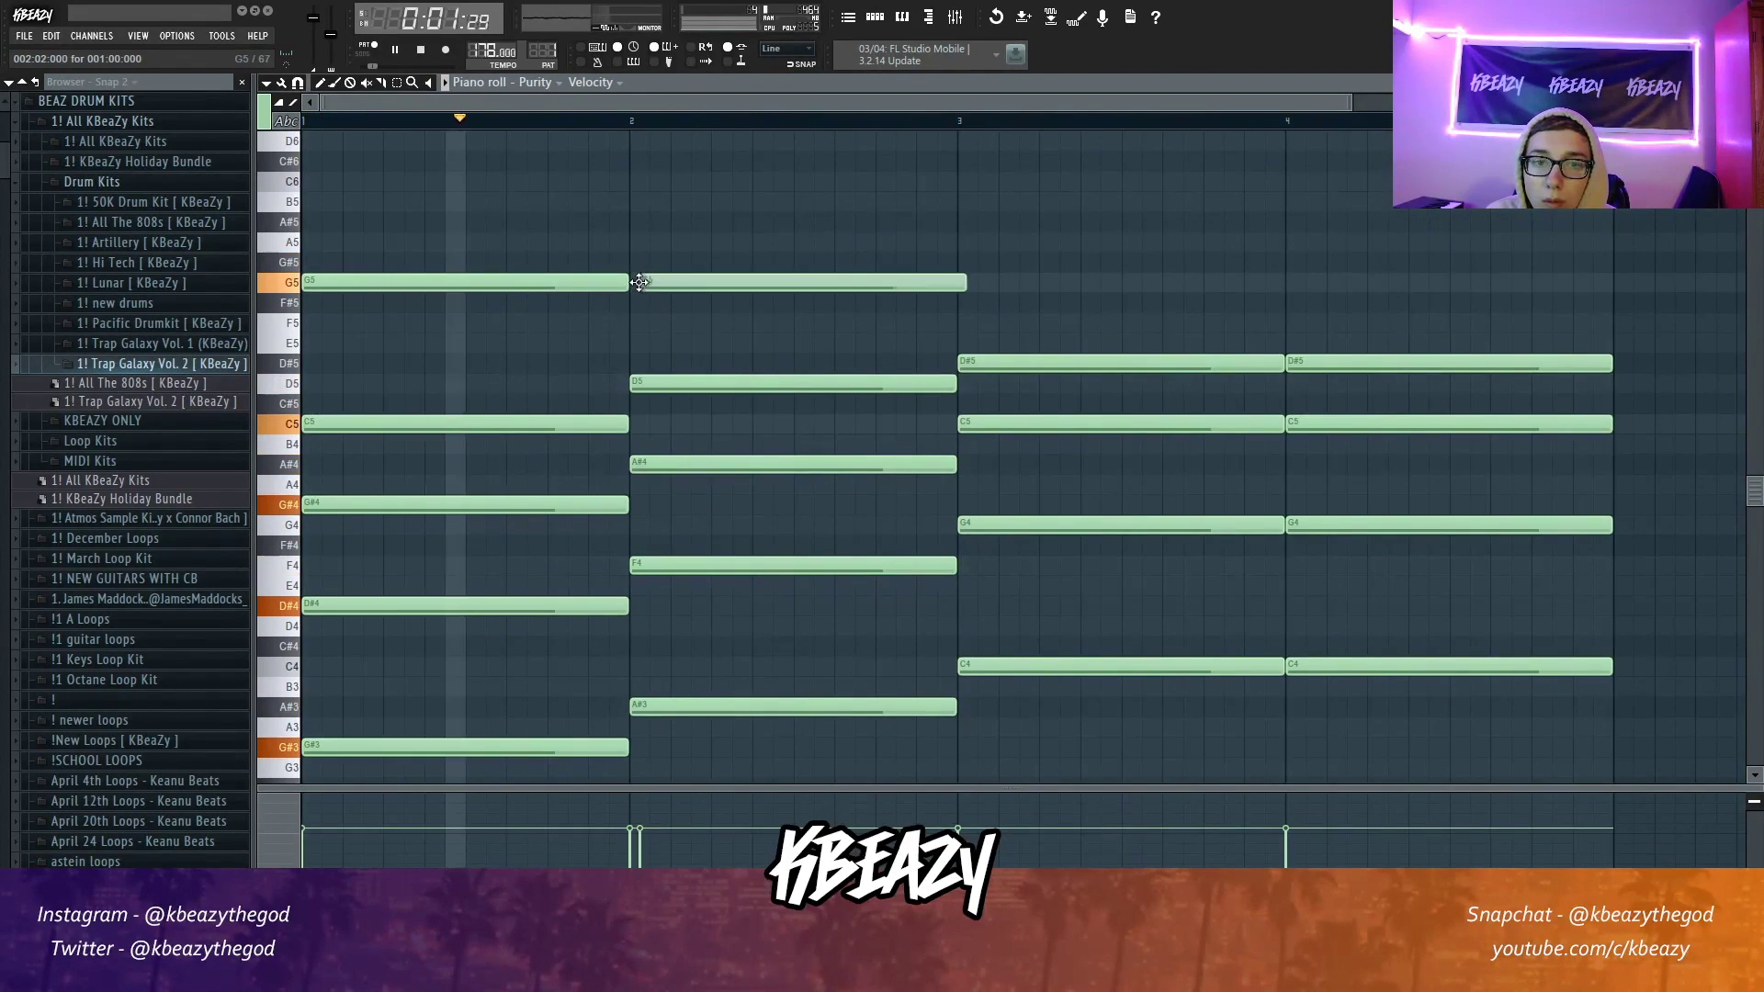
Step: Add one-bar G5 notes above the chords in bars 3 and 4, starting exactly on each bar line
click(984, 285)
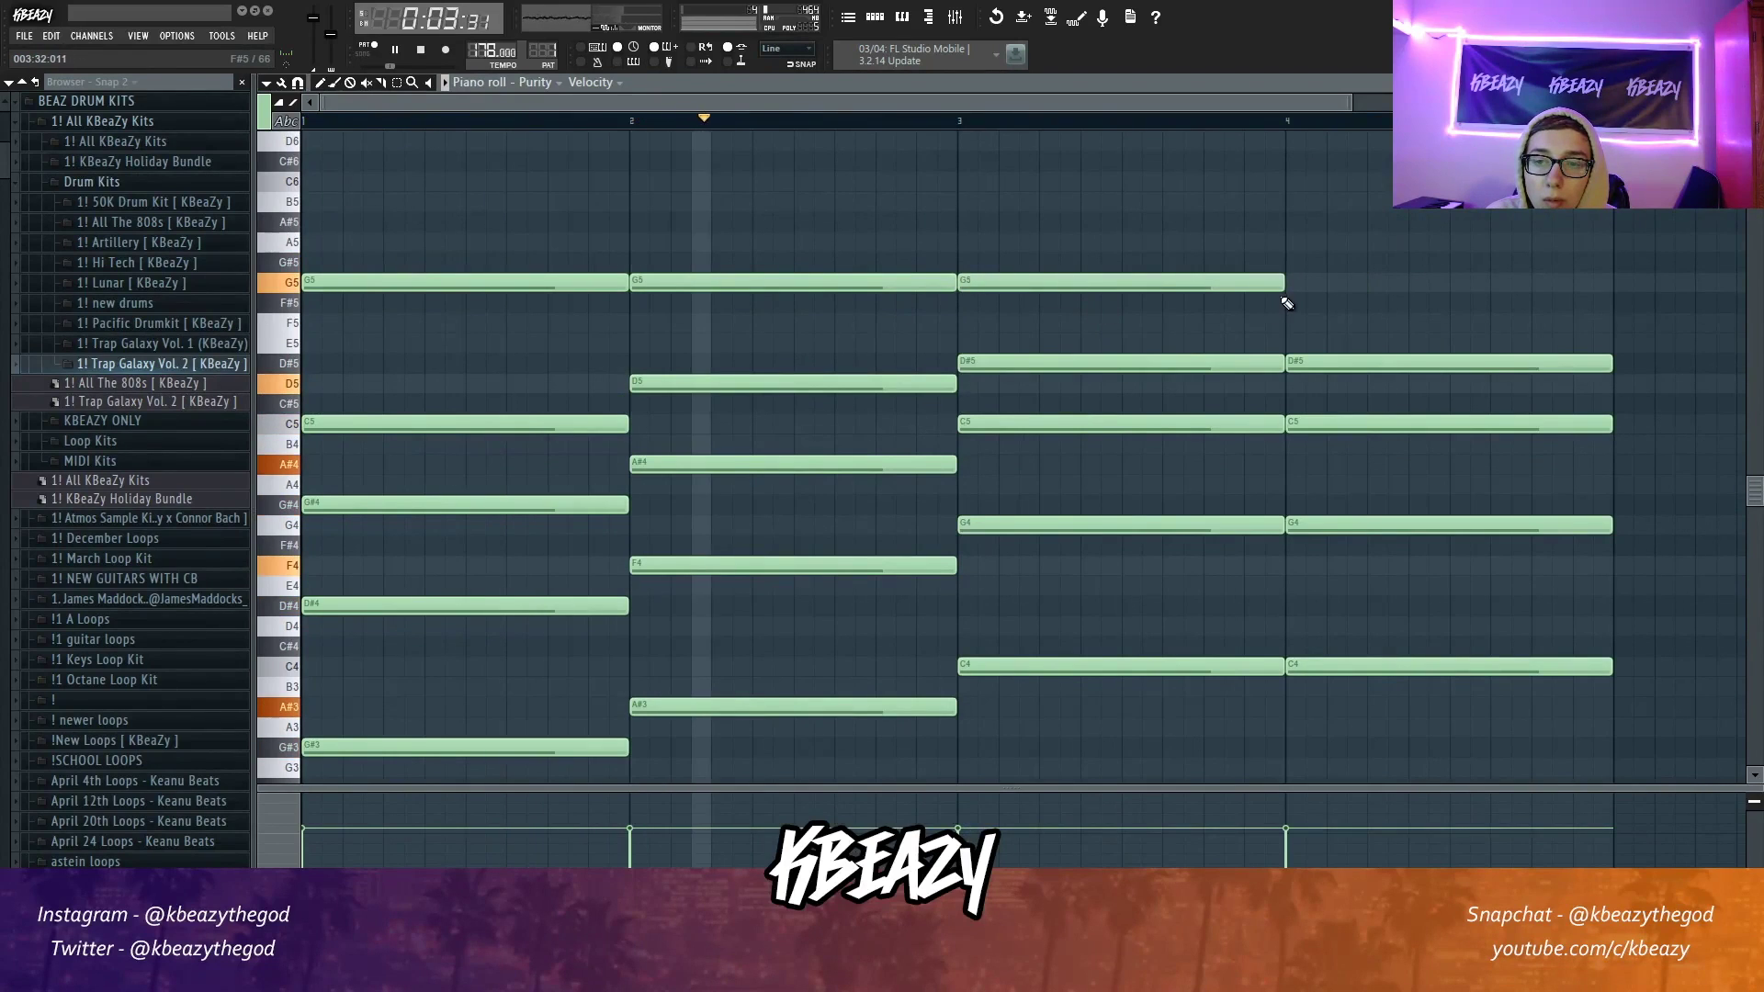
right_click(974, 285)
click(969, 283)
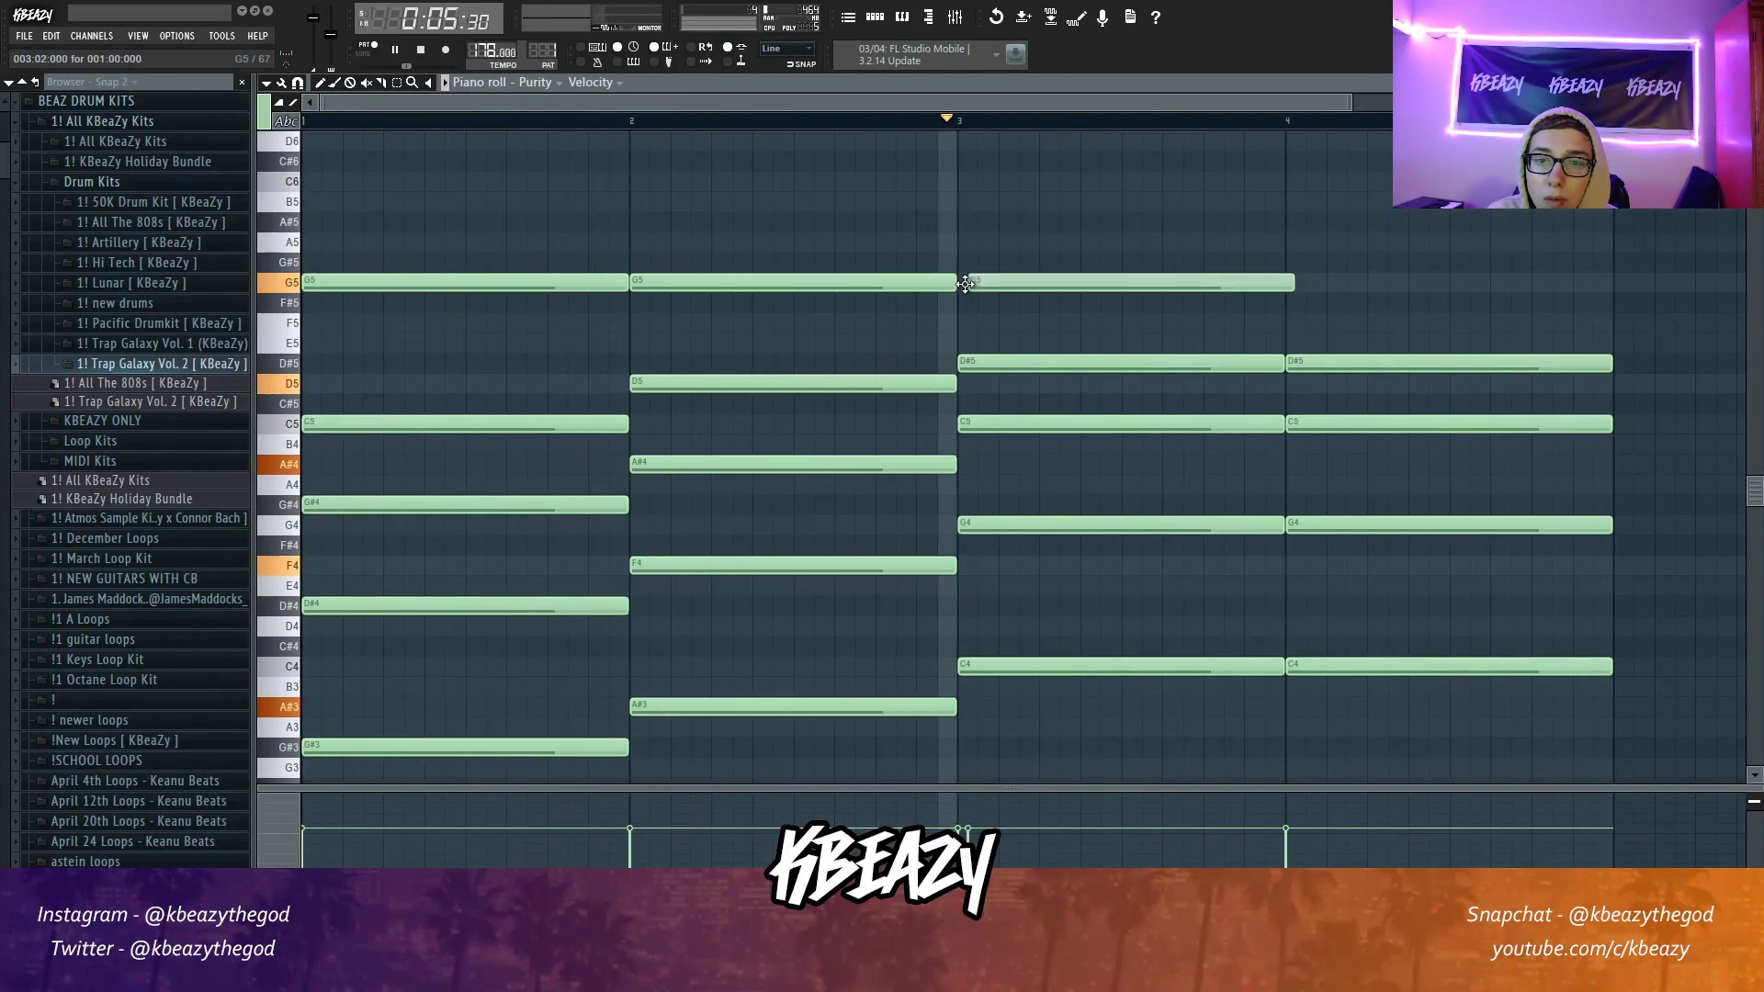
click(1298, 283)
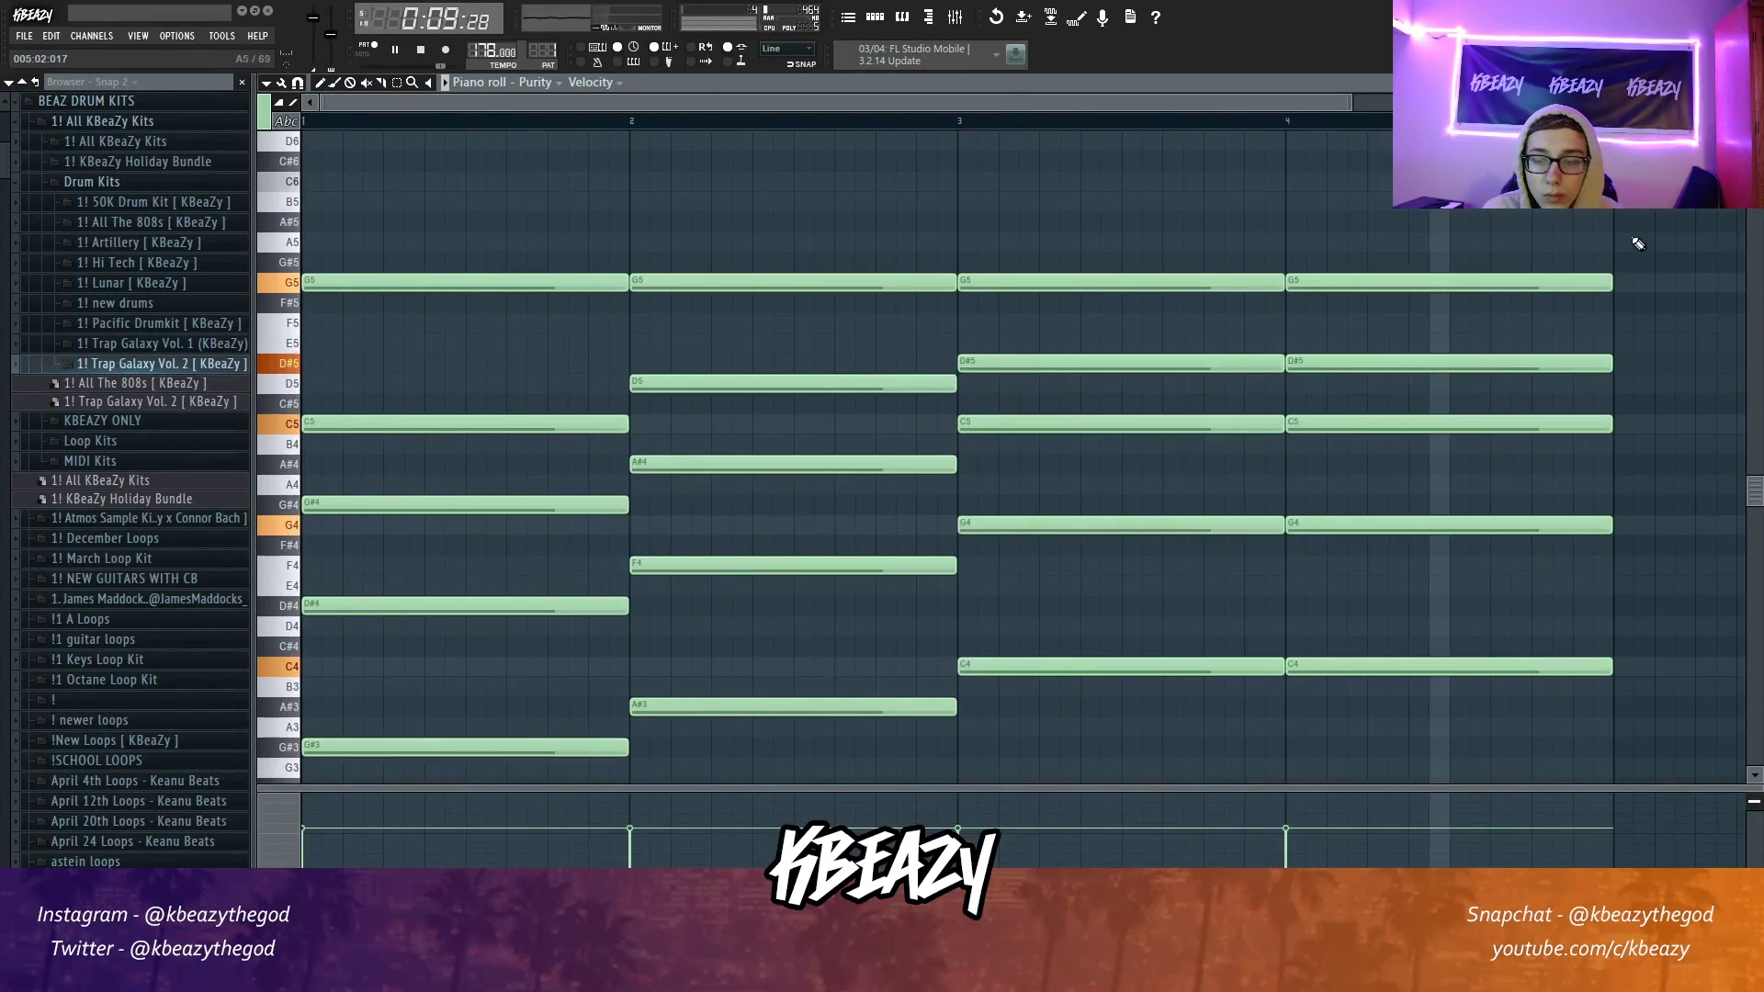
Step: Strum the chords across all four bars and randomize the note levels without generating a random pattern
scroll(1635, 245, down, 3)
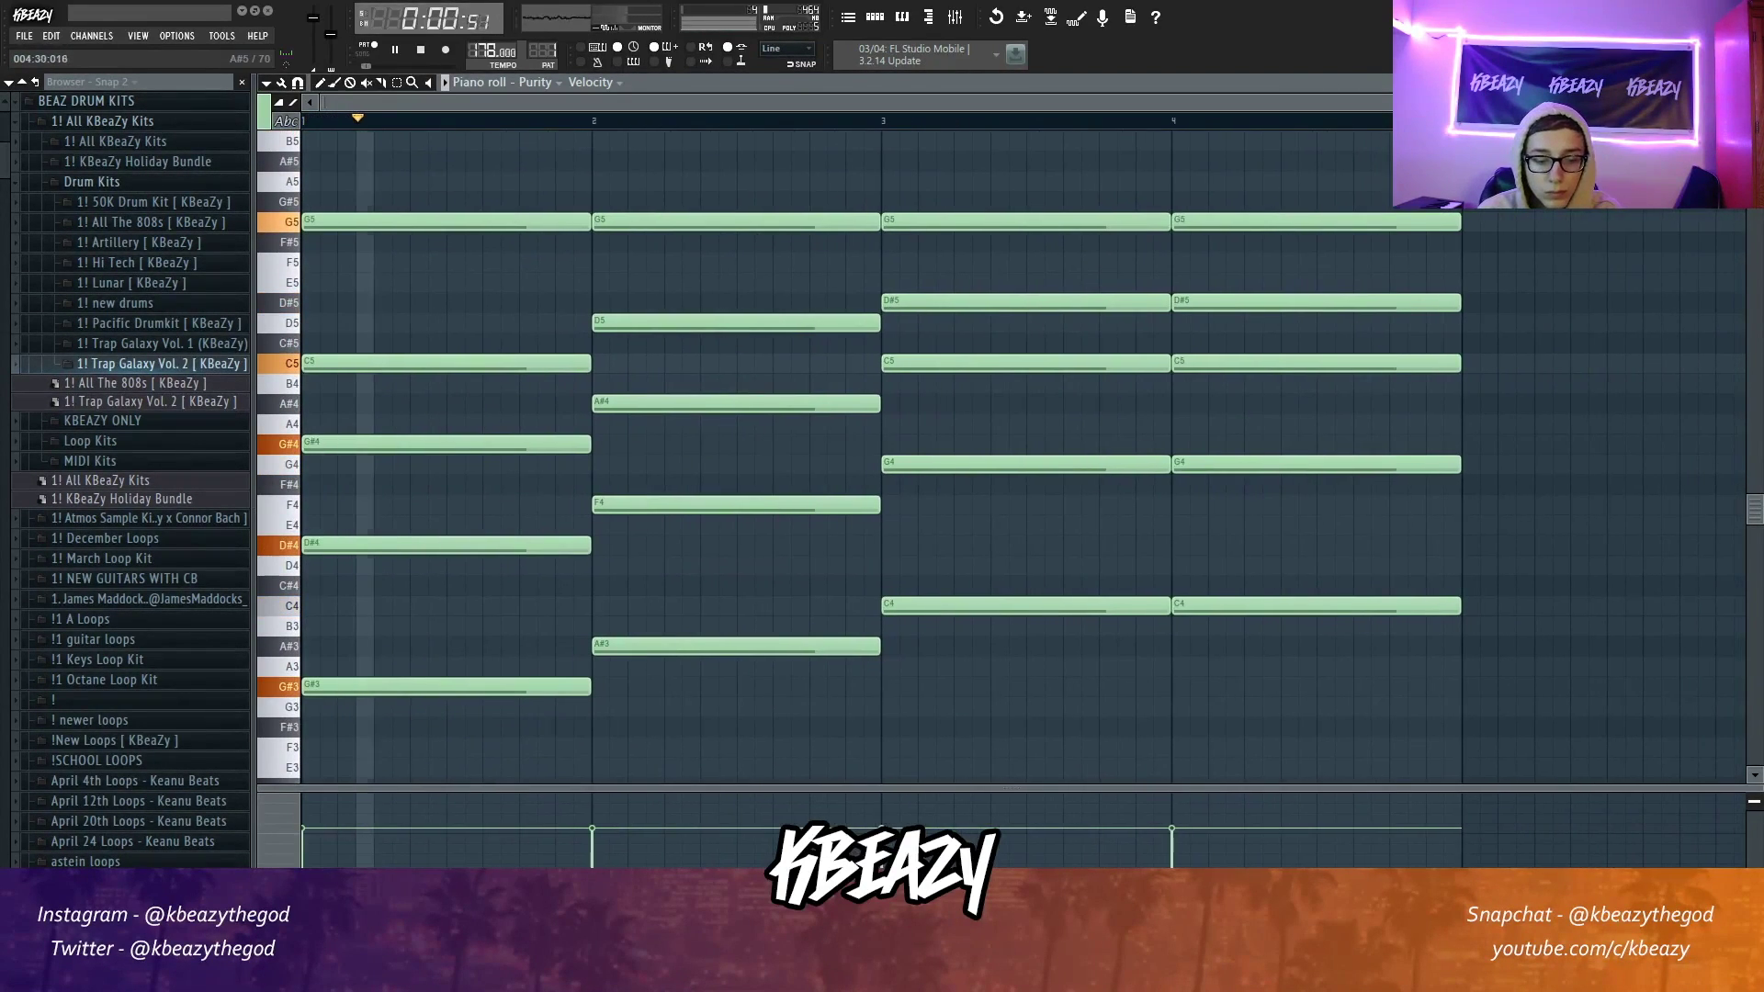
key(alt+s)
click(955, 539)
key(alt+a)
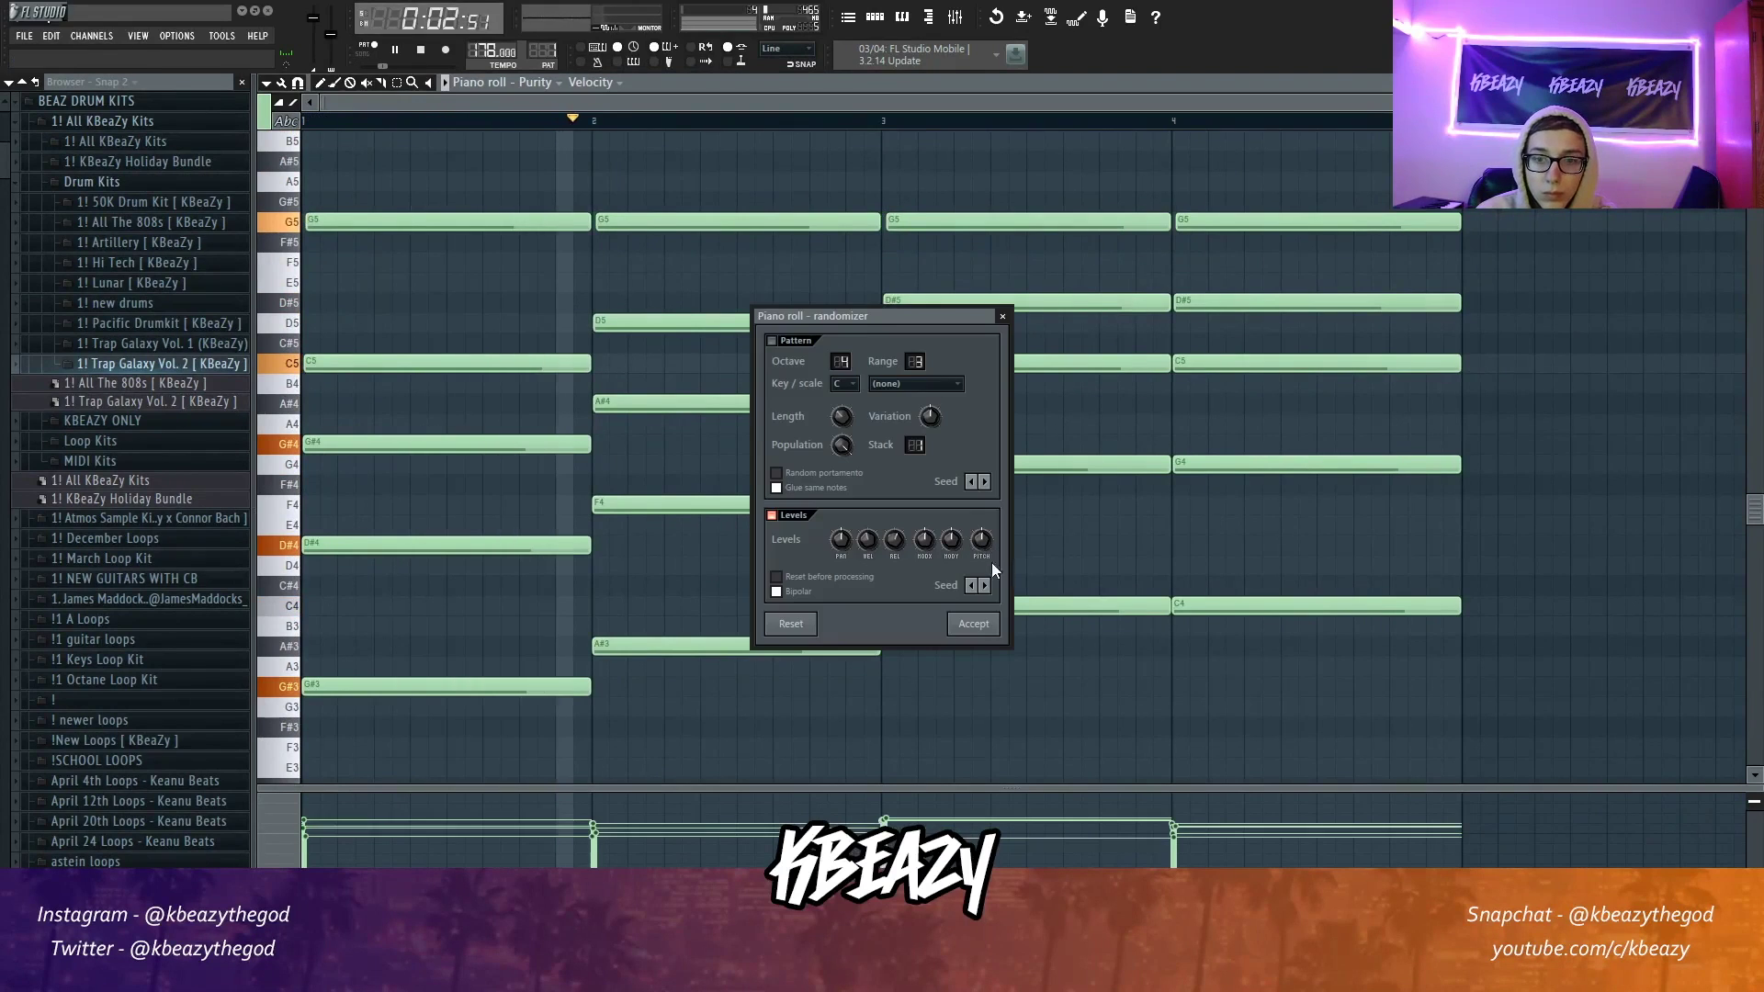
click(971, 620)
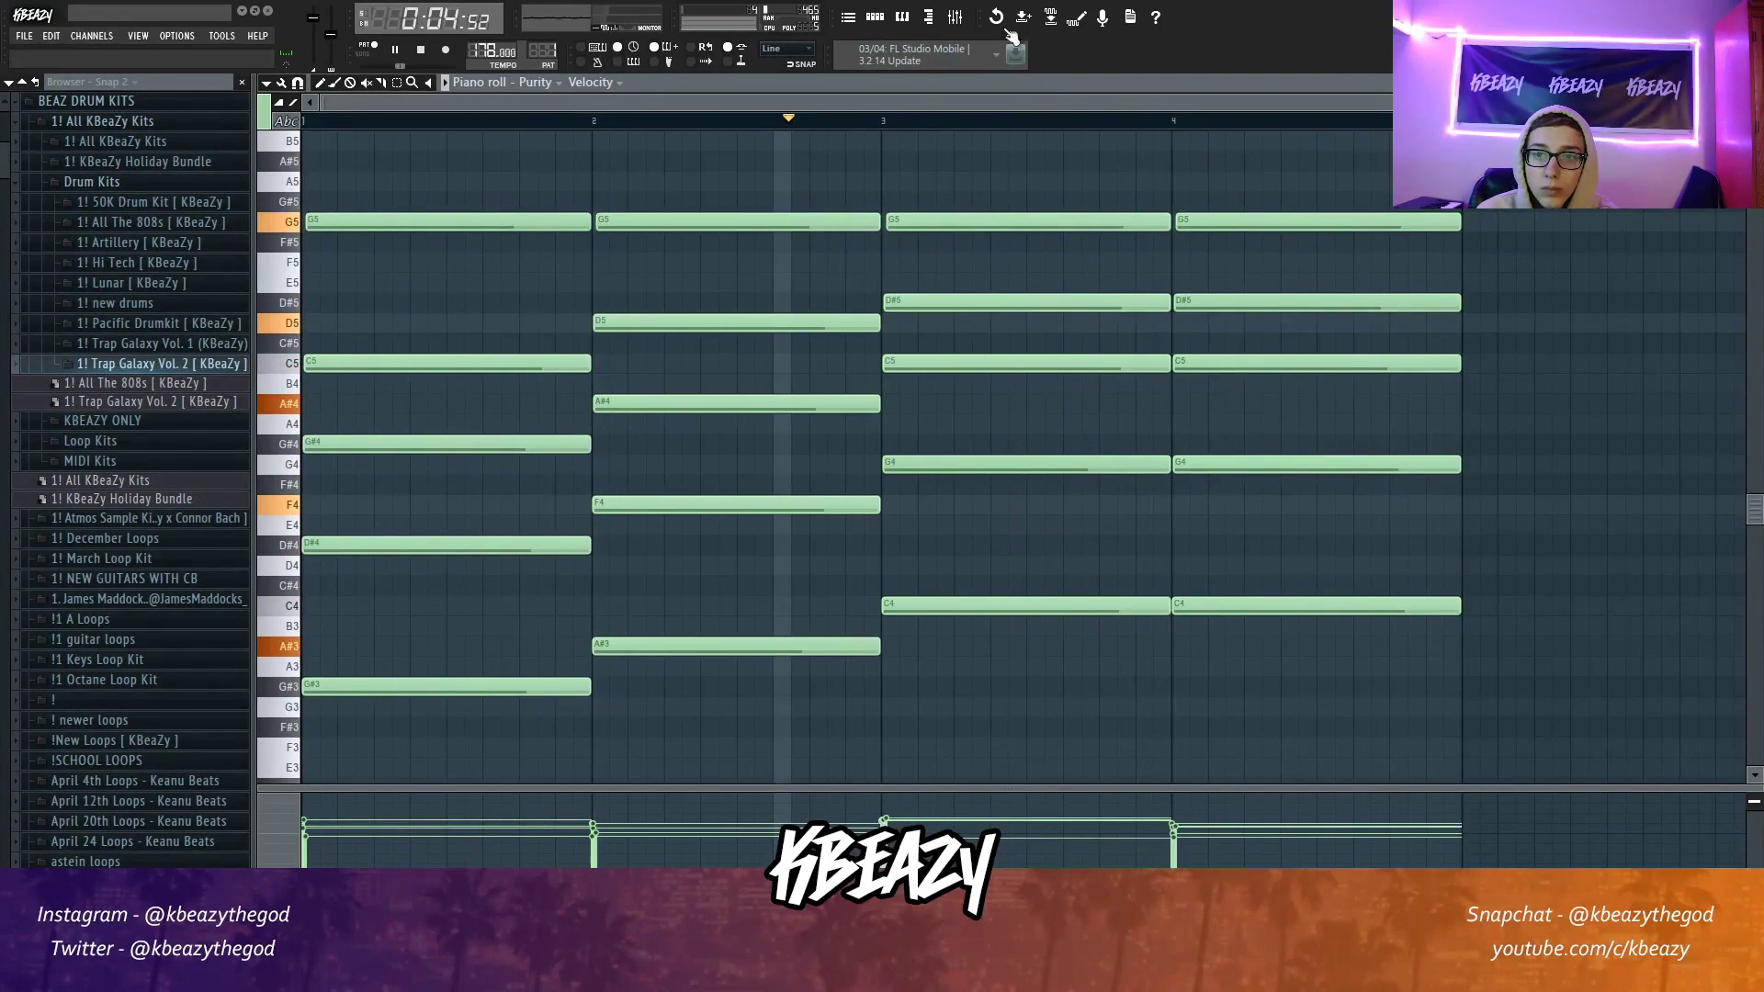
Step: Change the Purity channel's sound to Ana Poly 1 from the Fast Synth category while the pattern plays
click(883, 21)
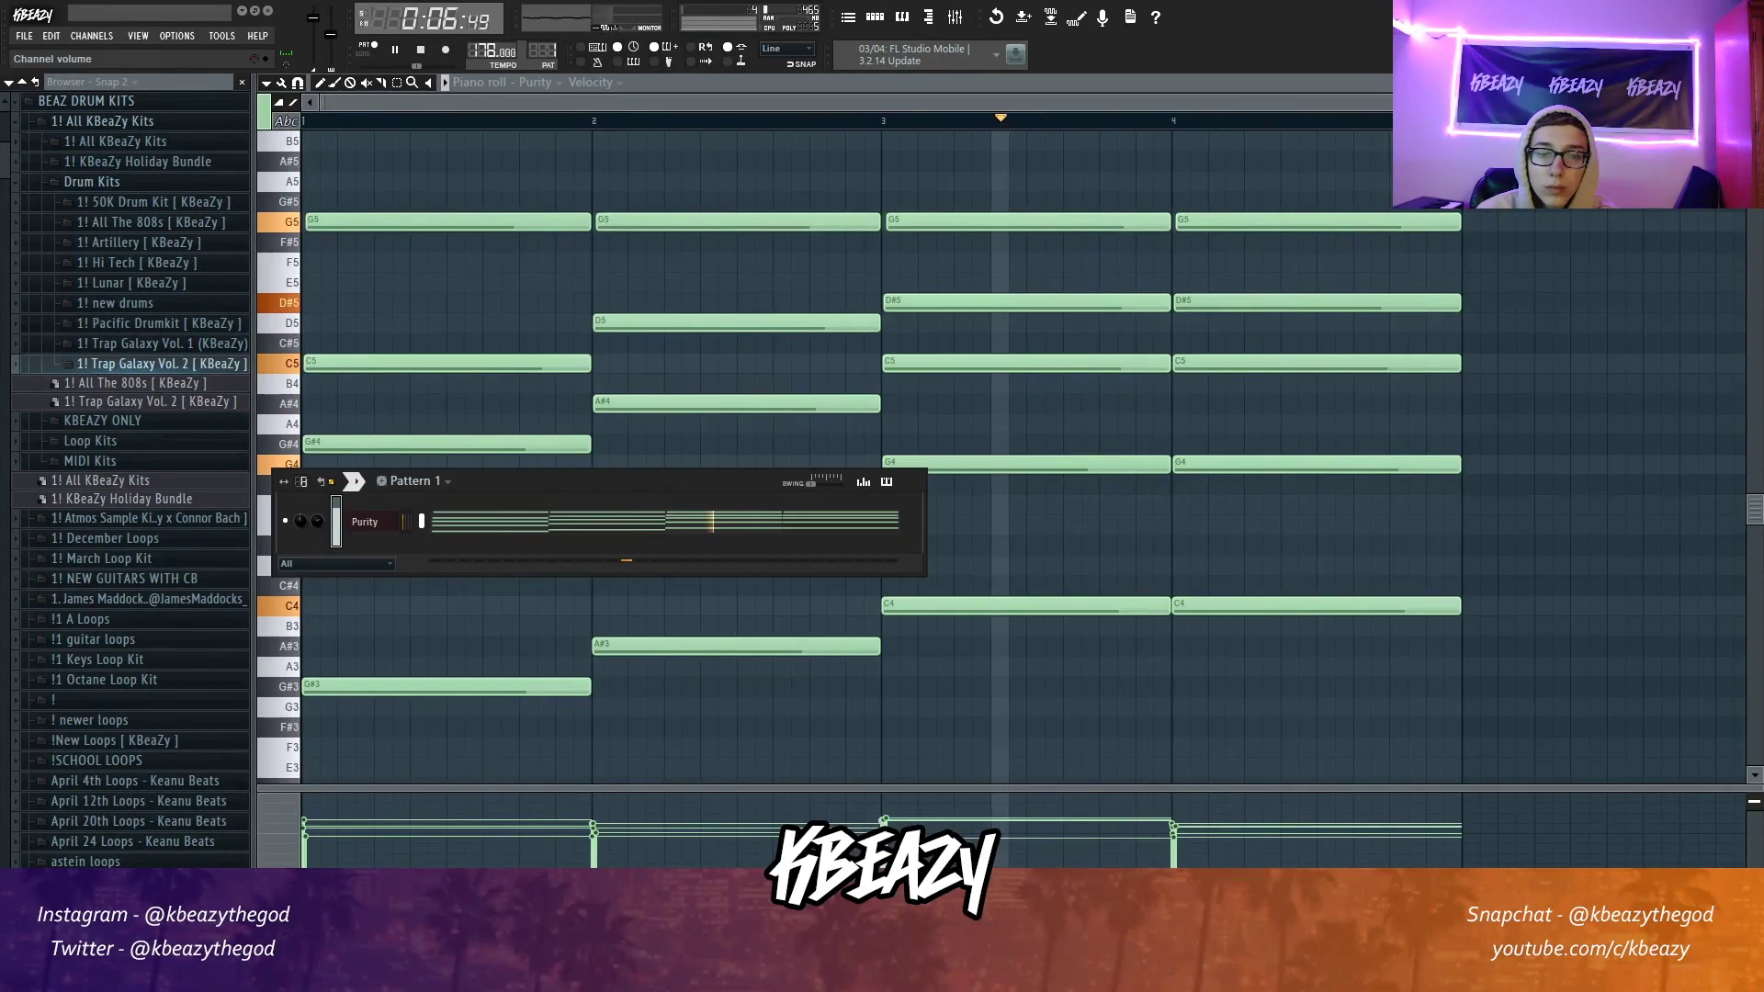
click(157, 363)
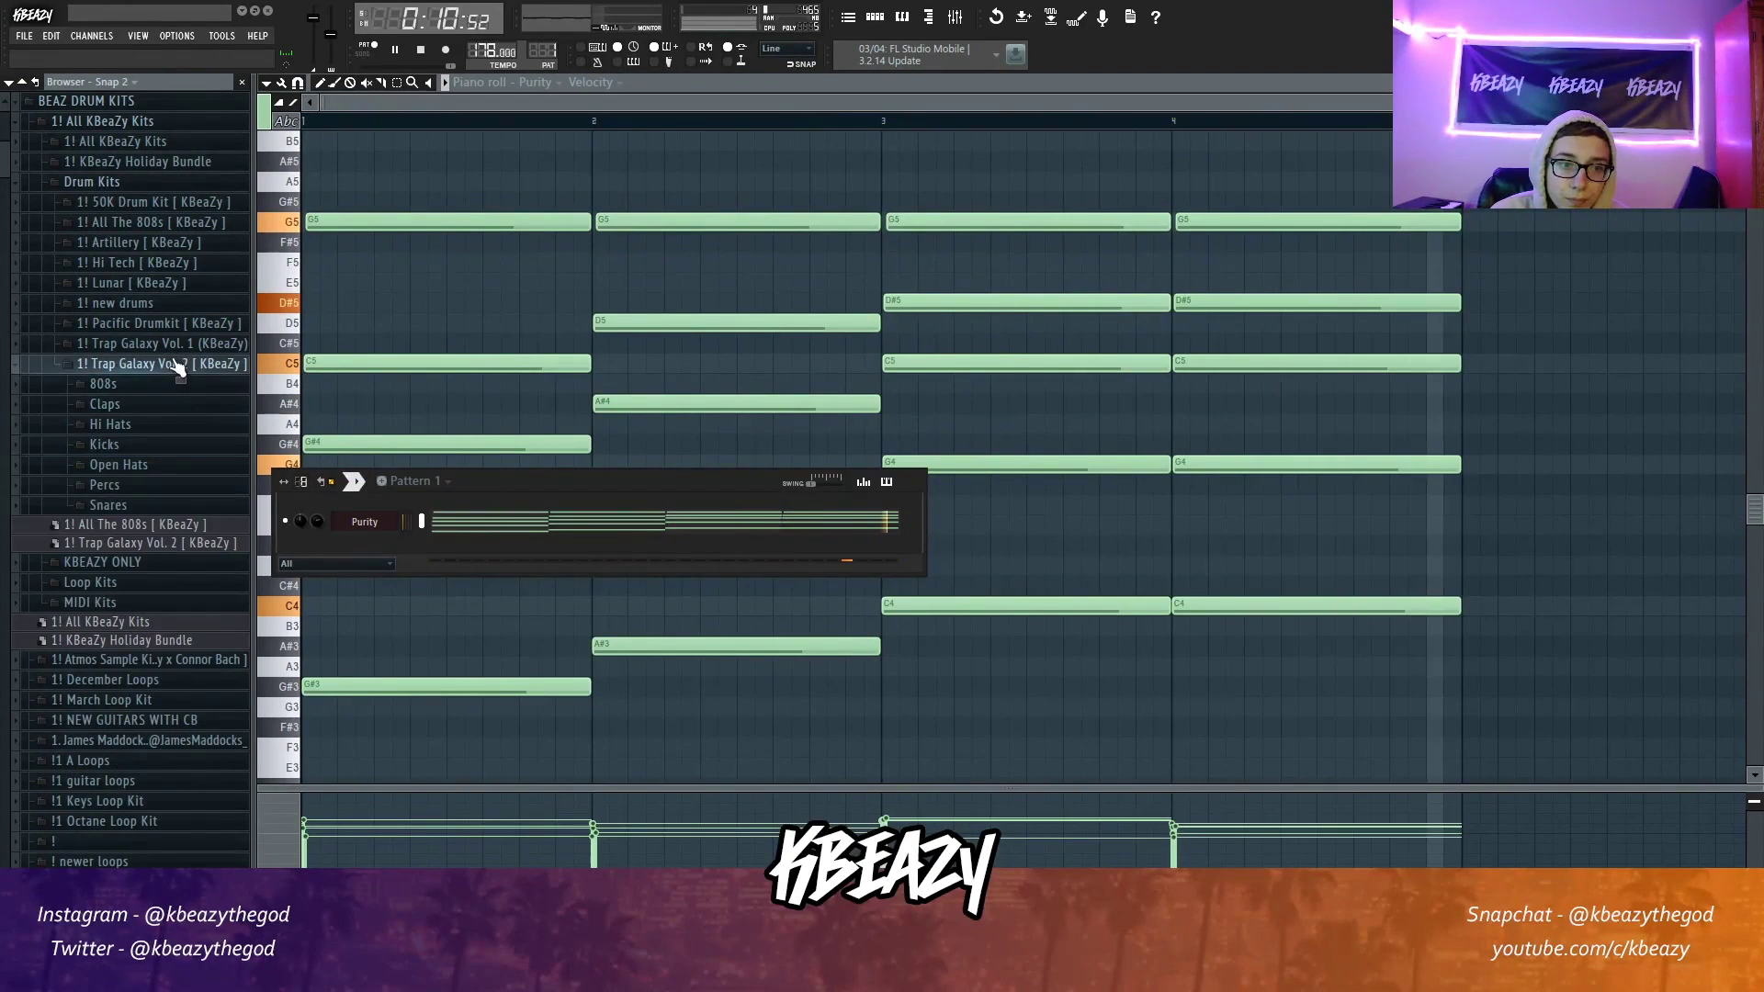
click(156, 362)
click(366, 522)
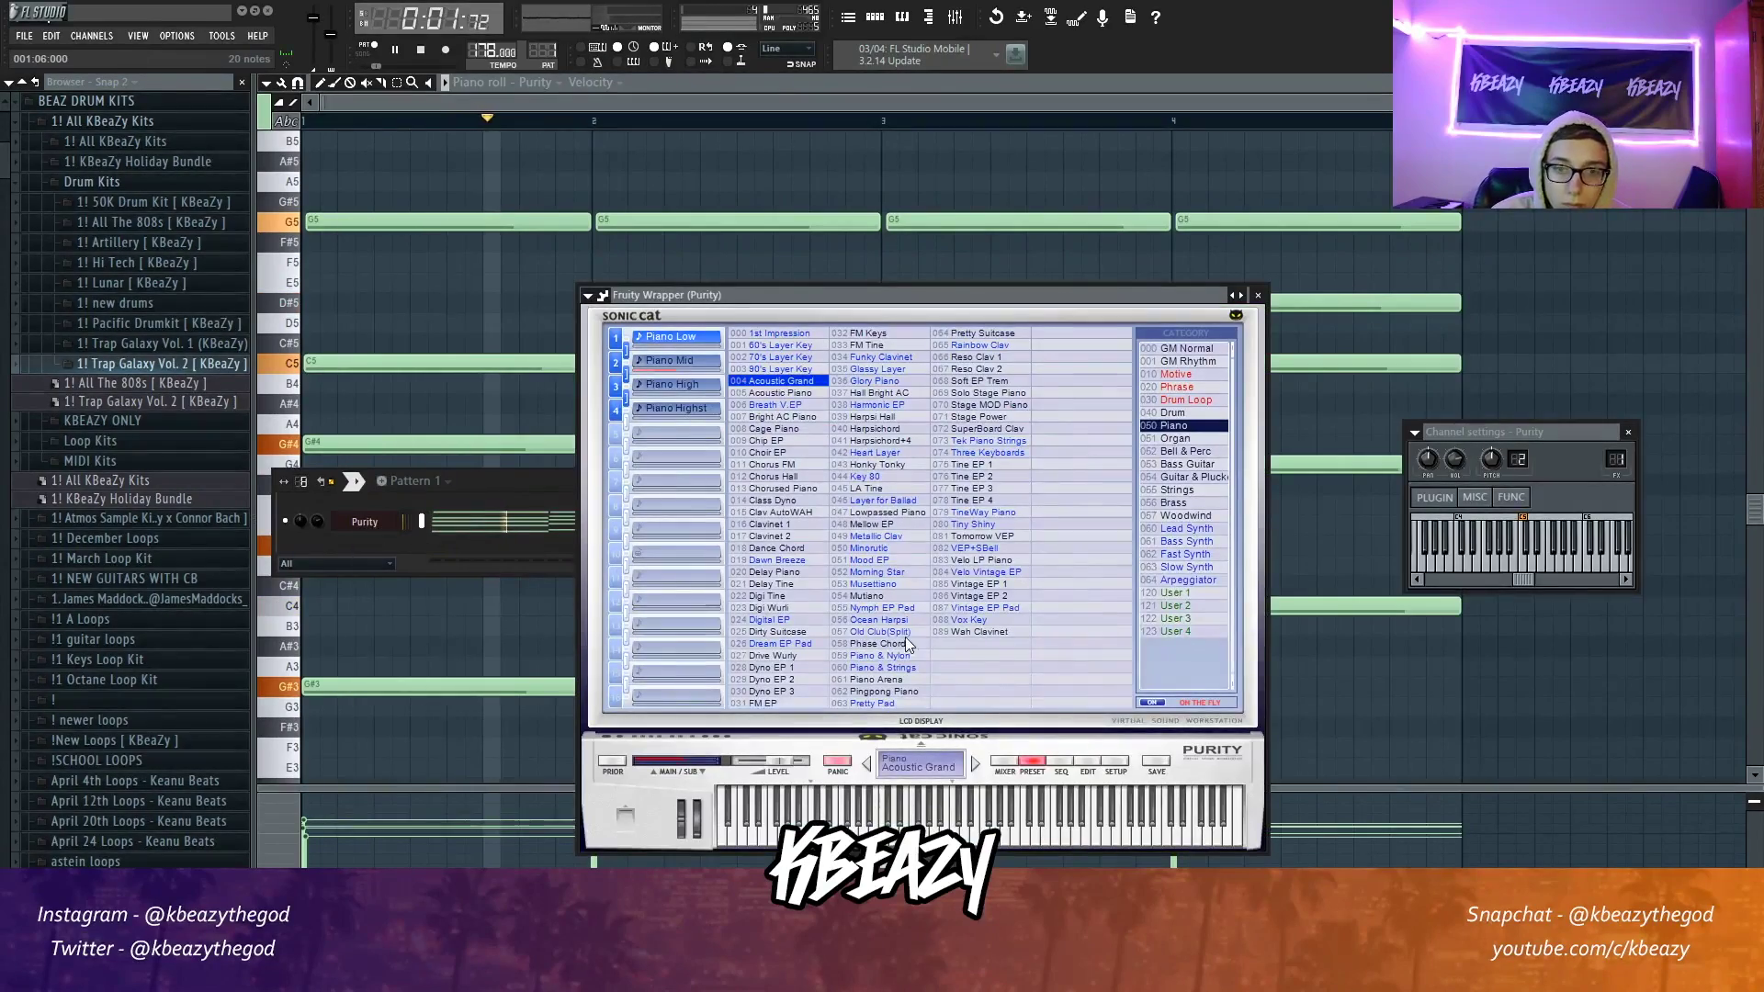
click(1171, 555)
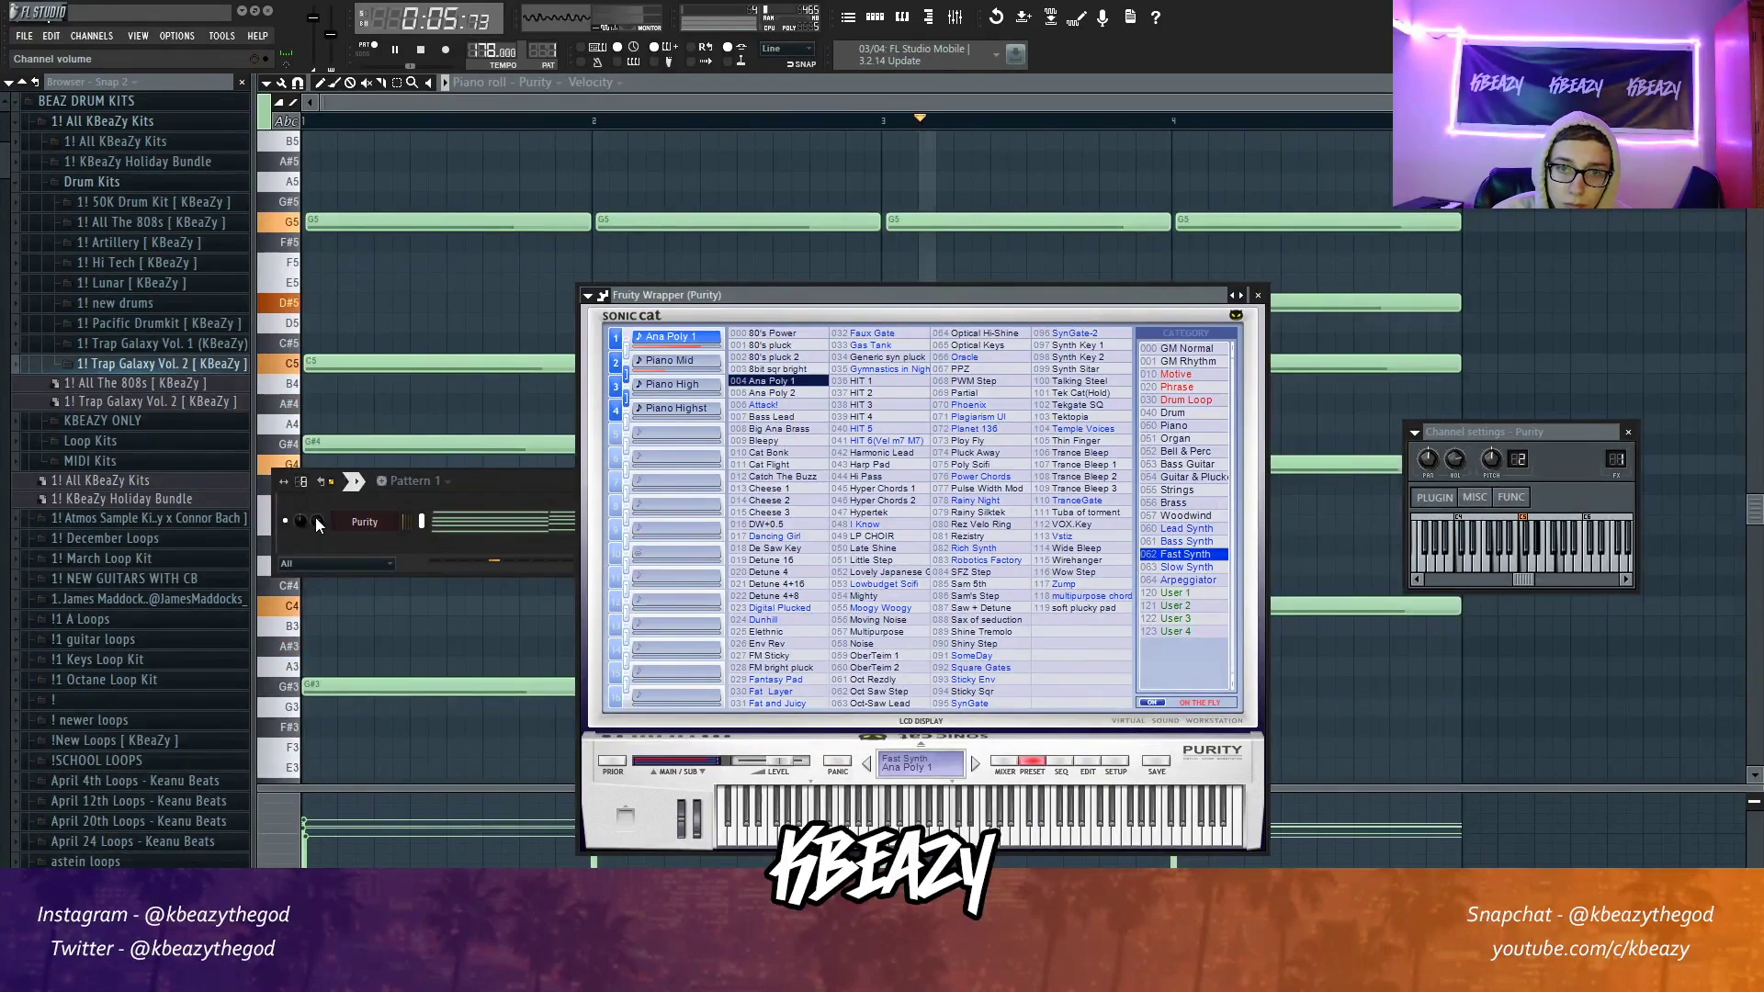
click(429, 317)
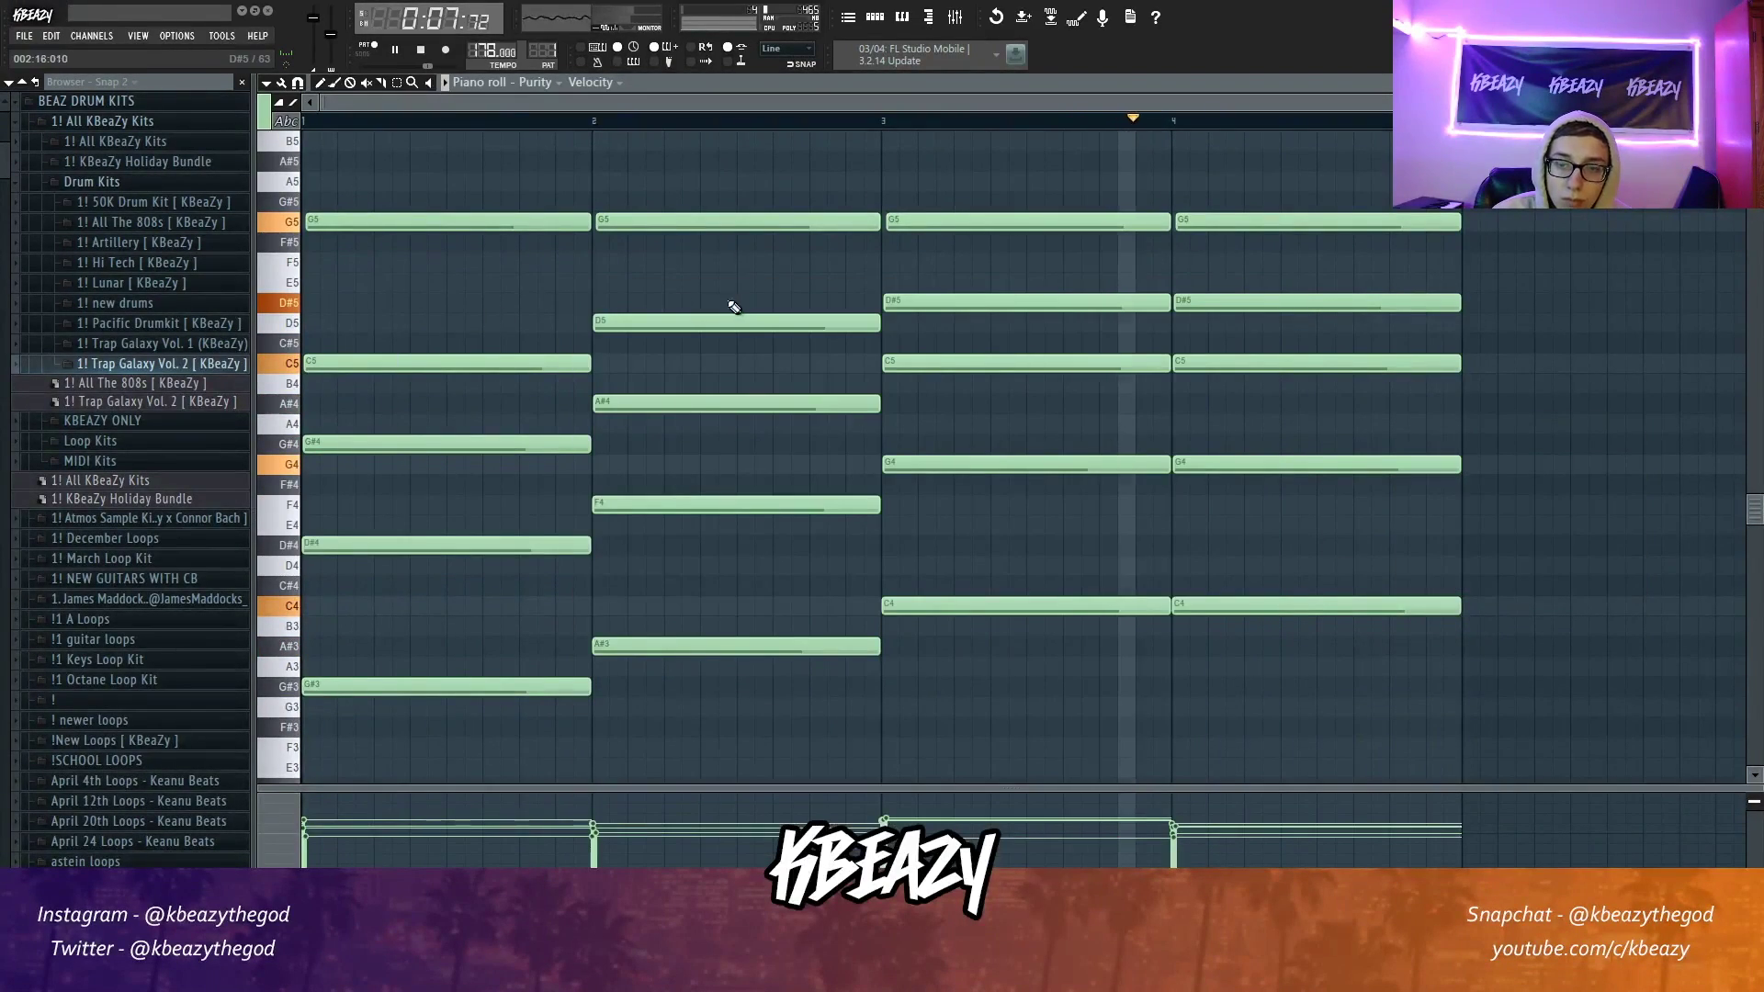
Step: Stop the playback and clone the Purity channel
scroll(735, 307, up, 3)
key(F6)
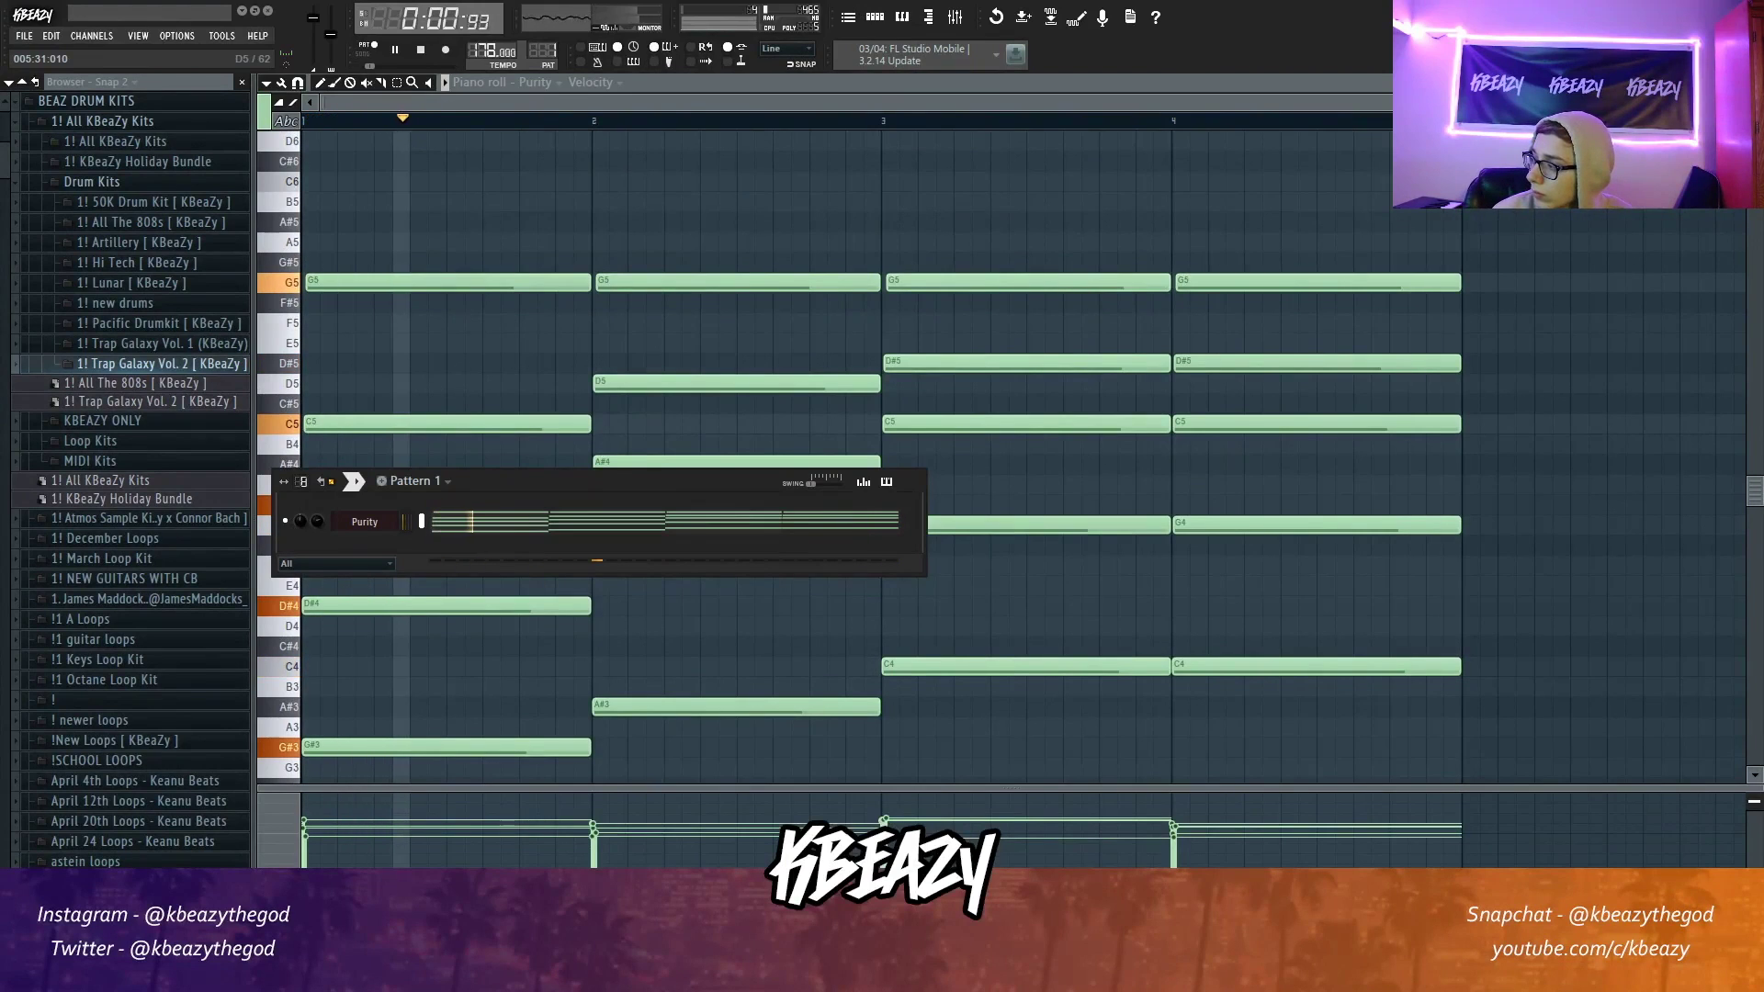
key(F6)
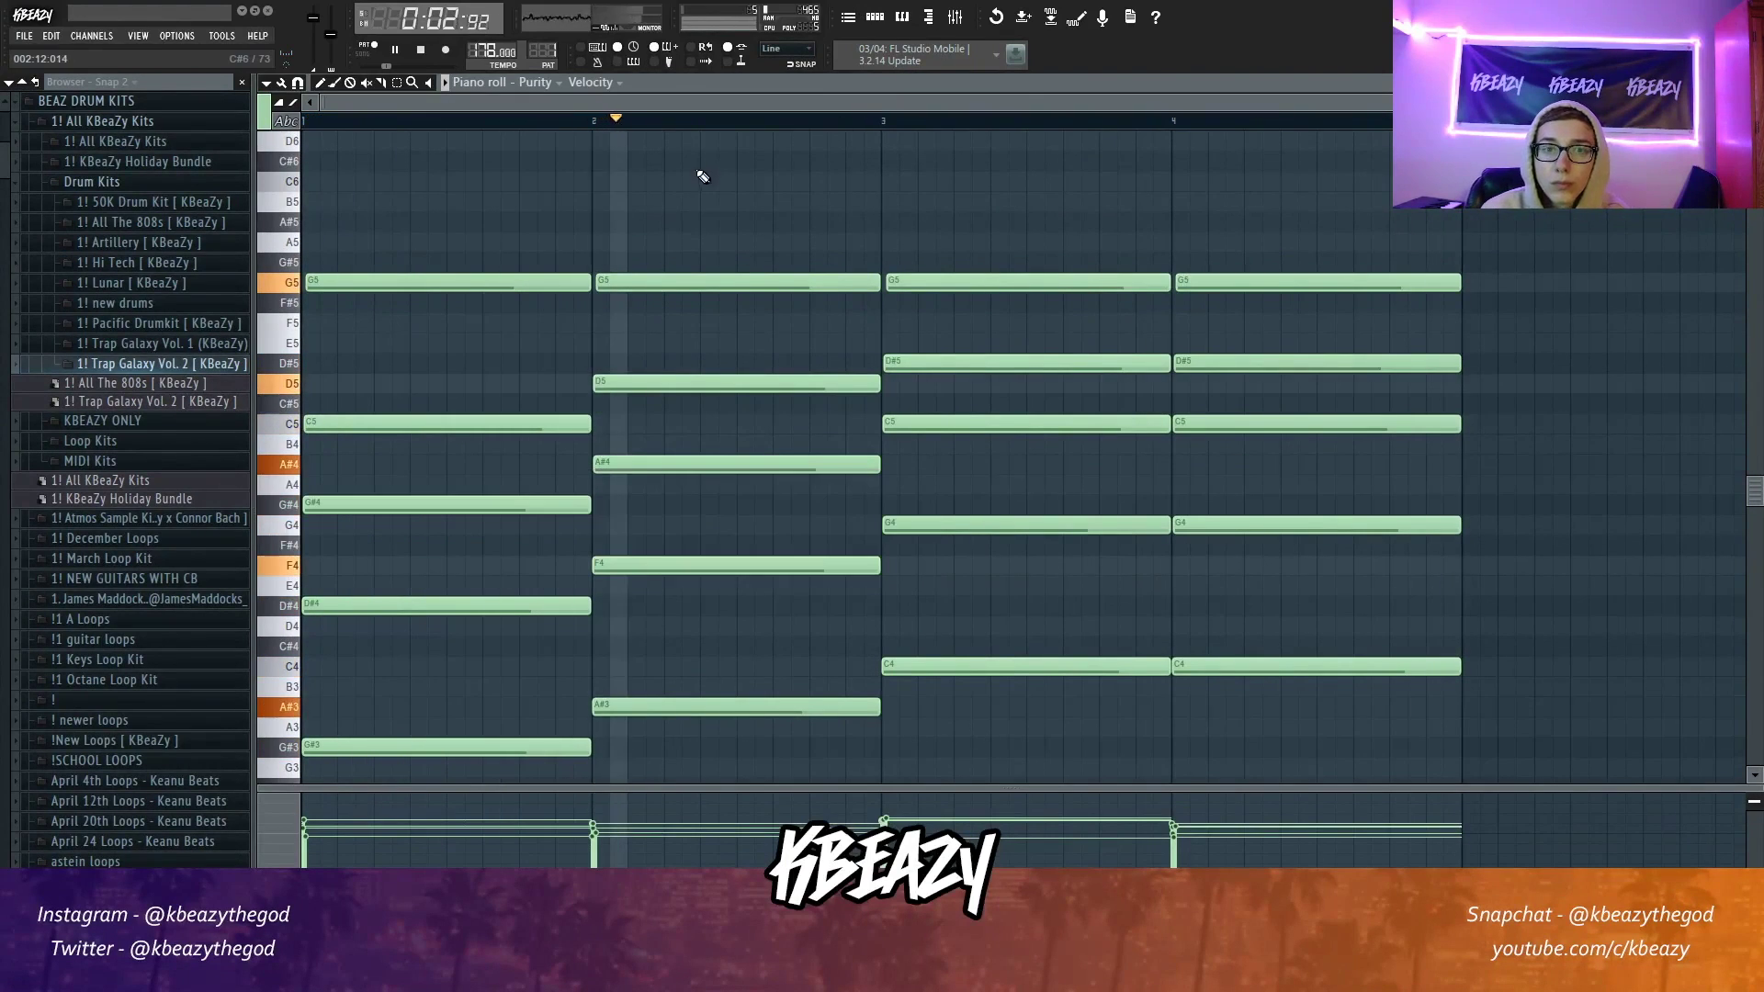
key(F6)
key(space)
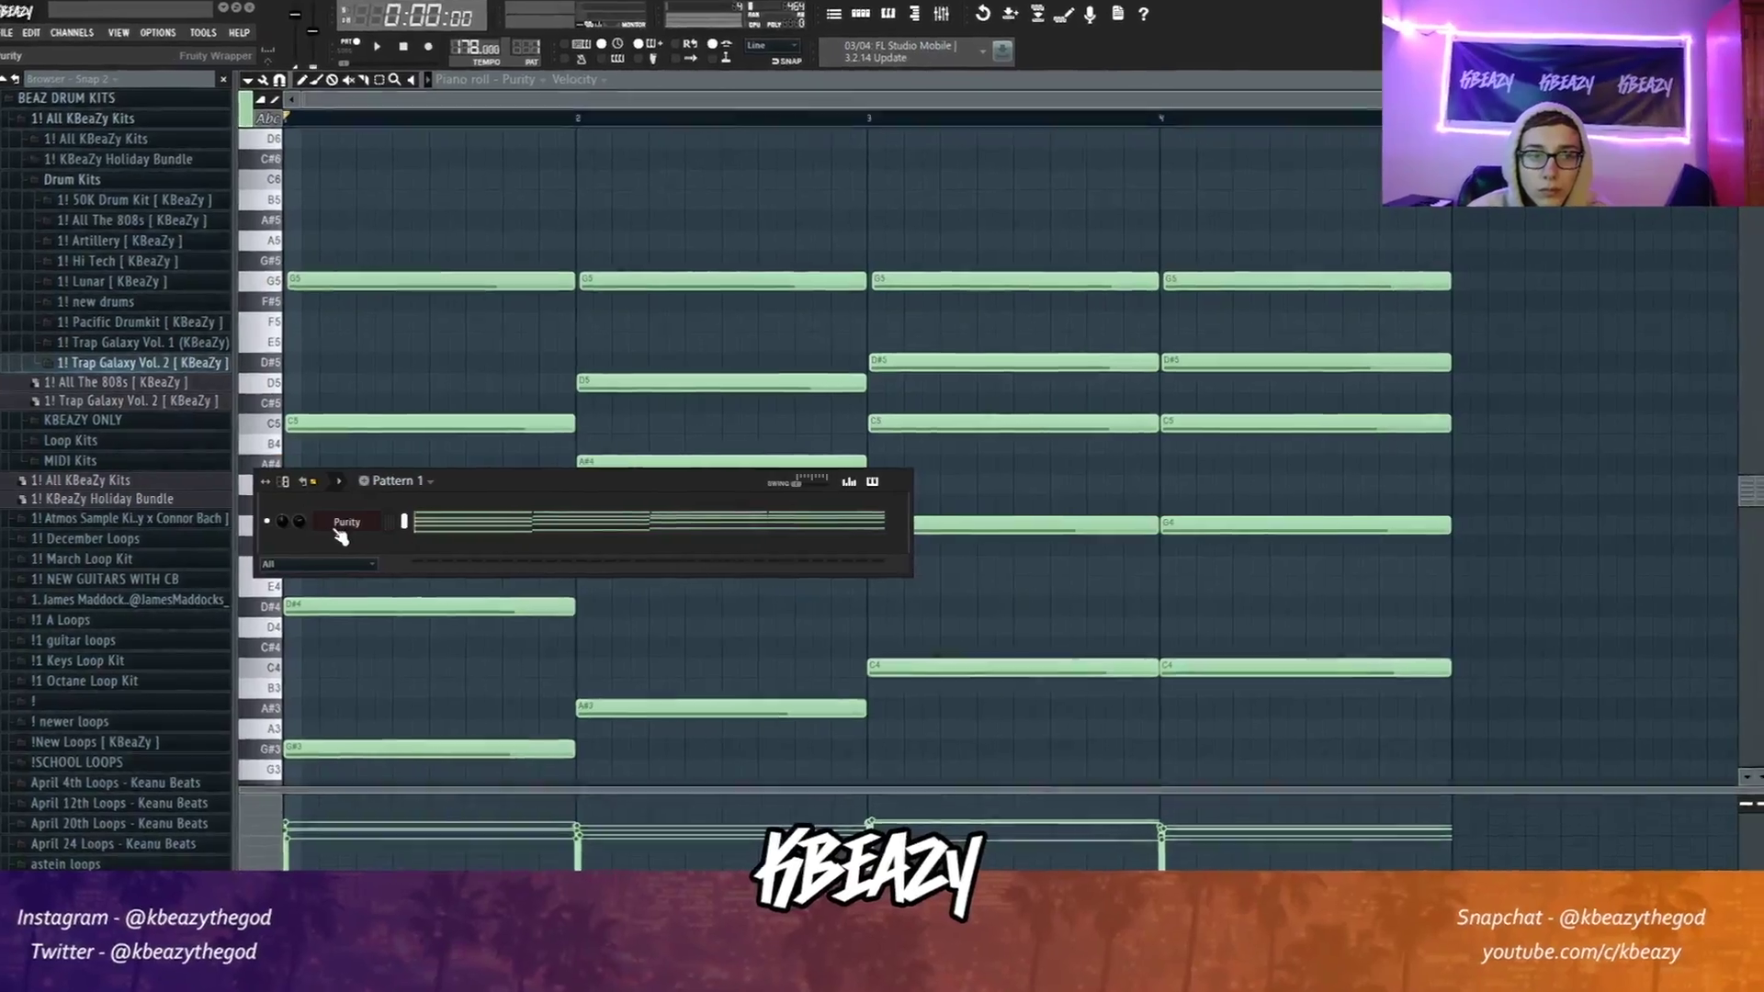
key(alt+c)
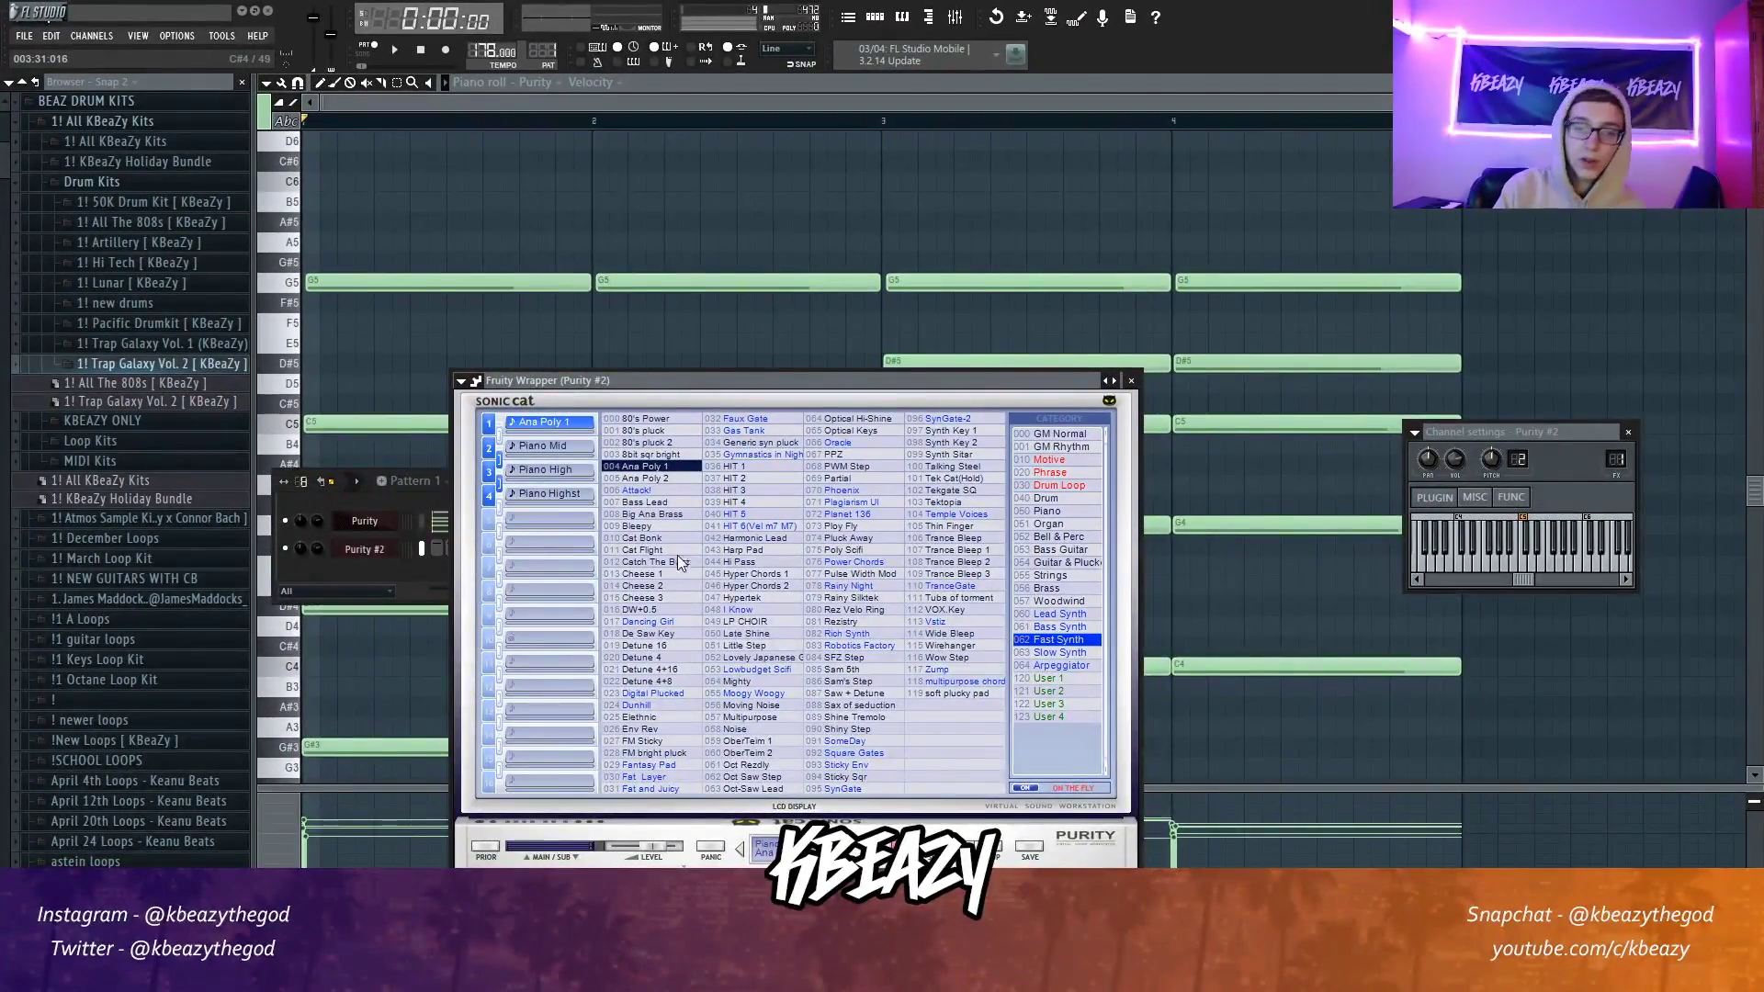
key(F6)
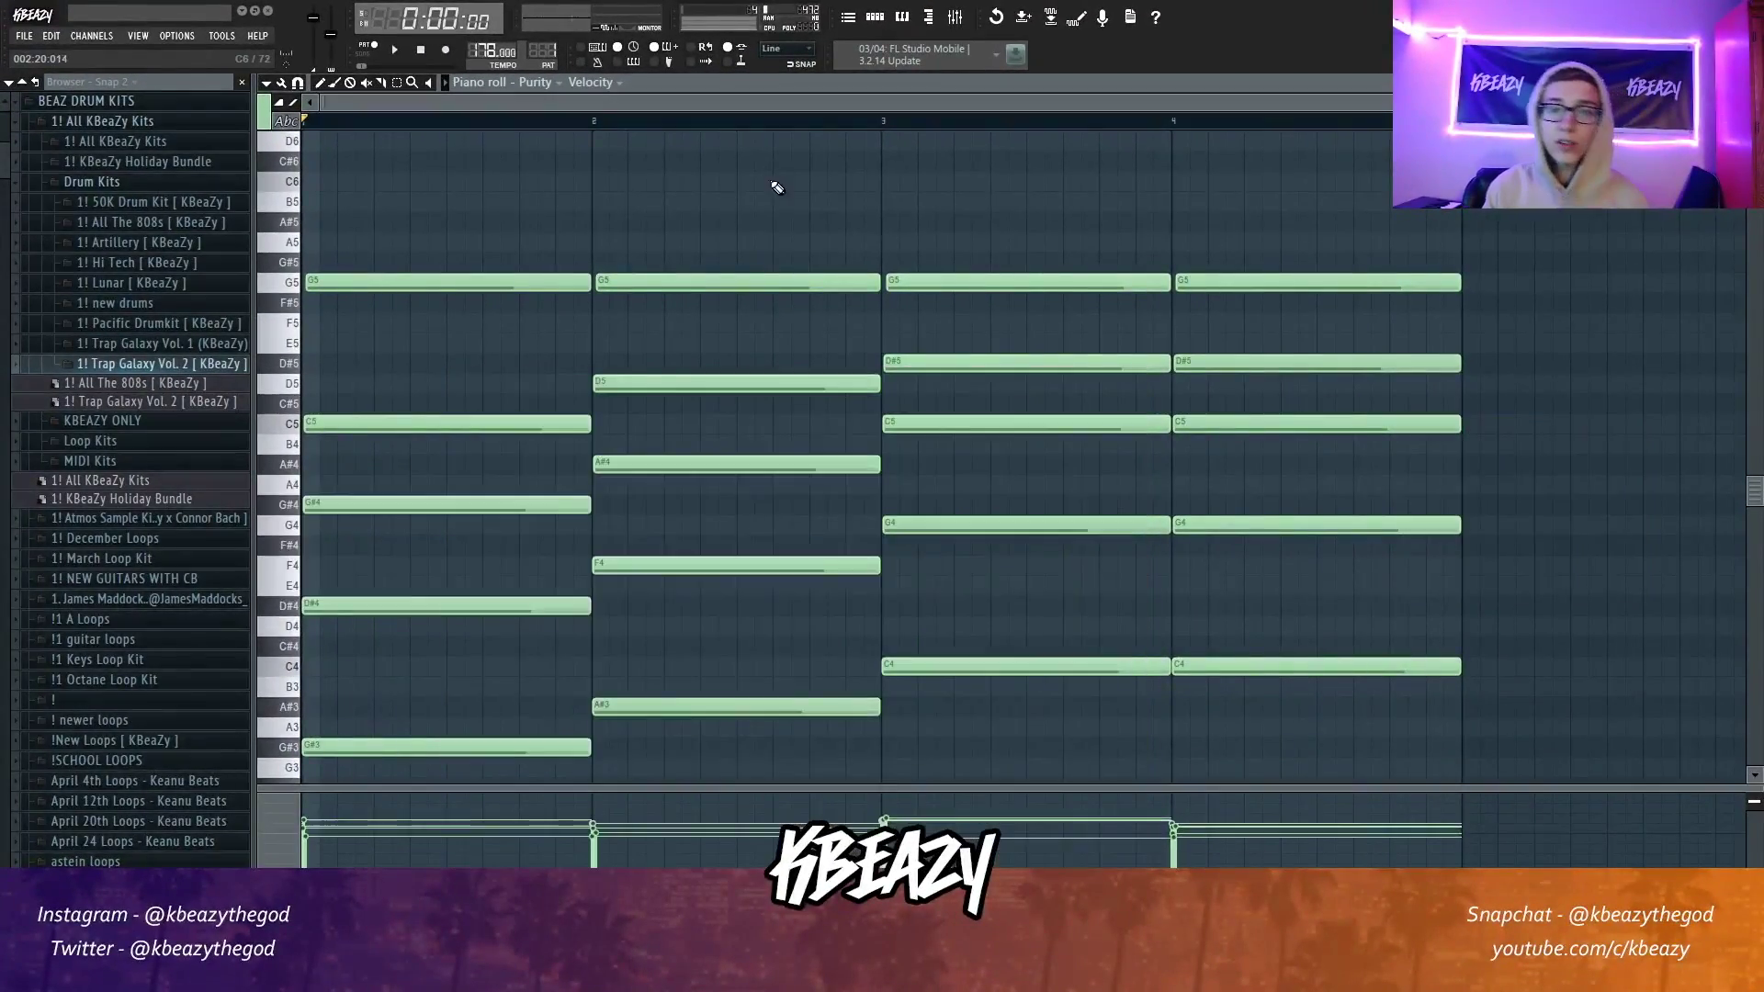
scroll(772, 181, down, 5)
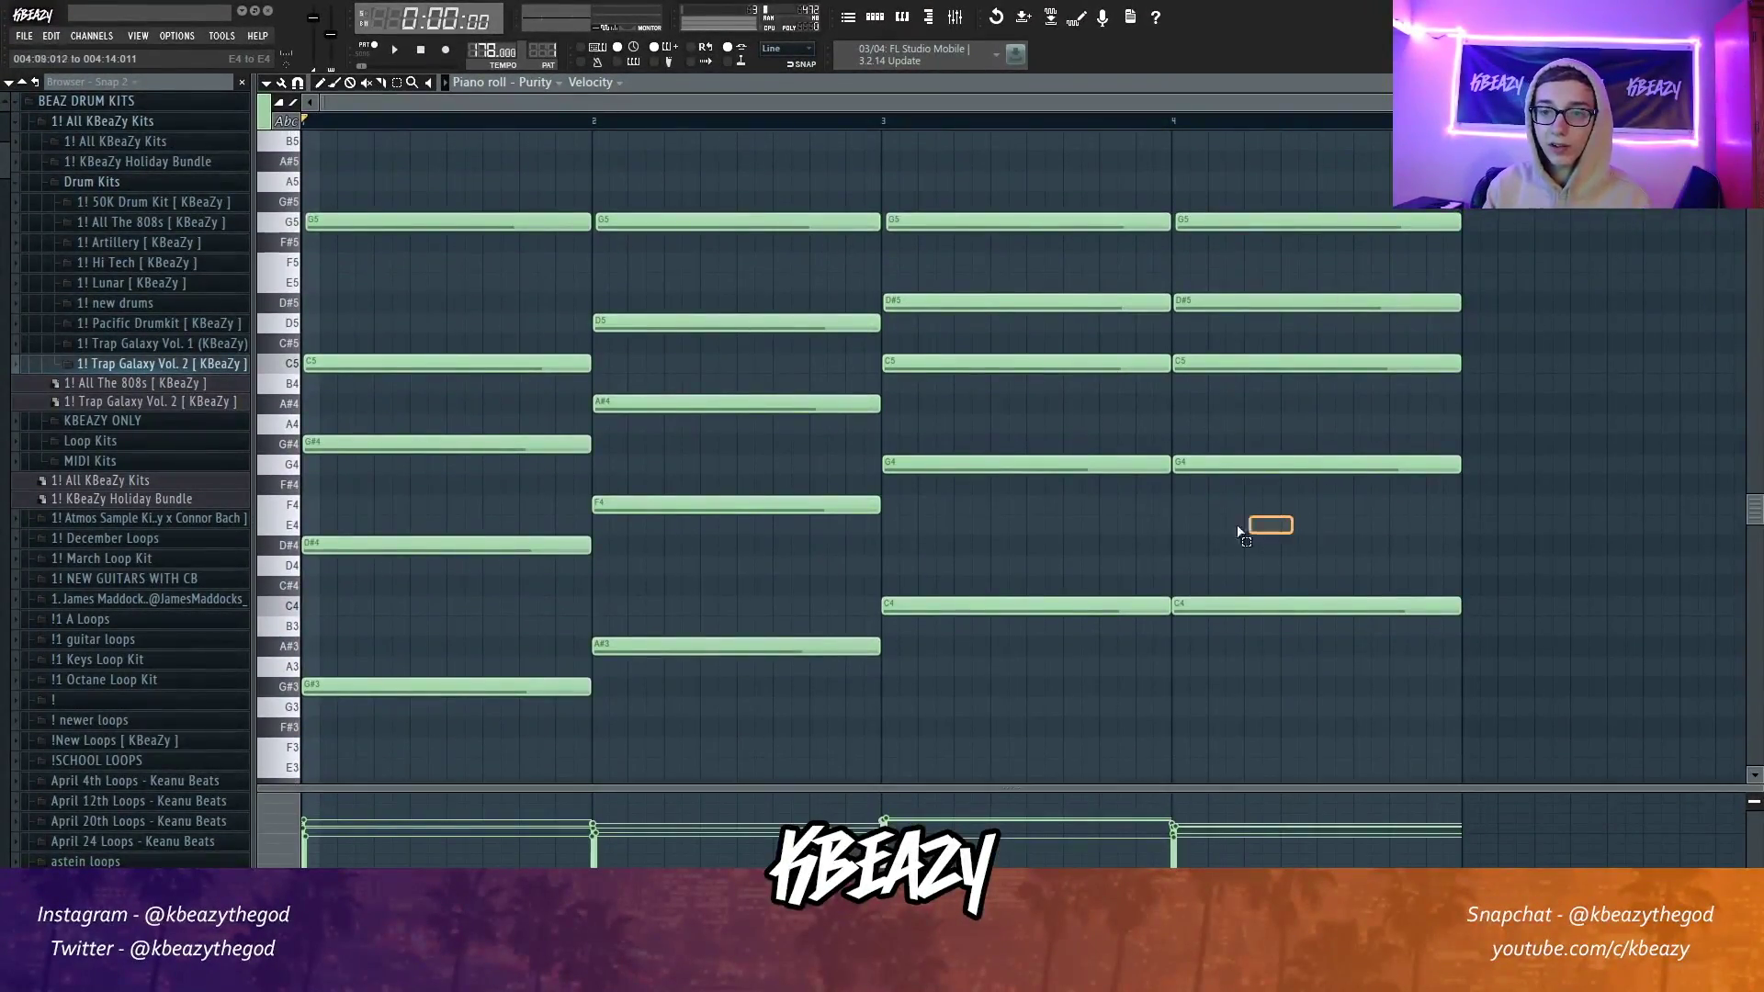
drag(1239, 533, 307, 555)
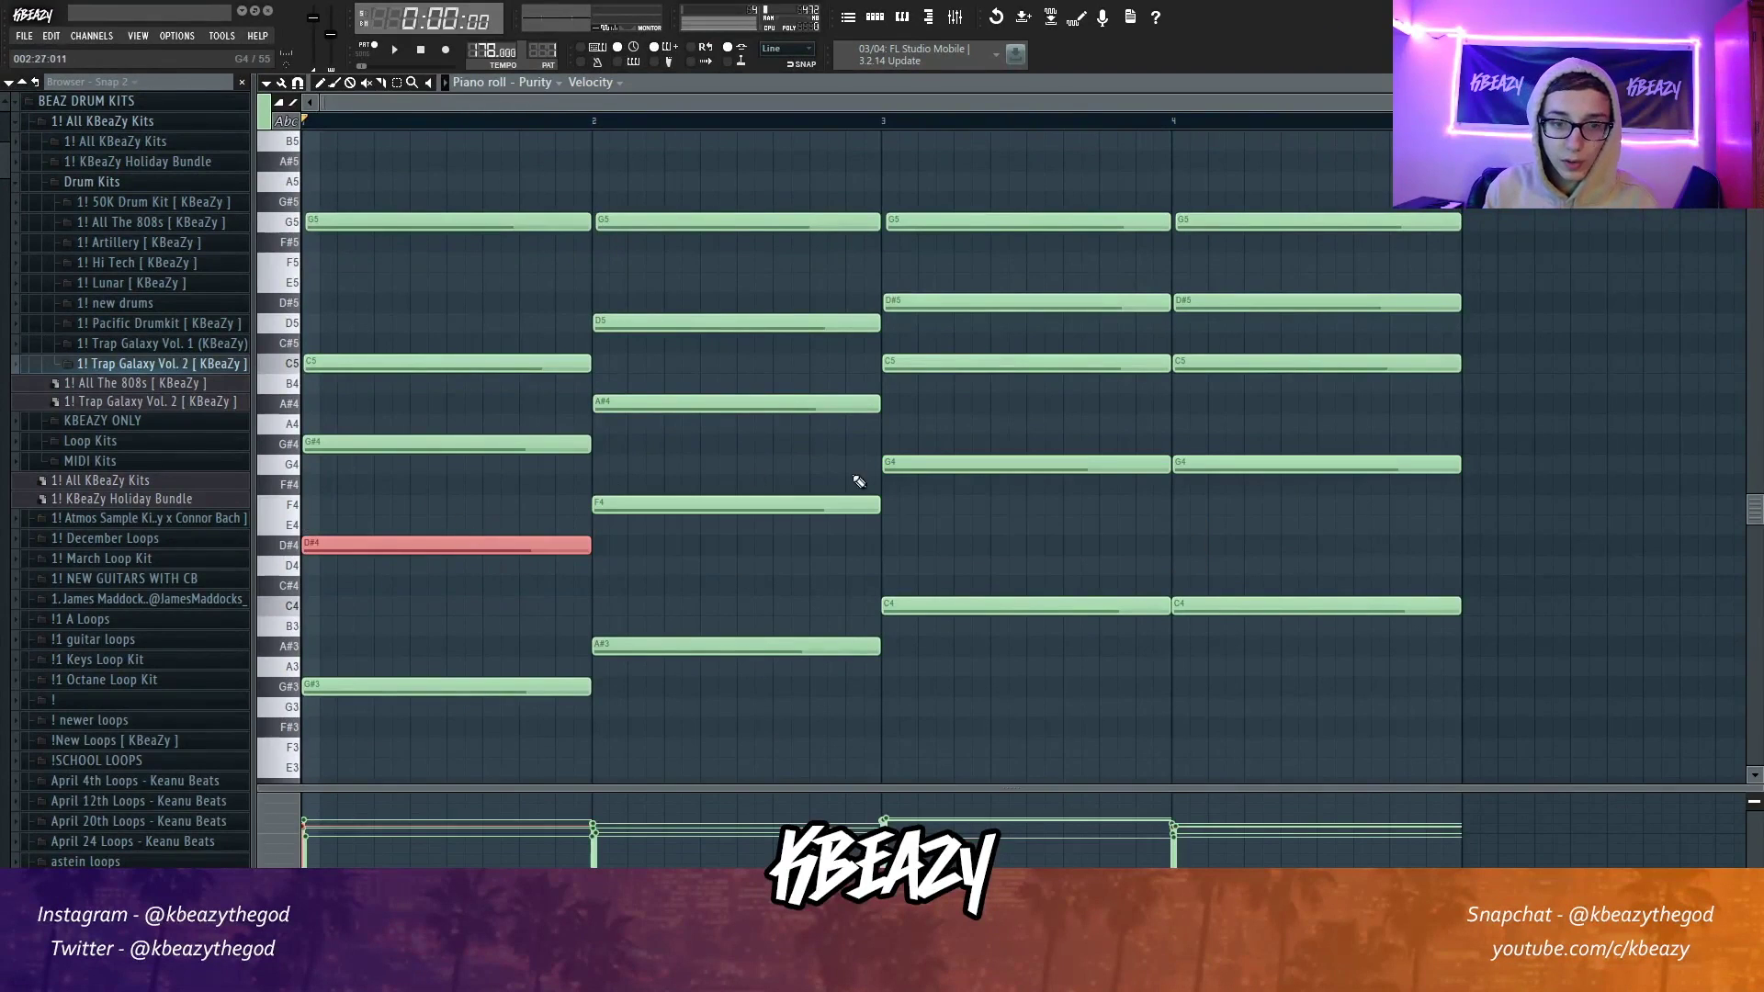
click(1068, 519)
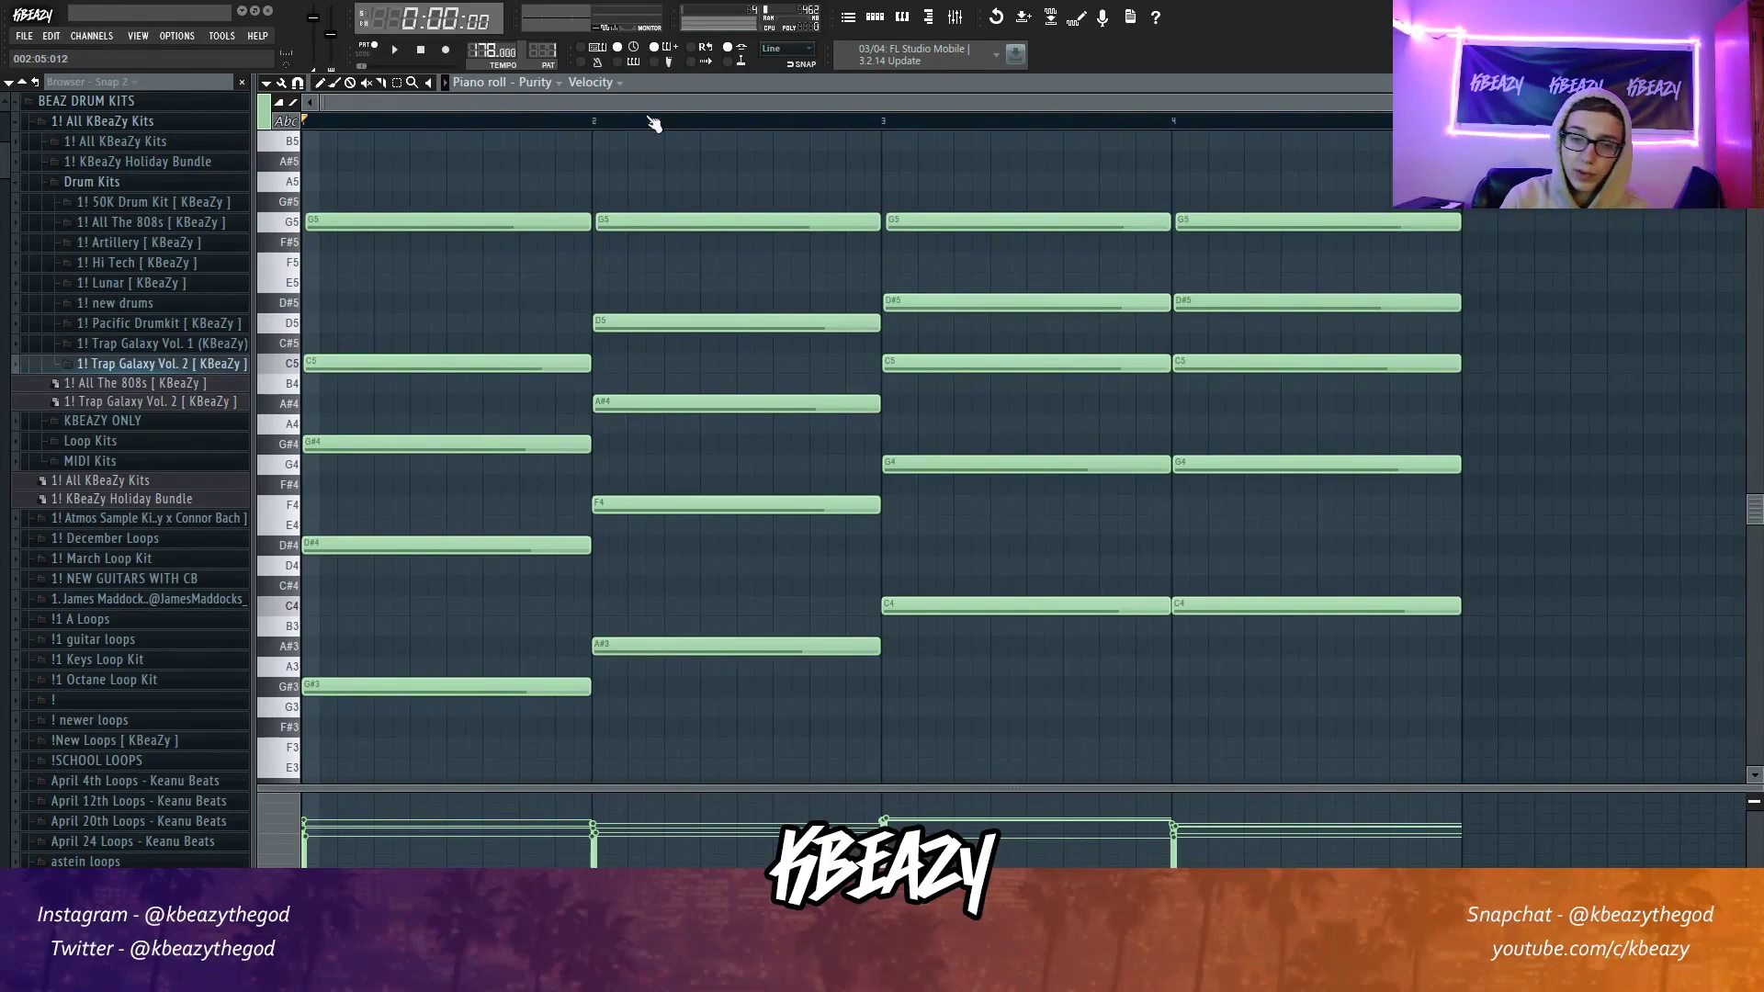
Step: Route the Purity channel to the first mixer insert and remove Gross Beat from the first effect slot of Insert 2
click(952, 20)
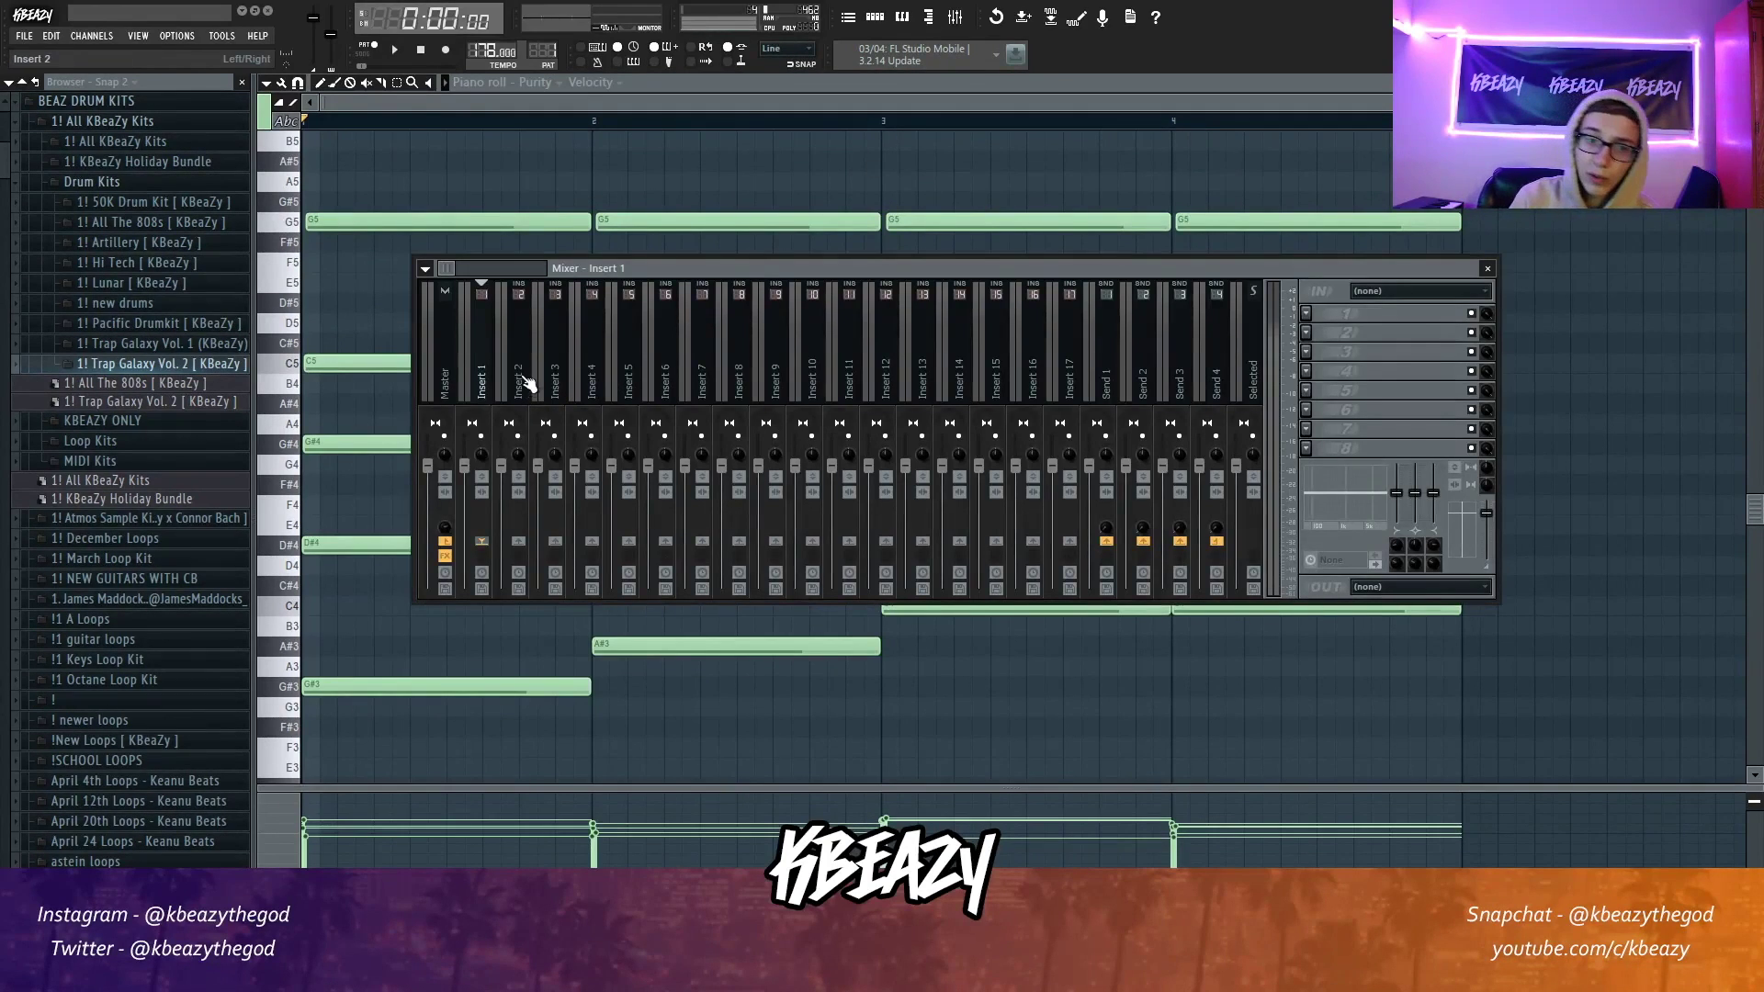
click(883, 24)
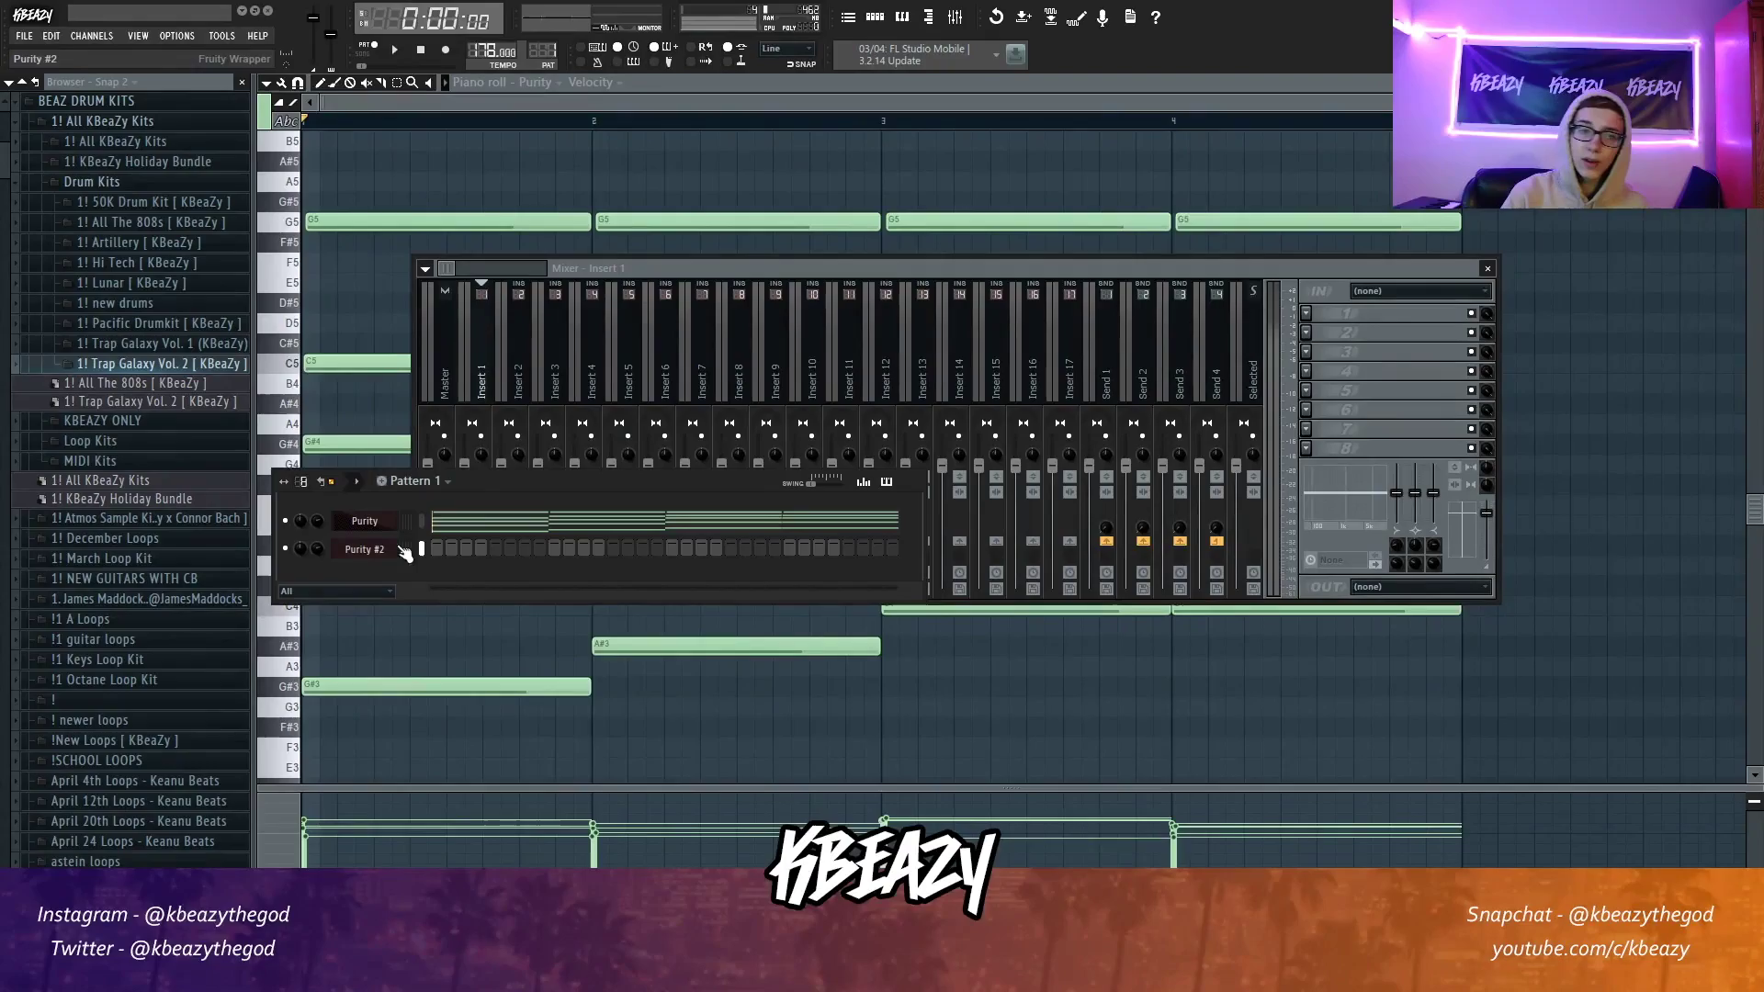
click(479, 381)
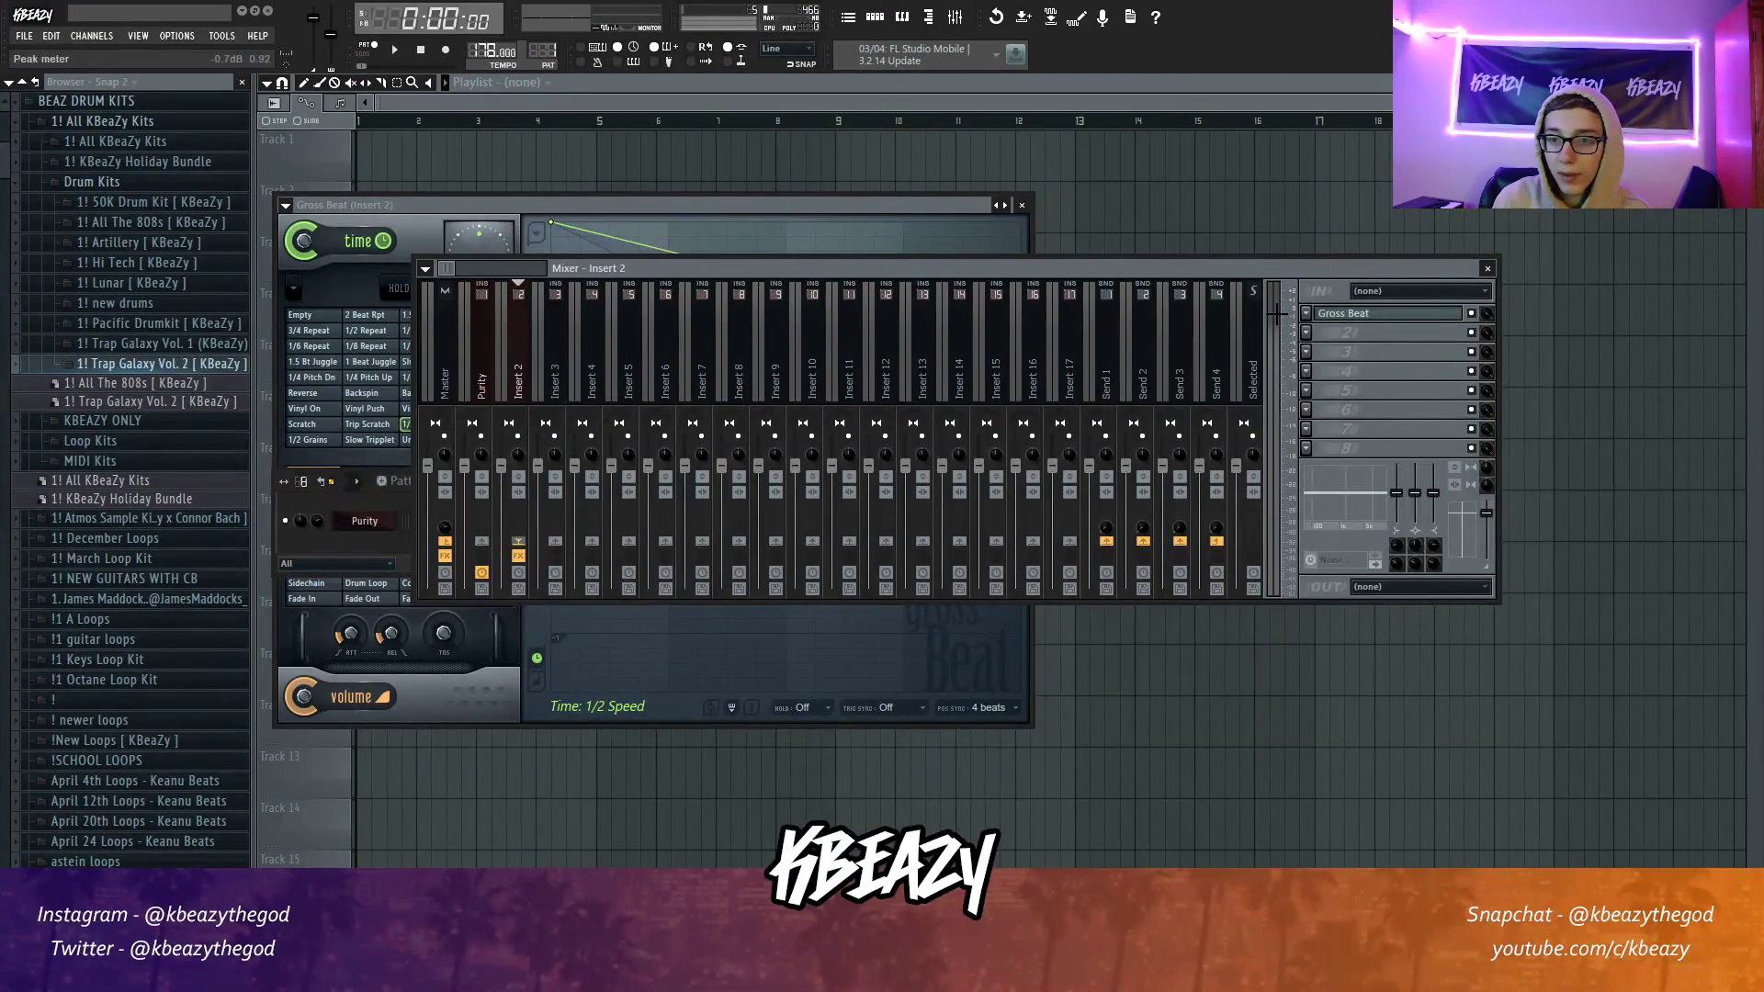
click(1305, 313)
click(1516, 412)
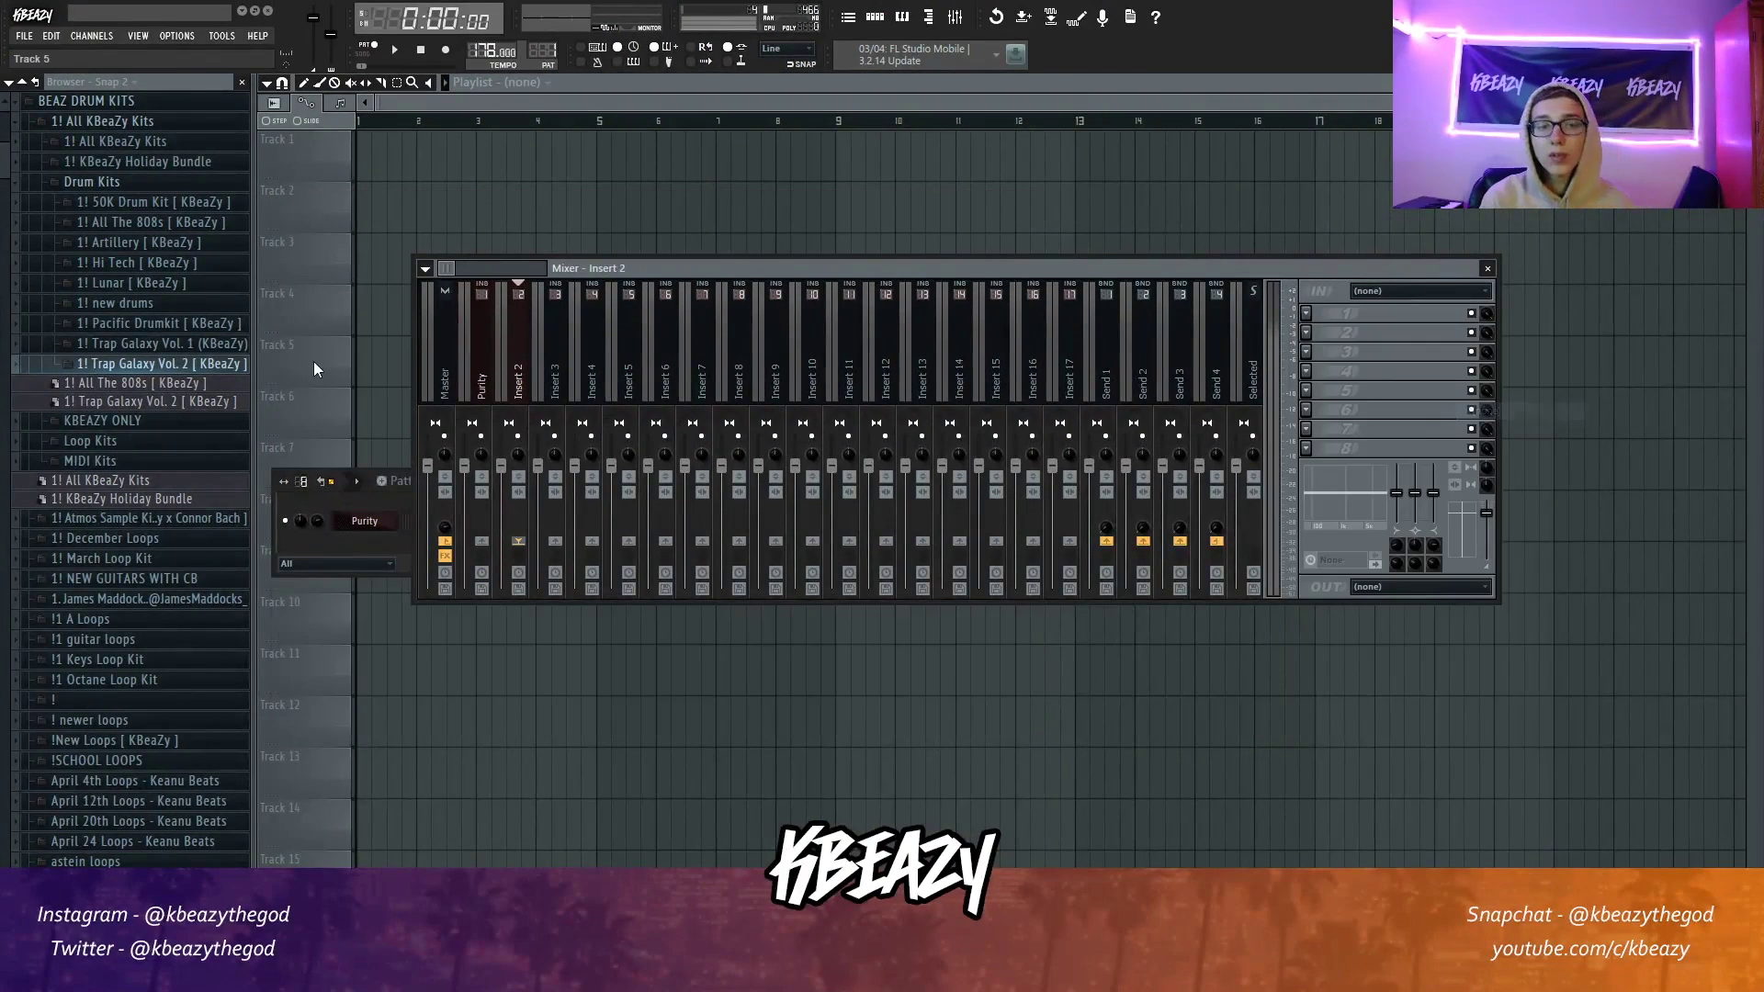
Step: Inspect the strummed chord notes in the Purity piano roll and play the four-bar progression
click(906, 15)
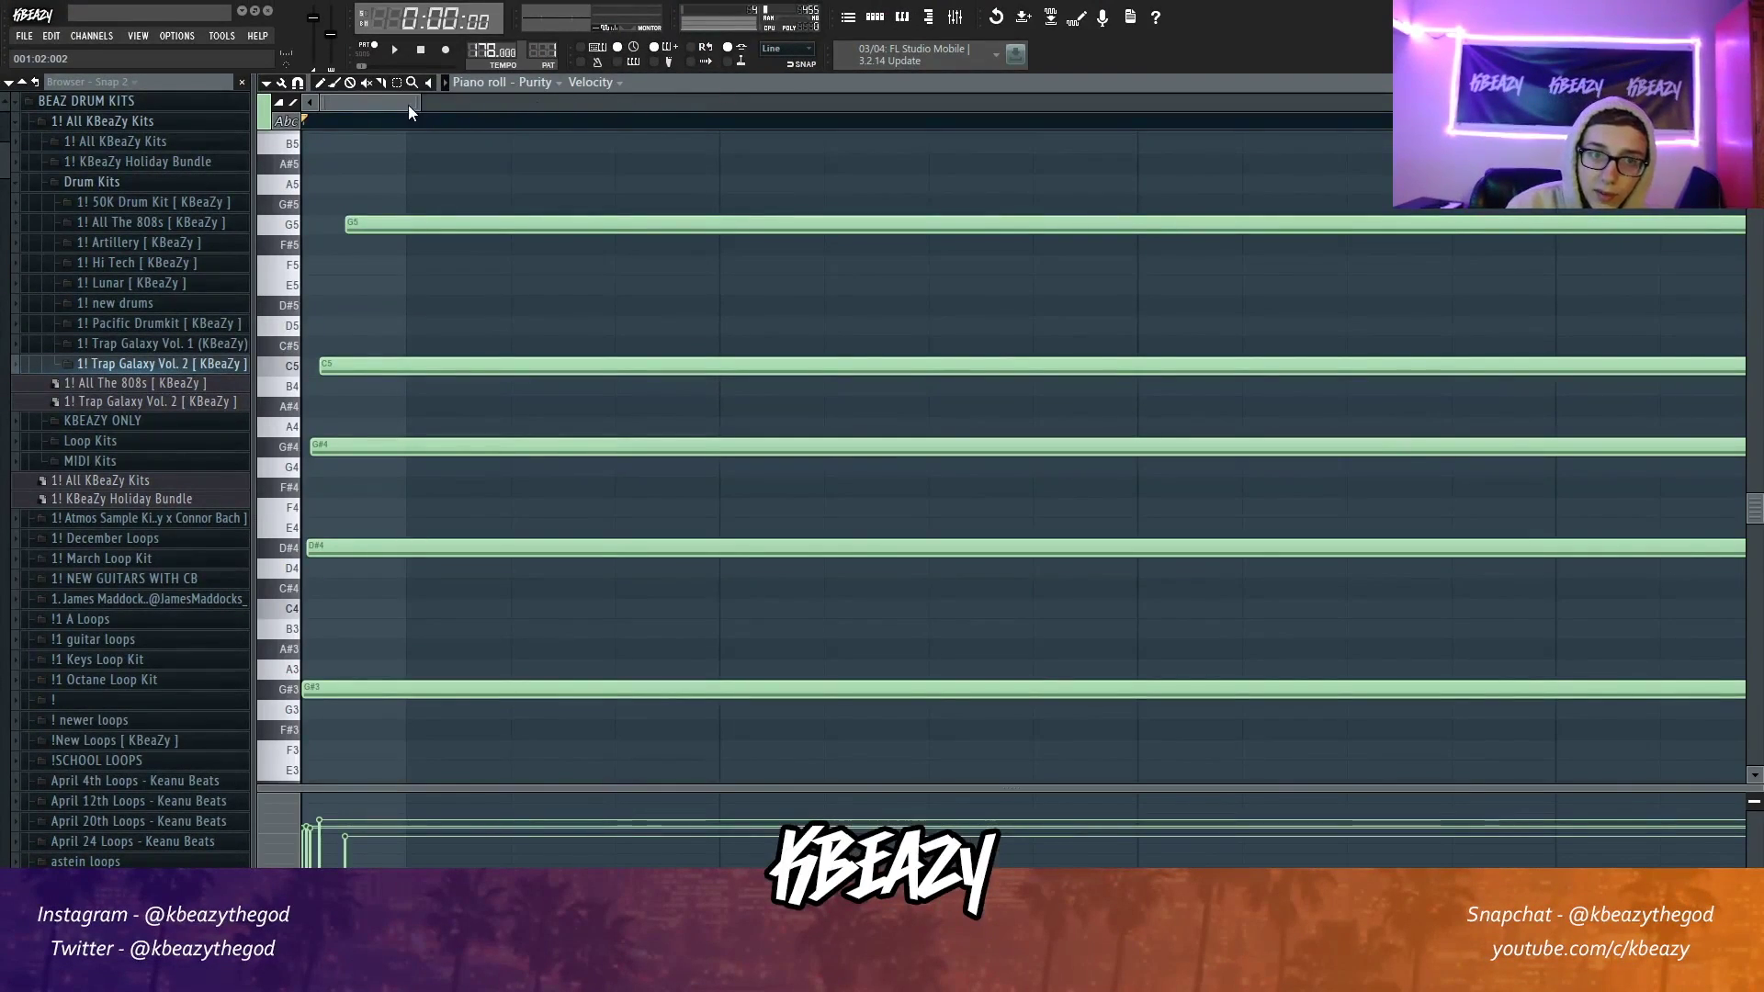
scroll(1383, 170, down, 3)
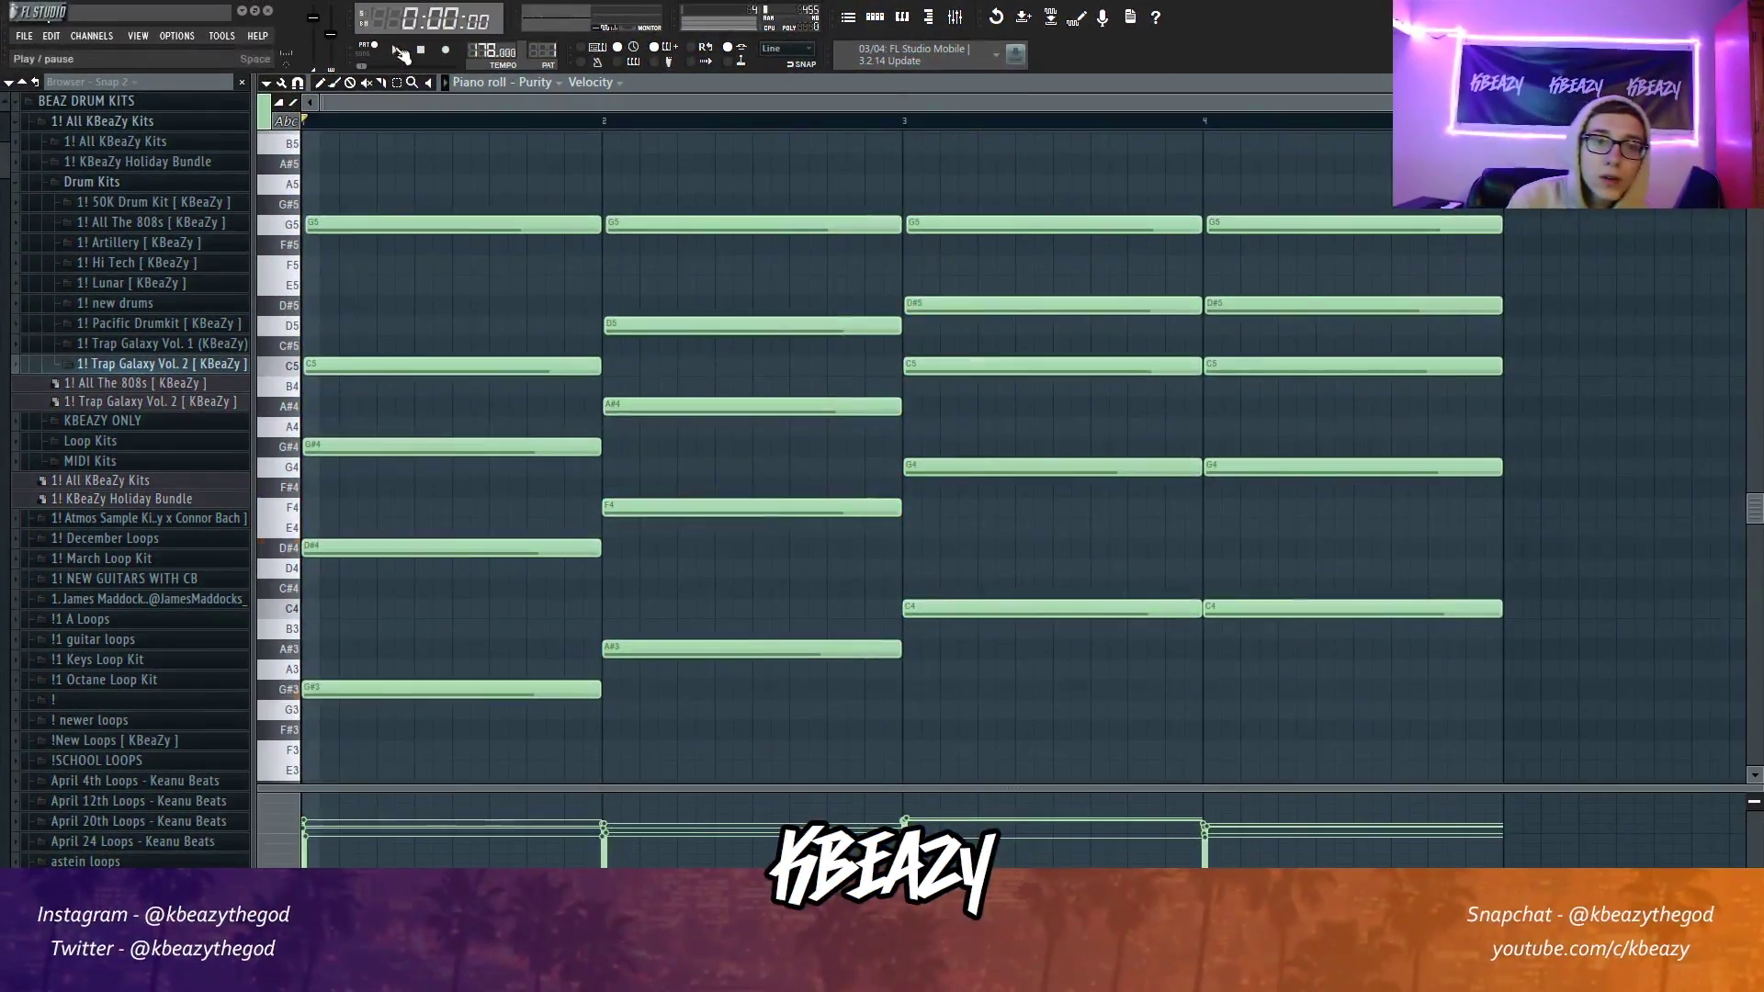
key(space)
Step: Add the clap [ loud ] sample from Trap Galaxy Vol. 2 as a new channel and place claps on steps 9 and 25
click(876, 17)
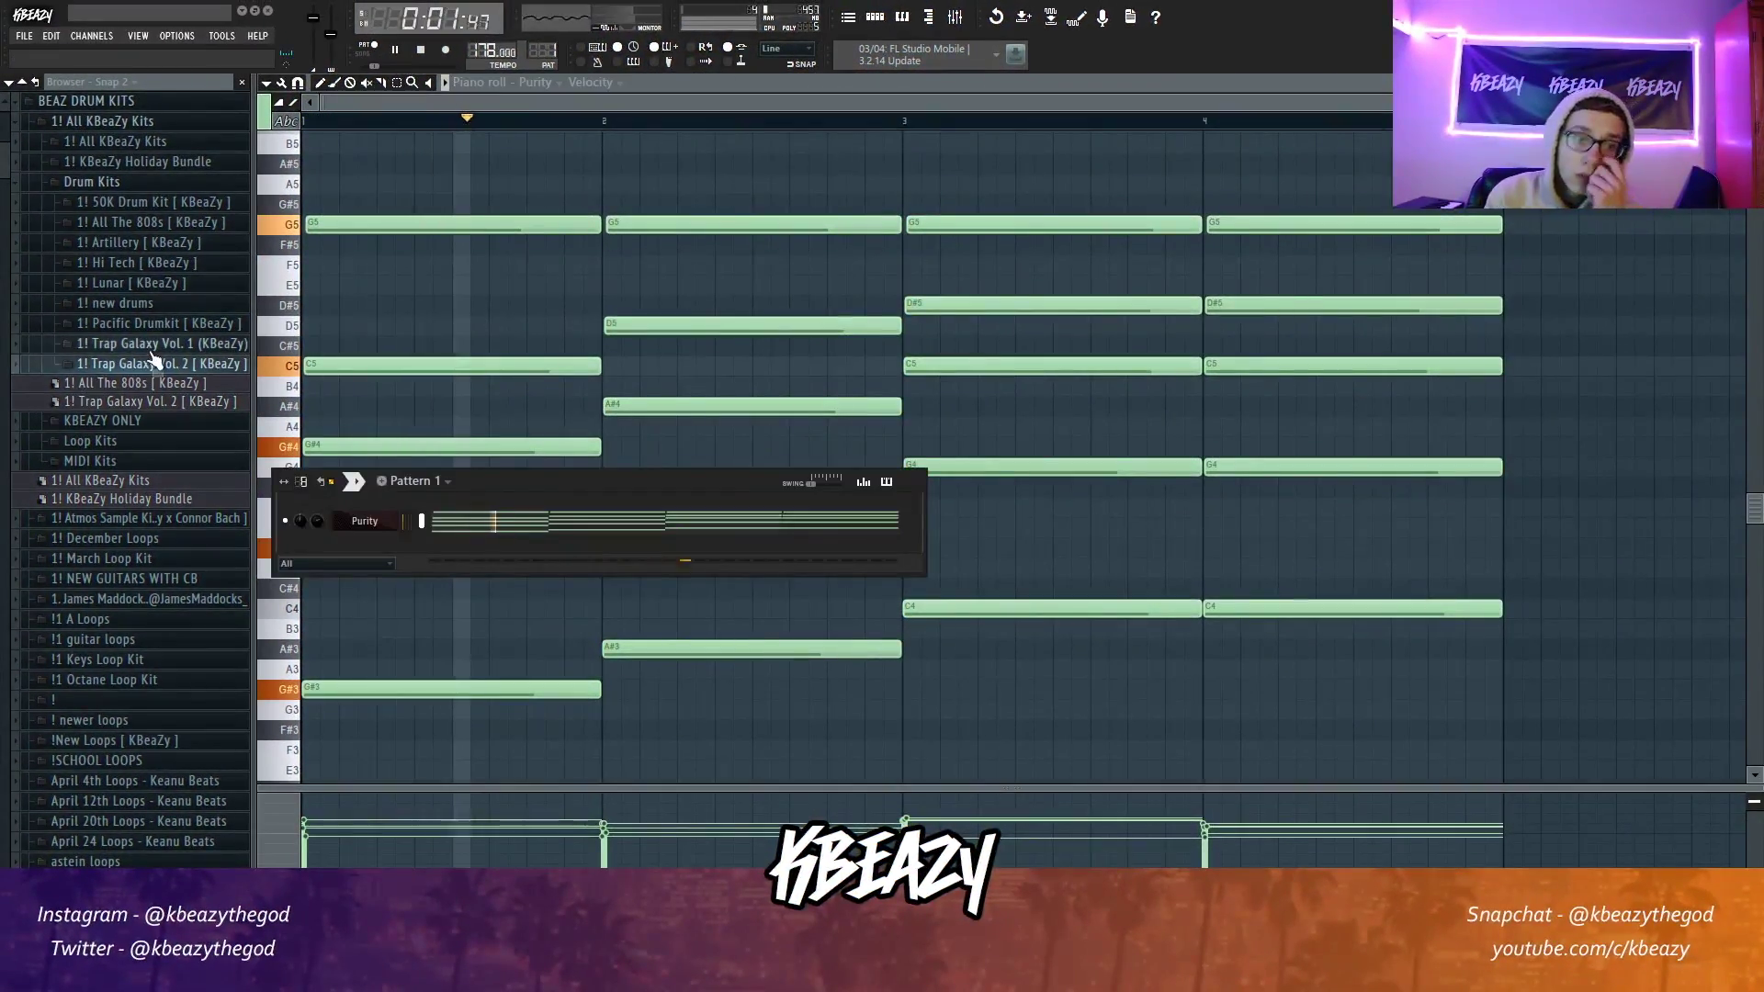
click(120, 363)
click(125, 408)
drag(129, 424, 394, 551)
click(555, 548)
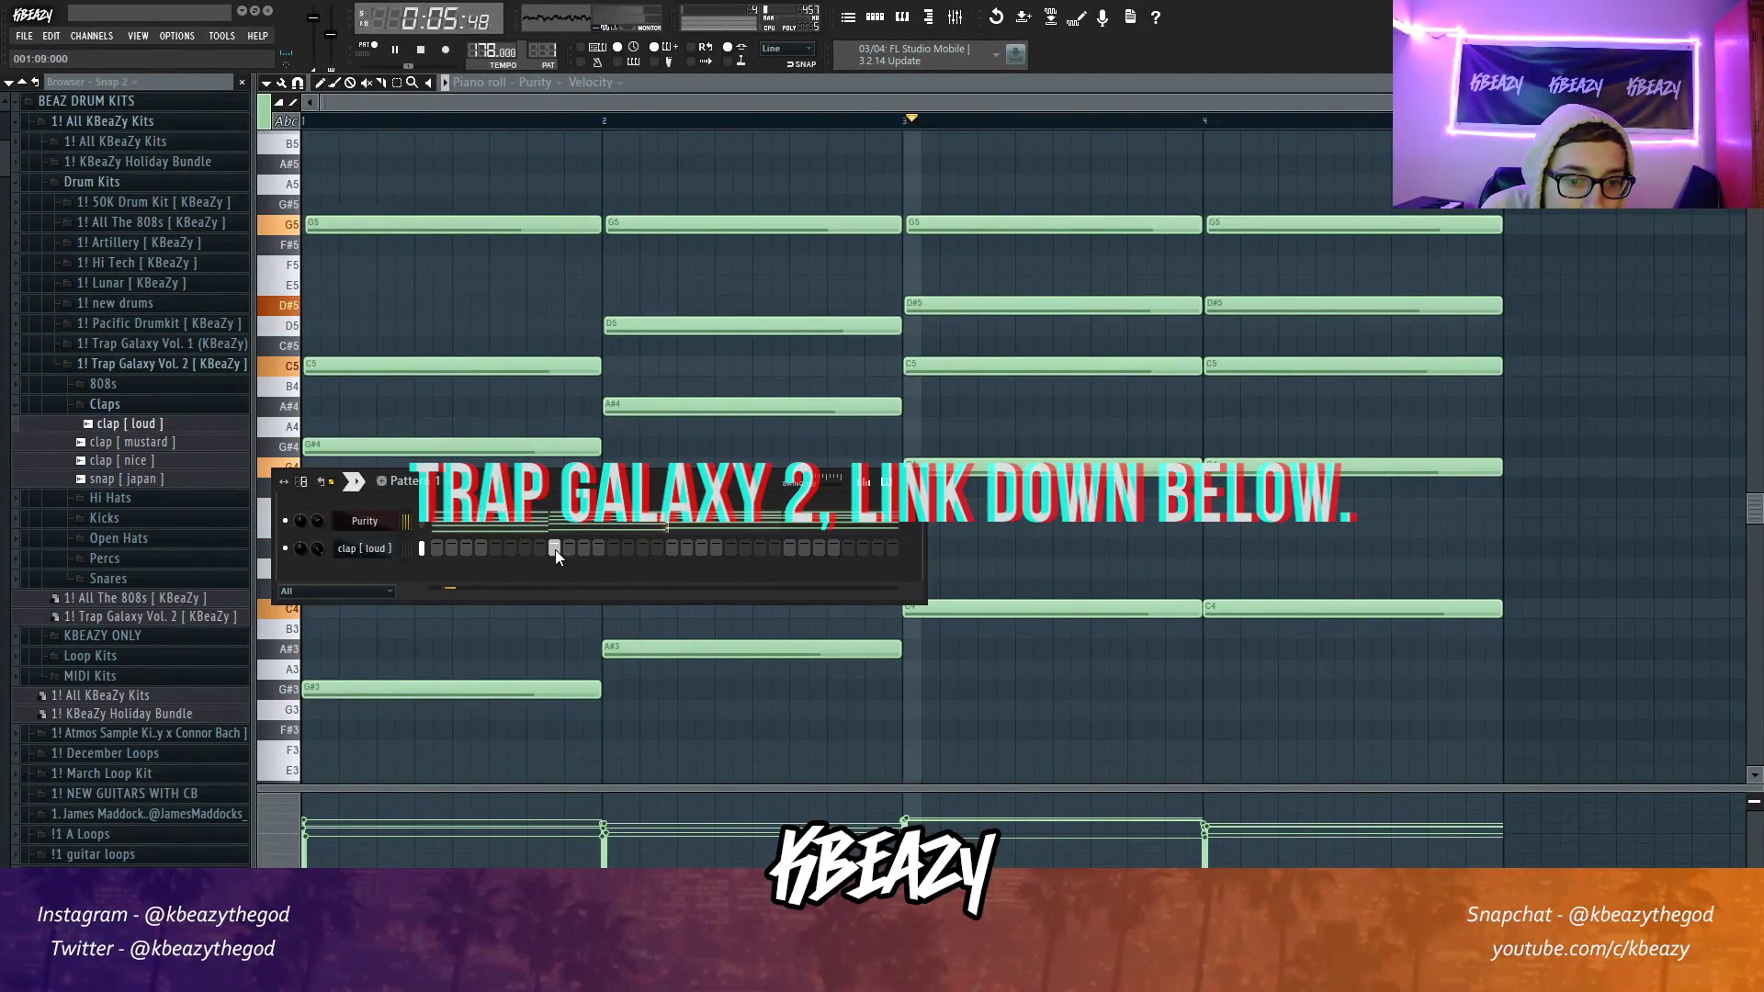
click(790, 548)
Step: Add the hi hat [ waves ] sample from Trap Galaxy Vol. 2 as a new channel, fill every four steps, and check its channel settings
click(105, 405)
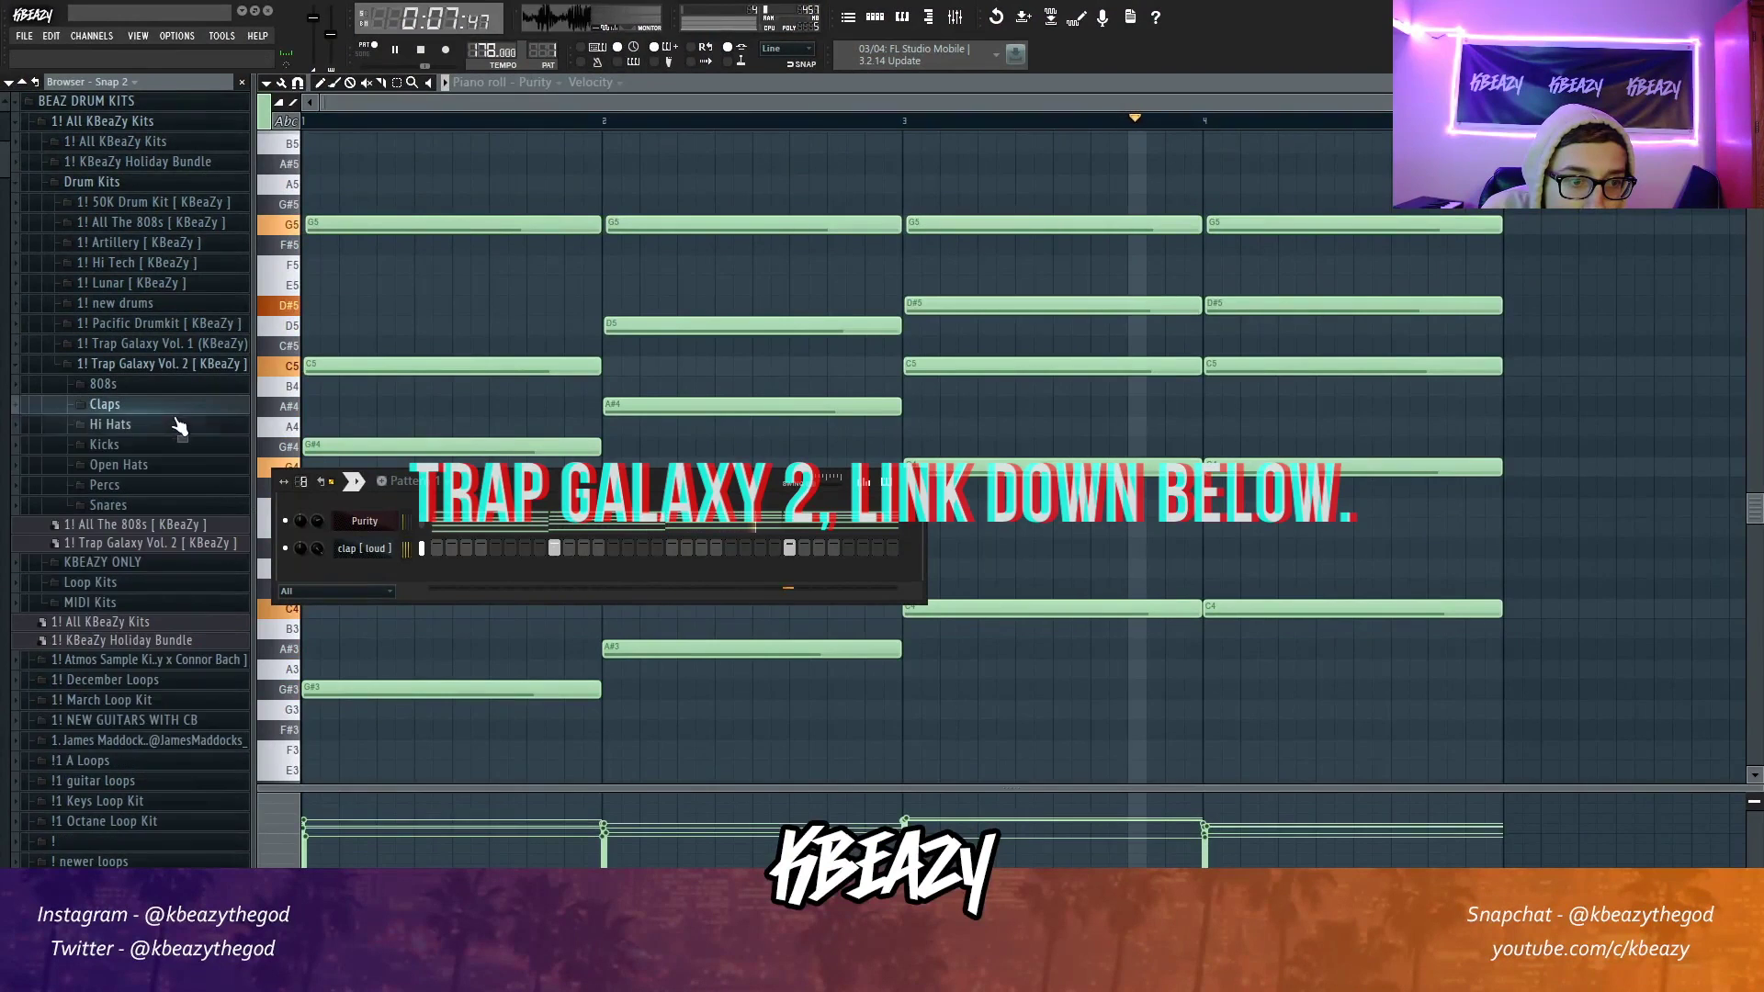
click(111, 424)
drag(159, 503, 339, 563)
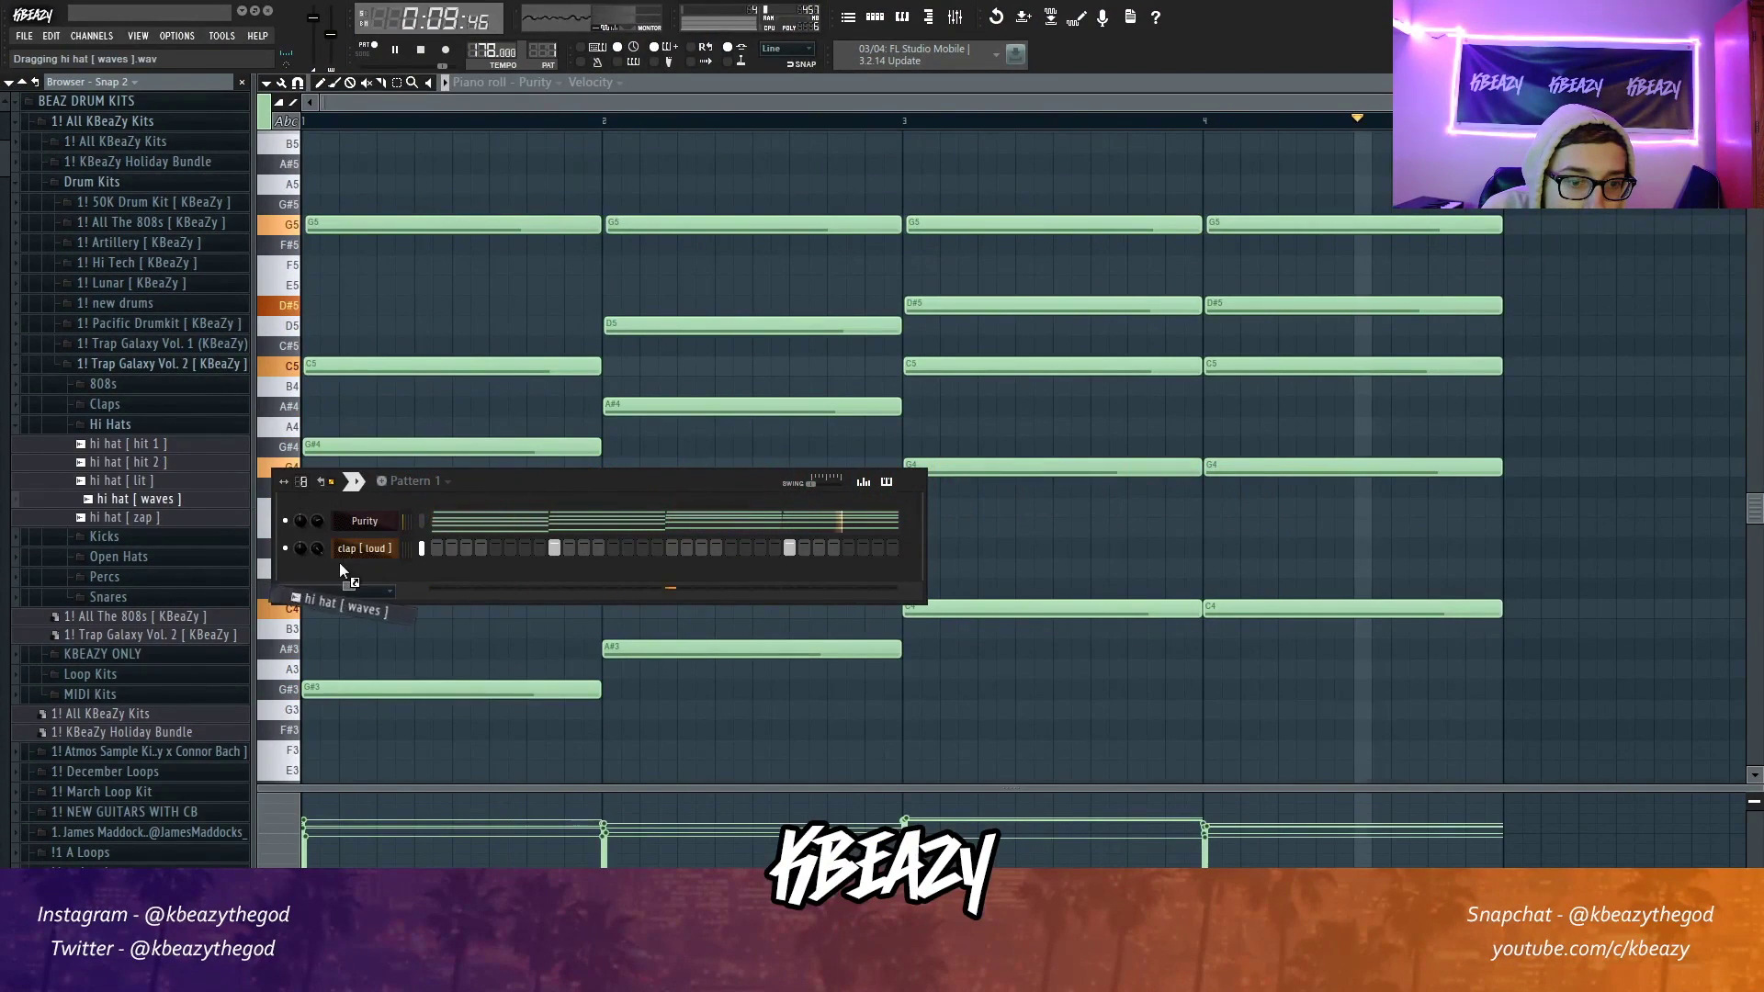
right_click(362, 577)
click(456, 708)
right_click(373, 577)
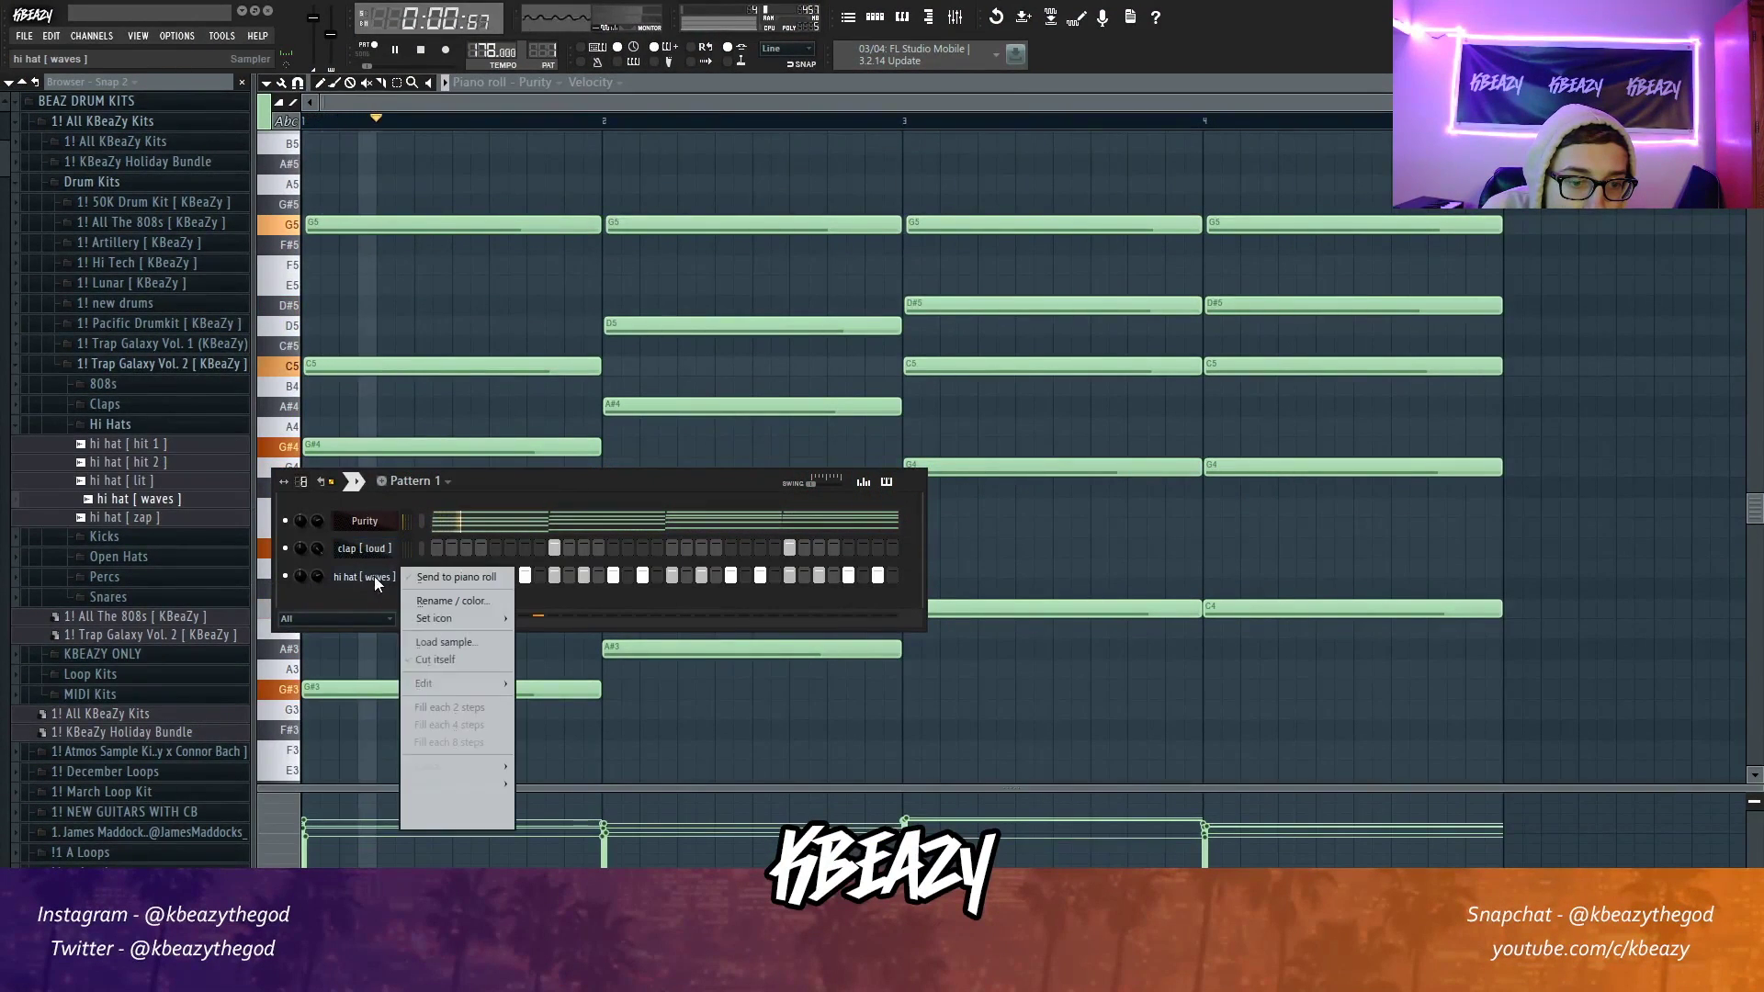
click(452, 725)
click(382, 577)
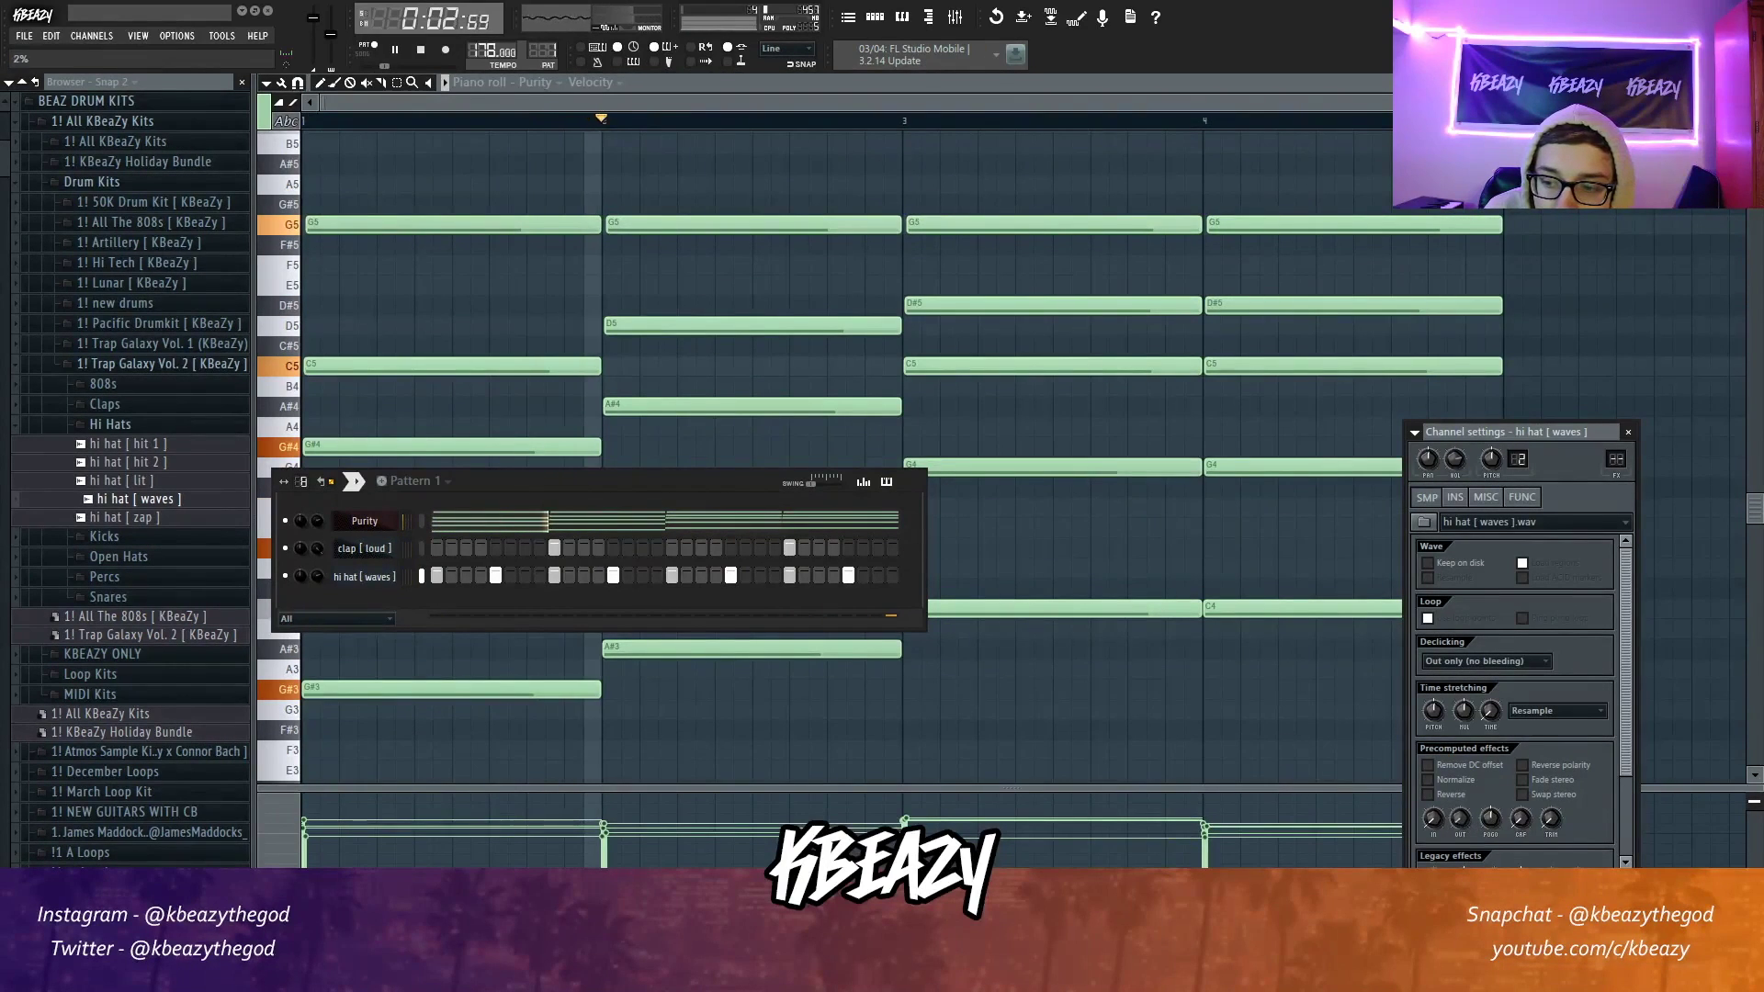
click(1485, 497)
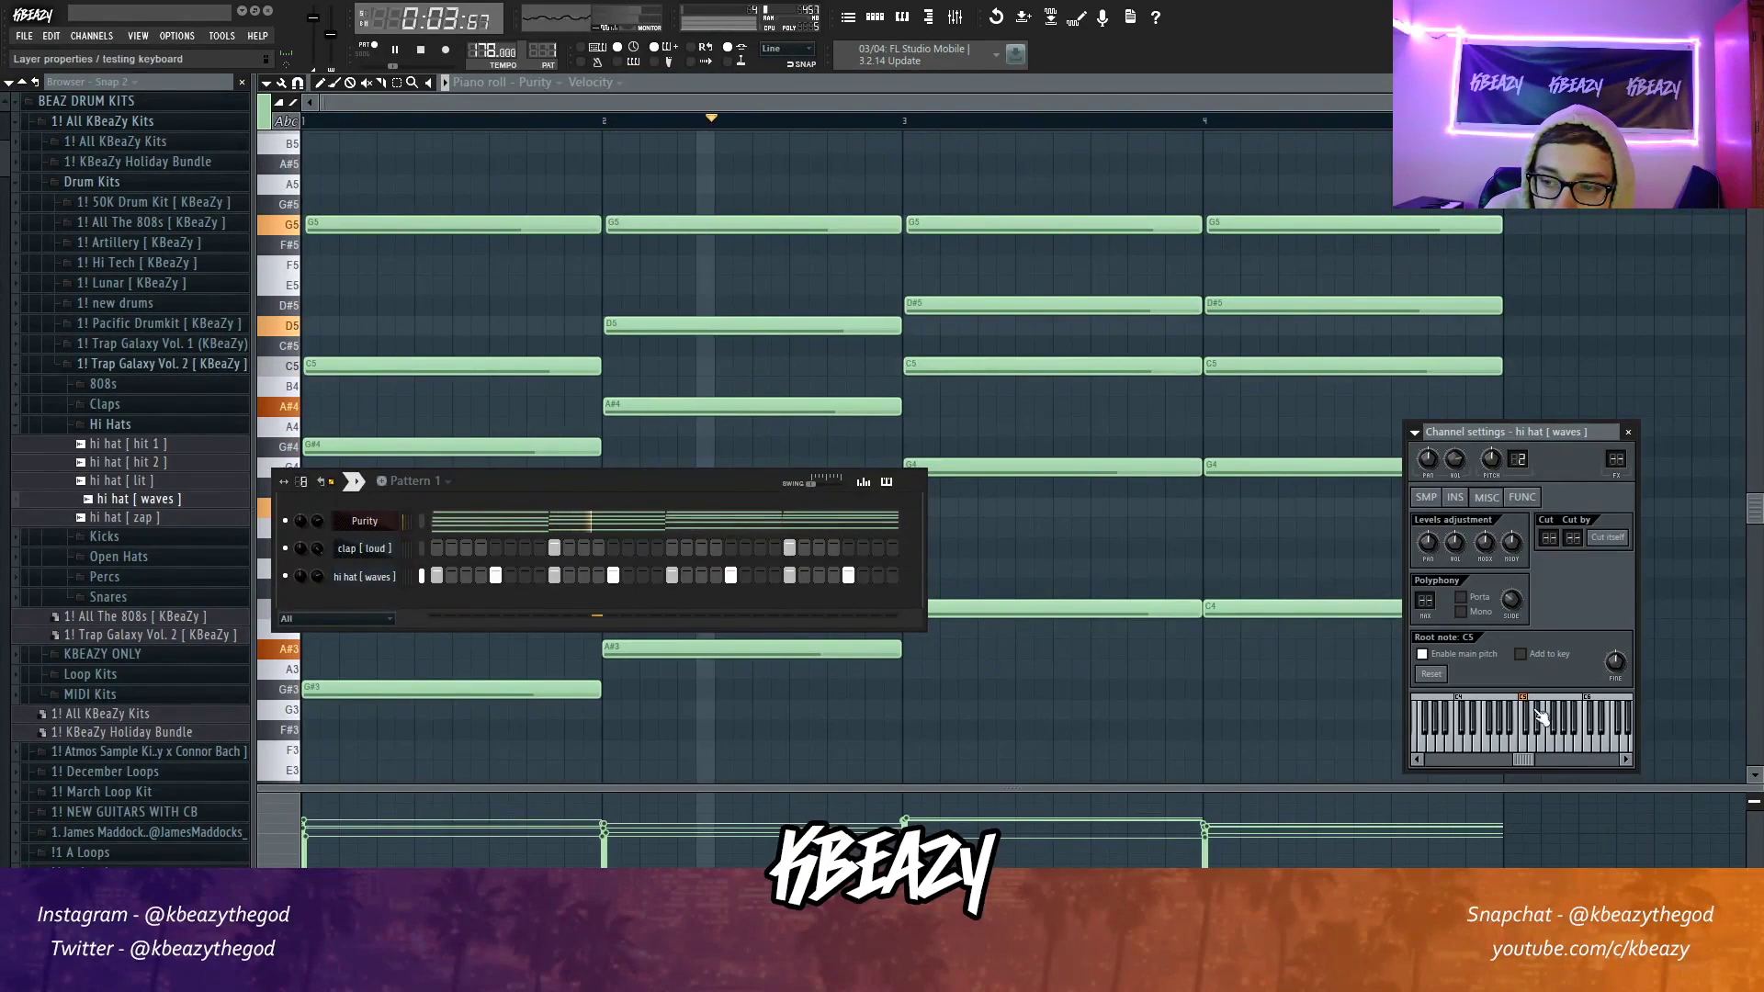
click(1426, 497)
Step: Add the kick [ bubble gum ] sample as a new channel and place kicks on steps 1, 3 and 21
click(104, 537)
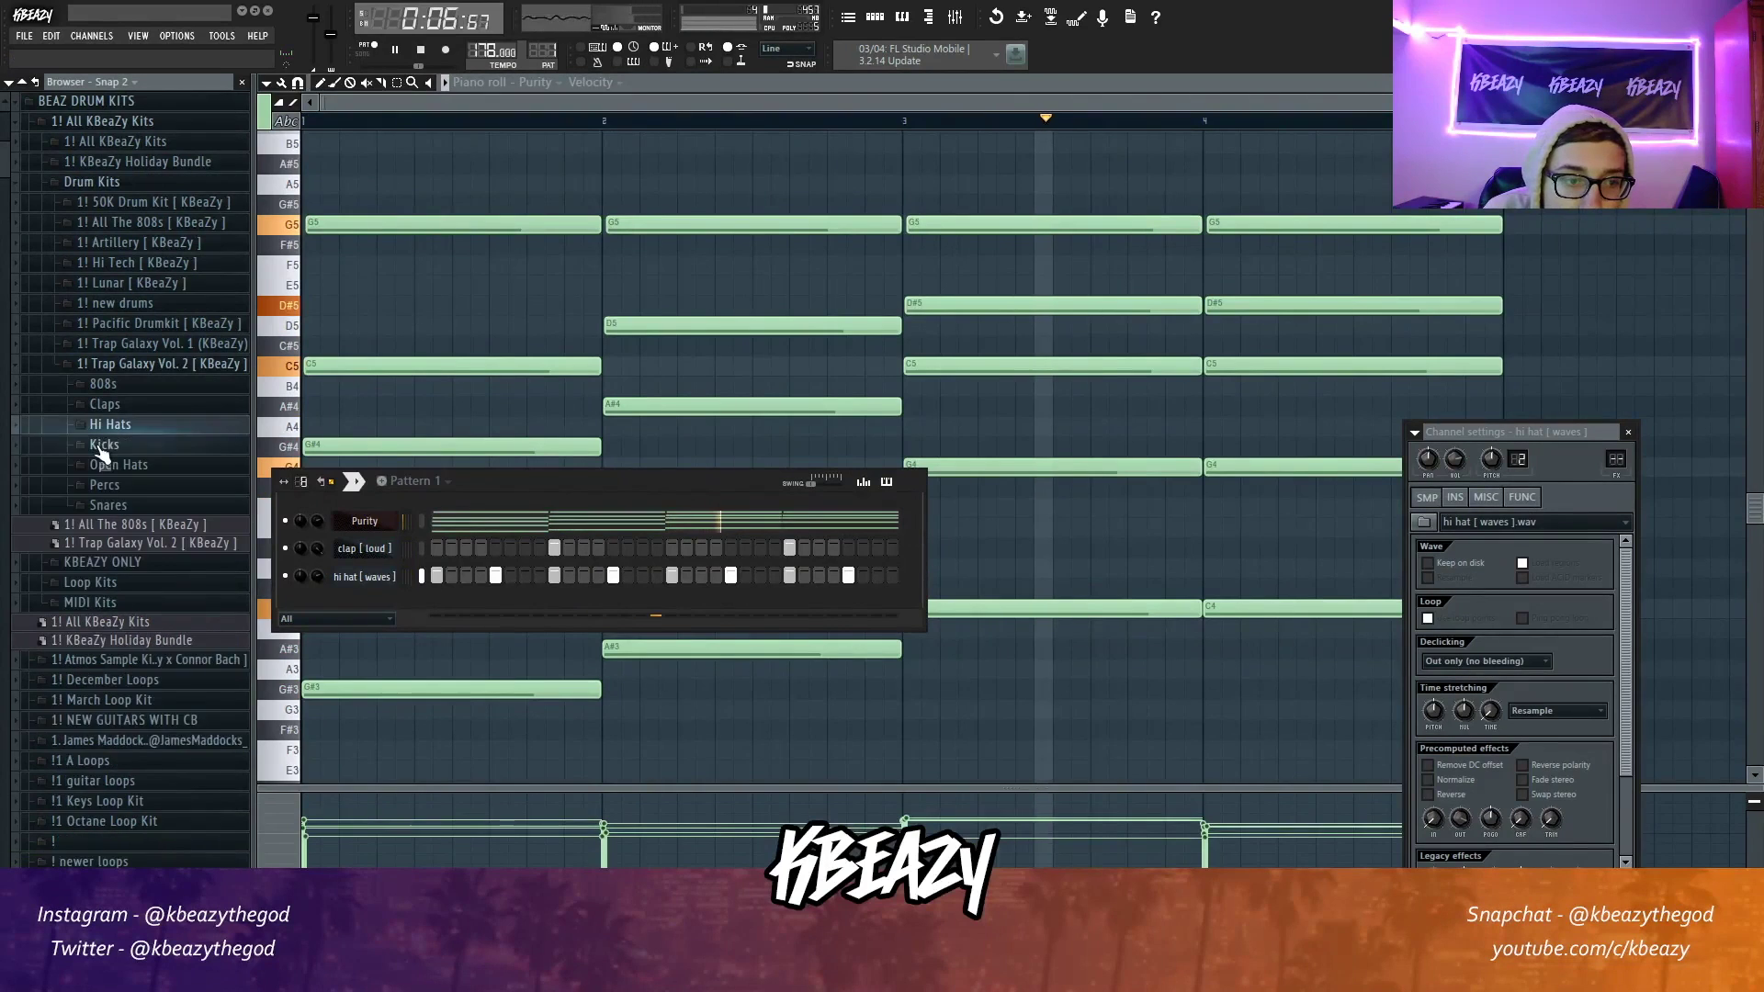
drag(149, 464, 415, 599)
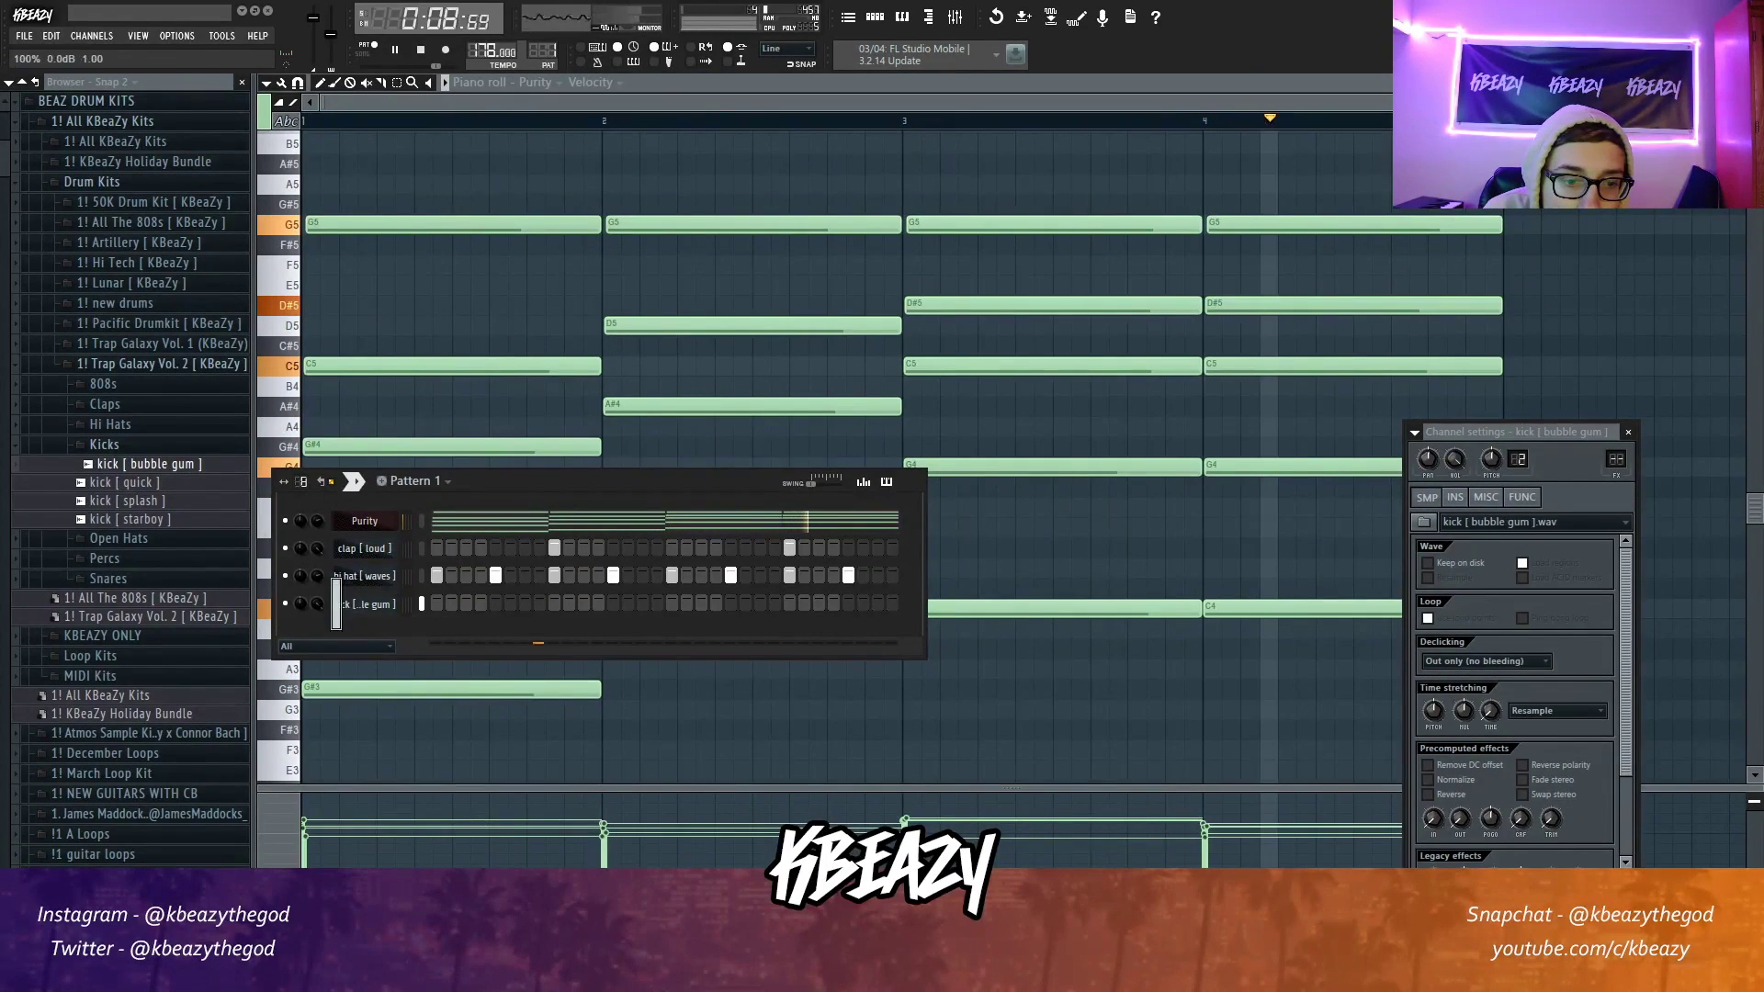
click(466, 602)
click(730, 603)
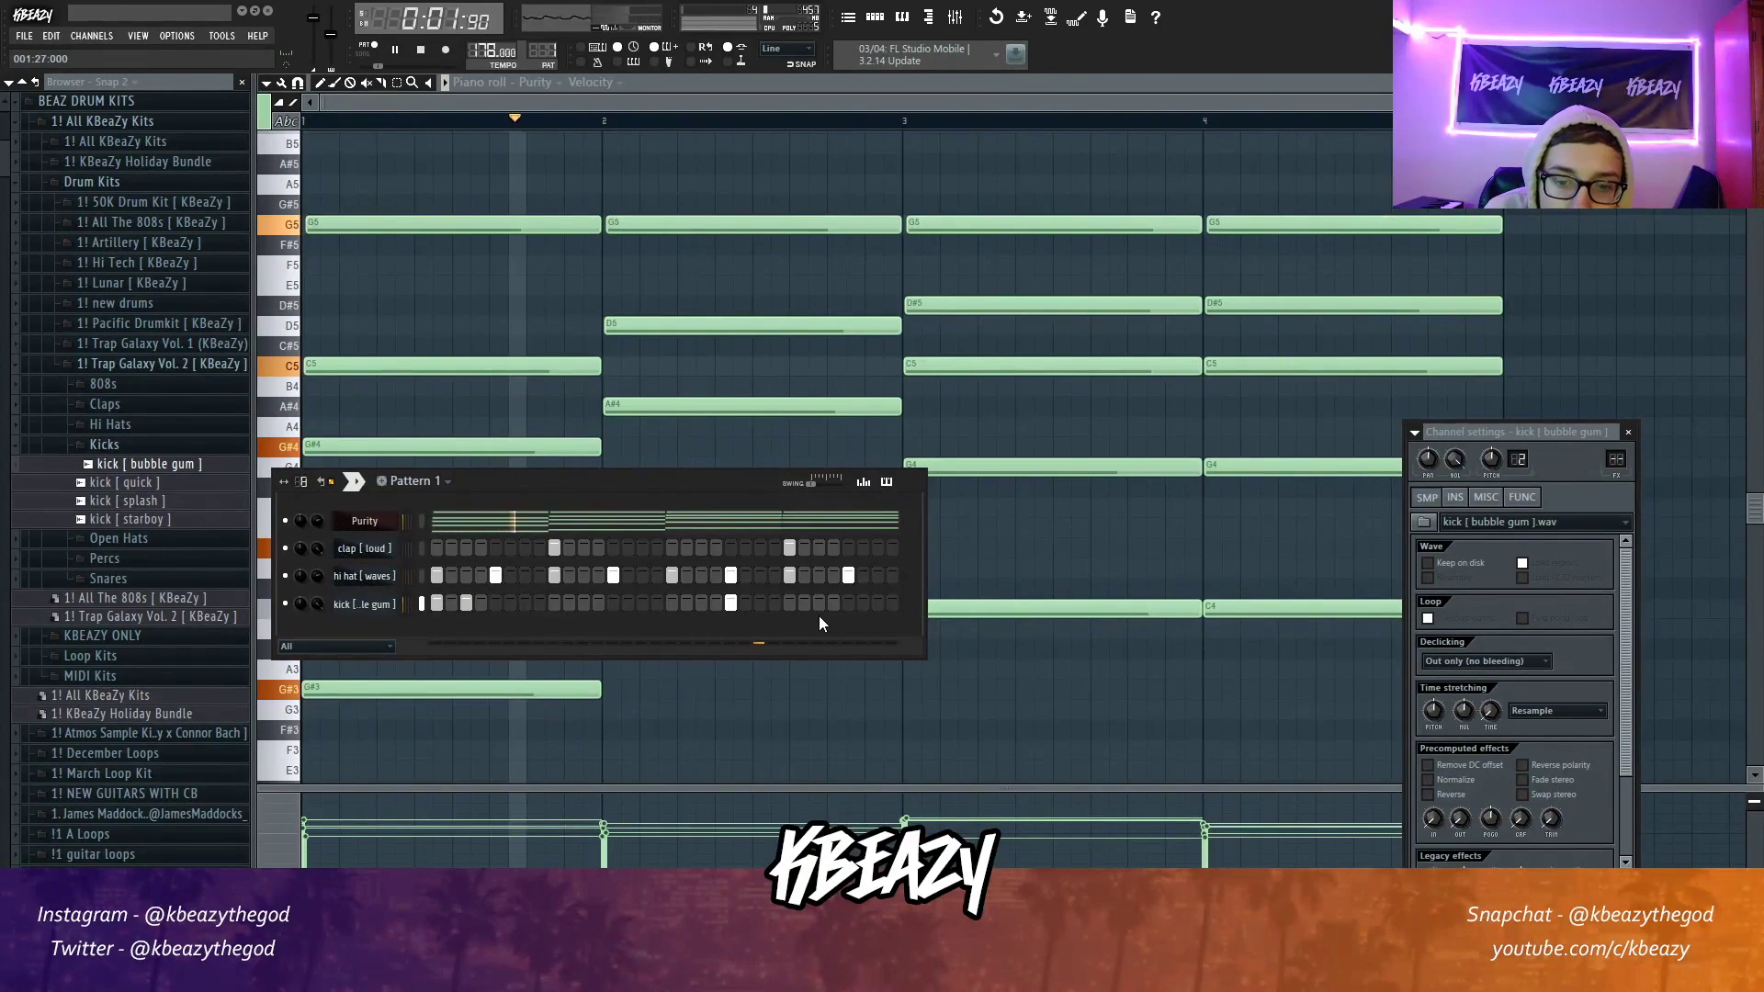
Step: Add the 808 [ freestyle ] sample as a new channel below Purity and enable its volume envelope
click(104, 443)
click(103, 384)
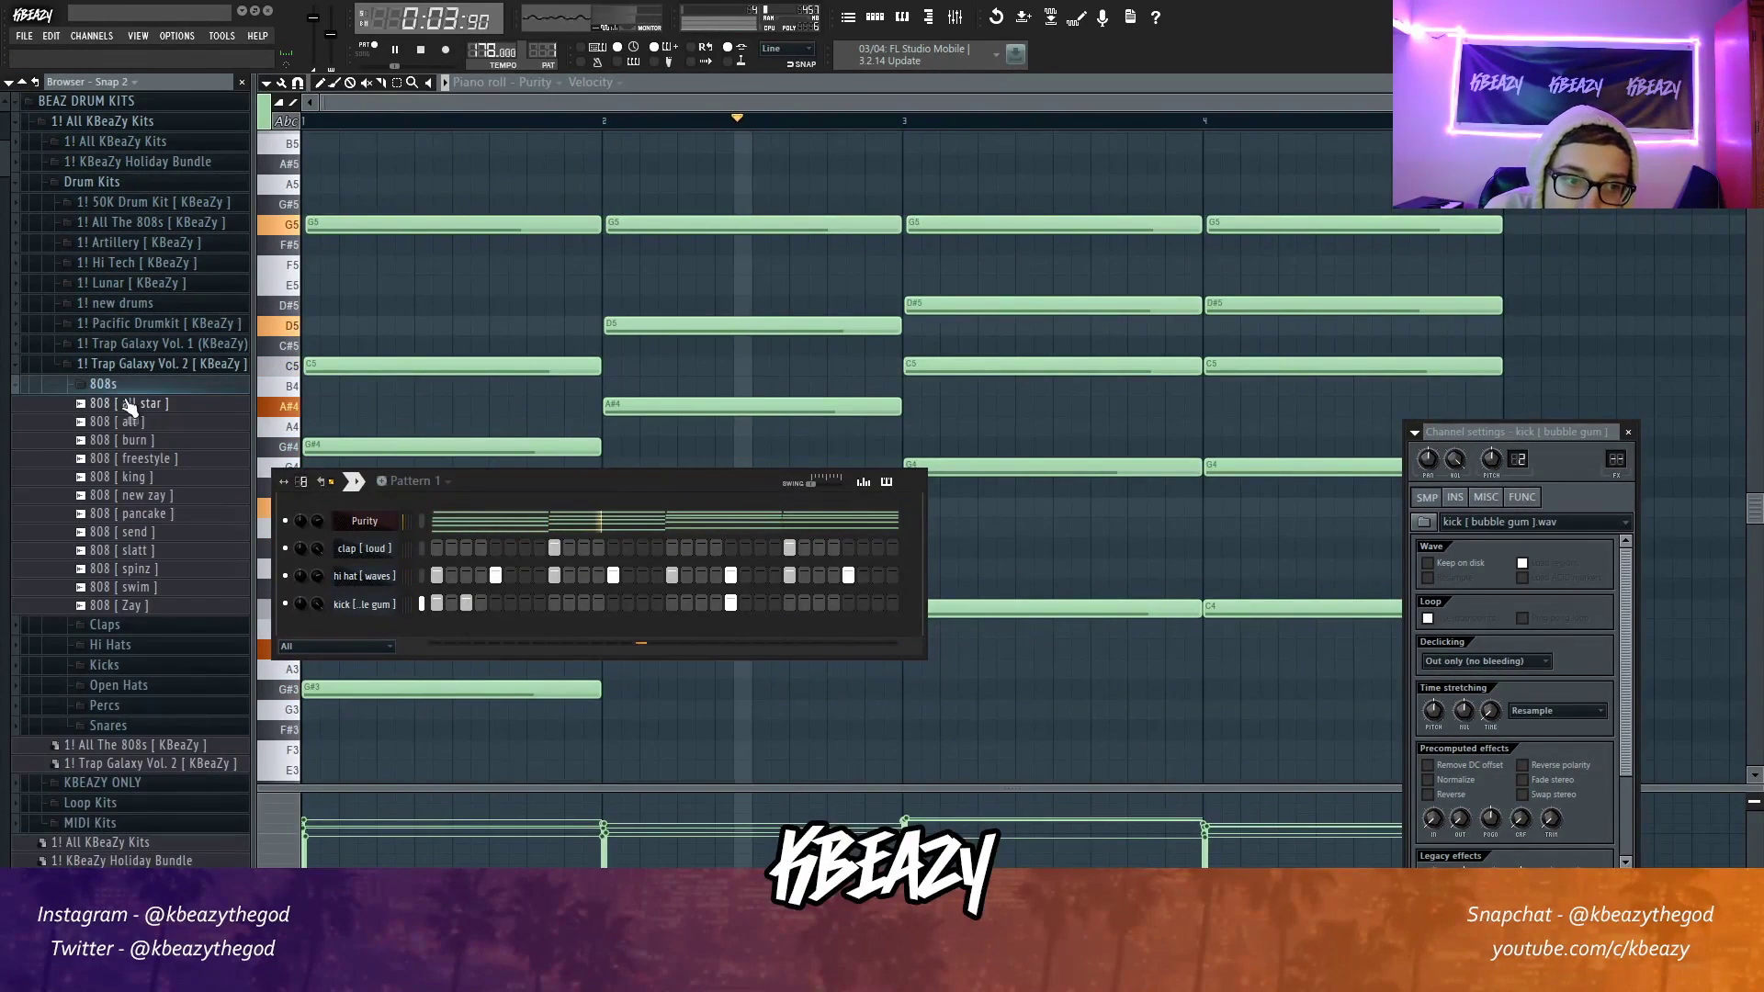
drag(156, 464, 344, 533)
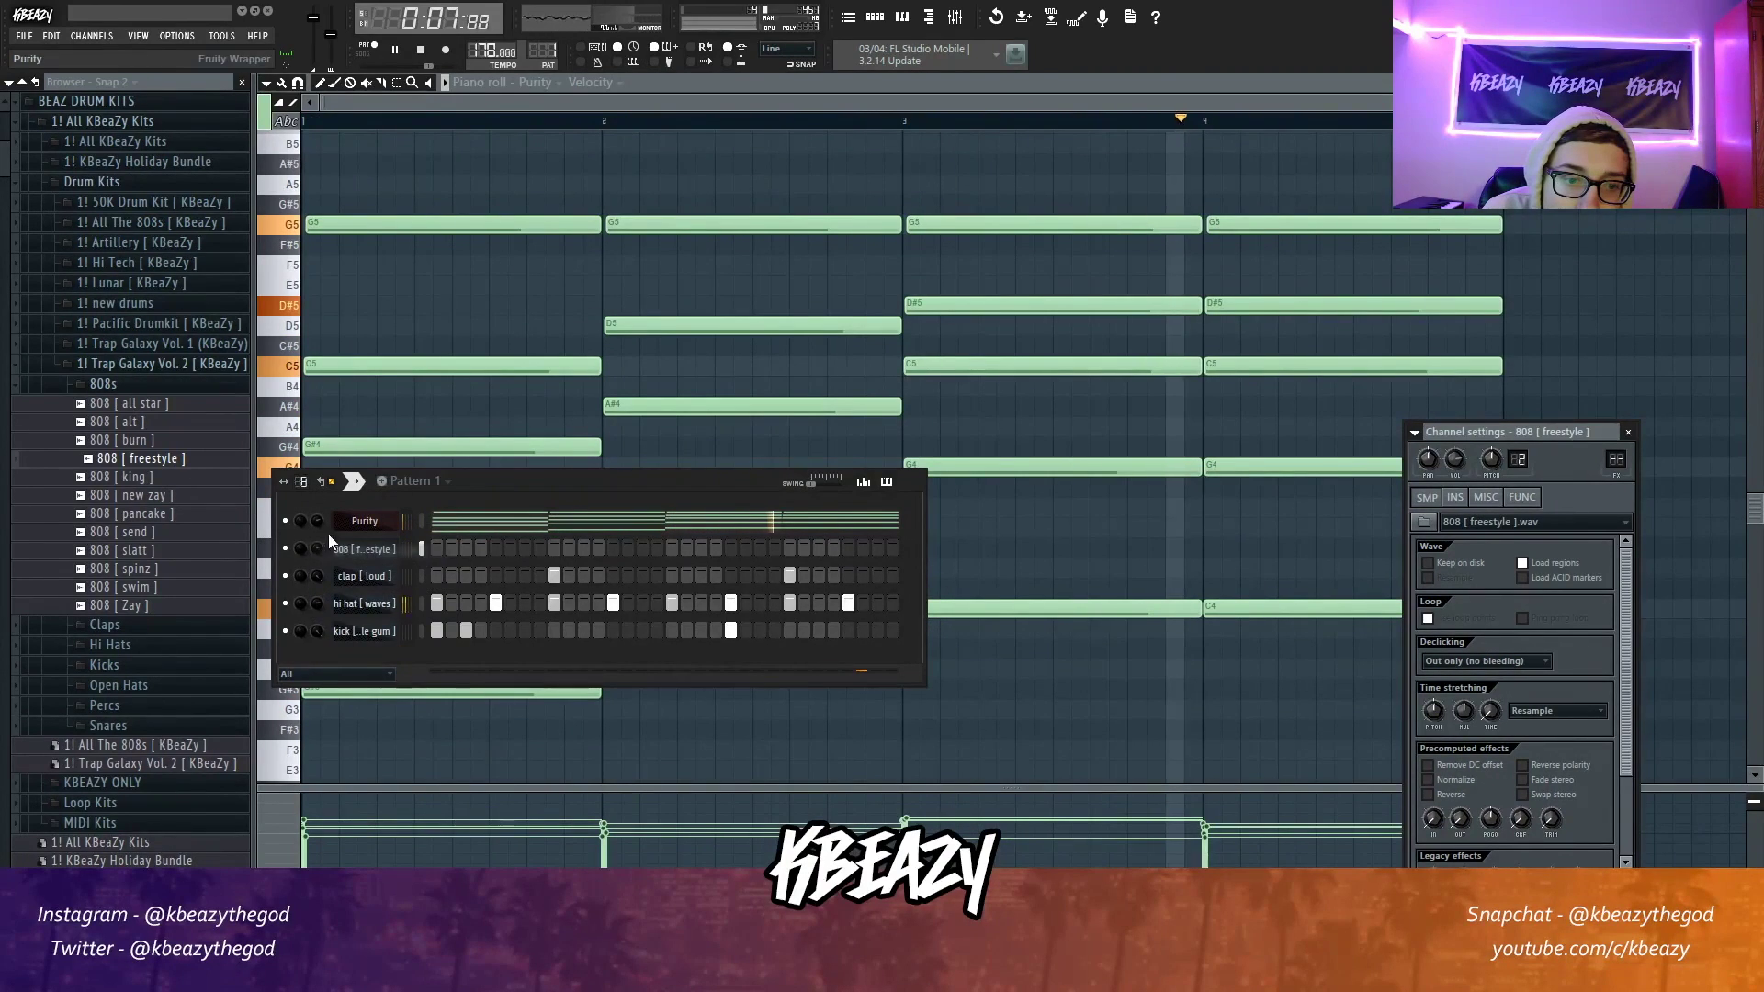
click(1455, 497)
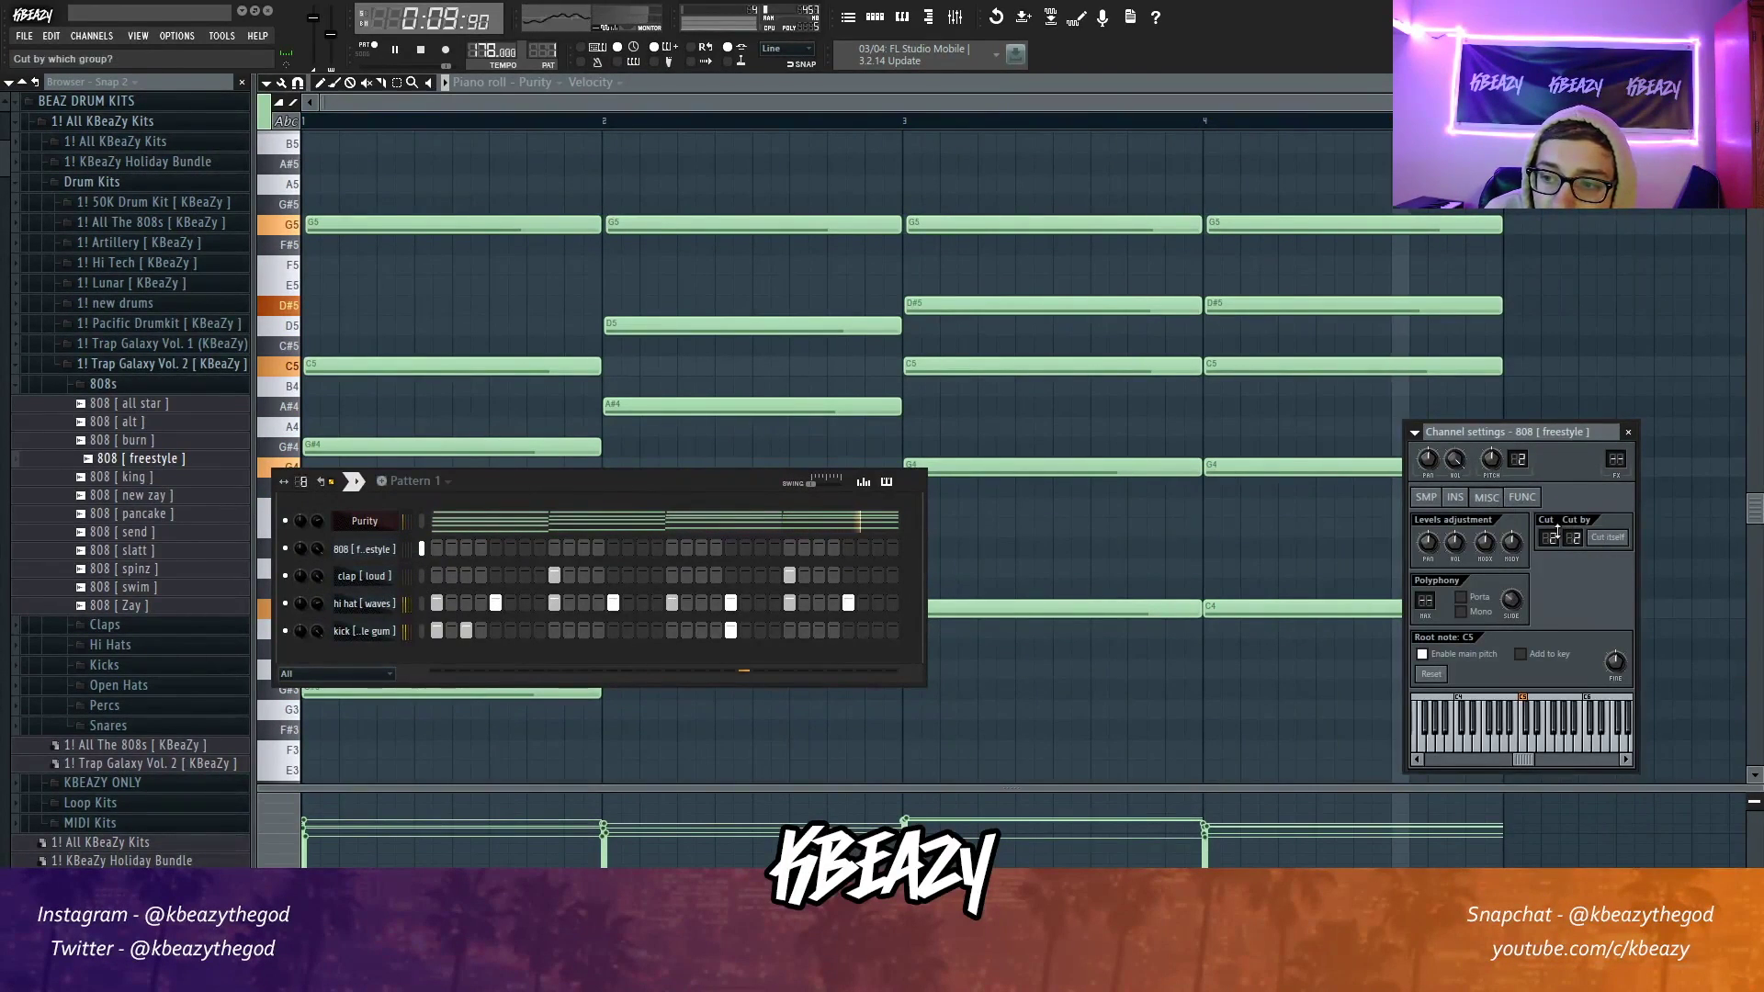
click(1456, 522)
click(1418, 544)
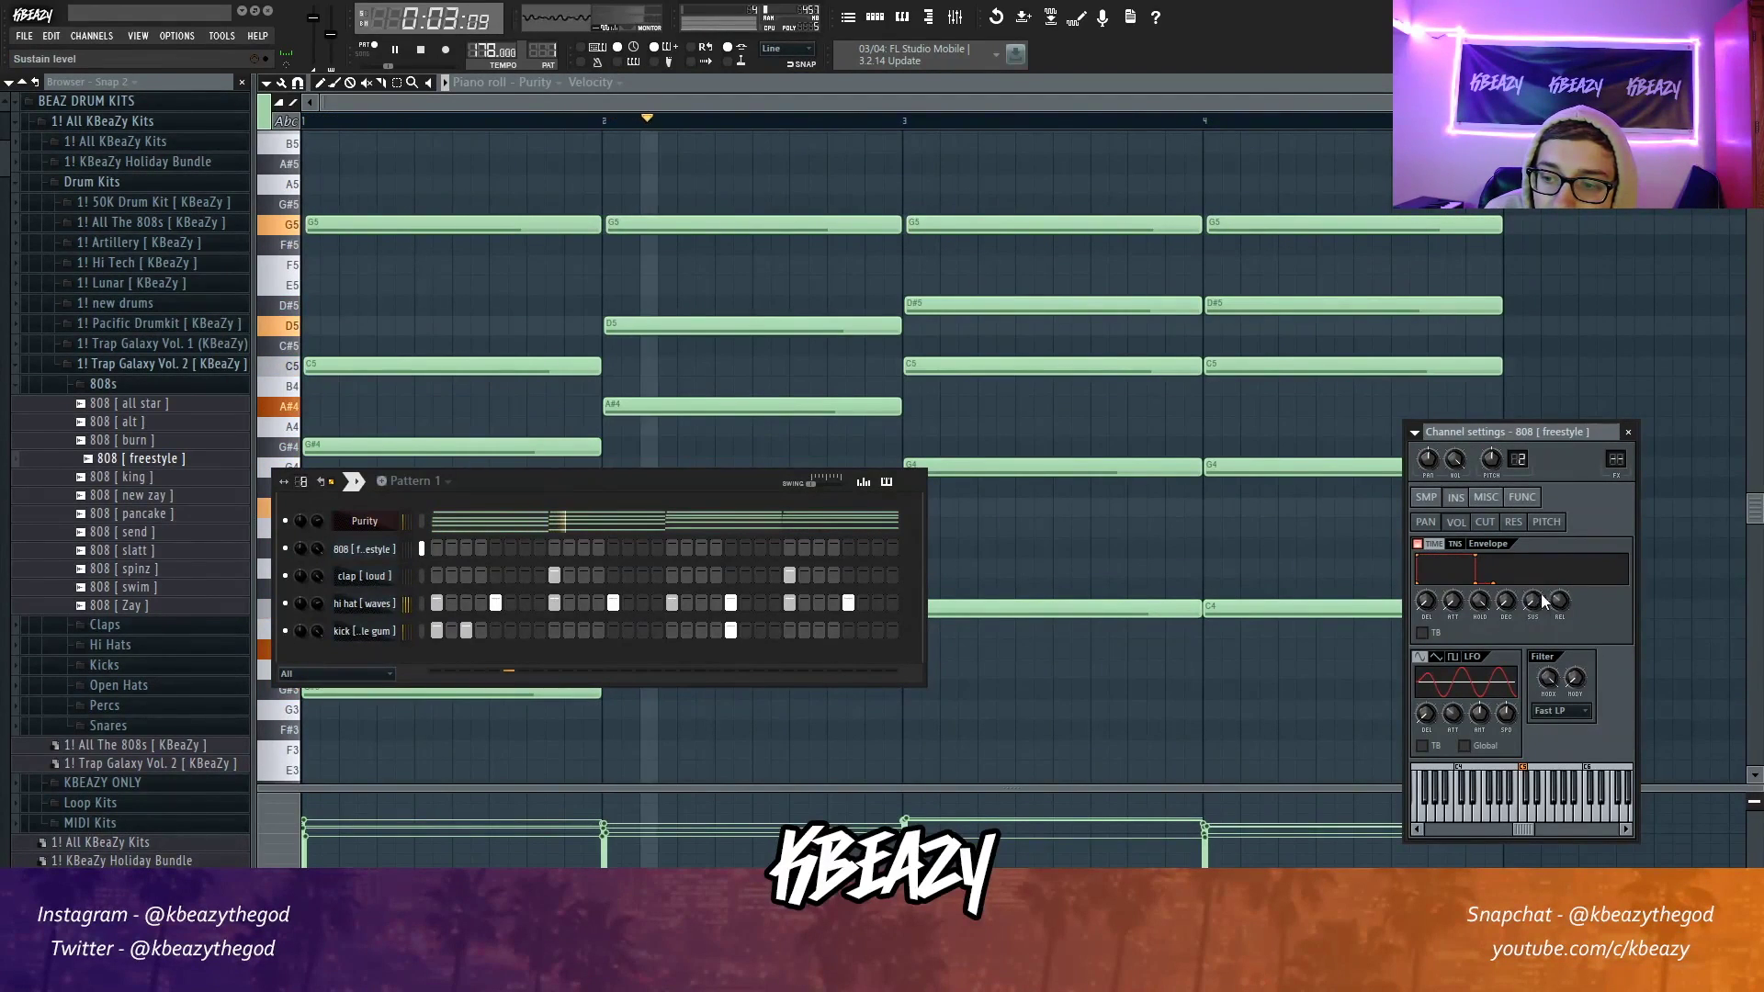
Step: Route the 808, clap, hi hat and kick channels to mixer inserts 2 to 5 and stop the playback
click(955, 16)
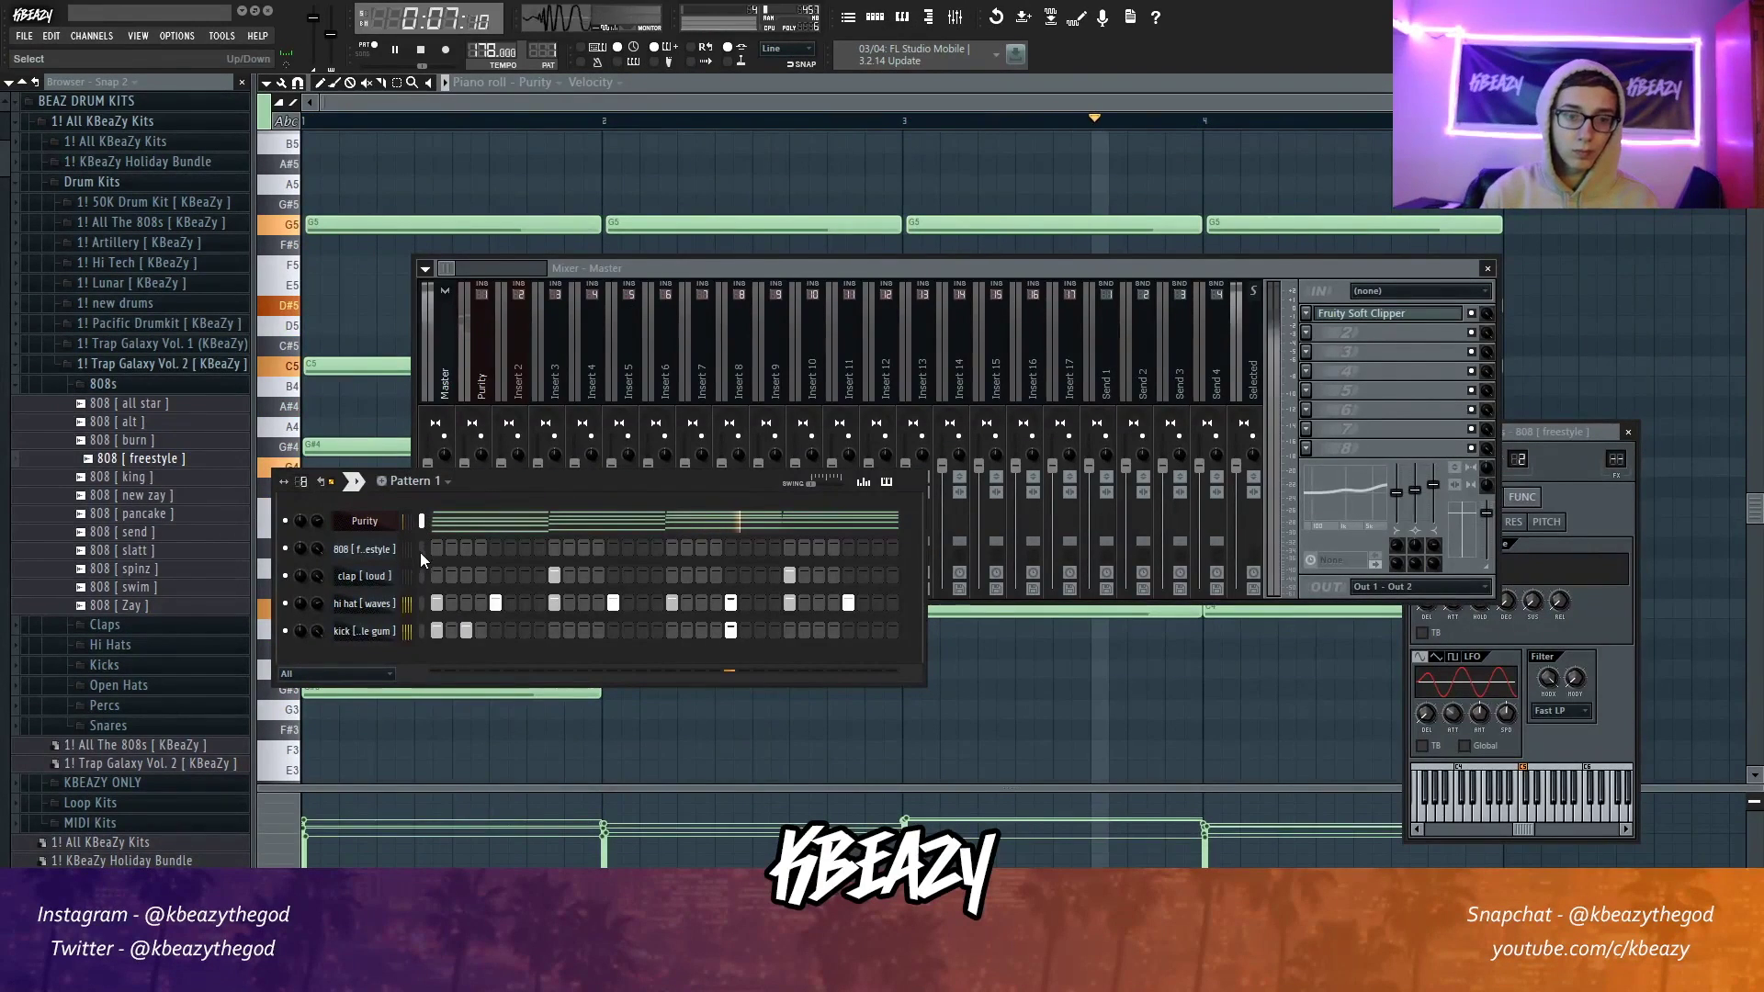
click(521, 357)
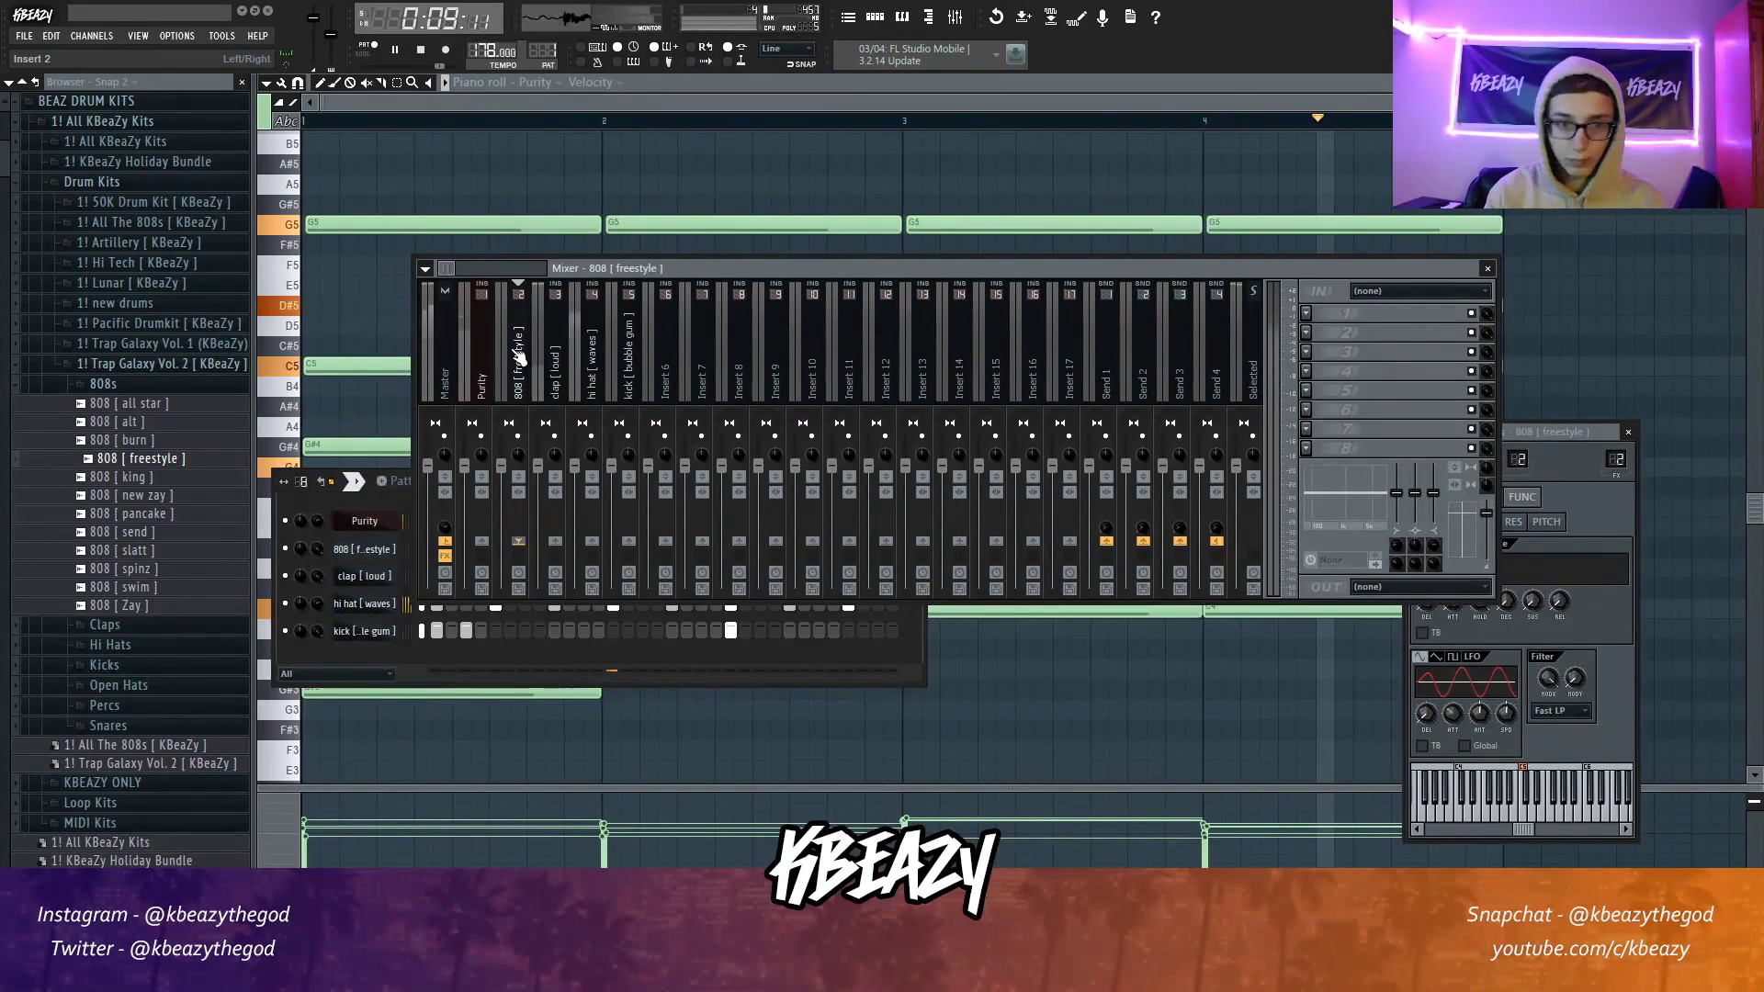
key(ctrl+l)
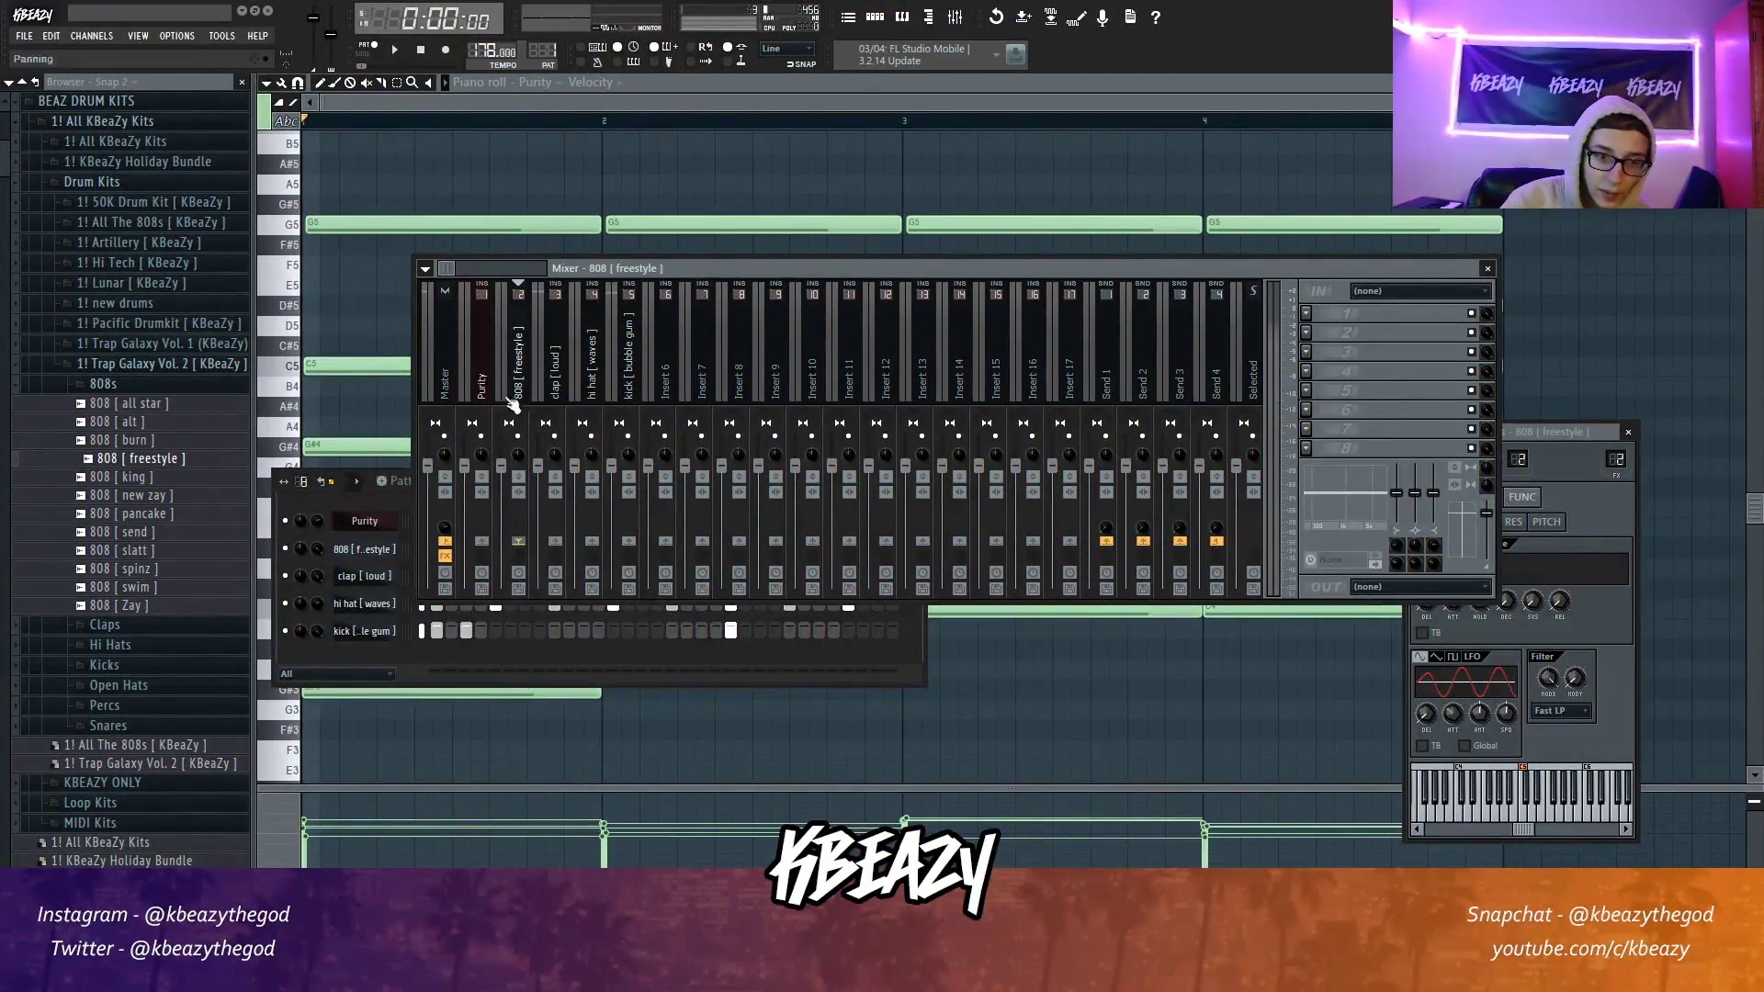
Step: Load Fruity Parametric EQ 2 on the Purity insert and cut the lows with band 1 at Steep 8, about 172 Hz and -18 dB
click(1314, 314)
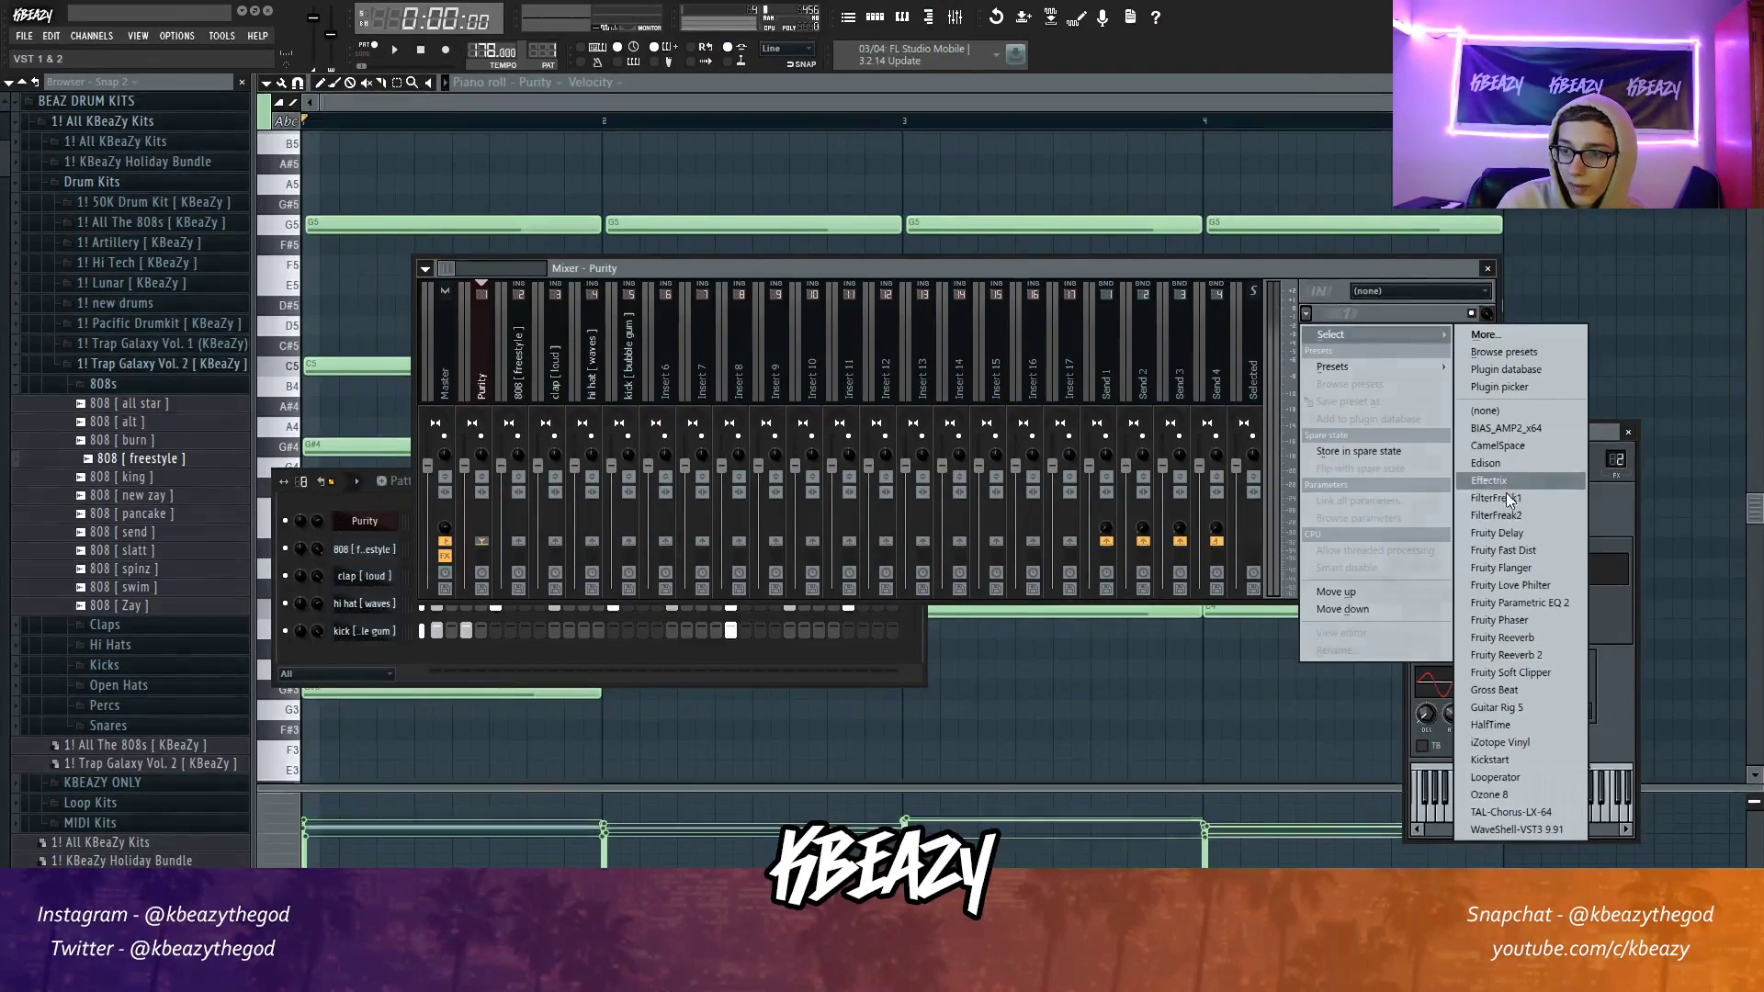
click(1519, 603)
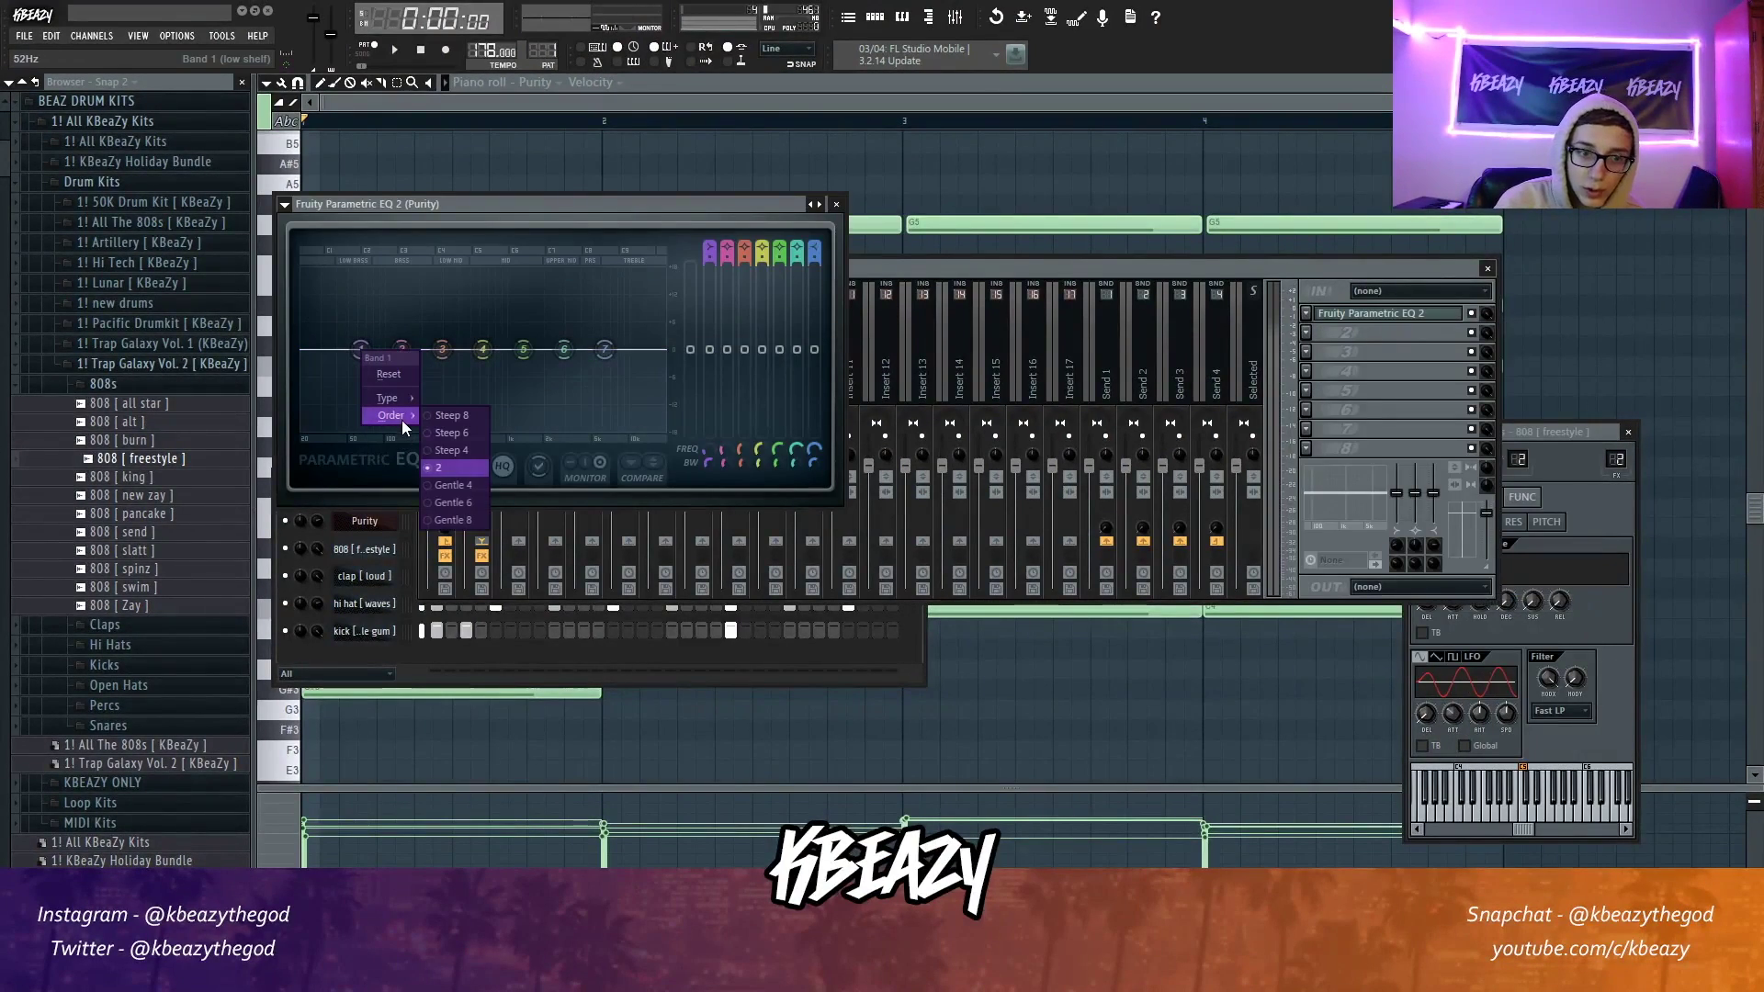
click(448, 415)
drag(360, 349, 414, 427)
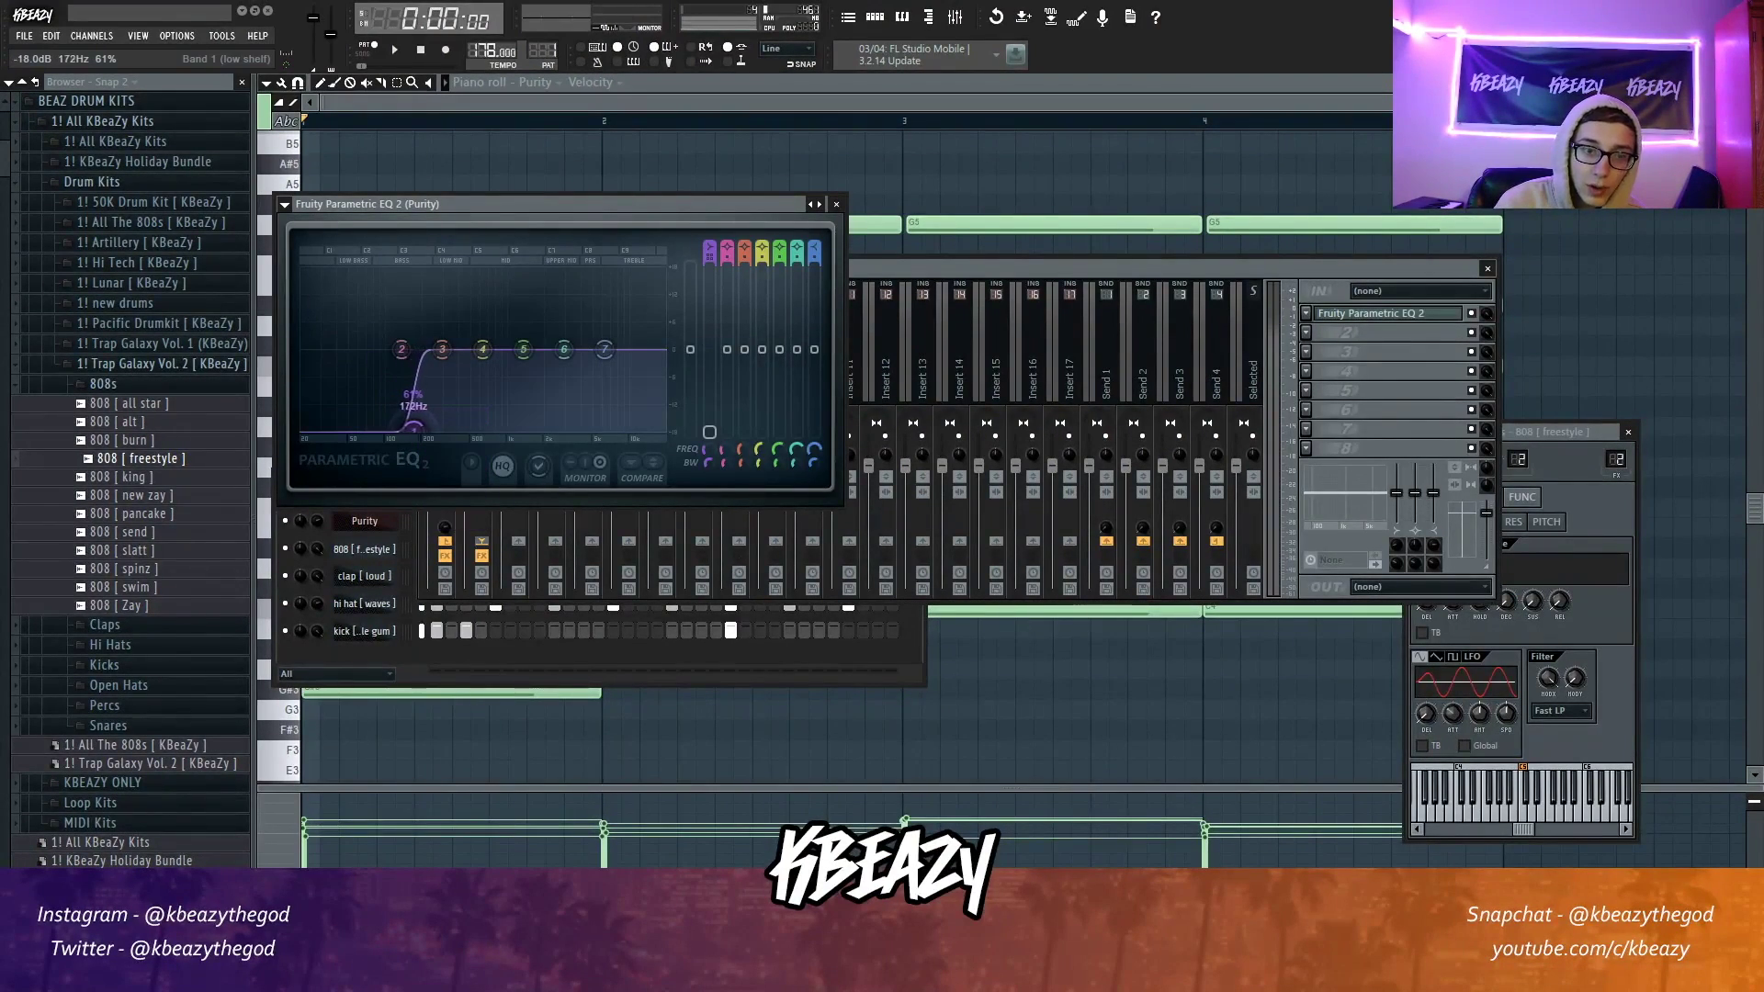
Step: Check the miscellaneous channel settings of the 808 [ freestyle ] channel
click(150, 589)
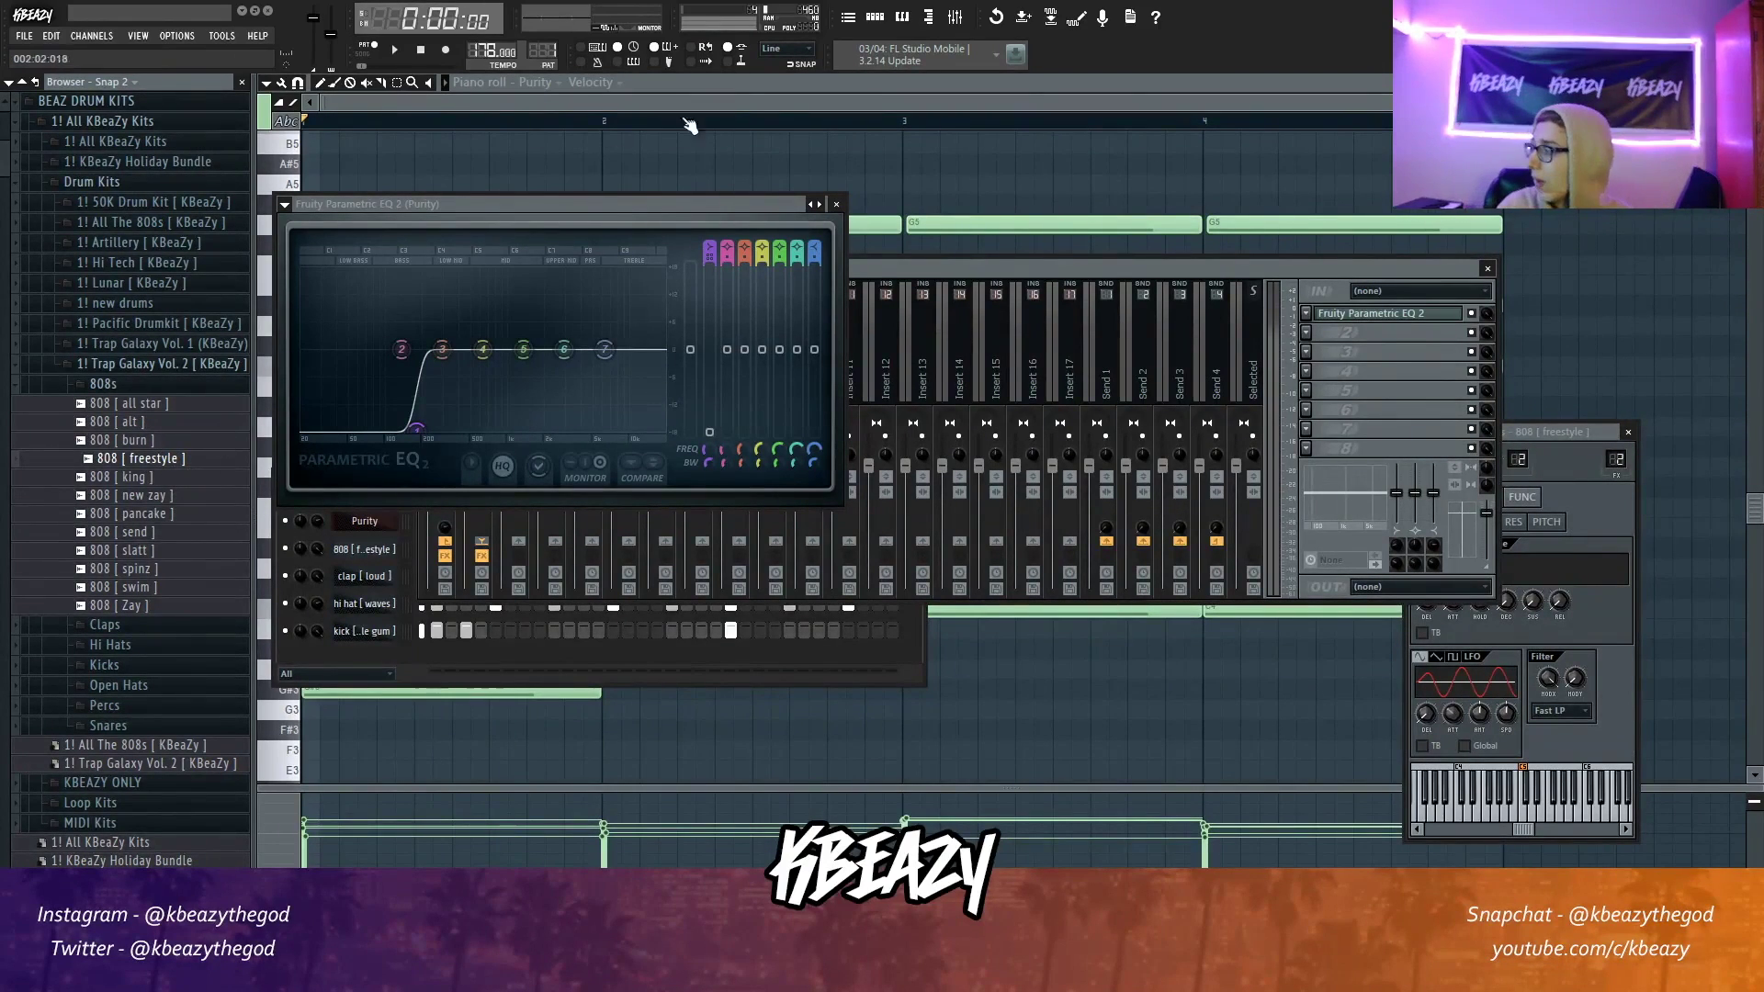
click(364, 621)
click(1487, 497)
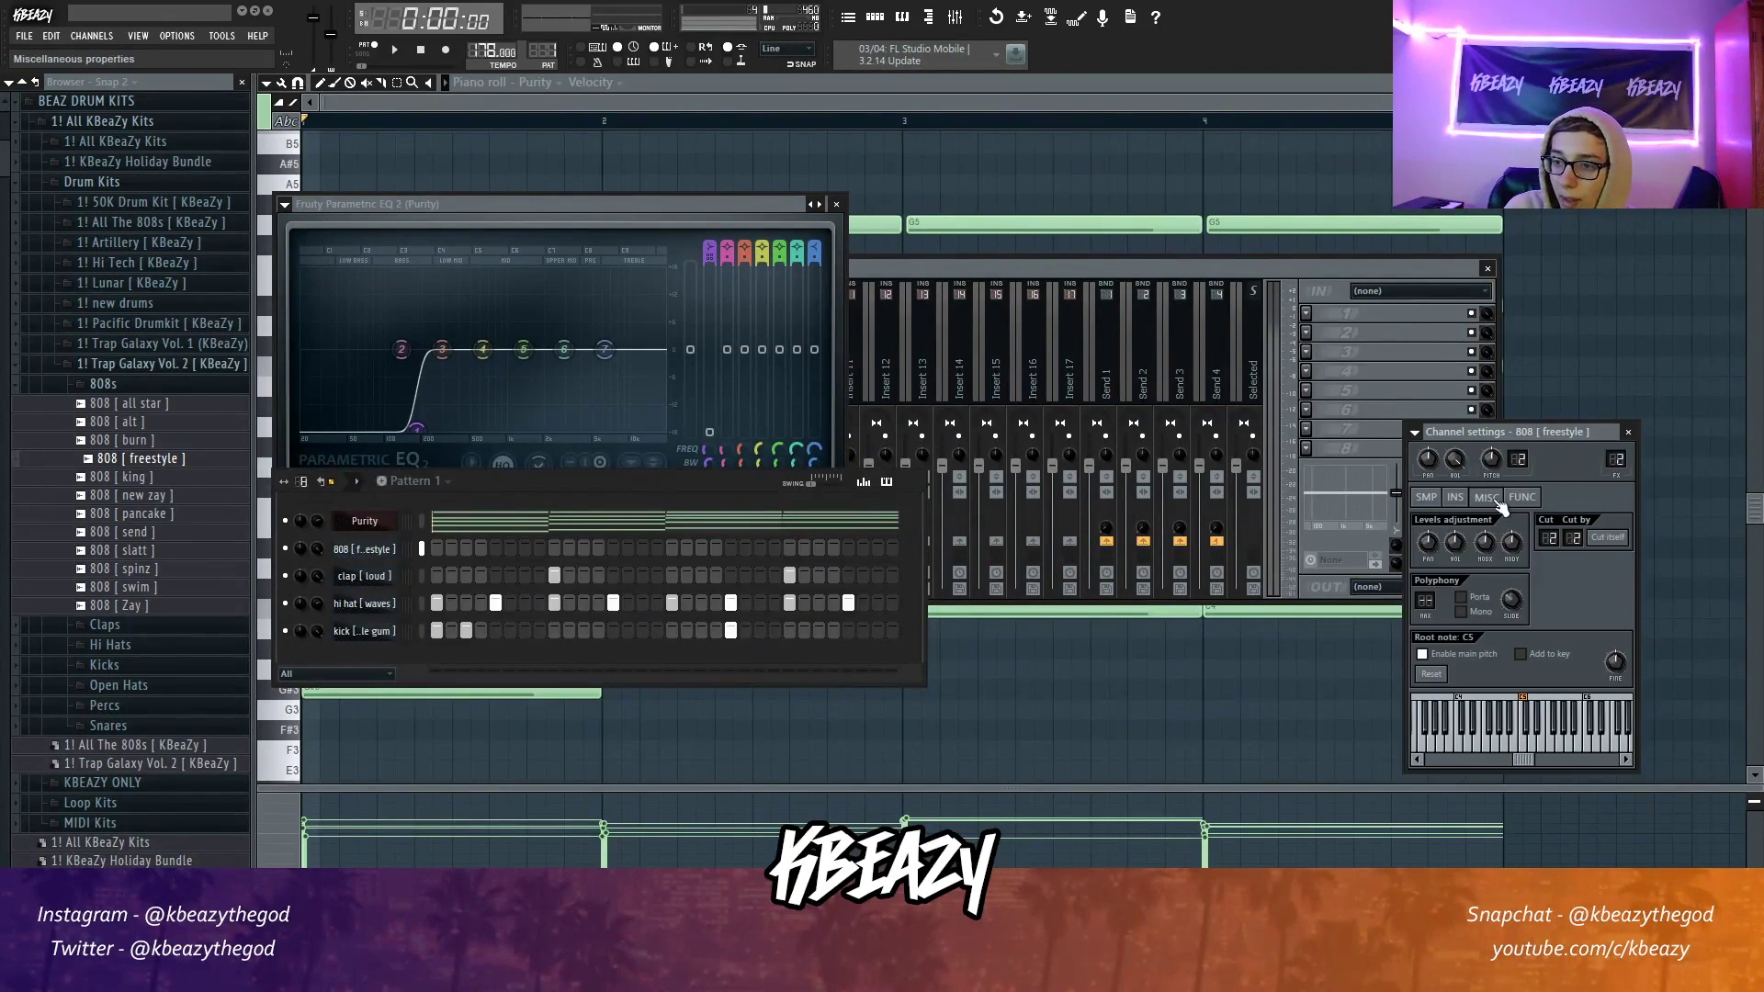
Step: Transpose all Purity chord notes up five semitones so that the highest note of the progression is C6
key(F7)
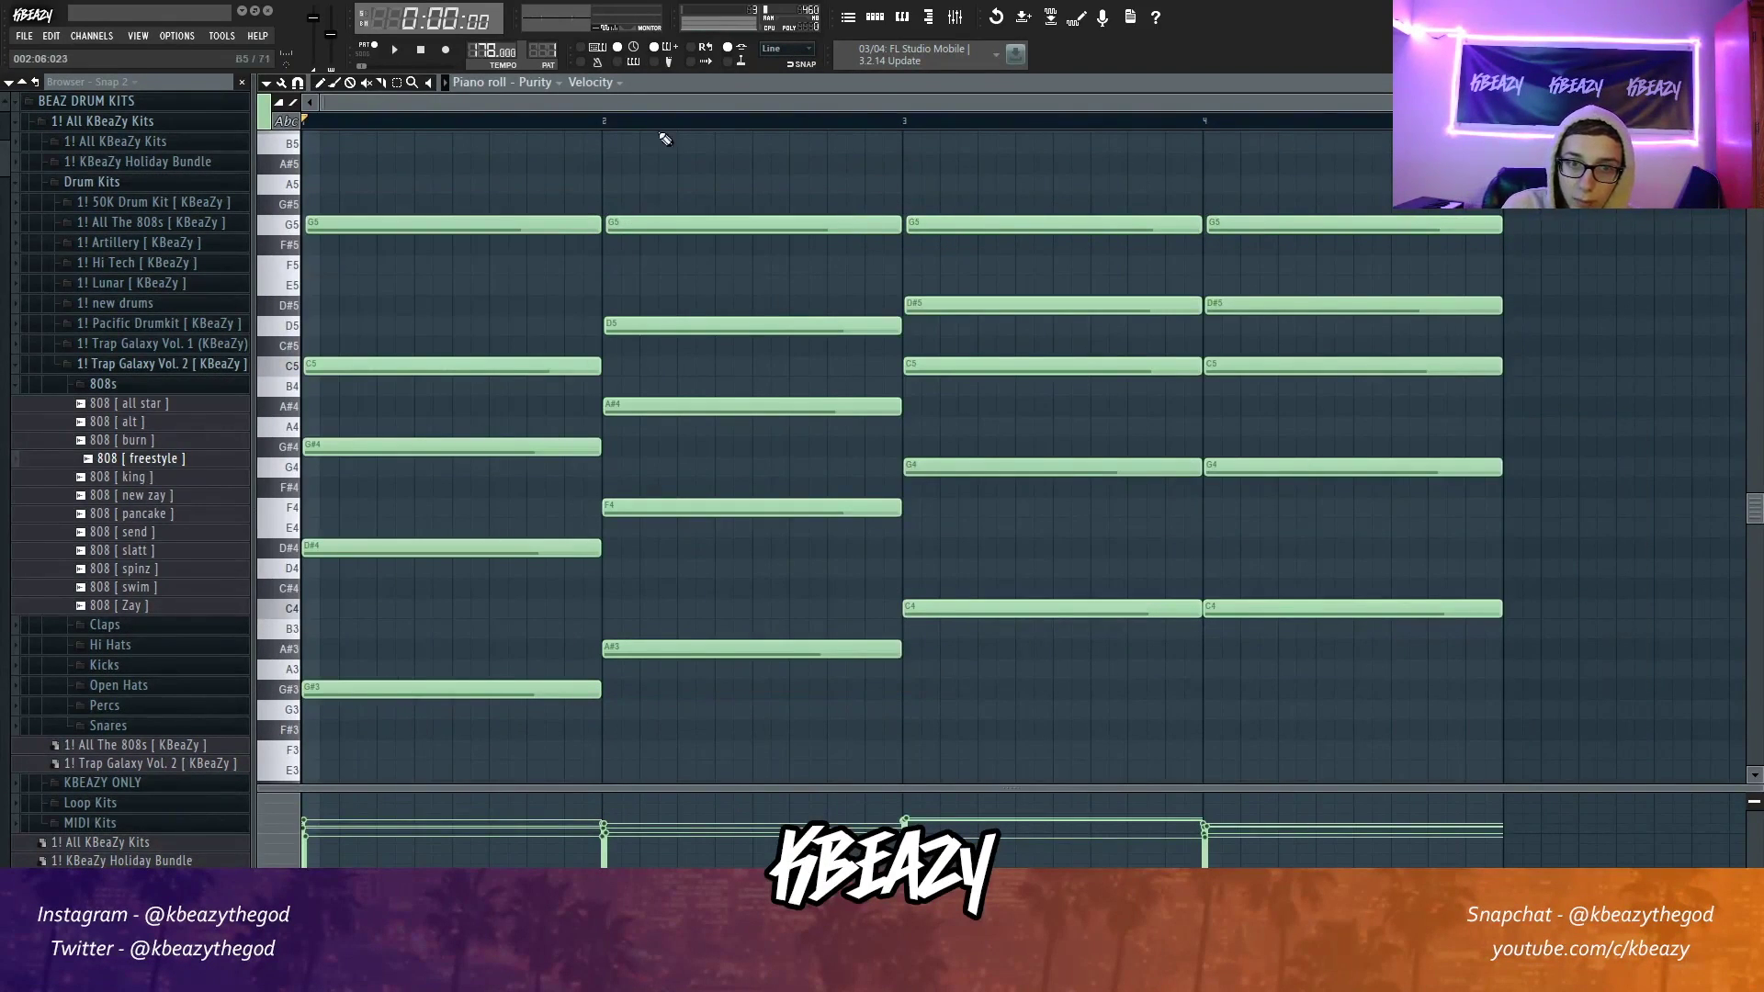
click(549, 82)
click(553, 119)
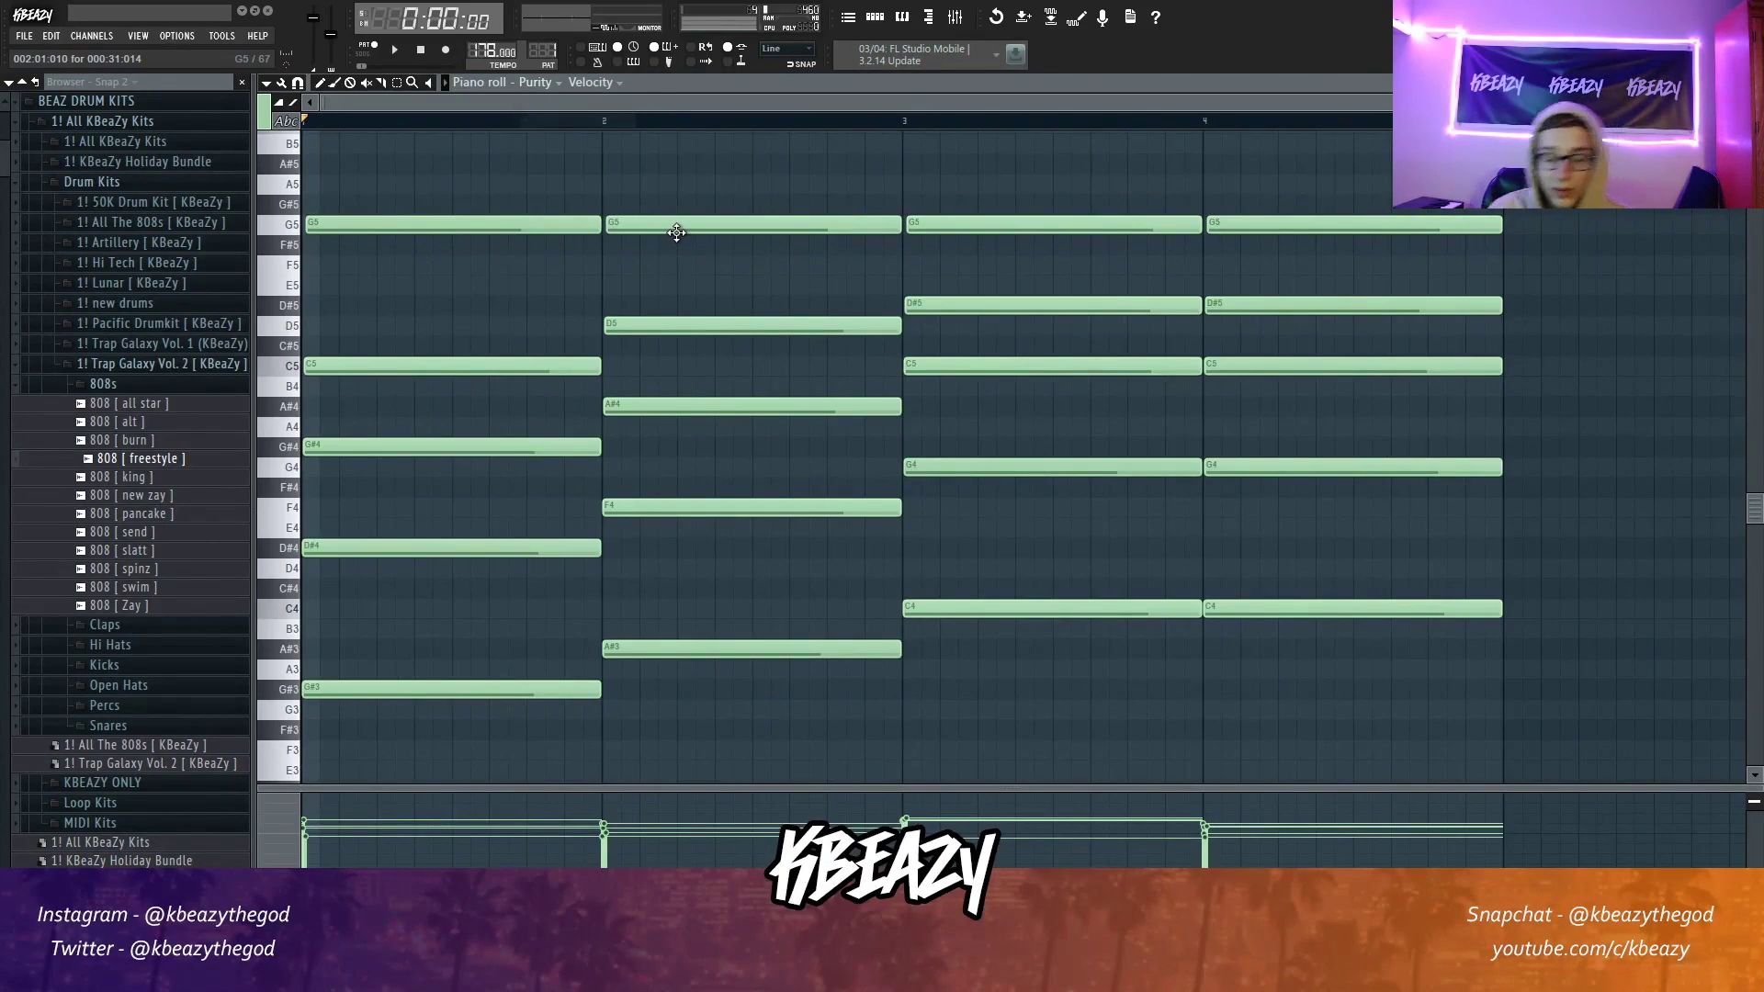
key(Up)
key(Up)
key(Up)
key(Up)
key(Up)
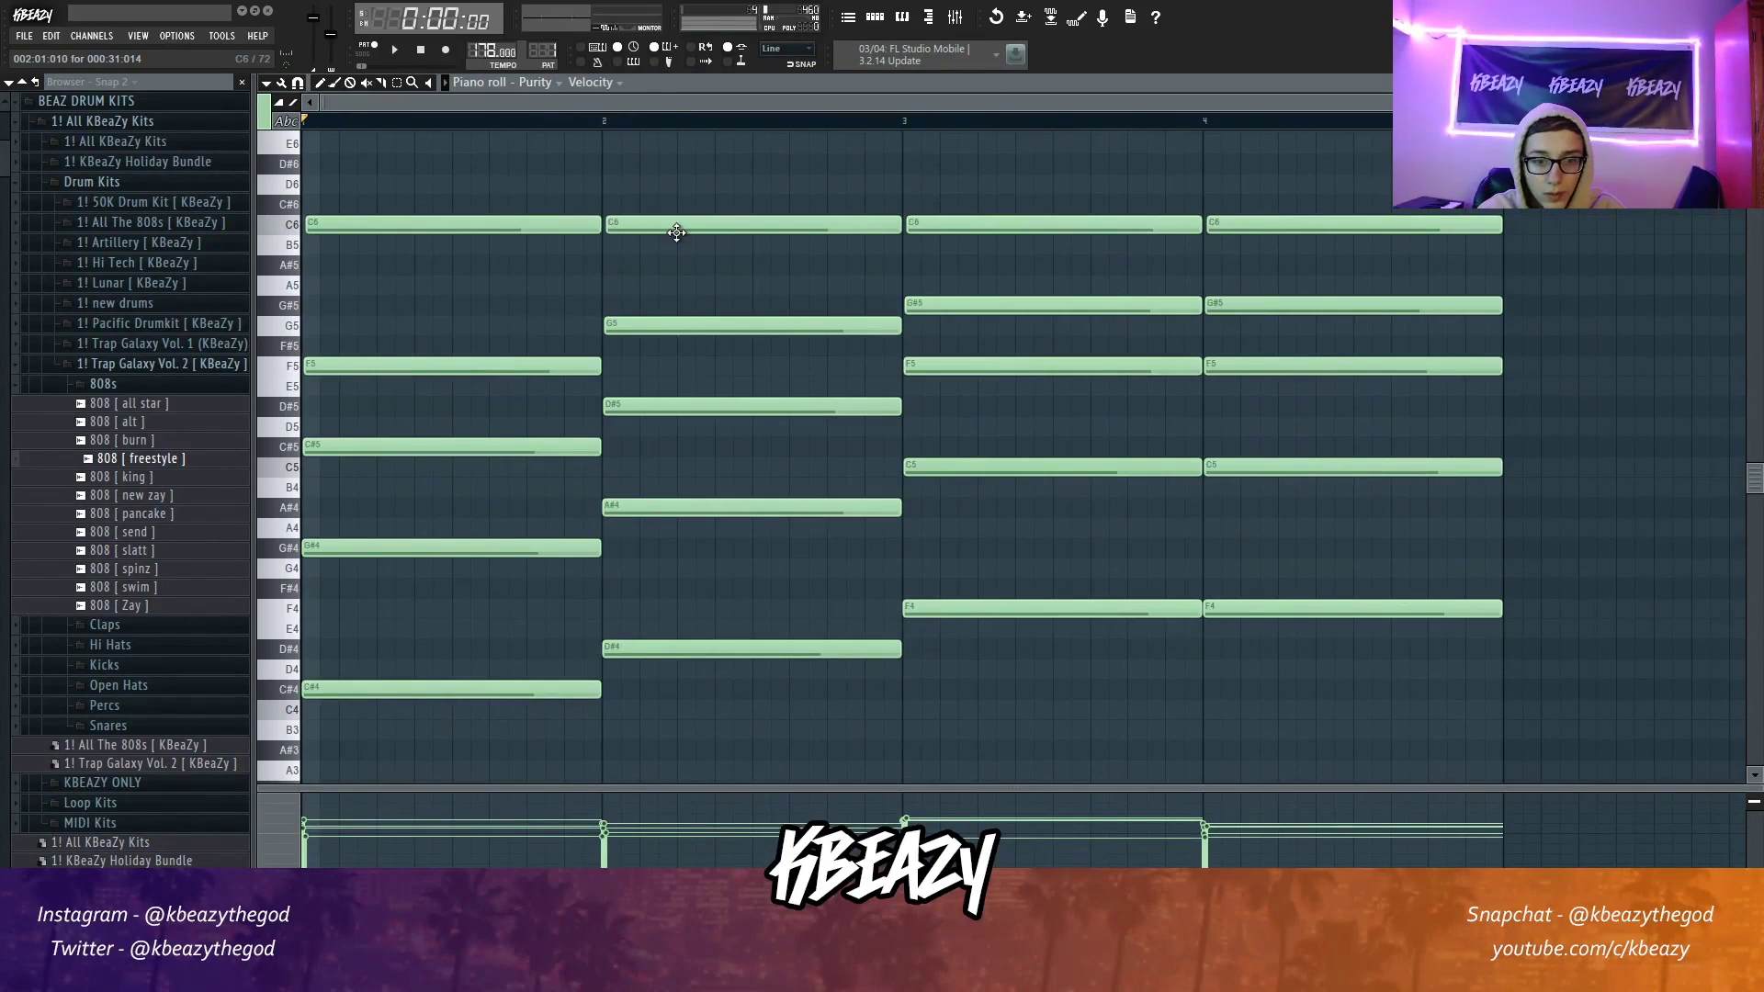
key(Up)
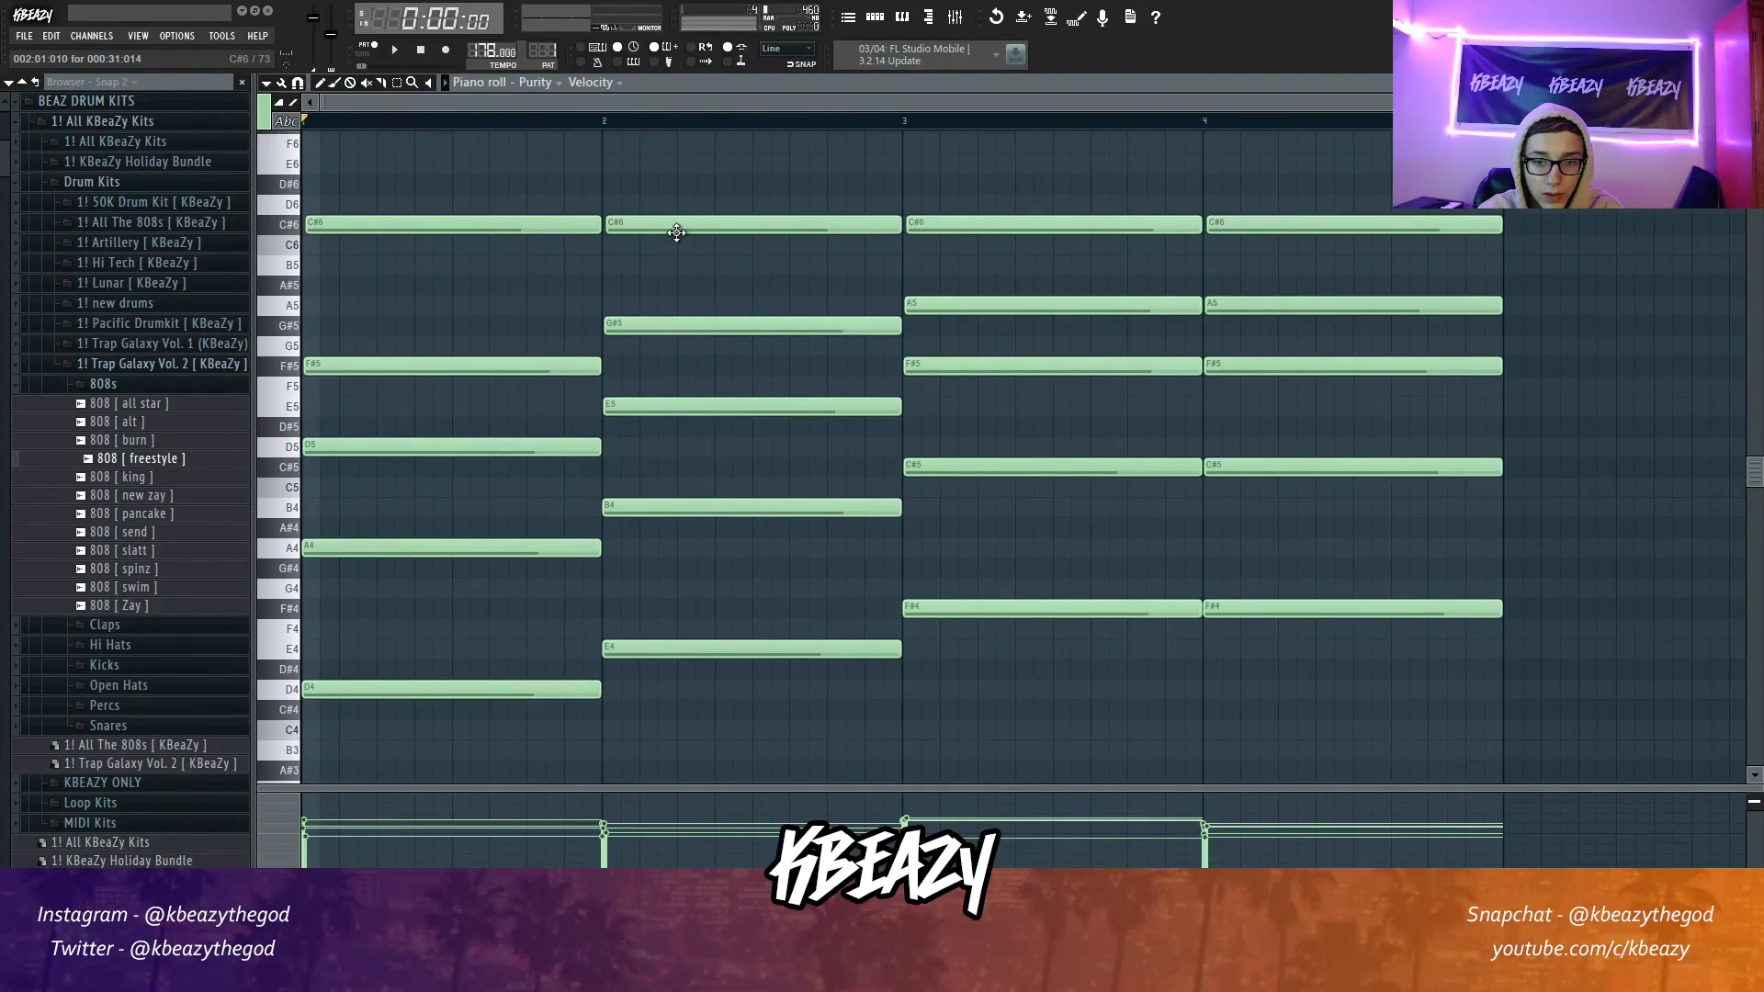
key(Down)
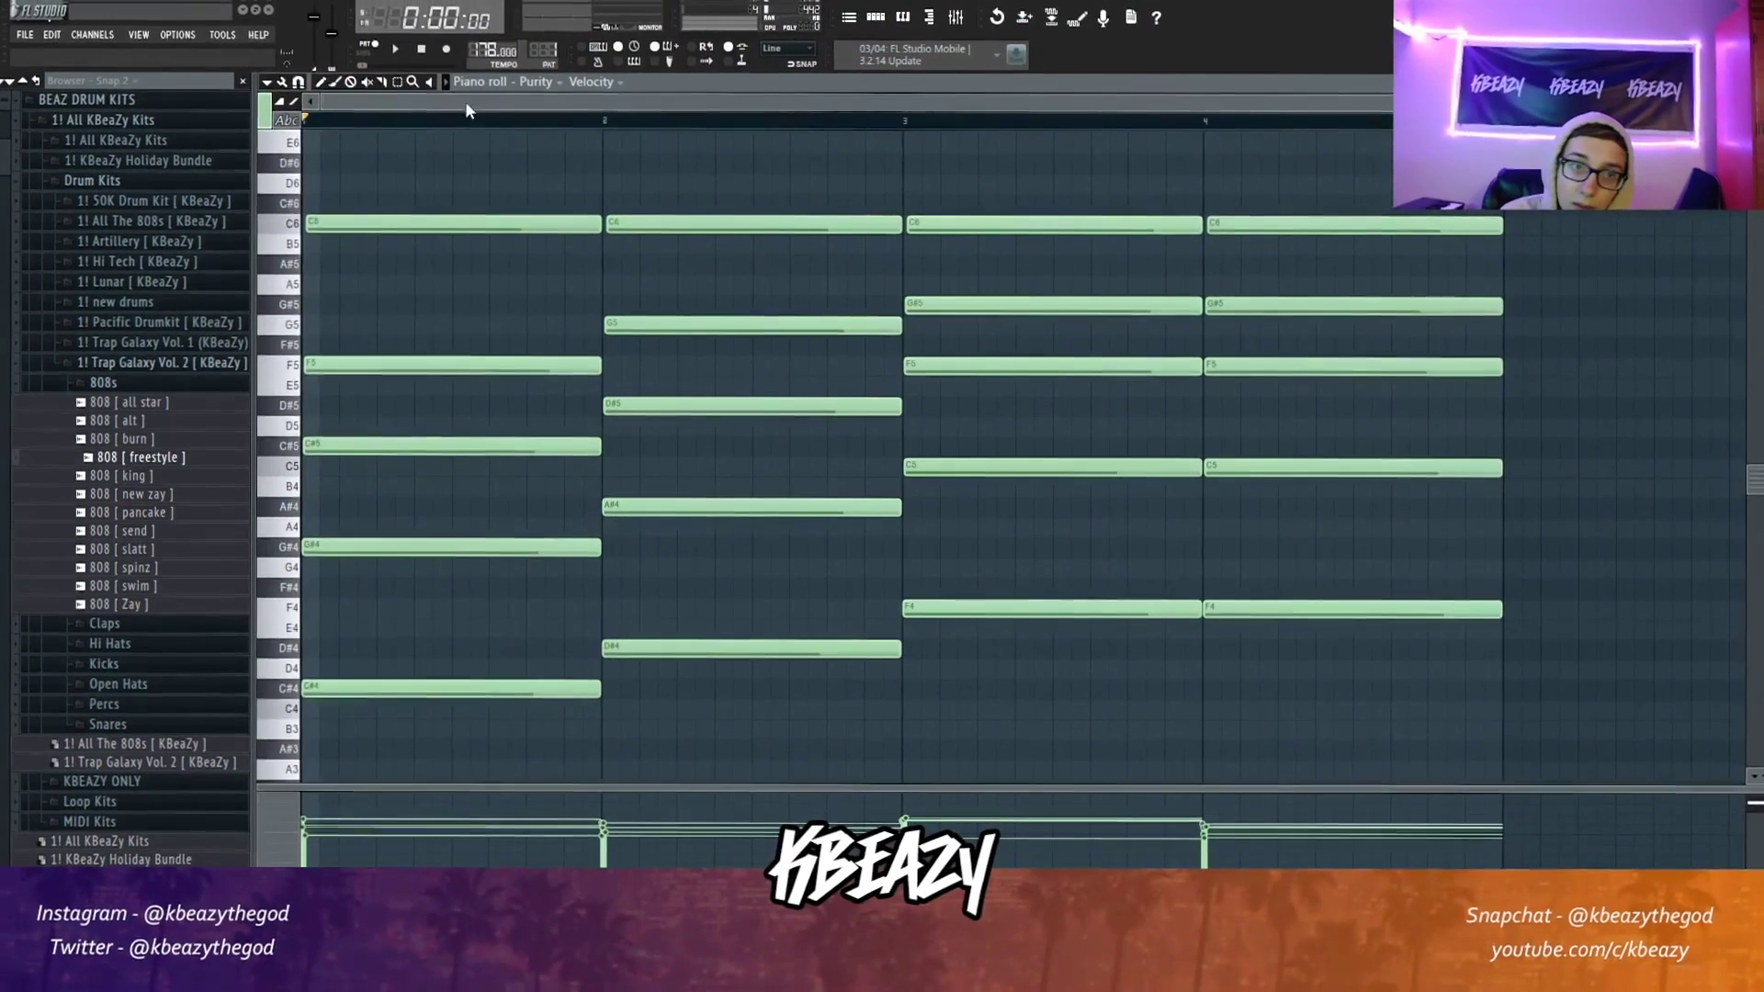
Step: Switch the piano roll to the 808 [ freestyle ] channel and place two half-bar C#5 notes at steps 1 and 21 of bar 1
key(space)
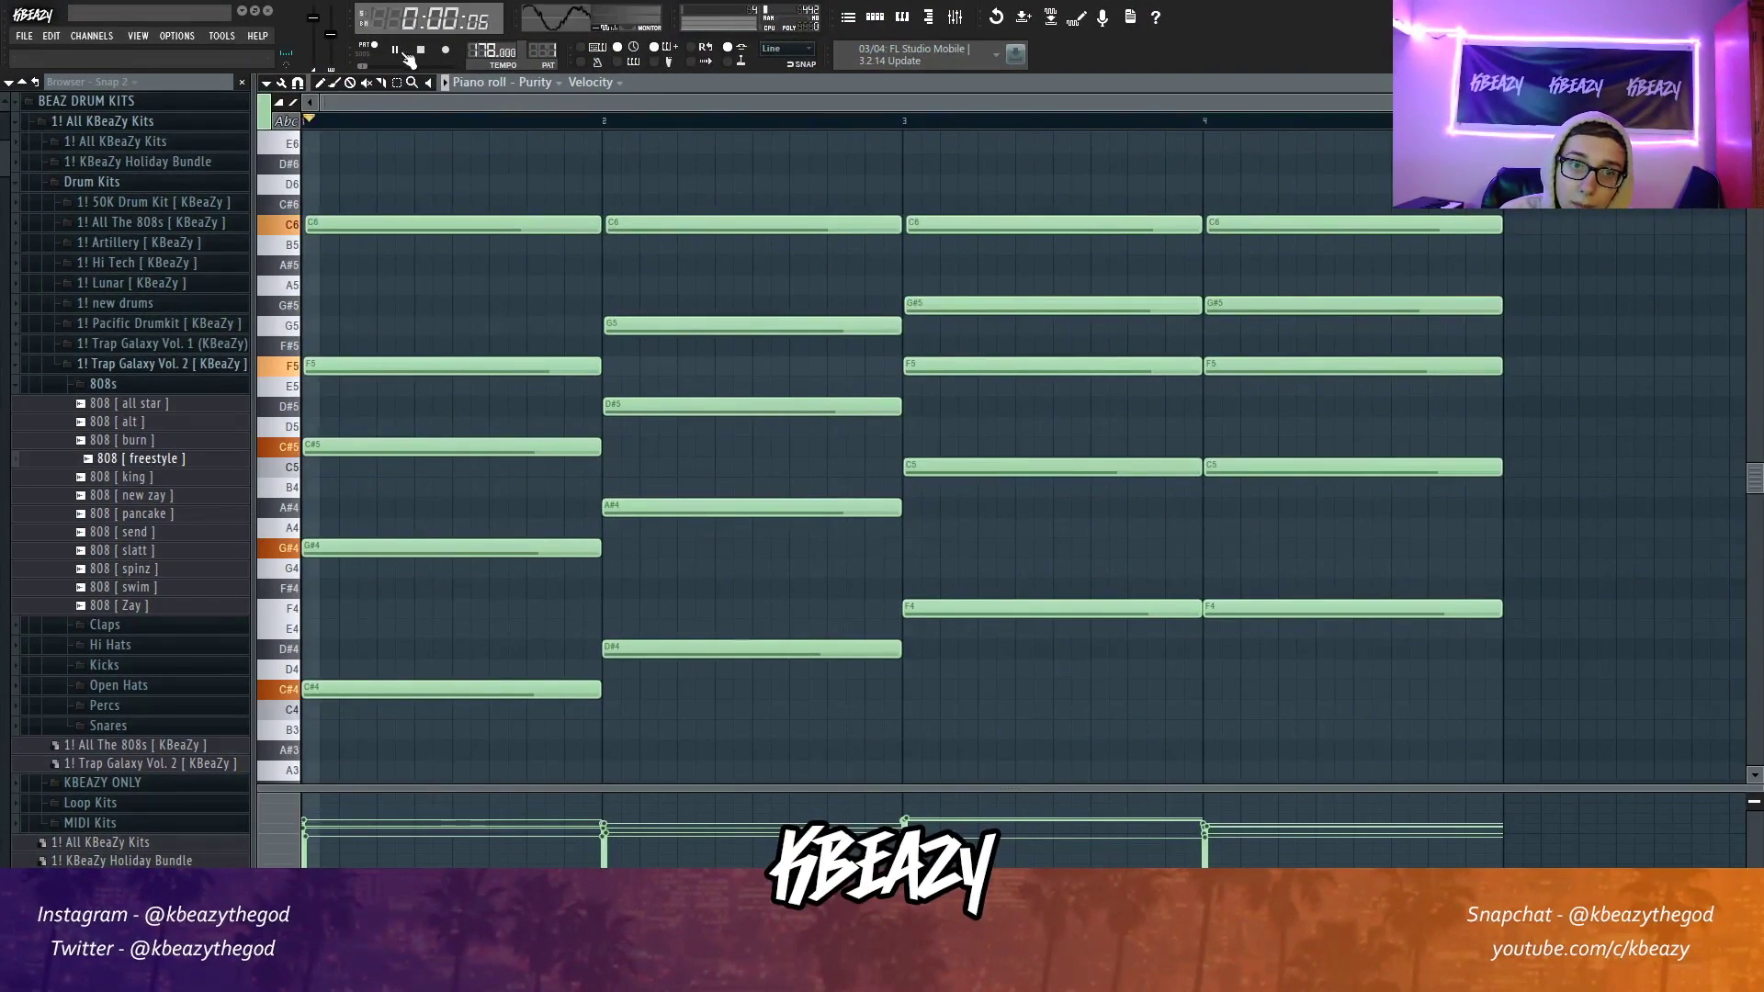
click(548, 83)
click(562, 137)
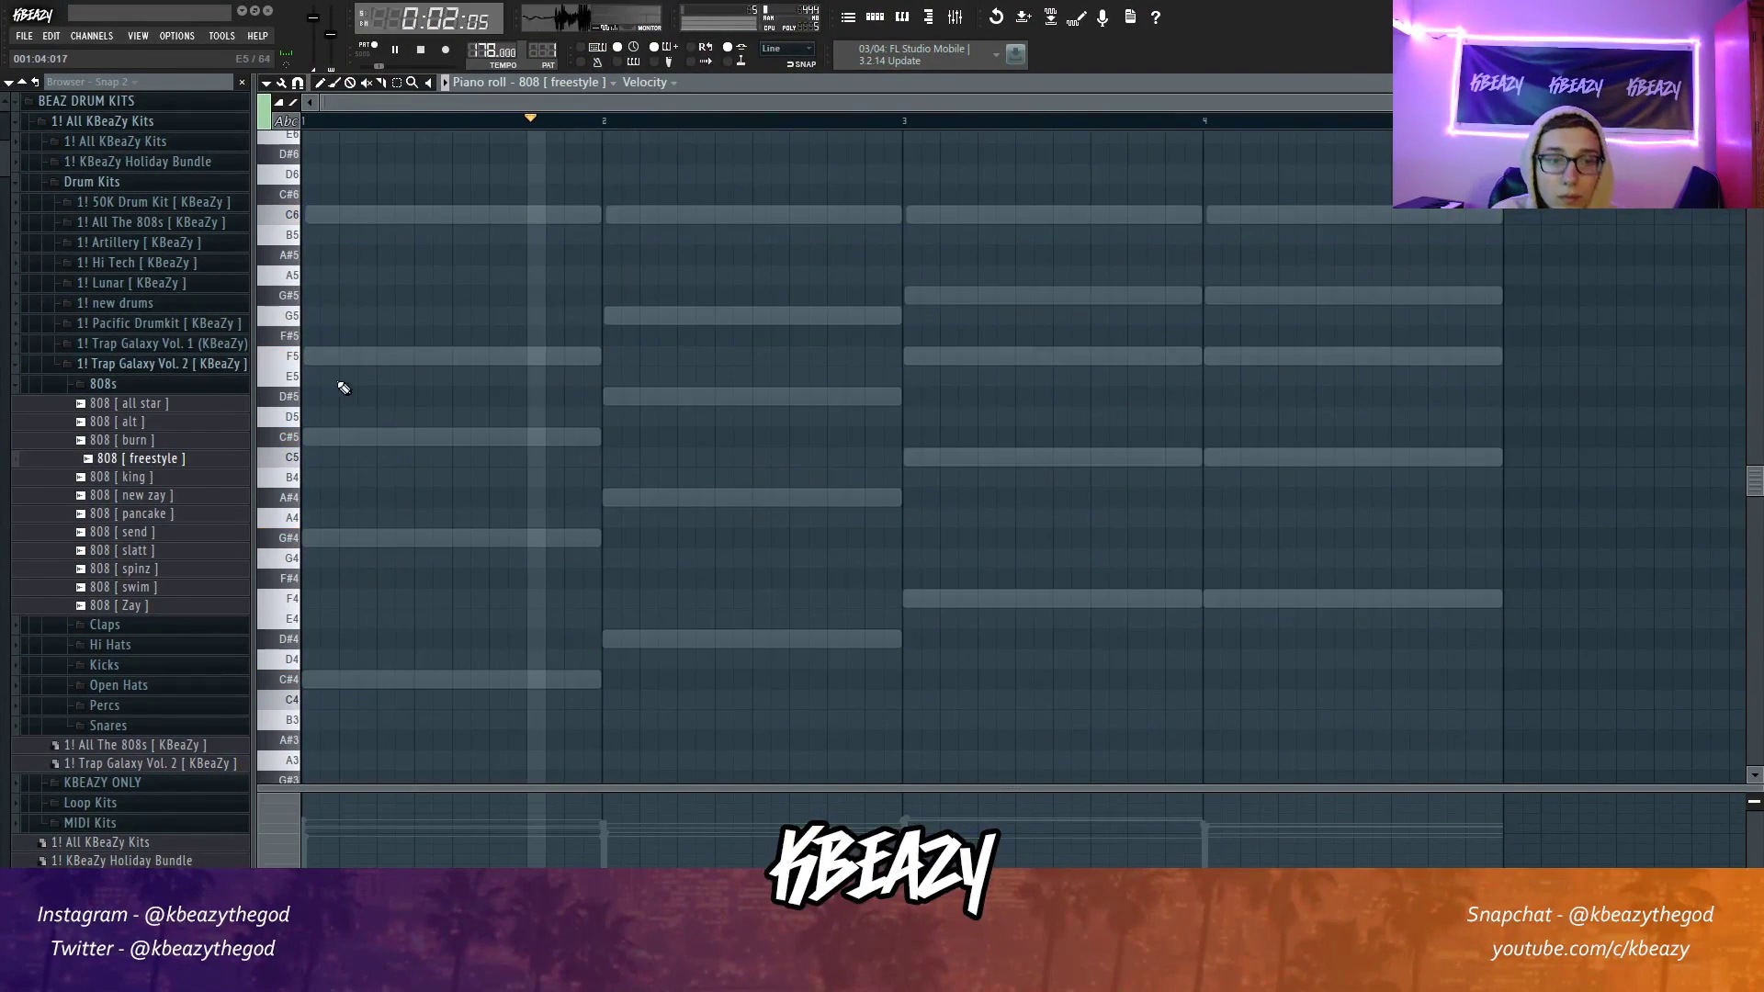
key(space)
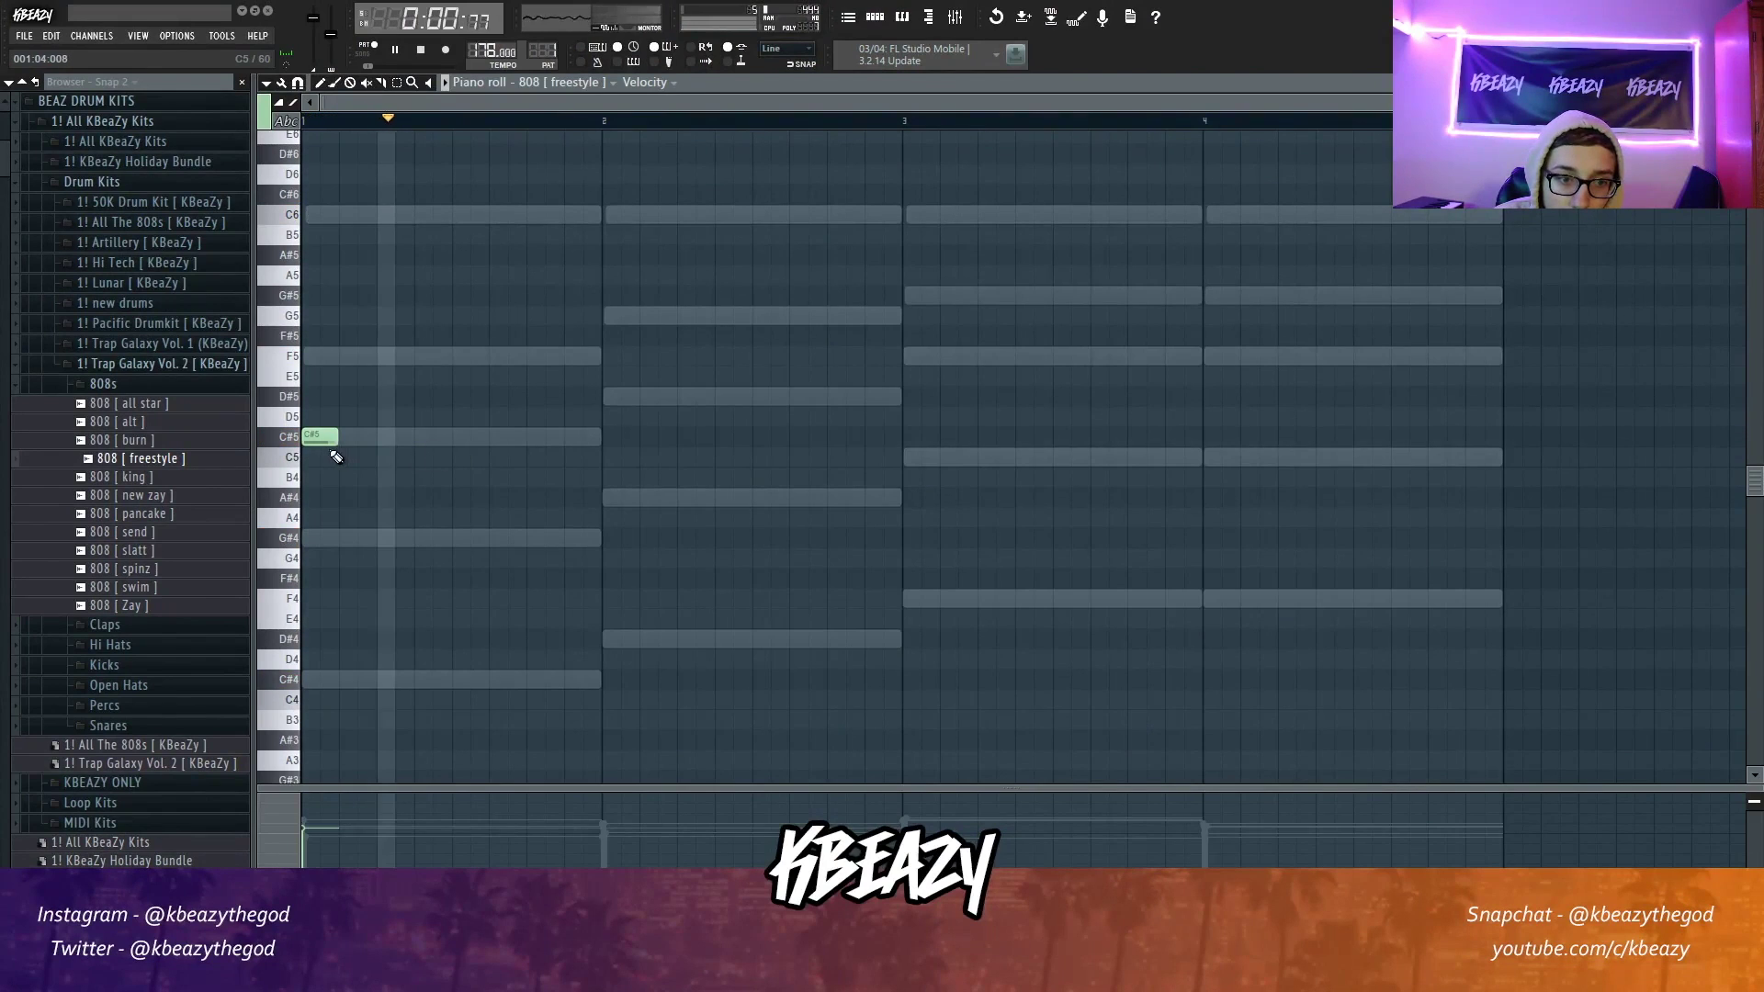
key(space)
drag(337, 437, 452, 433)
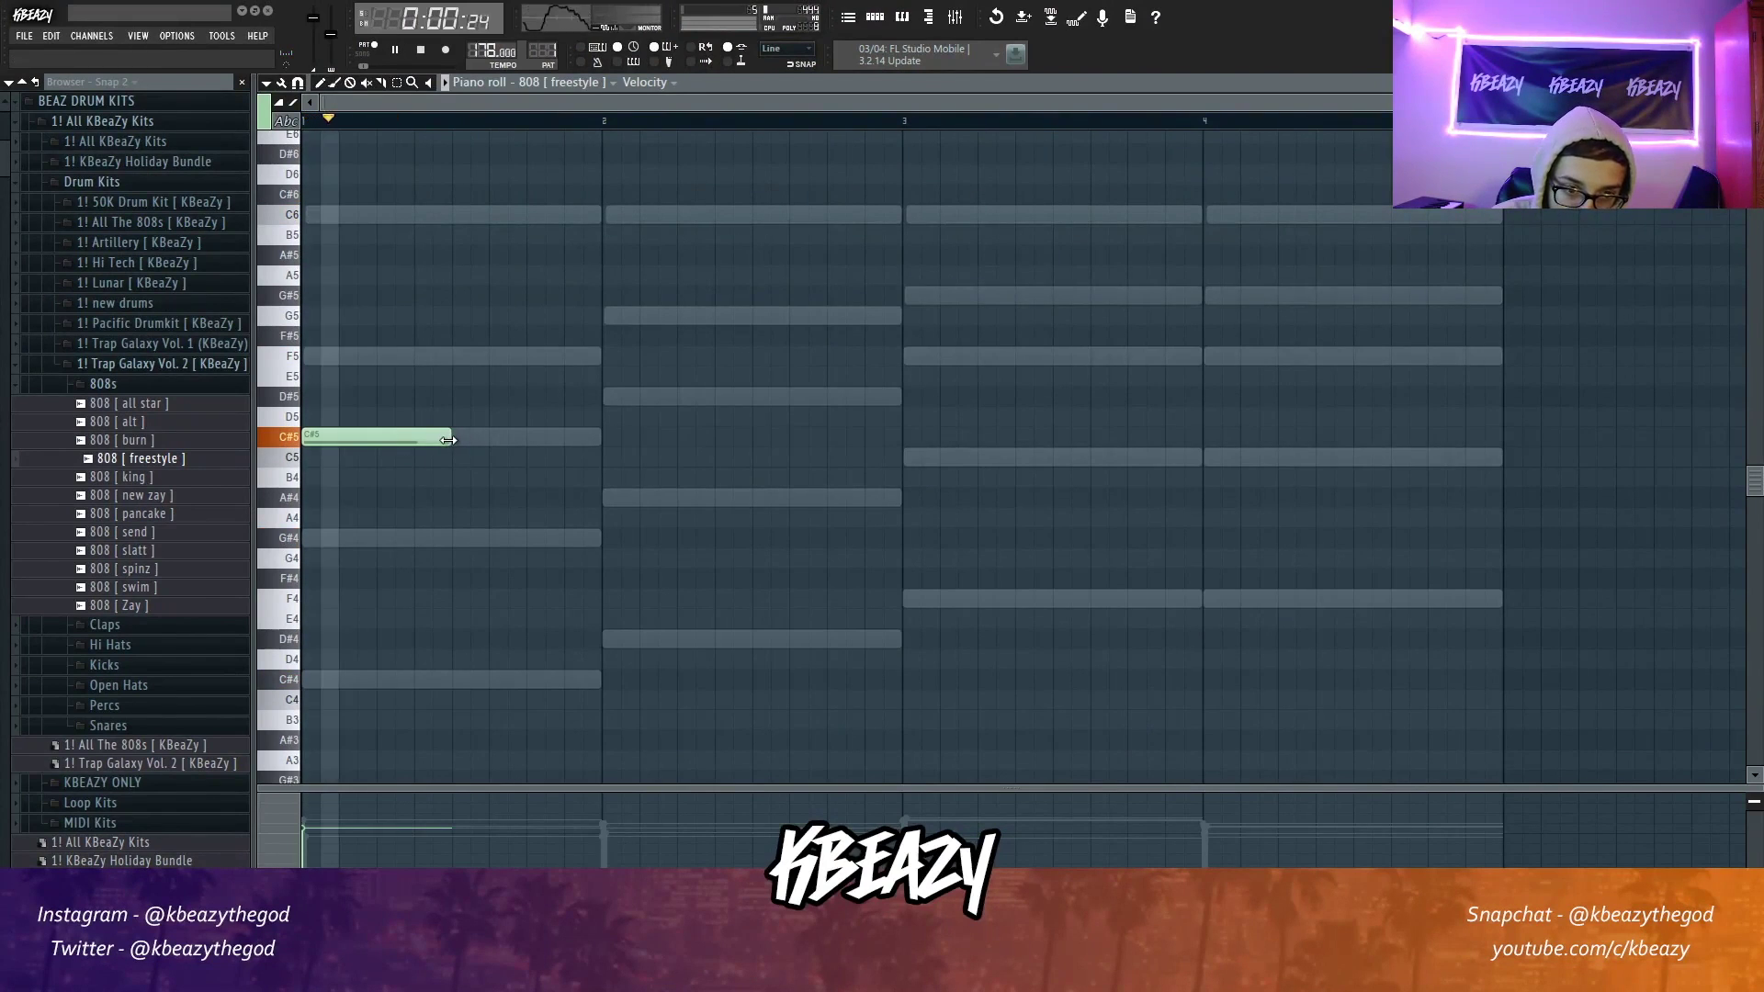
click(493, 436)
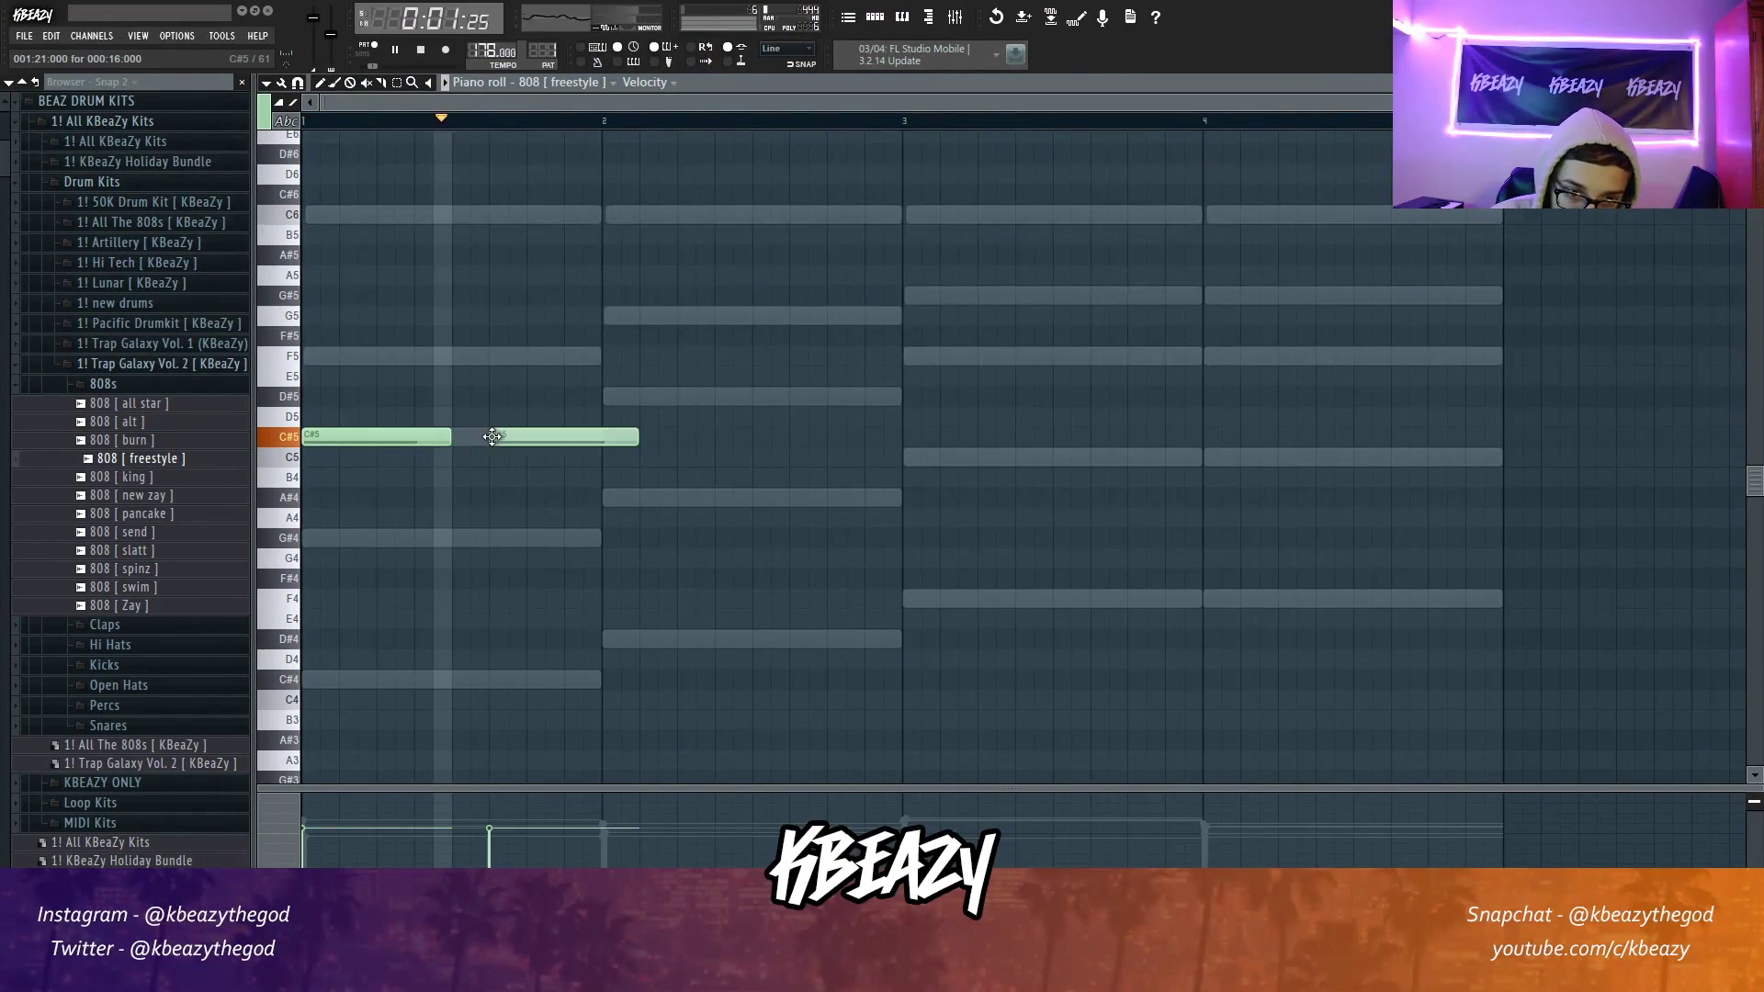
Step: Place a half-bar D#5 note at step 21 of bar 2 in the 808 piano roll and stop the playback
click(607, 397)
right_click(640, 401)
click(795, 397)
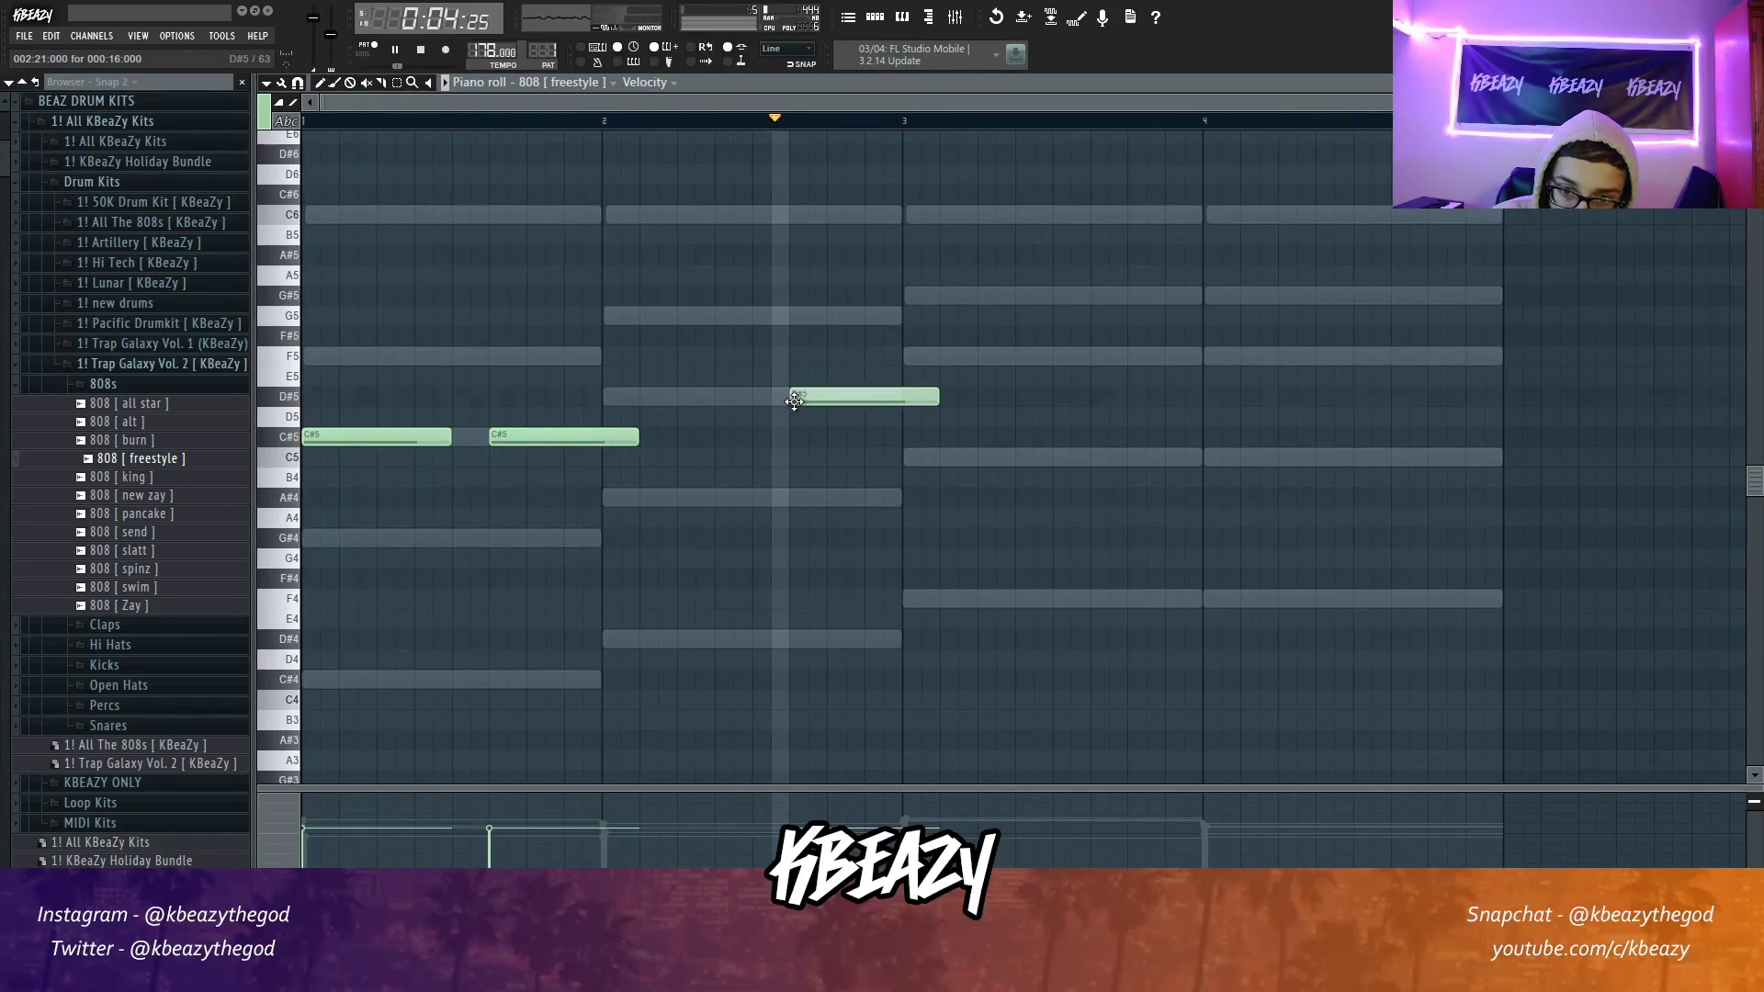
click(905, 458)
key(space)
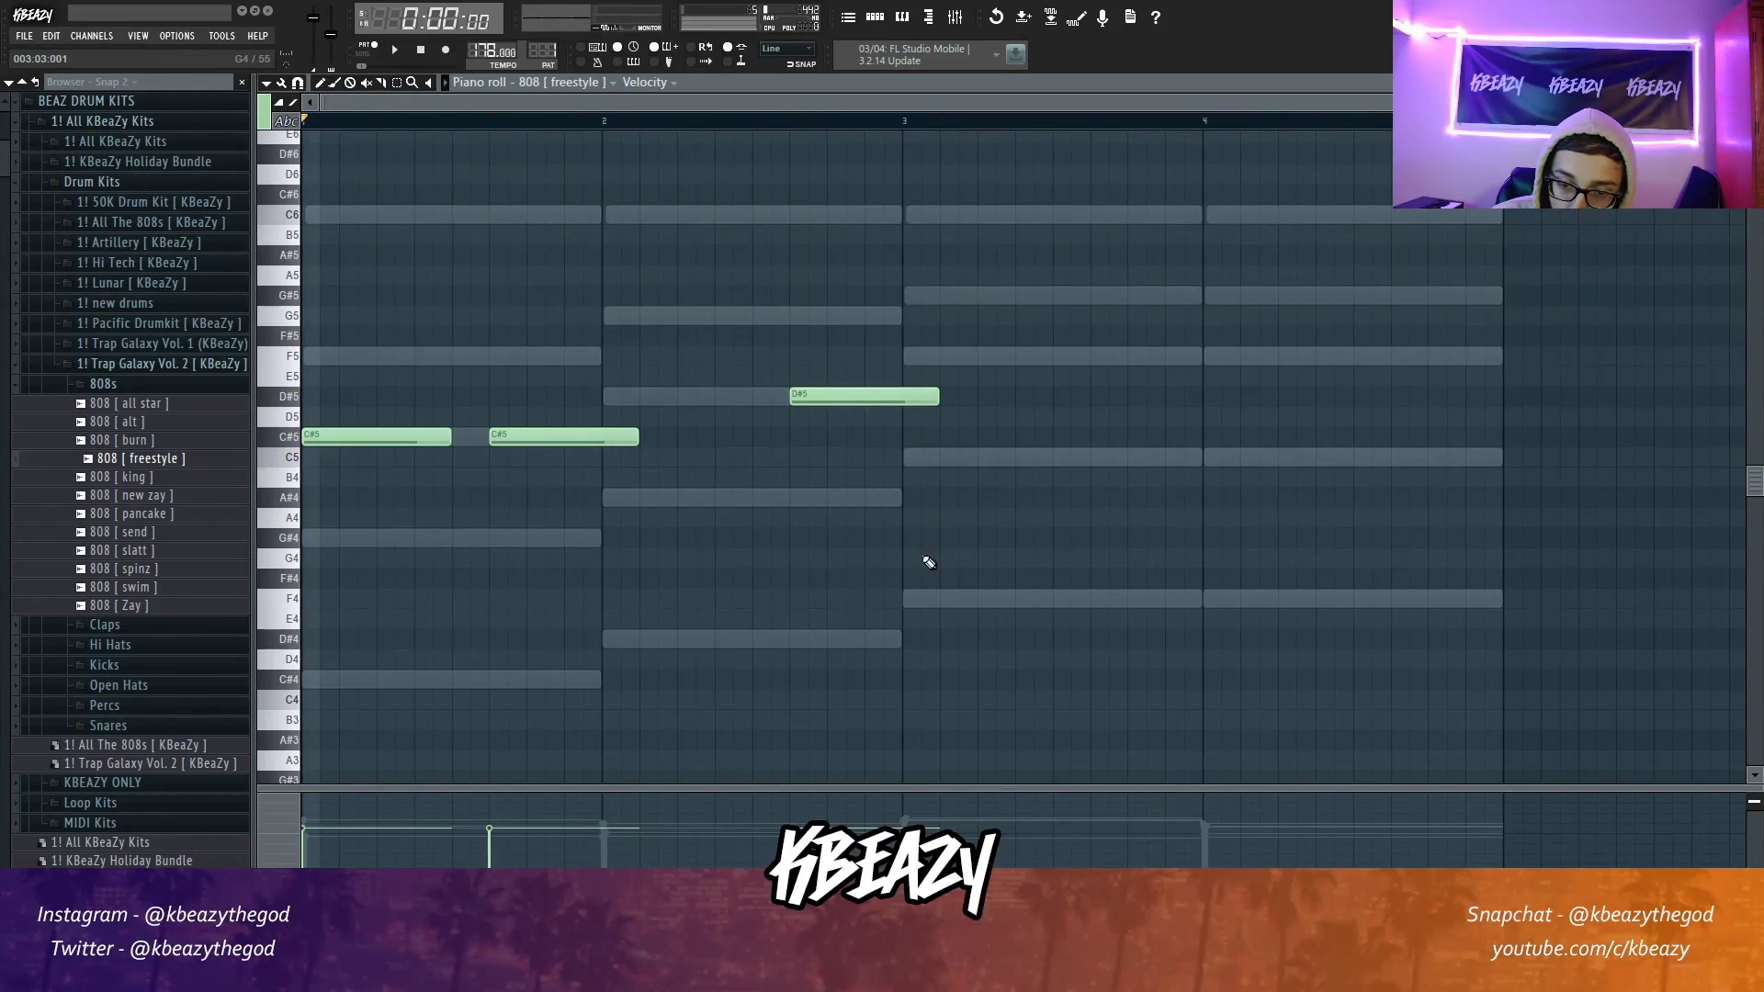
Step: Add half-bar 808 notes on D#5 at the start of bar 2 and on C5 at the start of bar 3
click(908, 538)
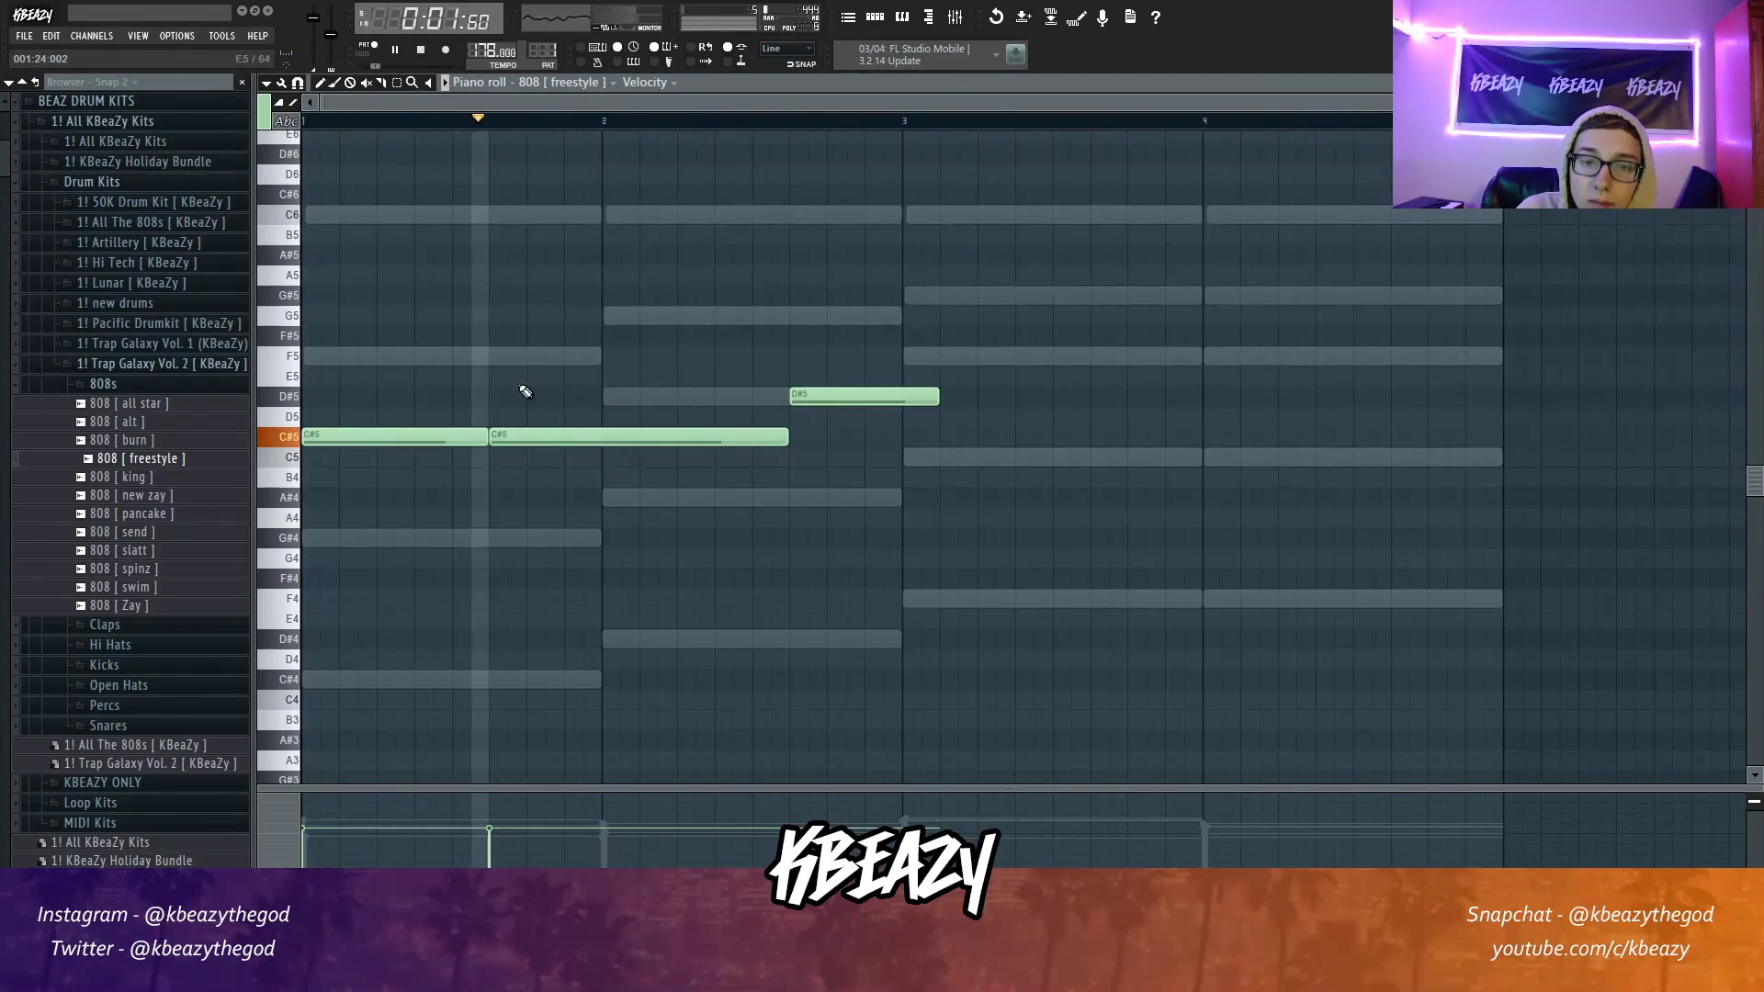
click(607, 397)
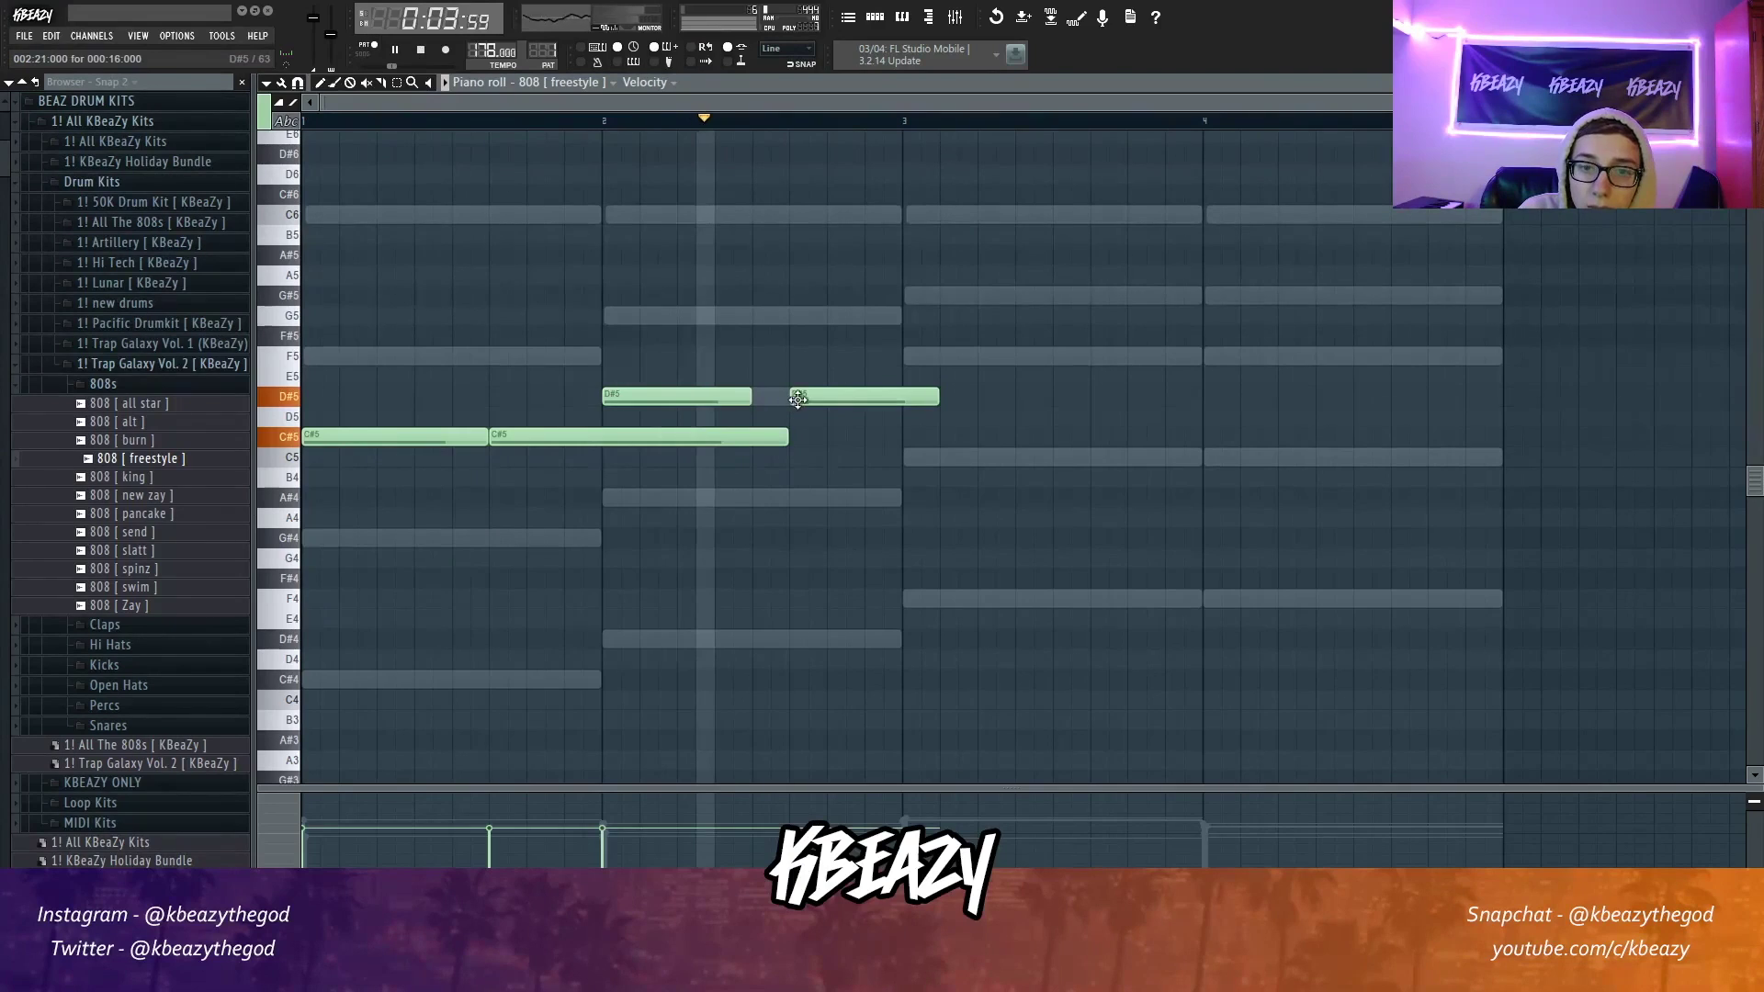
click(905, 457)
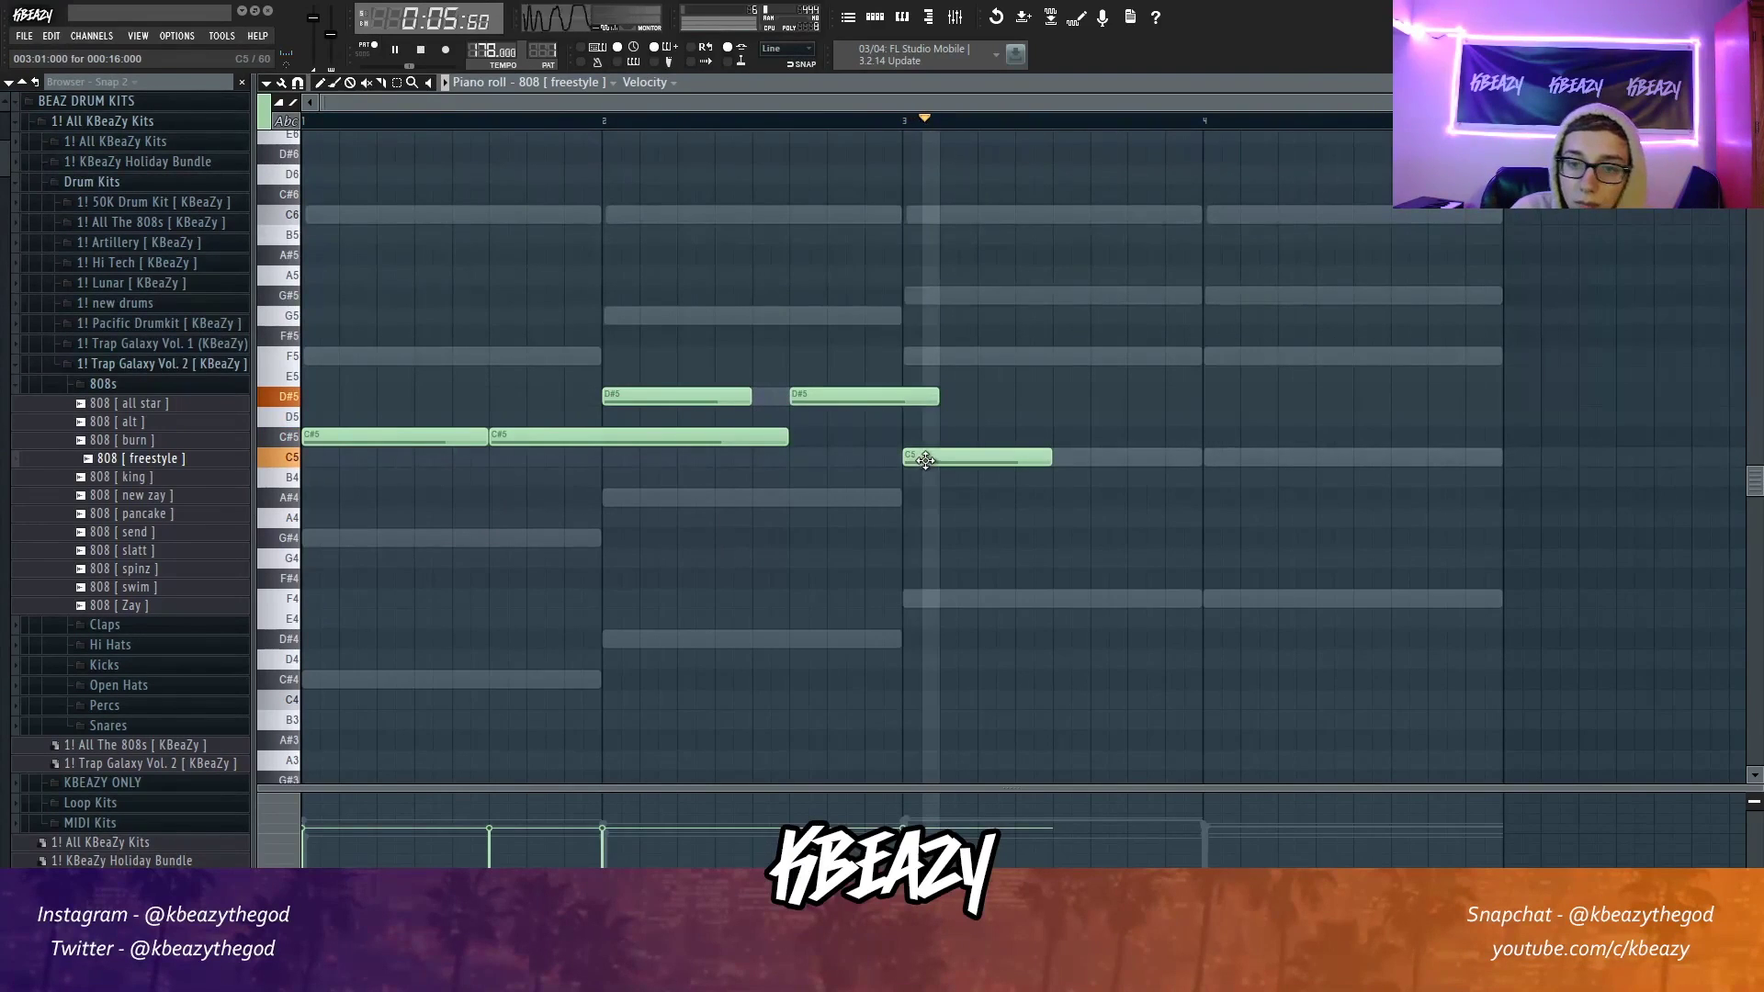
Step: Close the gaps between the 808 notes in bars 1 and 2, and replace bar 3's C5 note with F5 notes at steps 1 and 21
key(space)
key(ctrl+l)
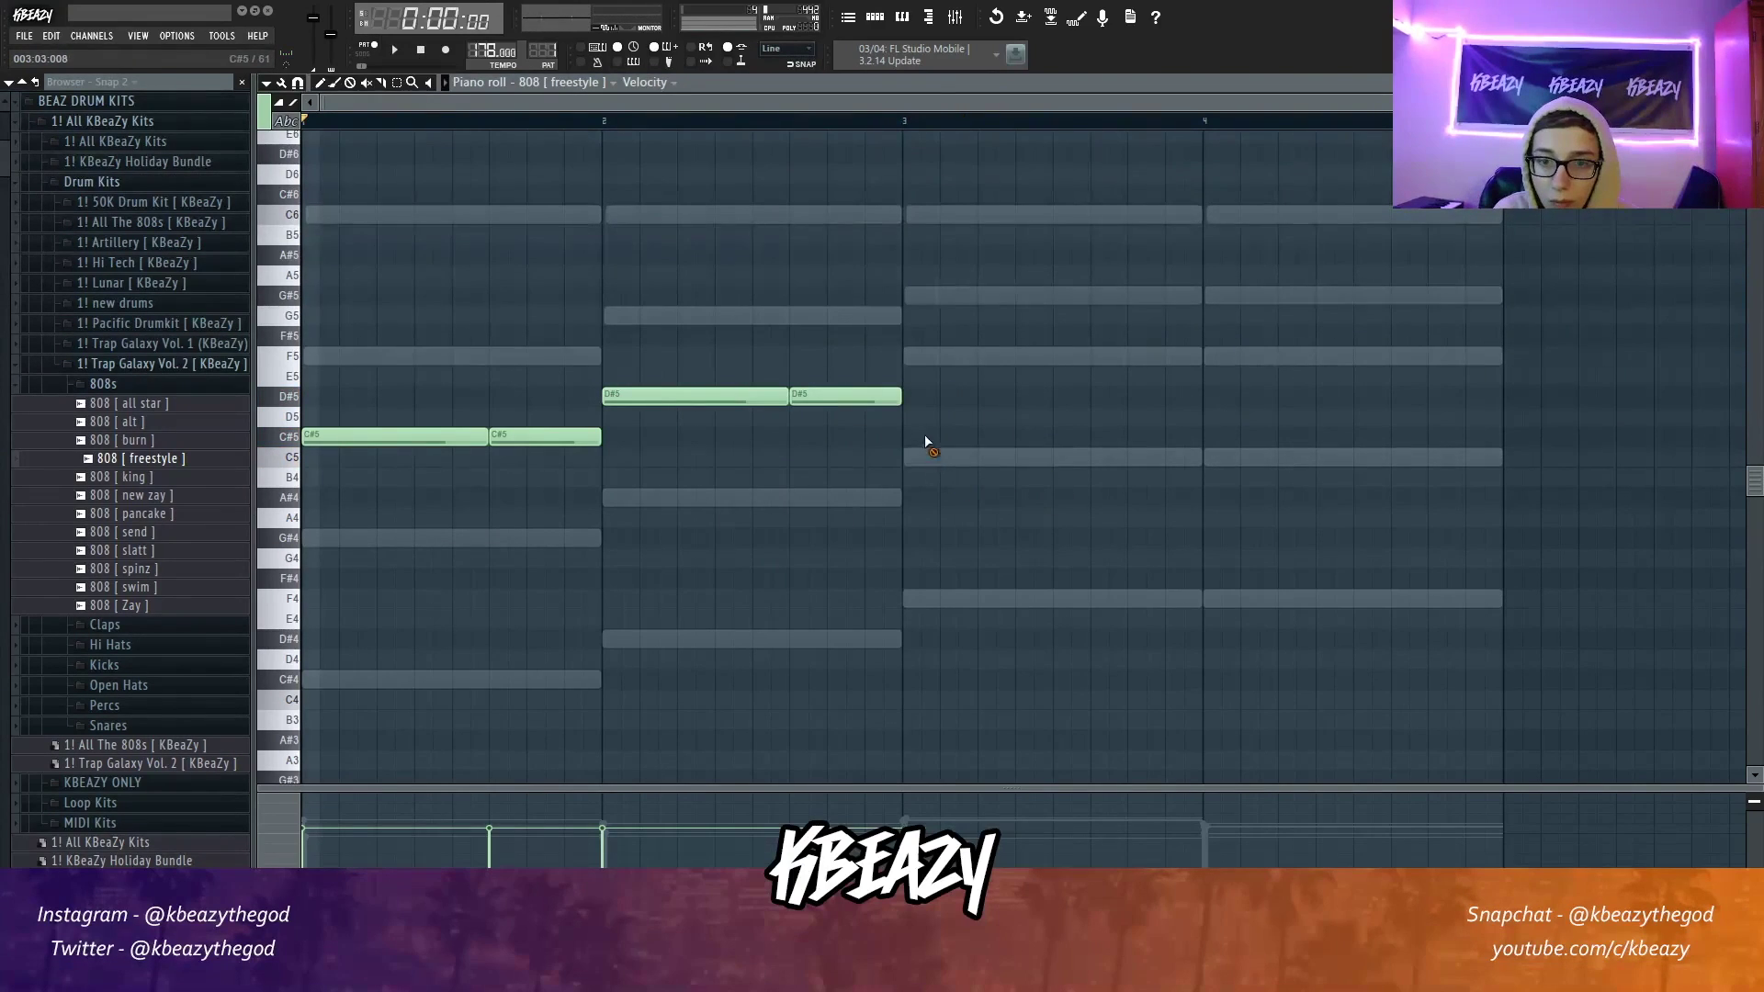
click(906, 356)
drag(1067, 358, 1106, 358)
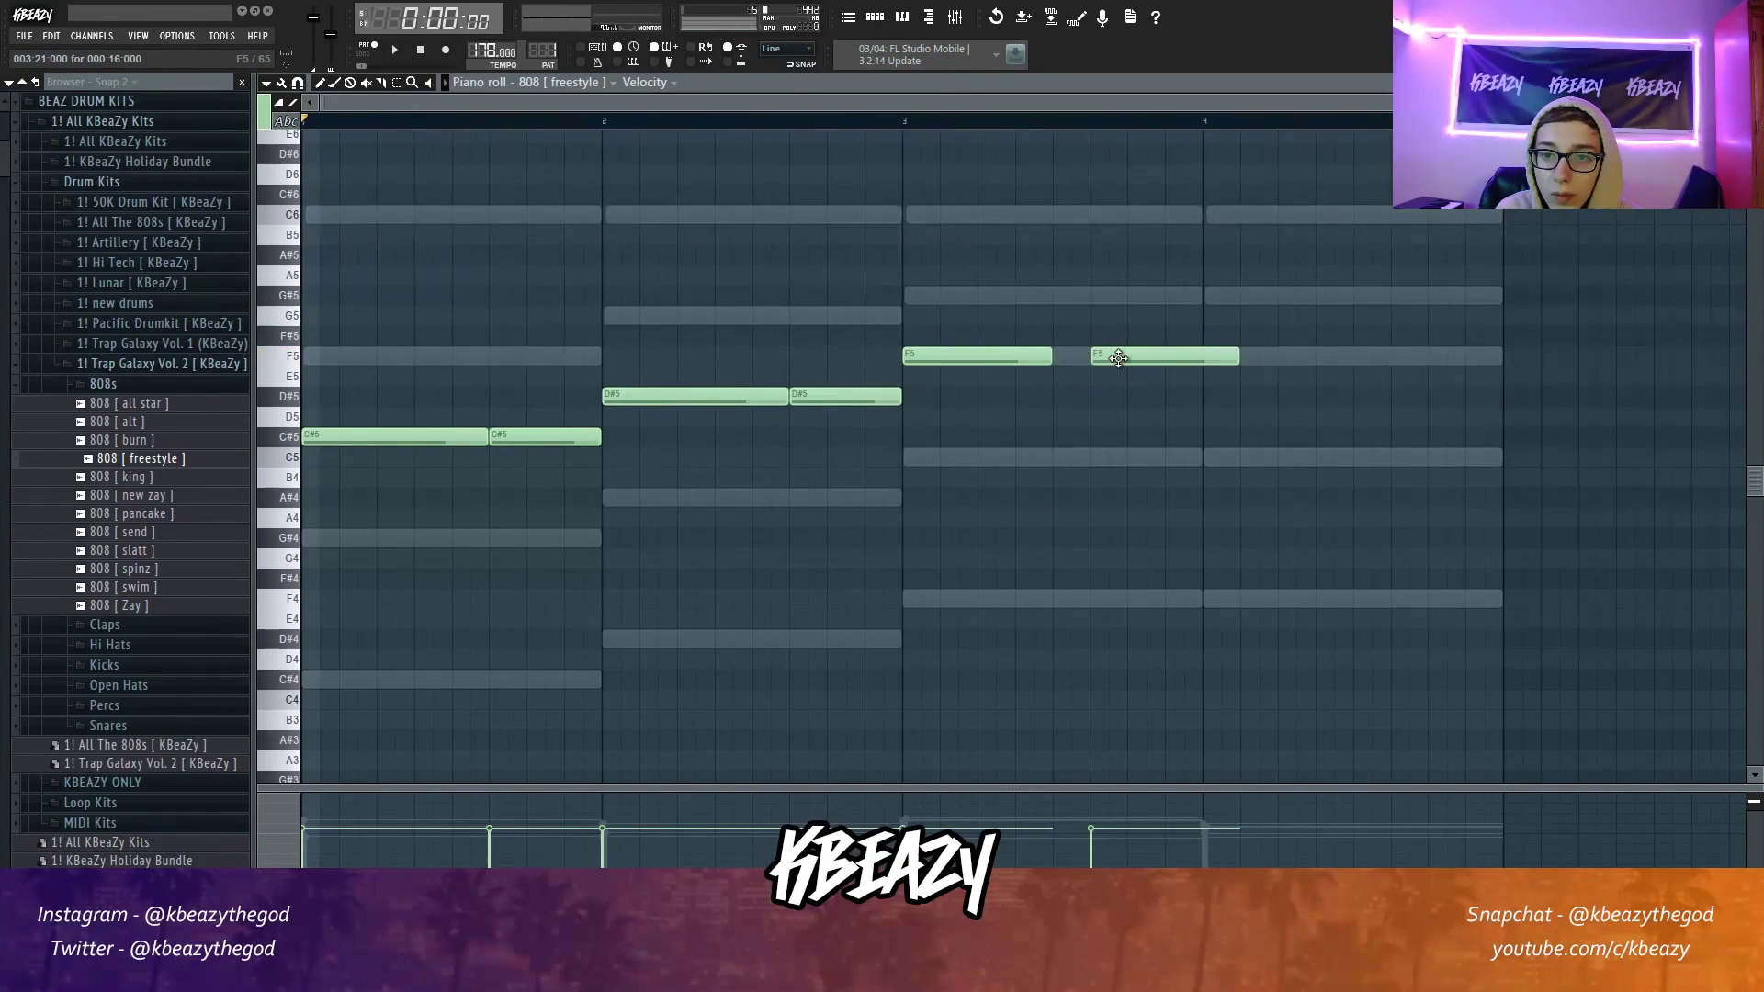
Step: Add 808 notes on F5 at steps 1 and 19 of bar 4, with the last one ending at the bar's end
click(1202, 354)
drag(1413, 357, 1386, 351)
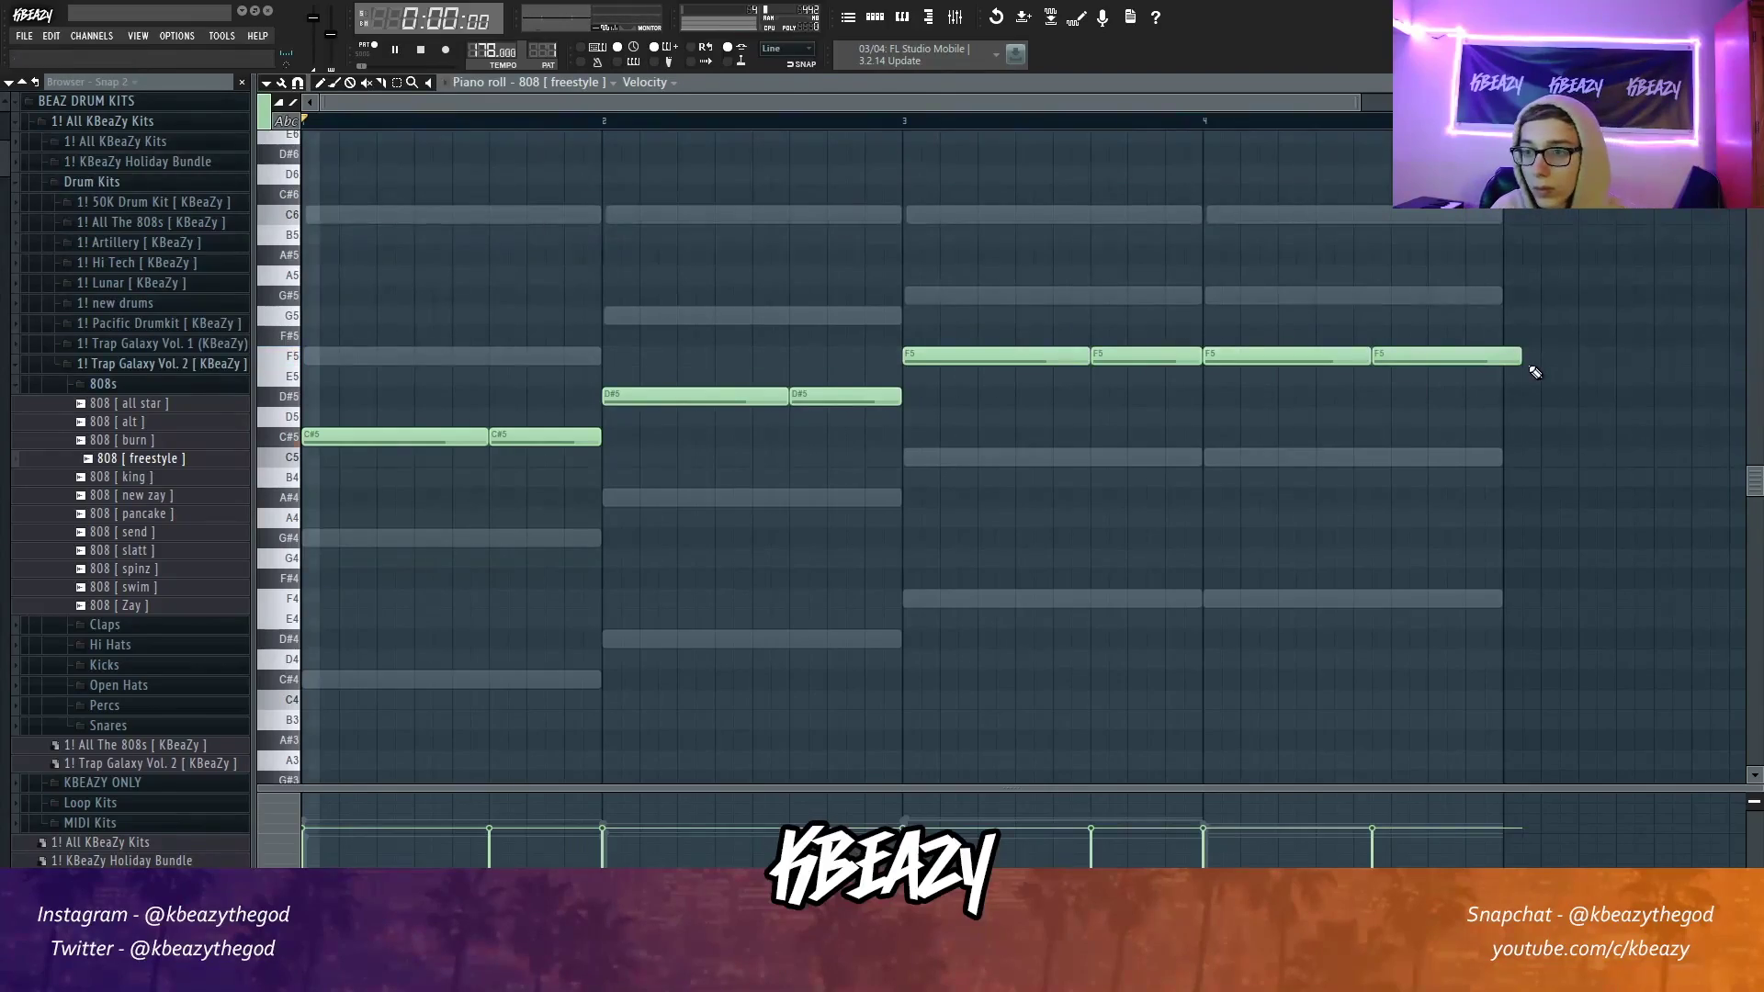
drag(1521, 362, 1502, 363)
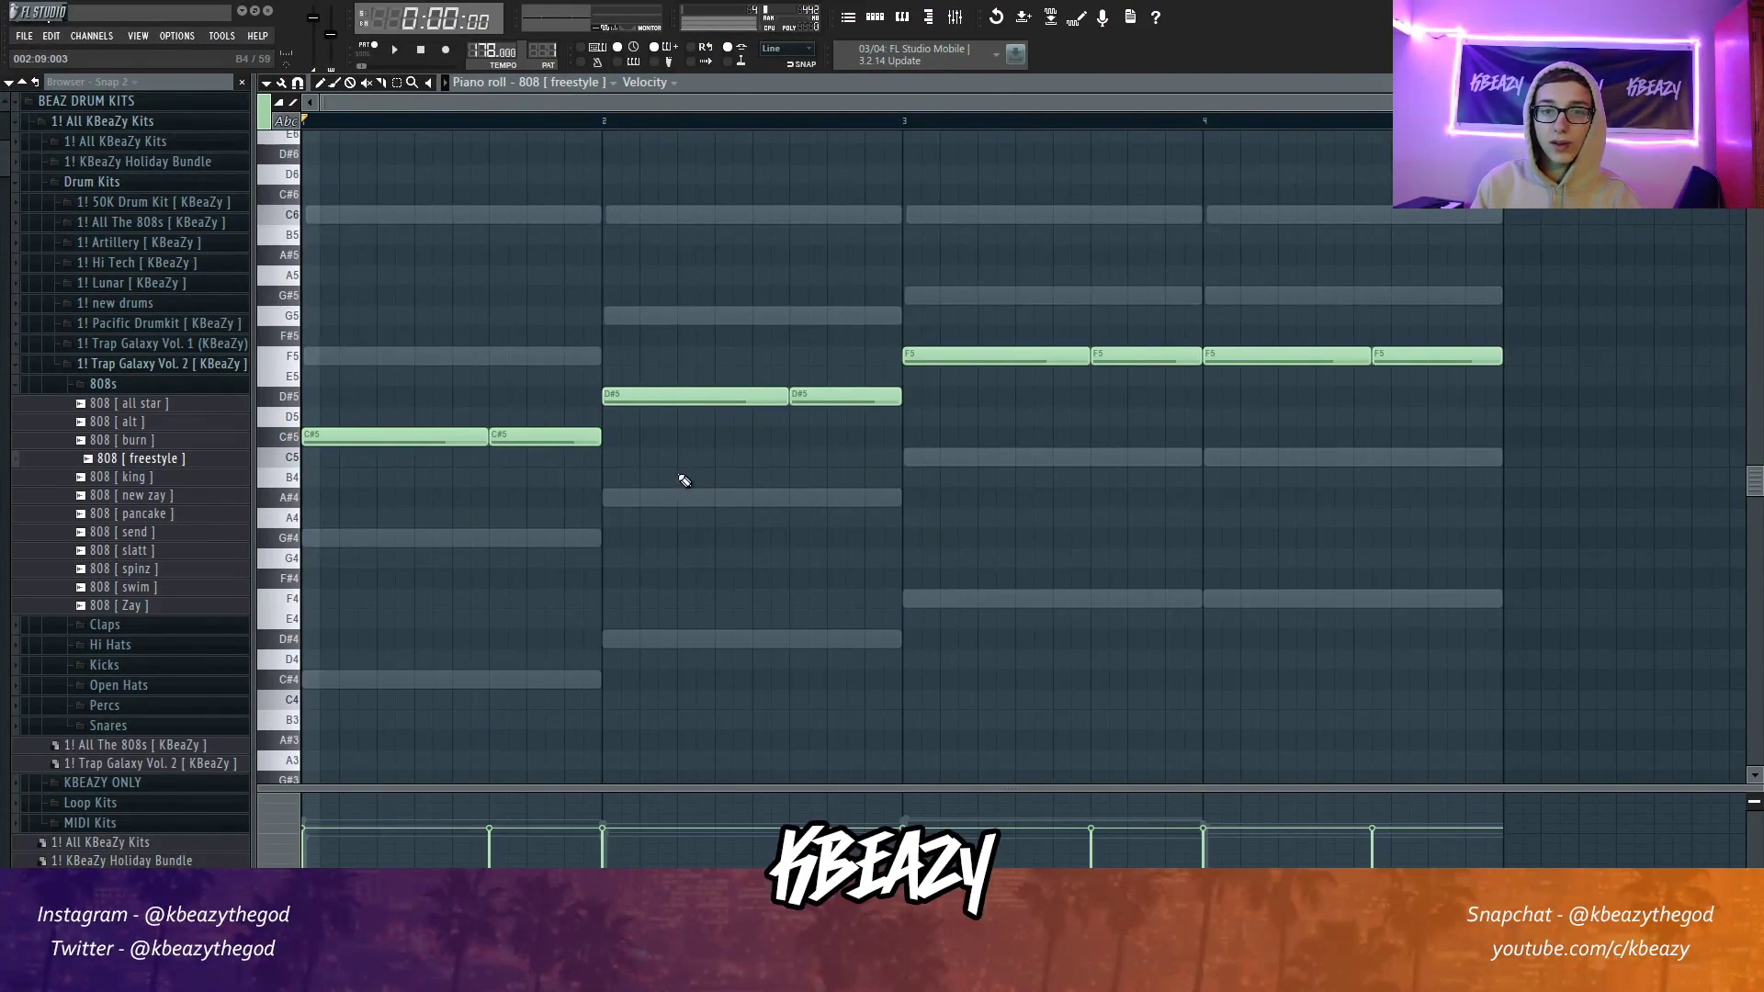
Step: Move the four F5 808 notes in bars 3 and 4 down one octave to F4, and clear the selection
drag(1504, 397, 1022, 312)
key(ctrl+Down)
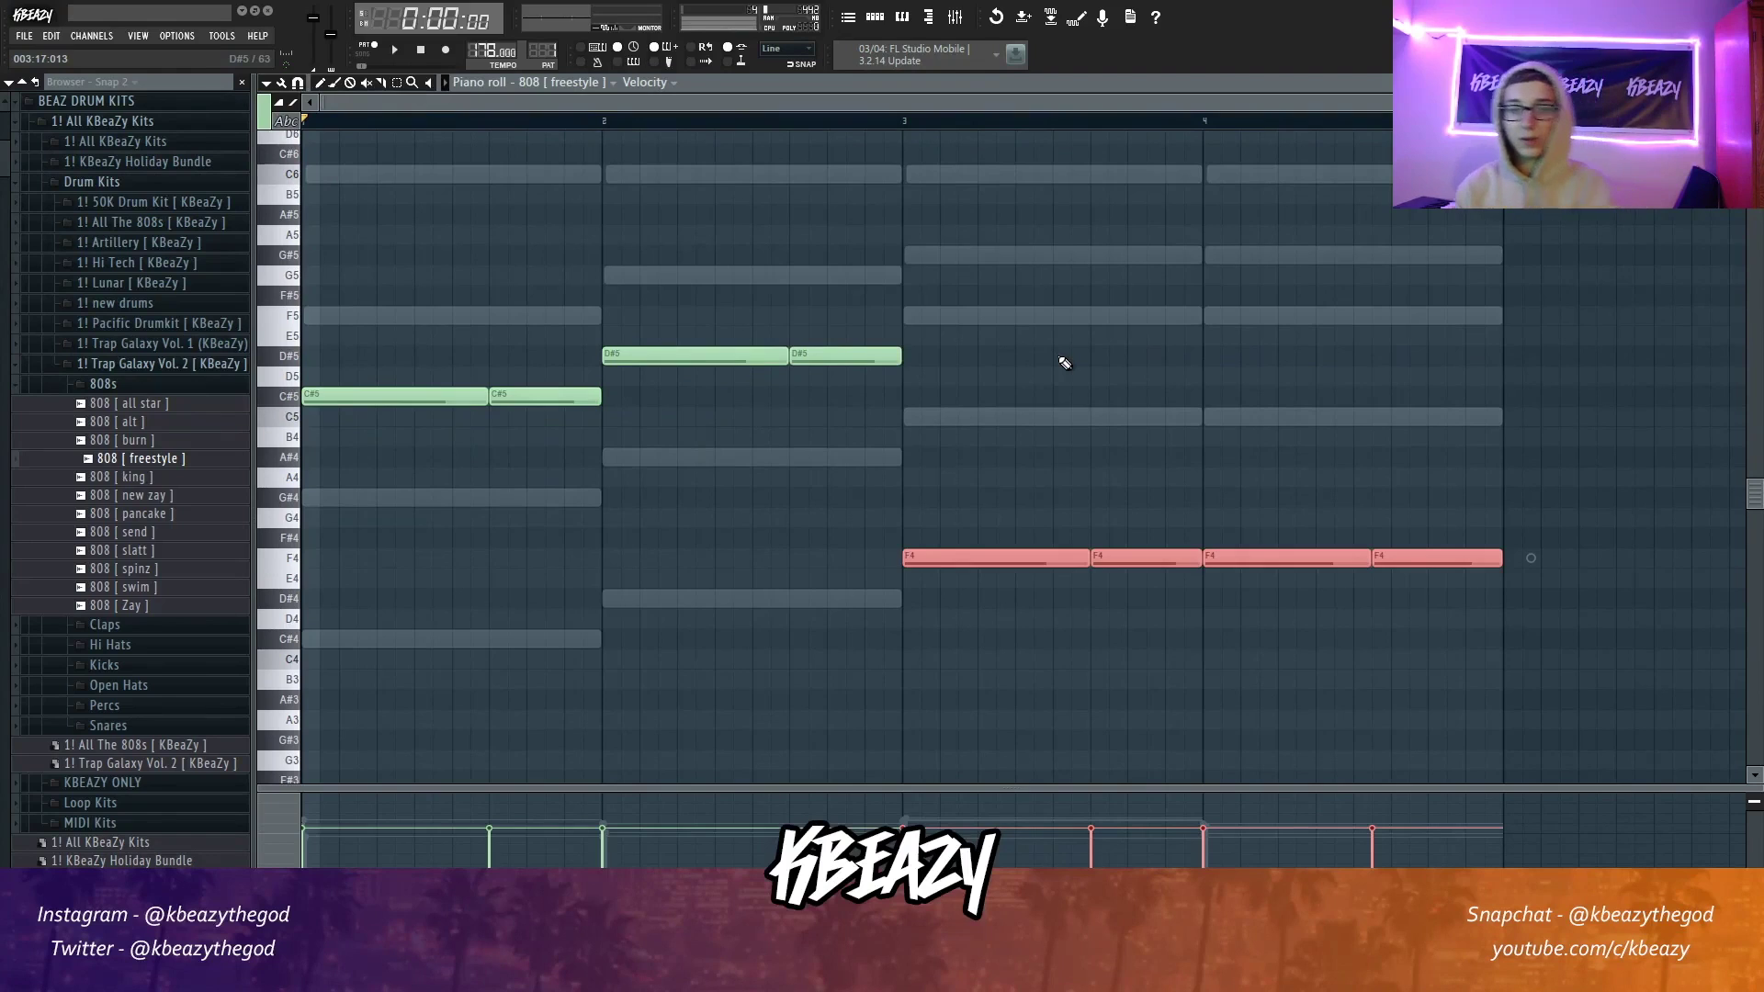
key(ctrl+d)
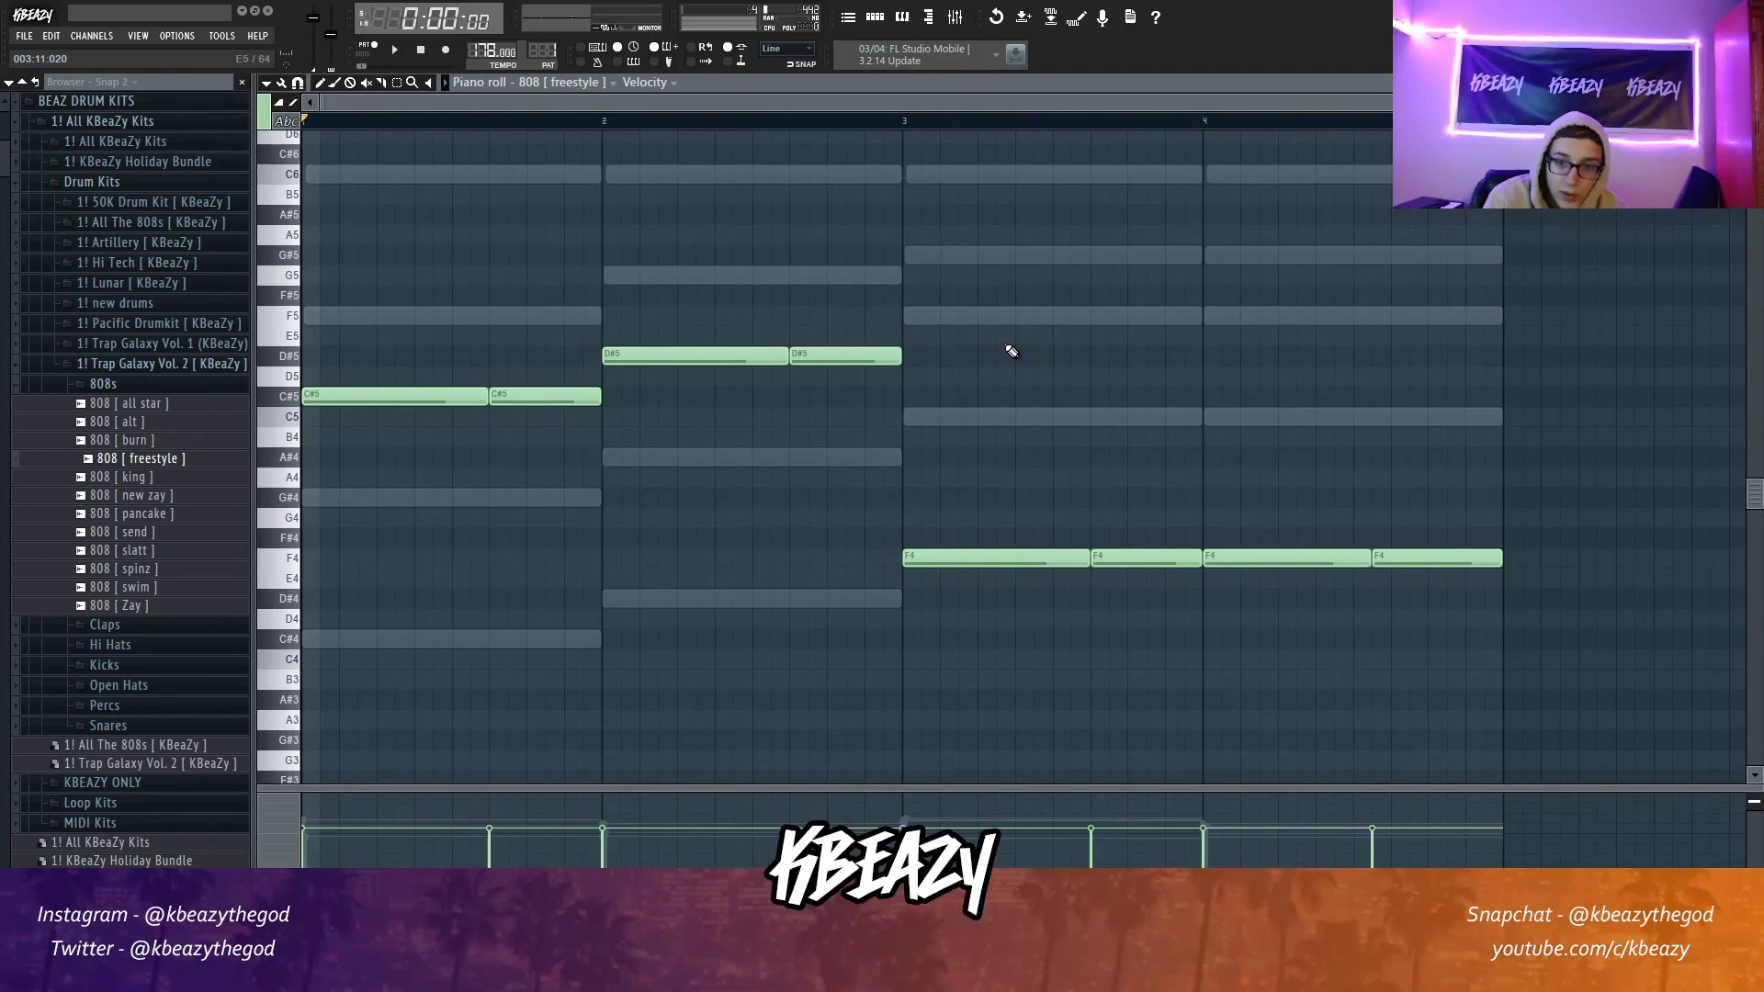
Step: Transpose all the 808 notes down four semitones, so that the notes in bars 3 and 4 sit on C#4
key(Down)
key(Down)
key(Down)
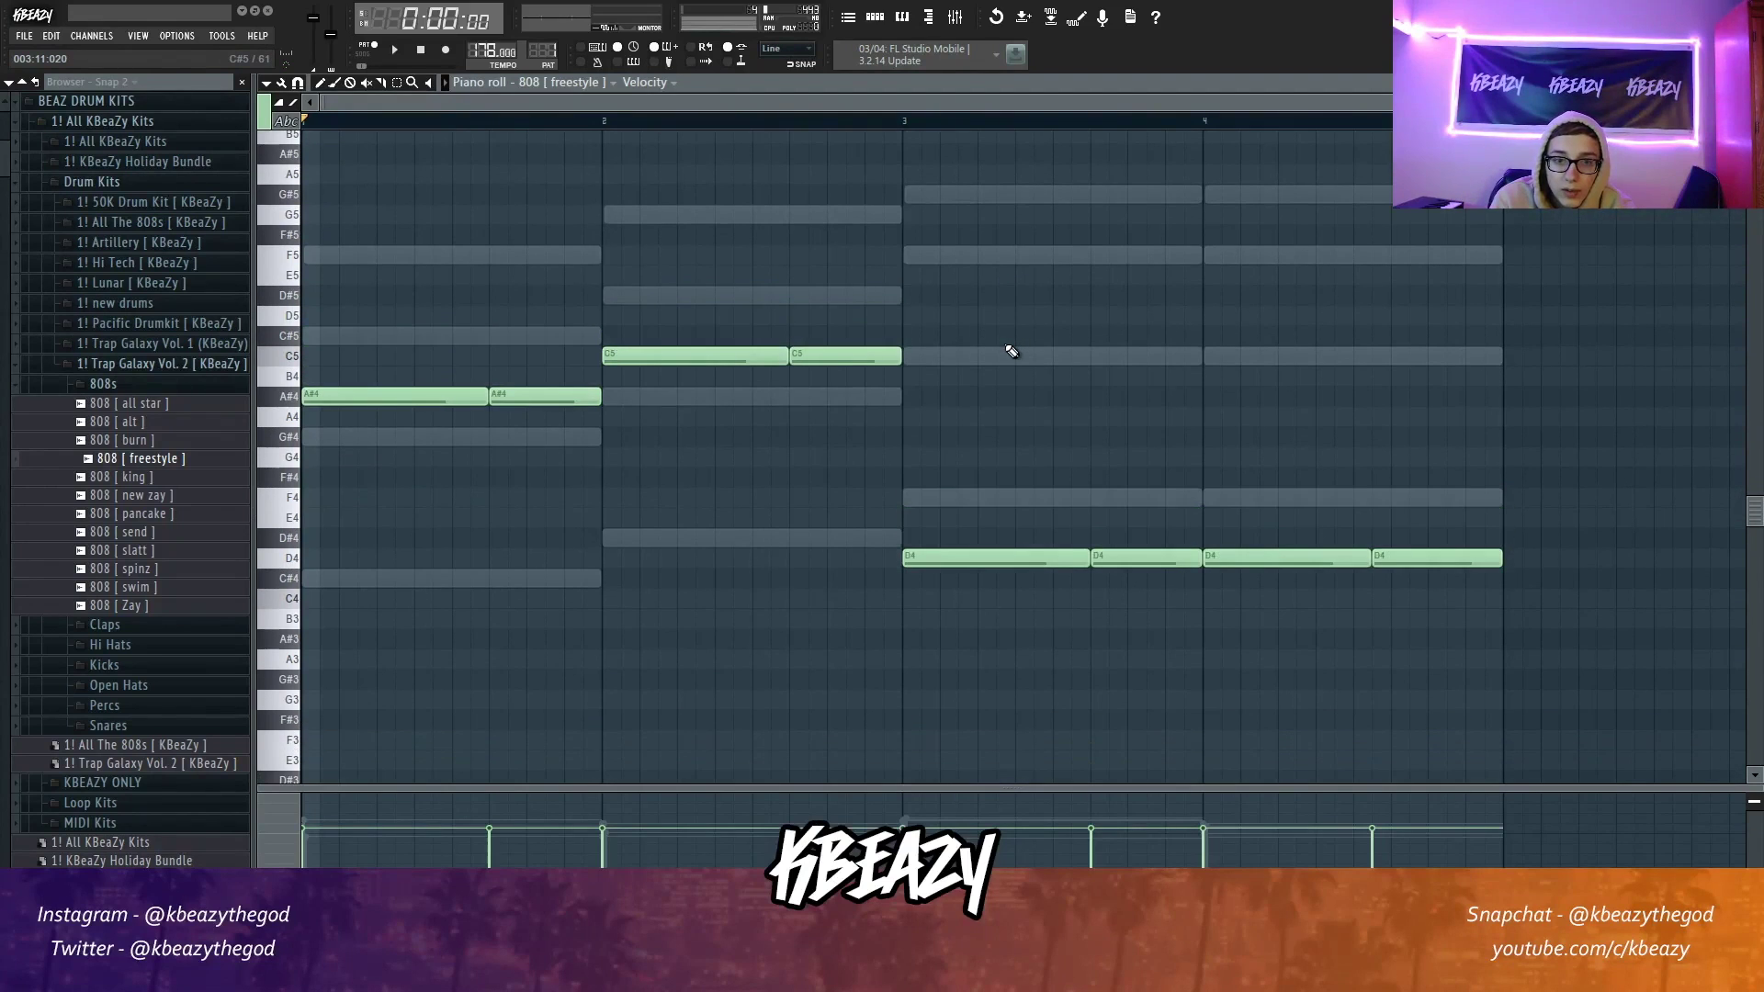
key(Down)
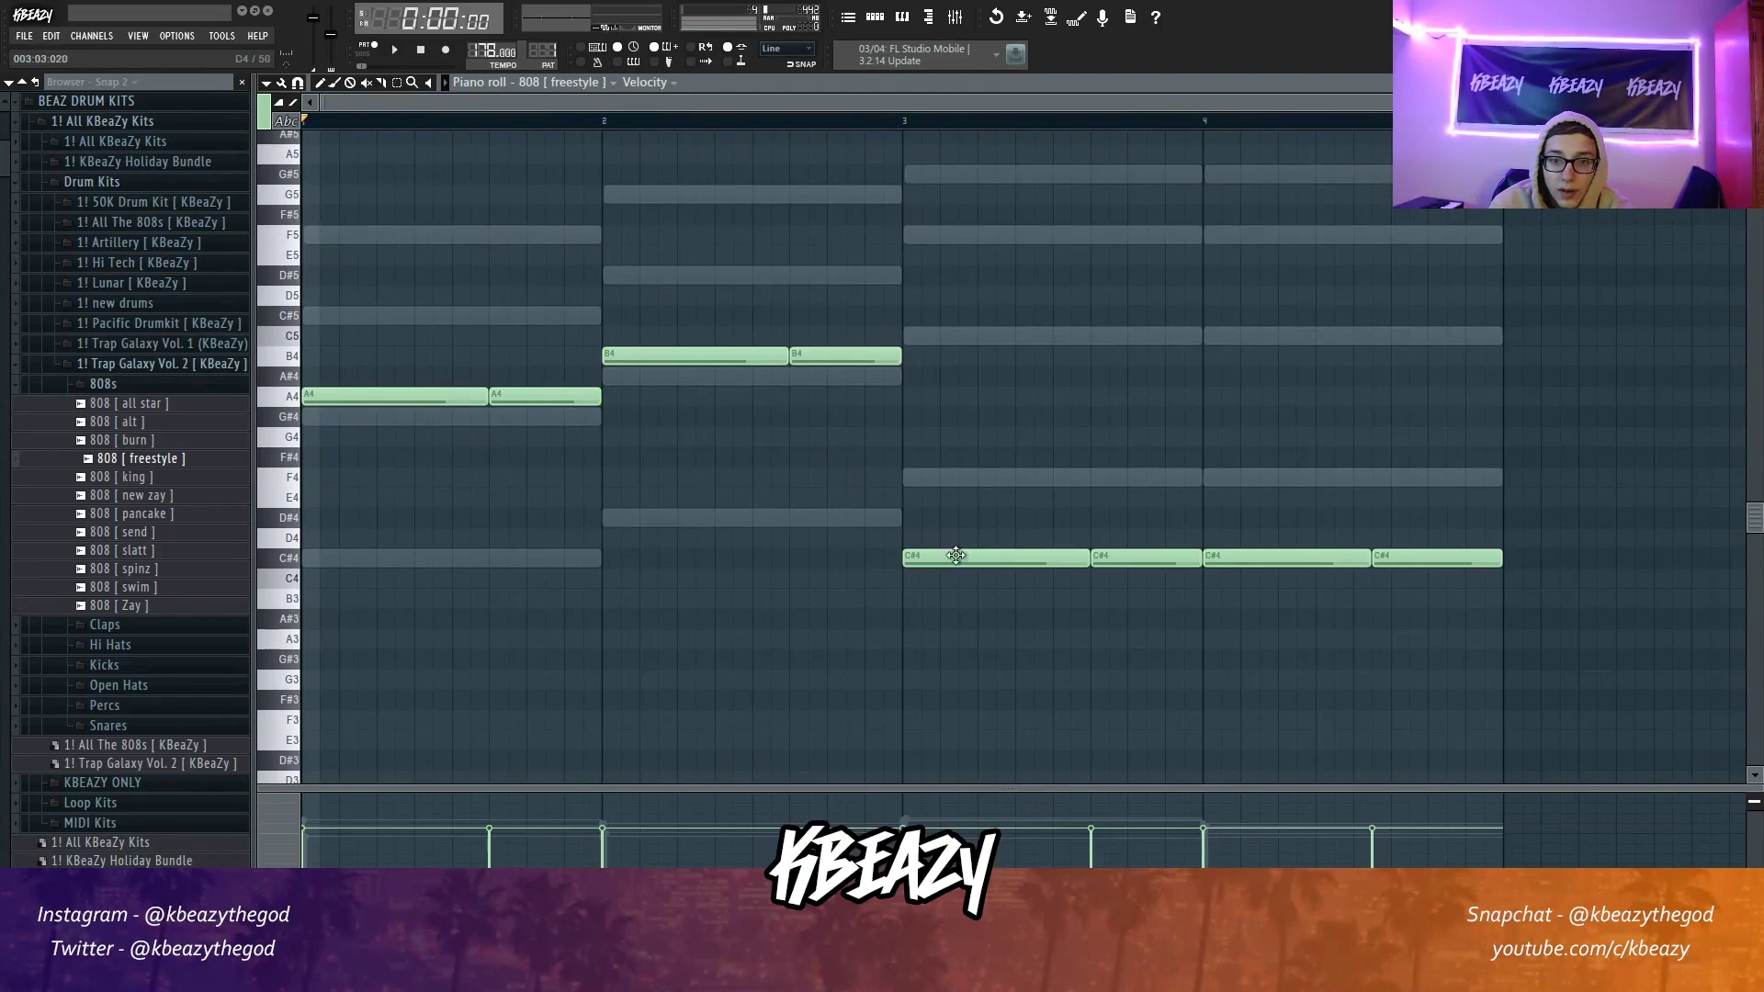
Step: Switch the piano roll to the Purity channel and transpose all chord notes down four semitones, bringing the highest note to G#5
click(574, 88)
click(560, 119)
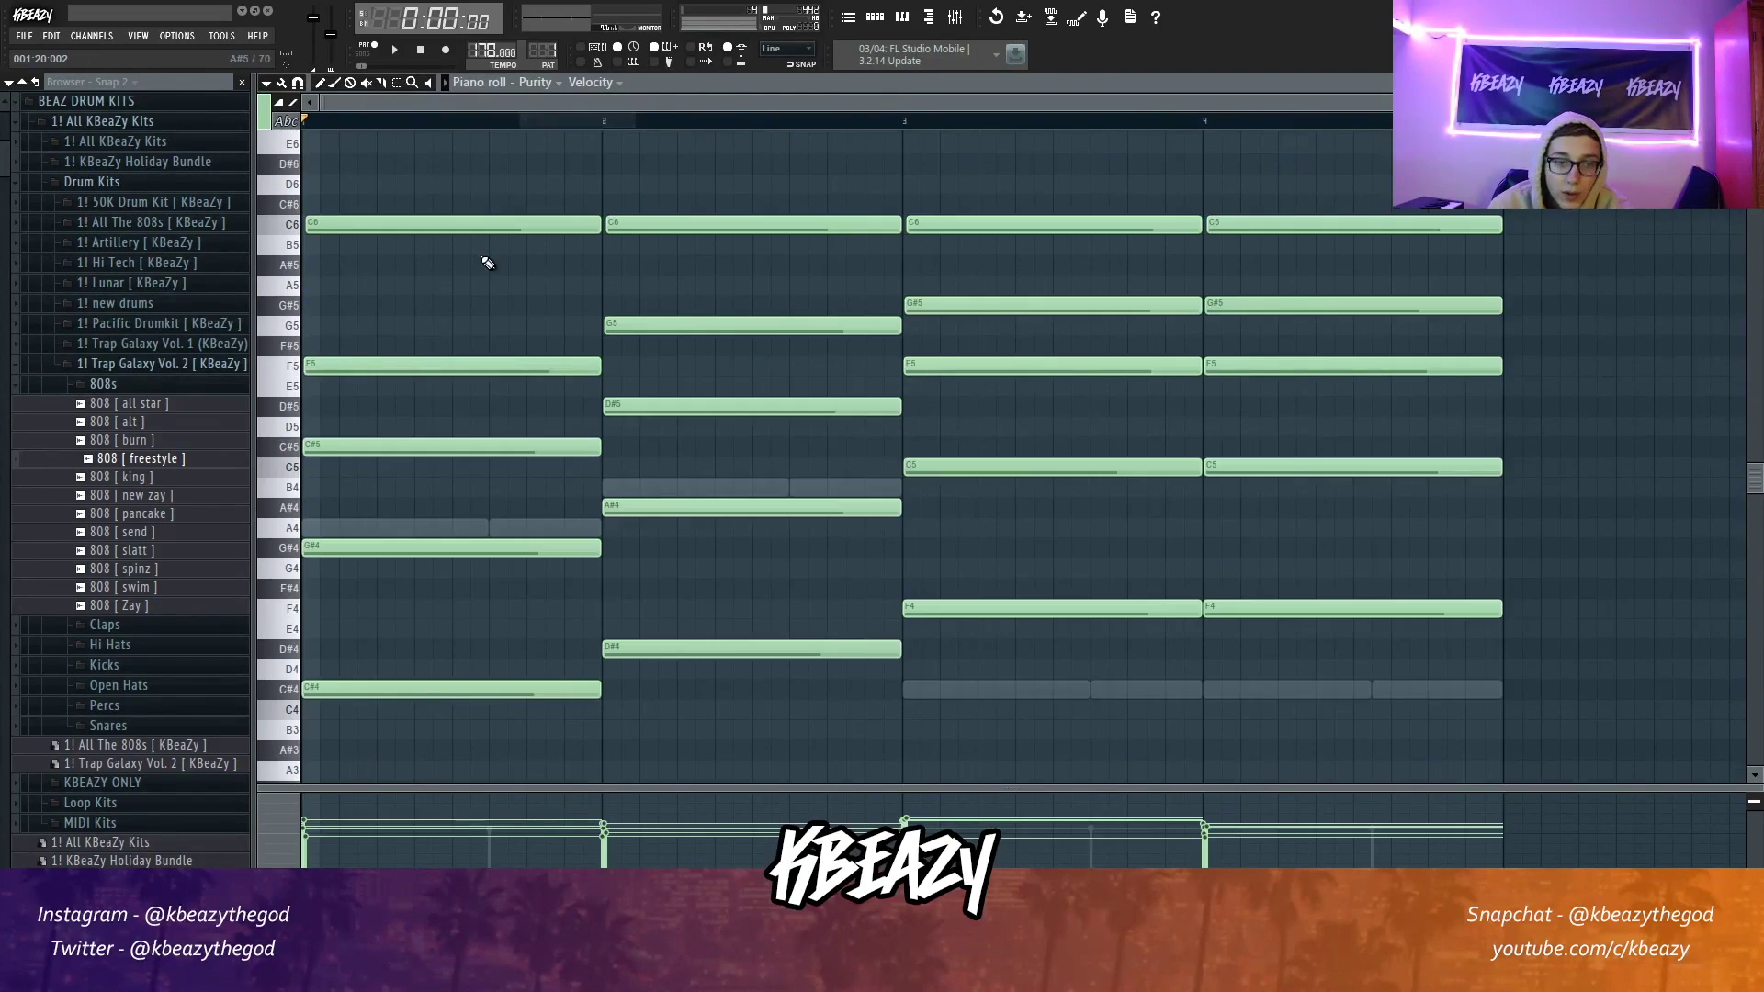
key(Down)
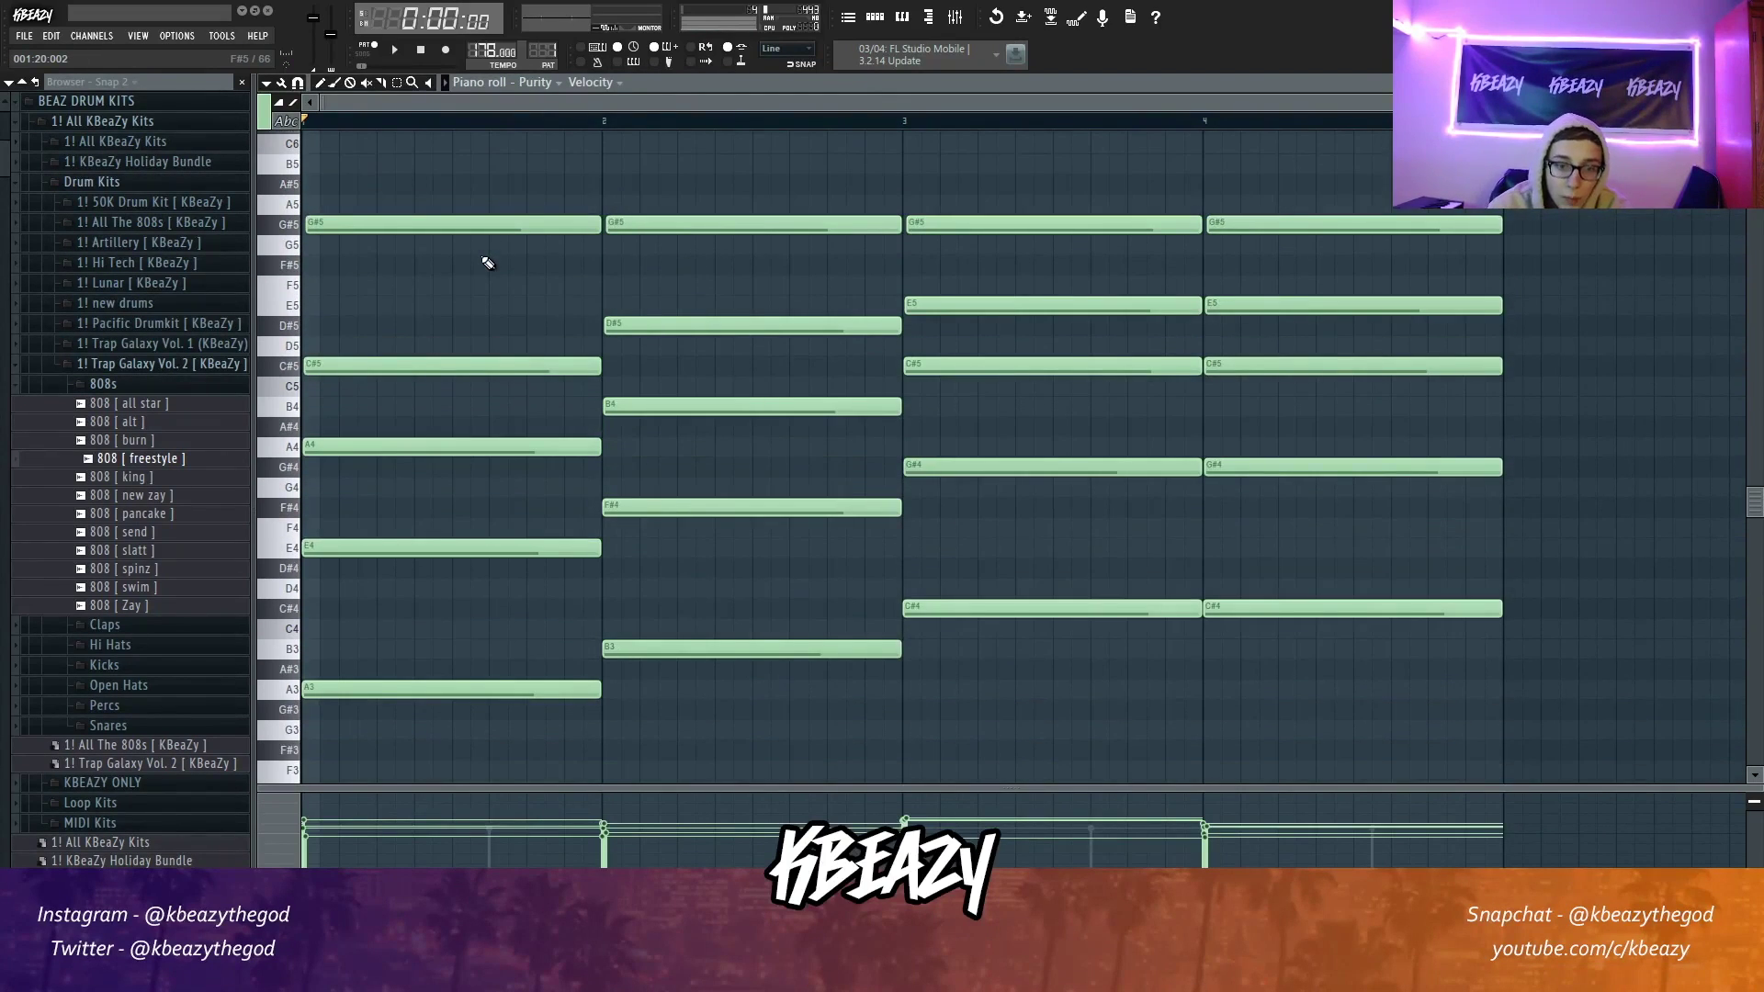
Step: Switch the piano roll back to the 808 [ freestyle ] channel and raise the two bar 1 notes one octave to A5
click(556, 83)
click(544, 131)
drag(531, 445, 313, 350)
key(ctrl+Up)
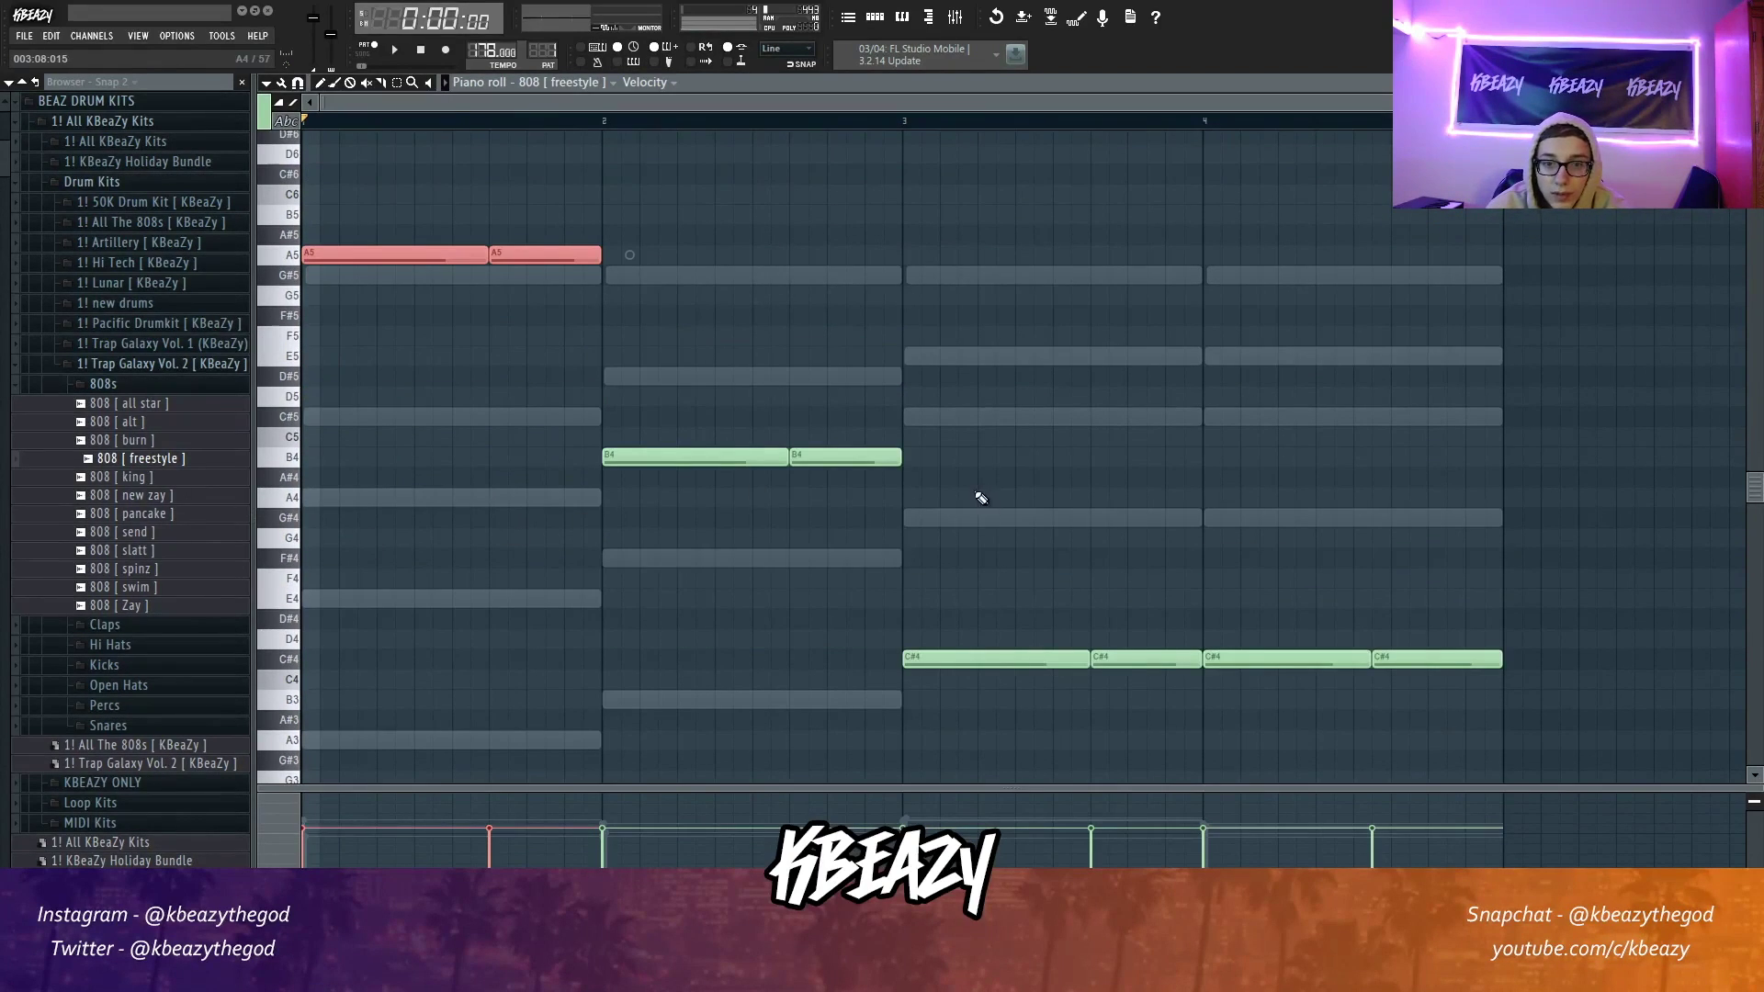
Step: Lower the 808 notes in bar 2 to B3 and those in bar 1 to A4, one octave each
drag(981, 498, 391, 409)
key(ctrl+Down)
drag(632, 261, 302, 167)
key(ctrl+Down)
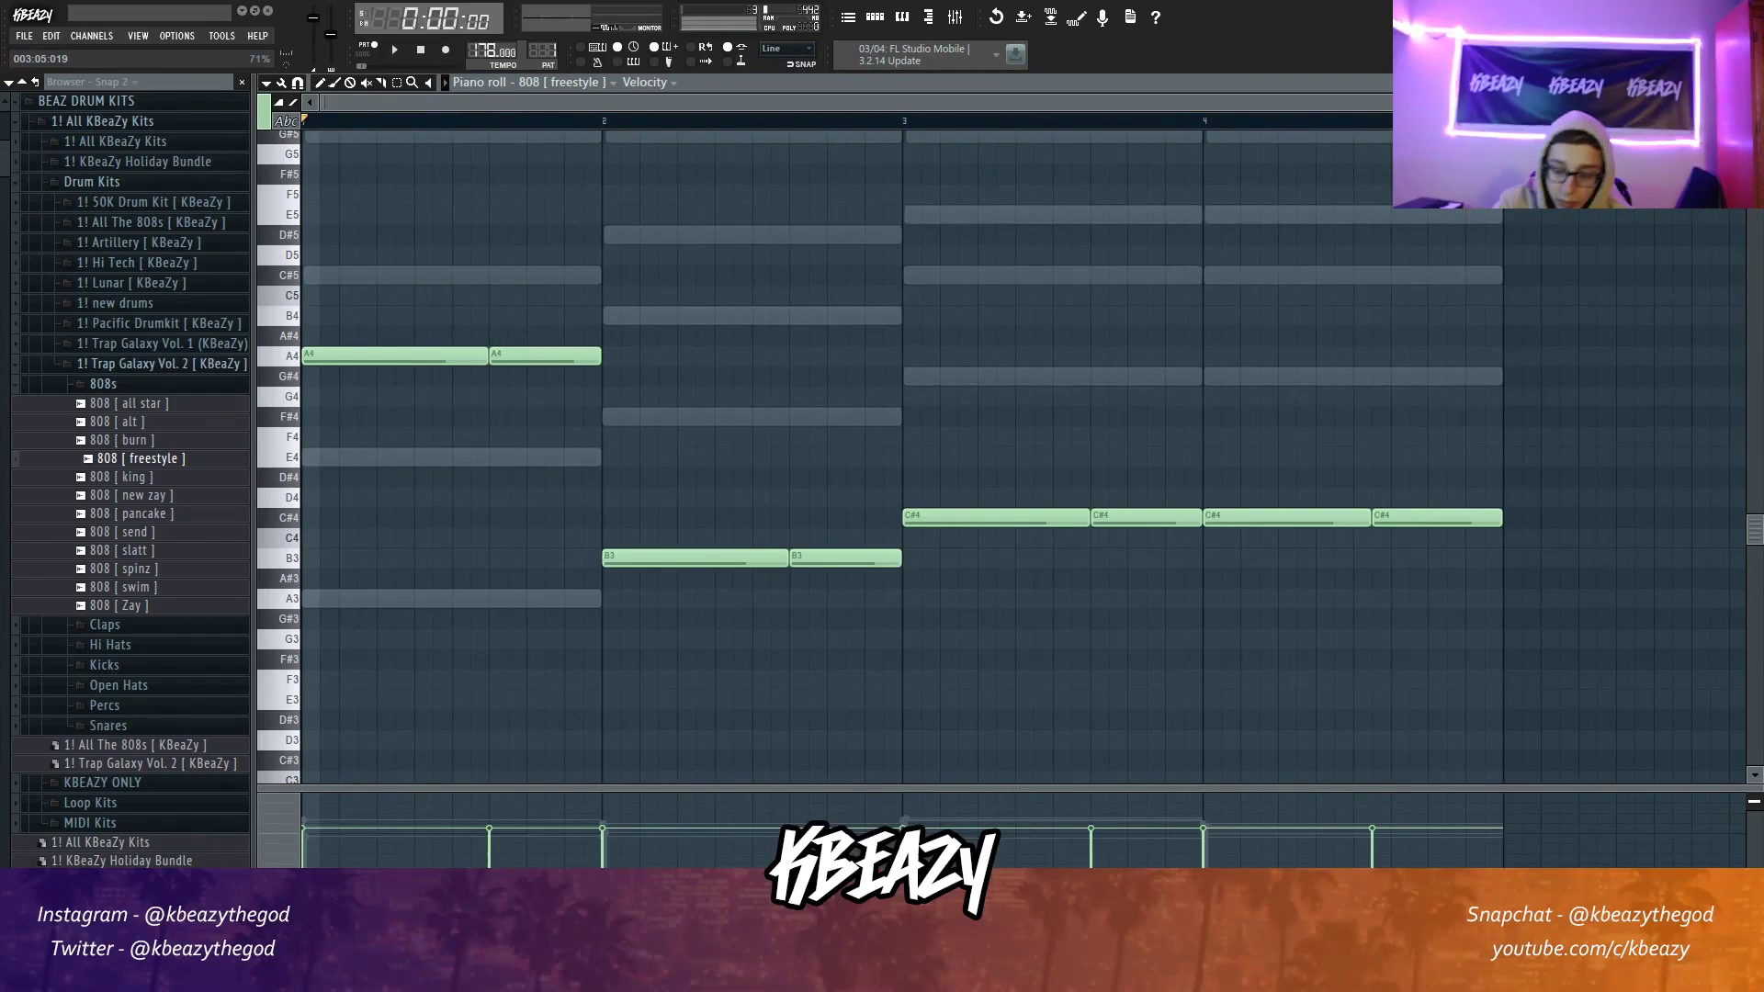
Step: Raise all the 808 notes one octave to A5, B4 and C#5, and play the pattern
key(ctrl+Up)
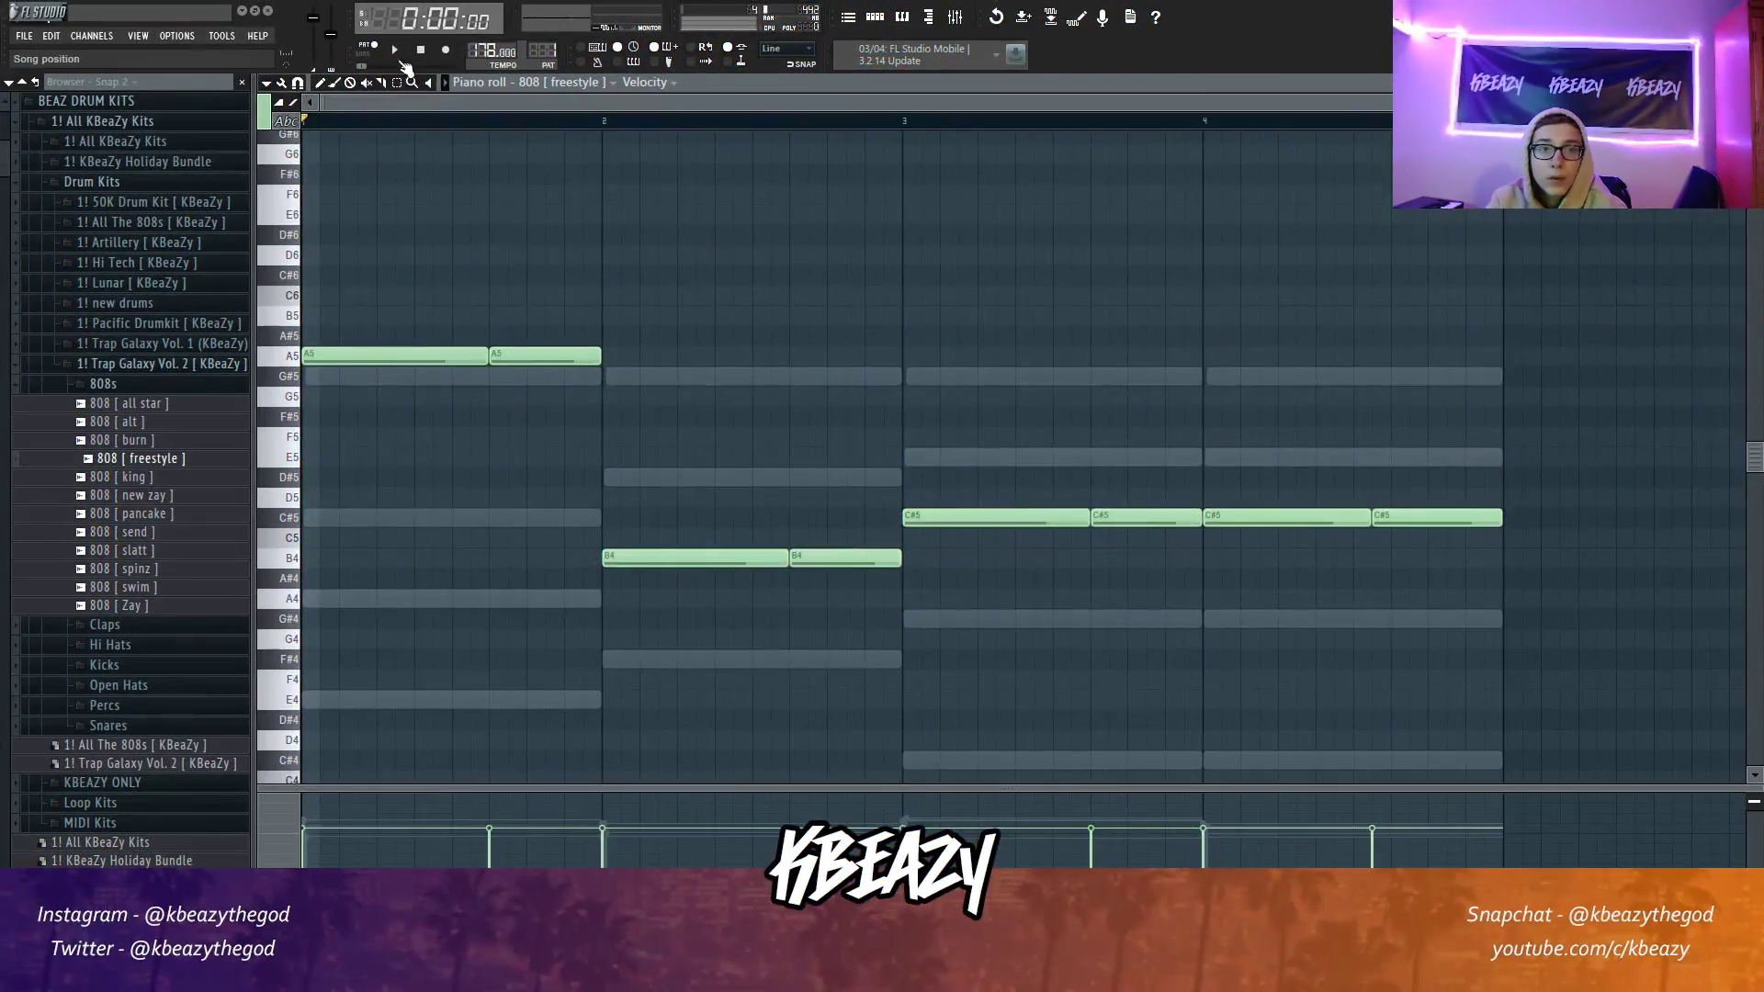
key(space)
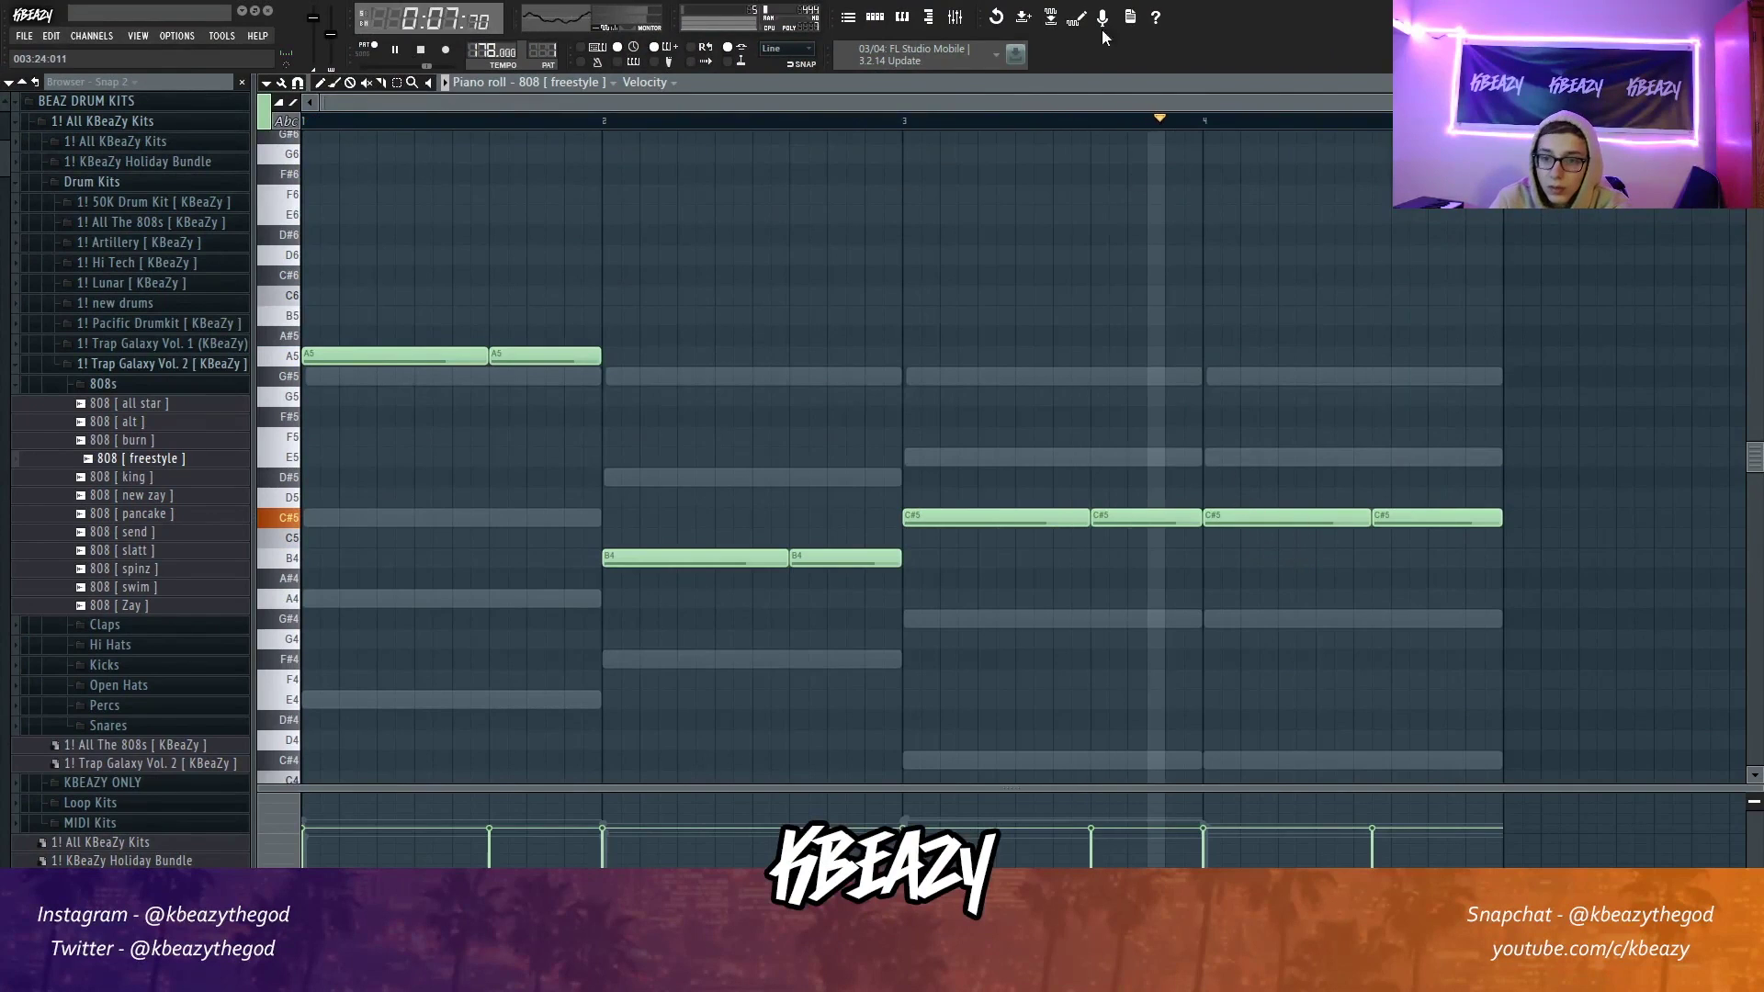
Step: Show the channel rack and add perc [ bouncer ] from the Trap Galaxy Vol. 2 Percs folder as a new channel below the clap
click(888, 18)
click(103, 384)
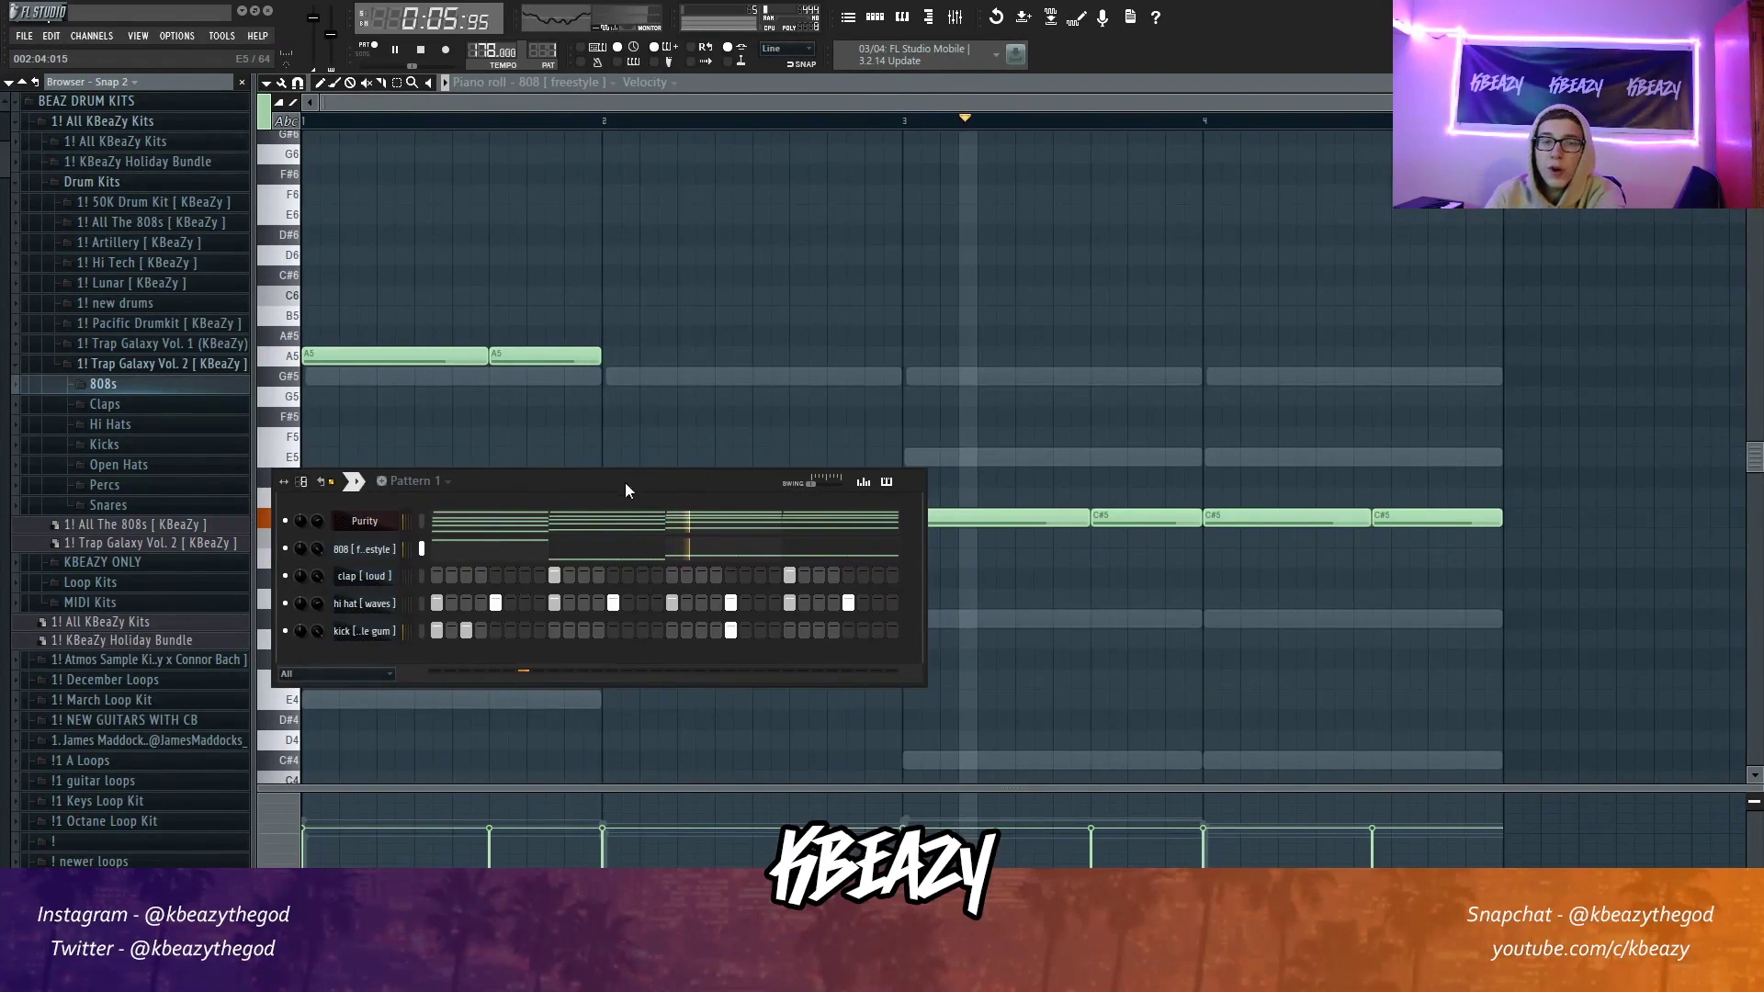
click(136, 485)
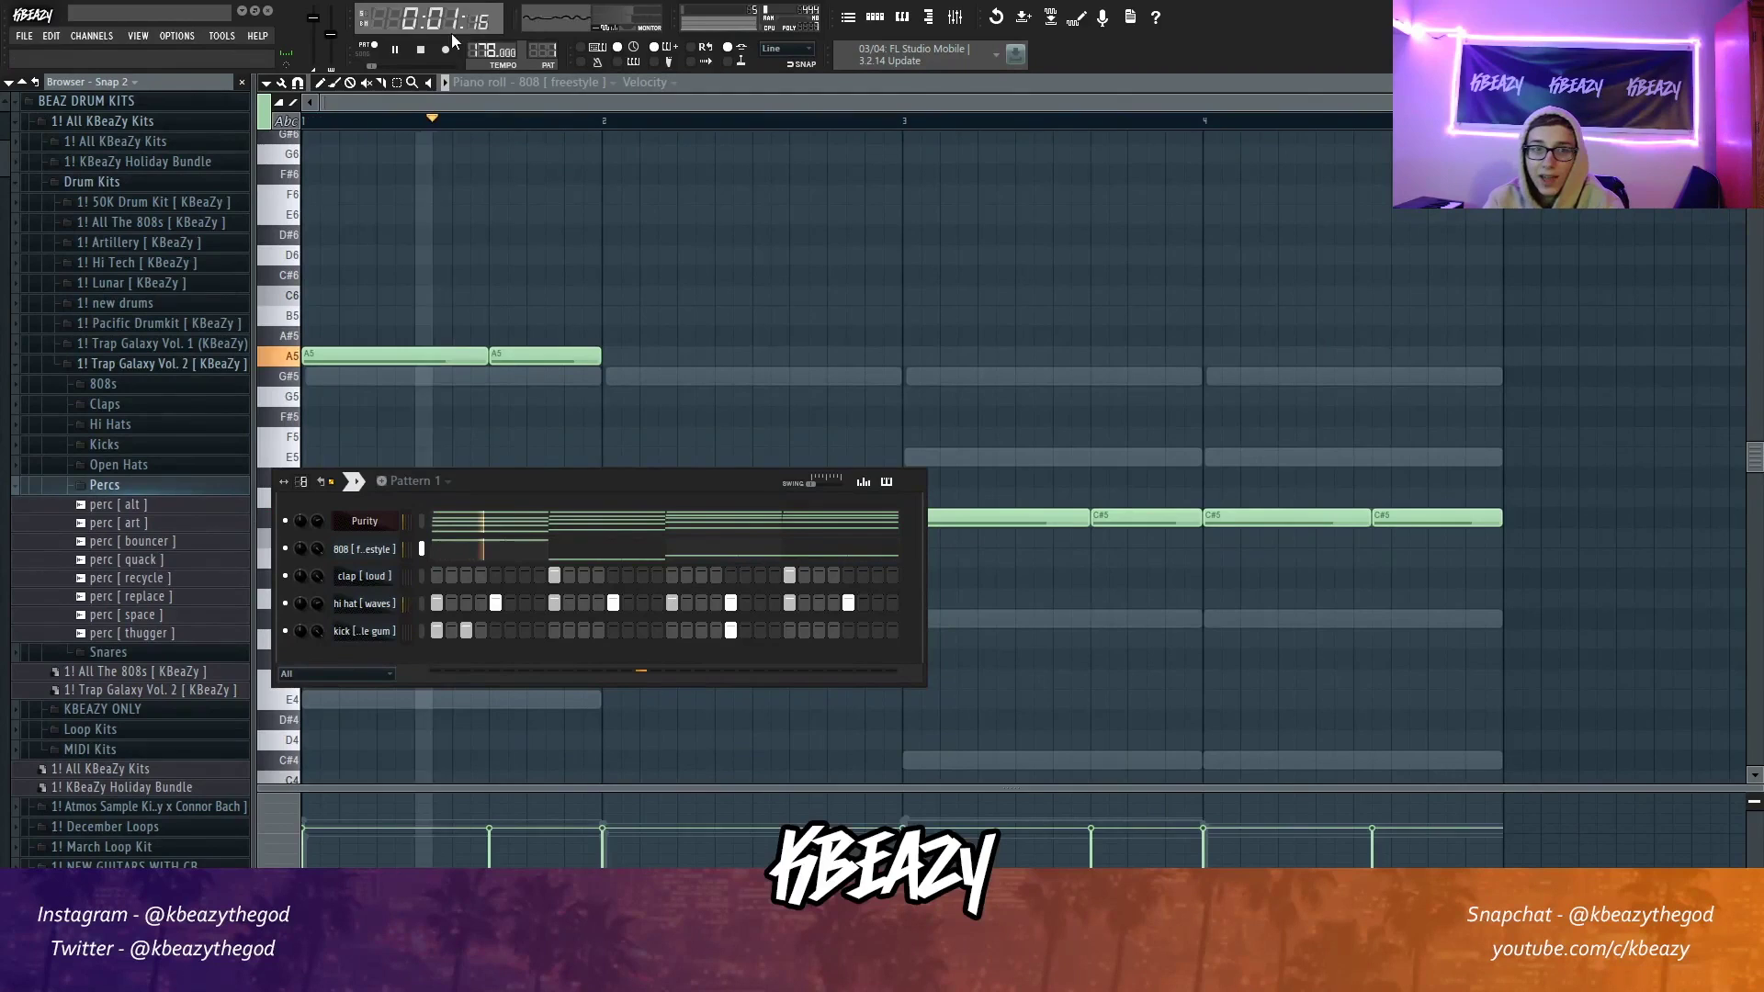
click(396, 52)
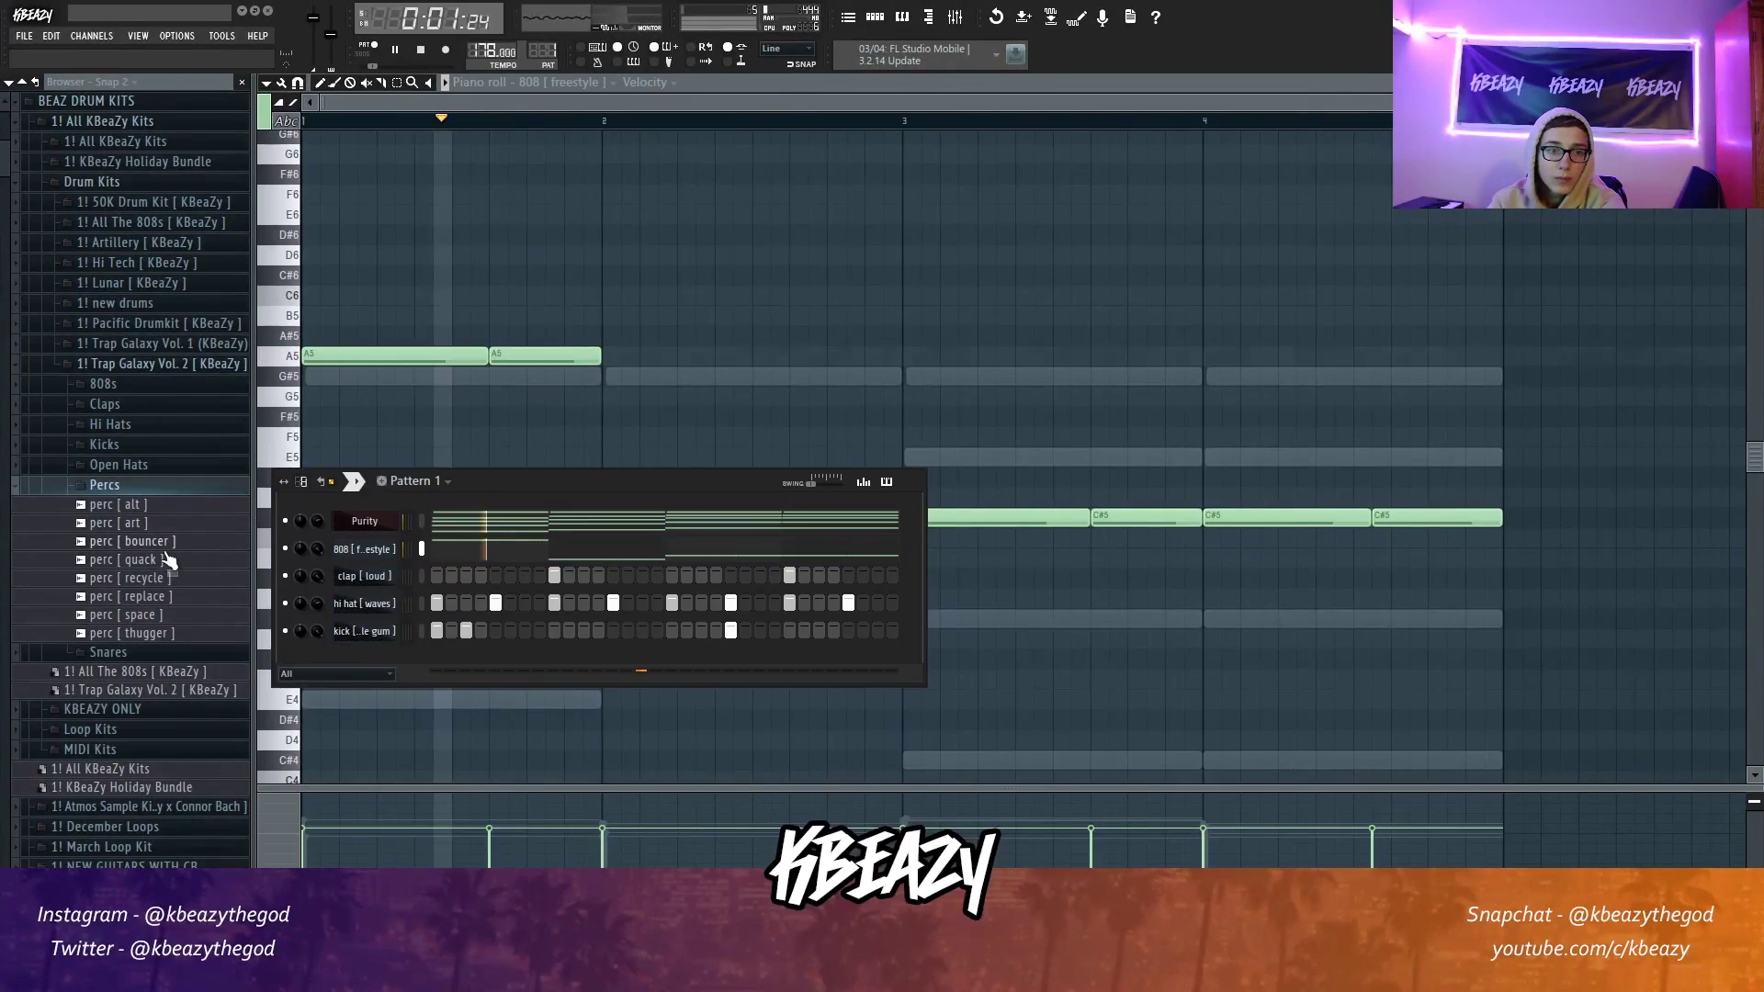
drag(133, 541, 346, 592)
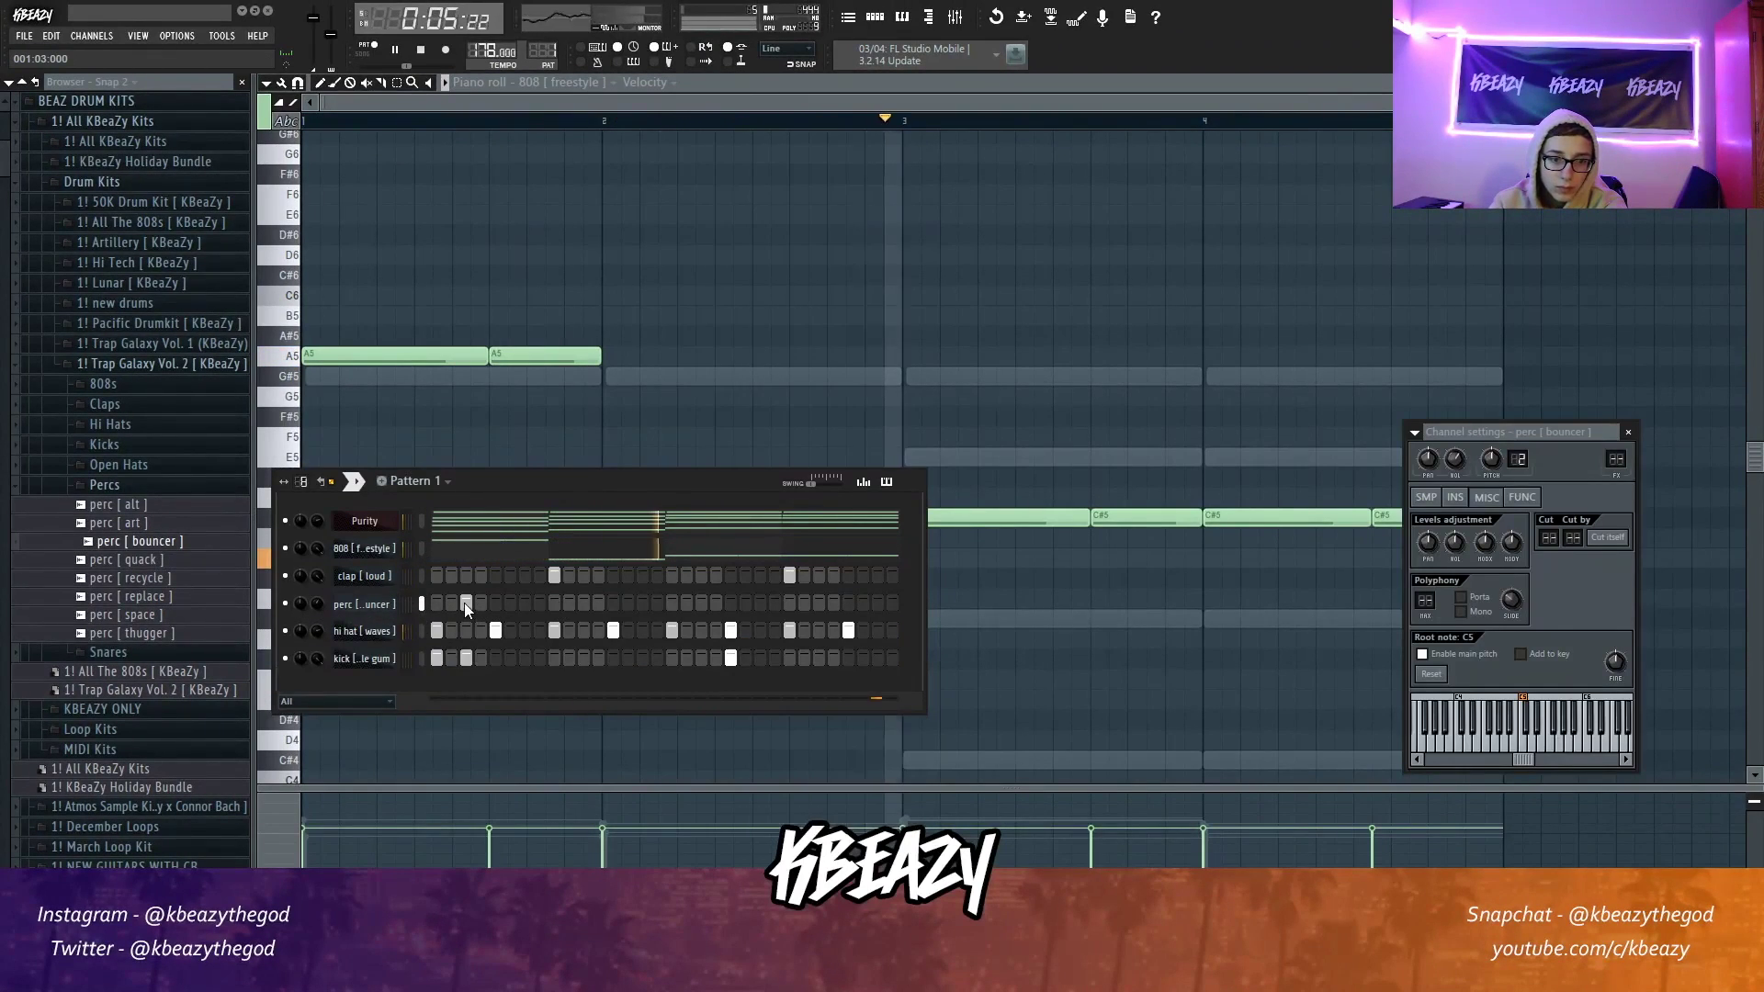
Step: Try the perc [ bouncer ] hit on steps 3, 5 and 7 during playback, and settle on a single hit at step 19
key(space)
key(space)
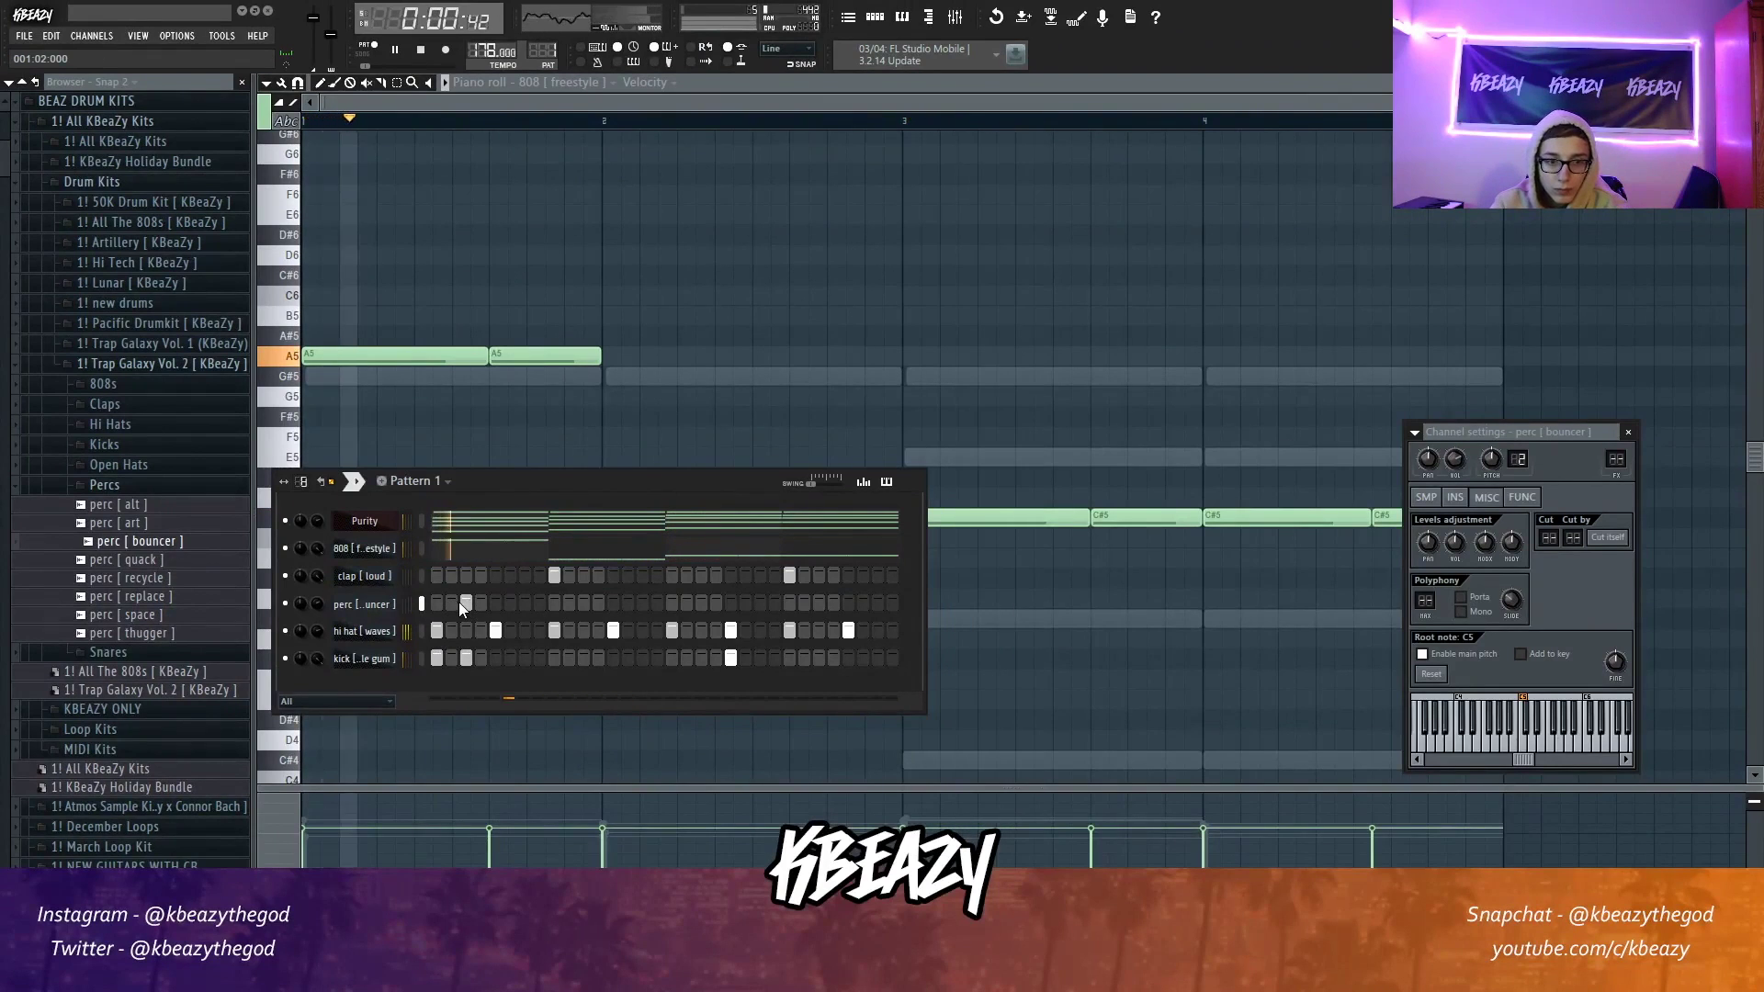
click(466, 603)
click(495, 603)
key(space)
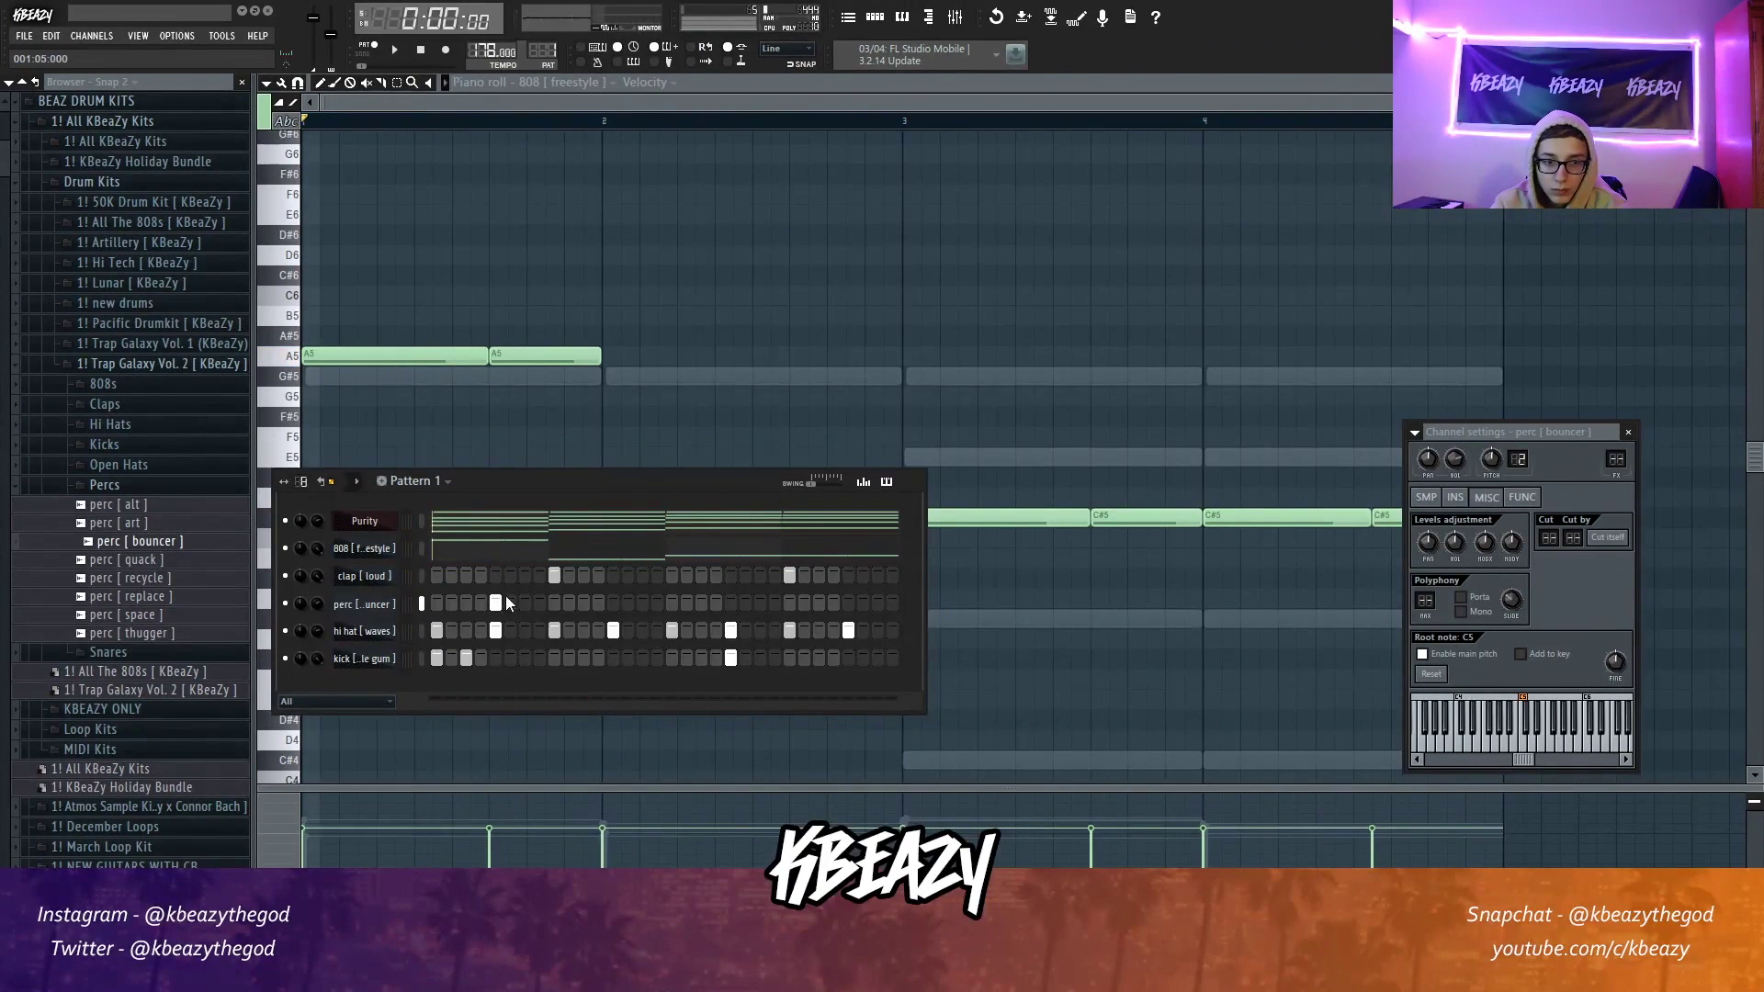
key(space)
click(495, 603)
click(525, 603)
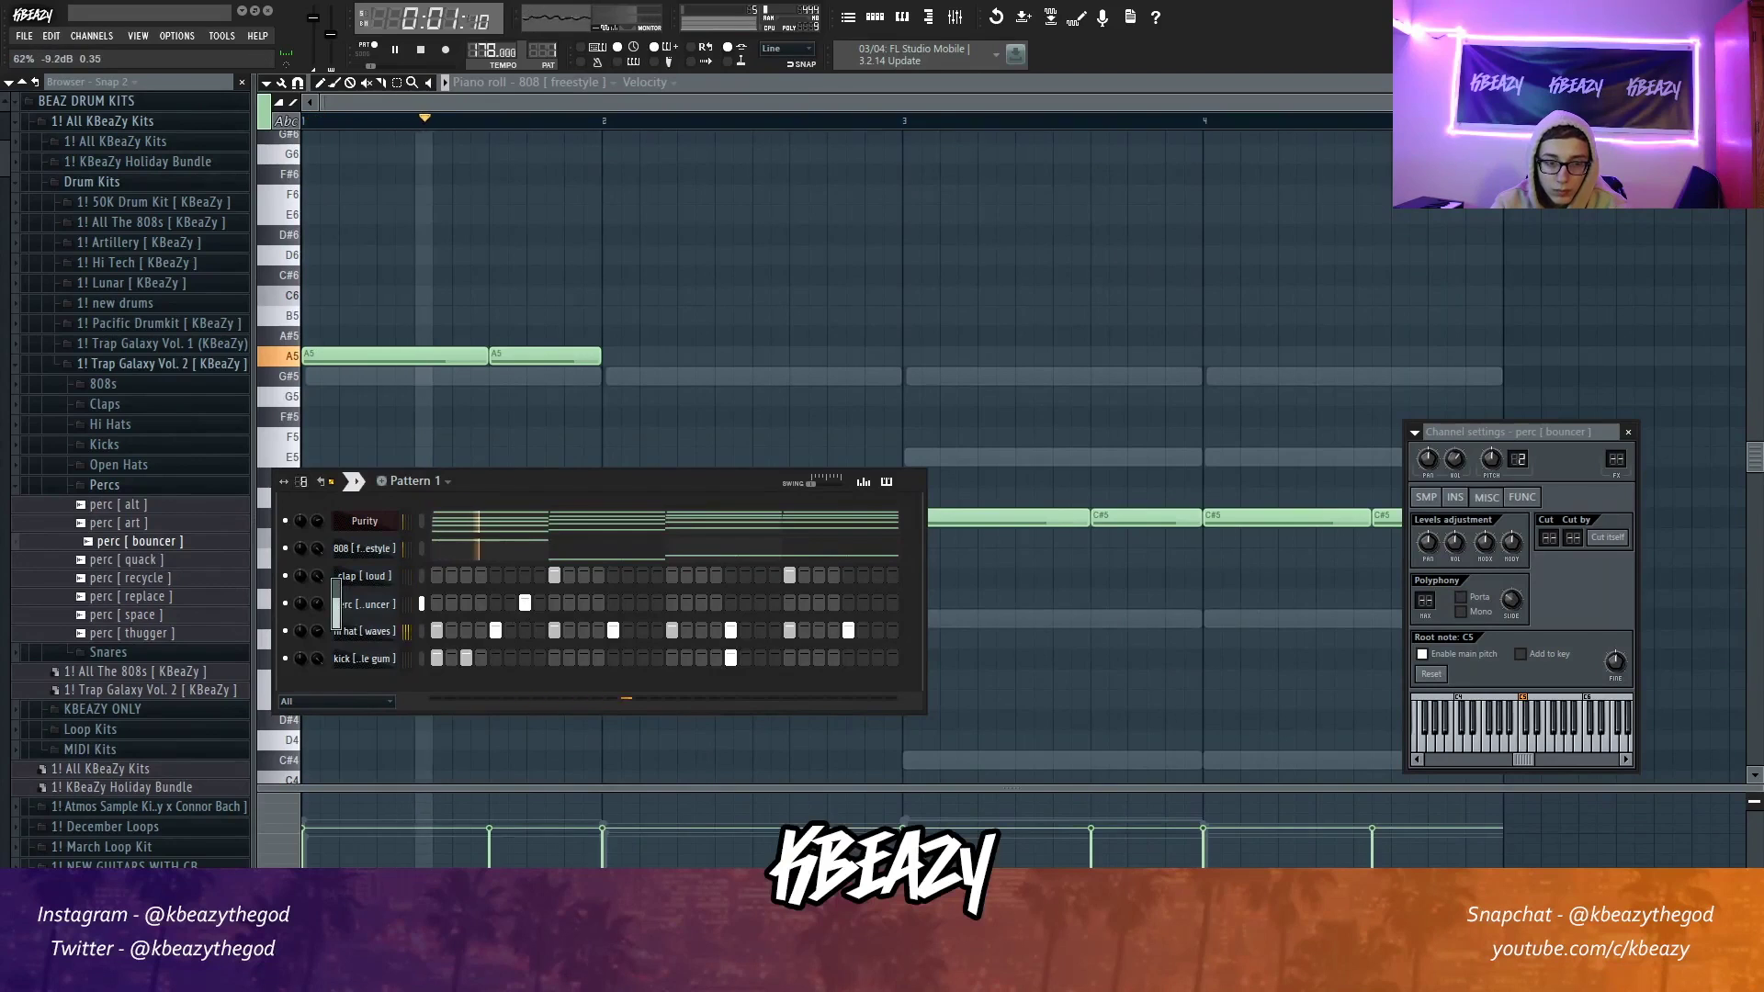
click(525, 602)
click(701, 603)
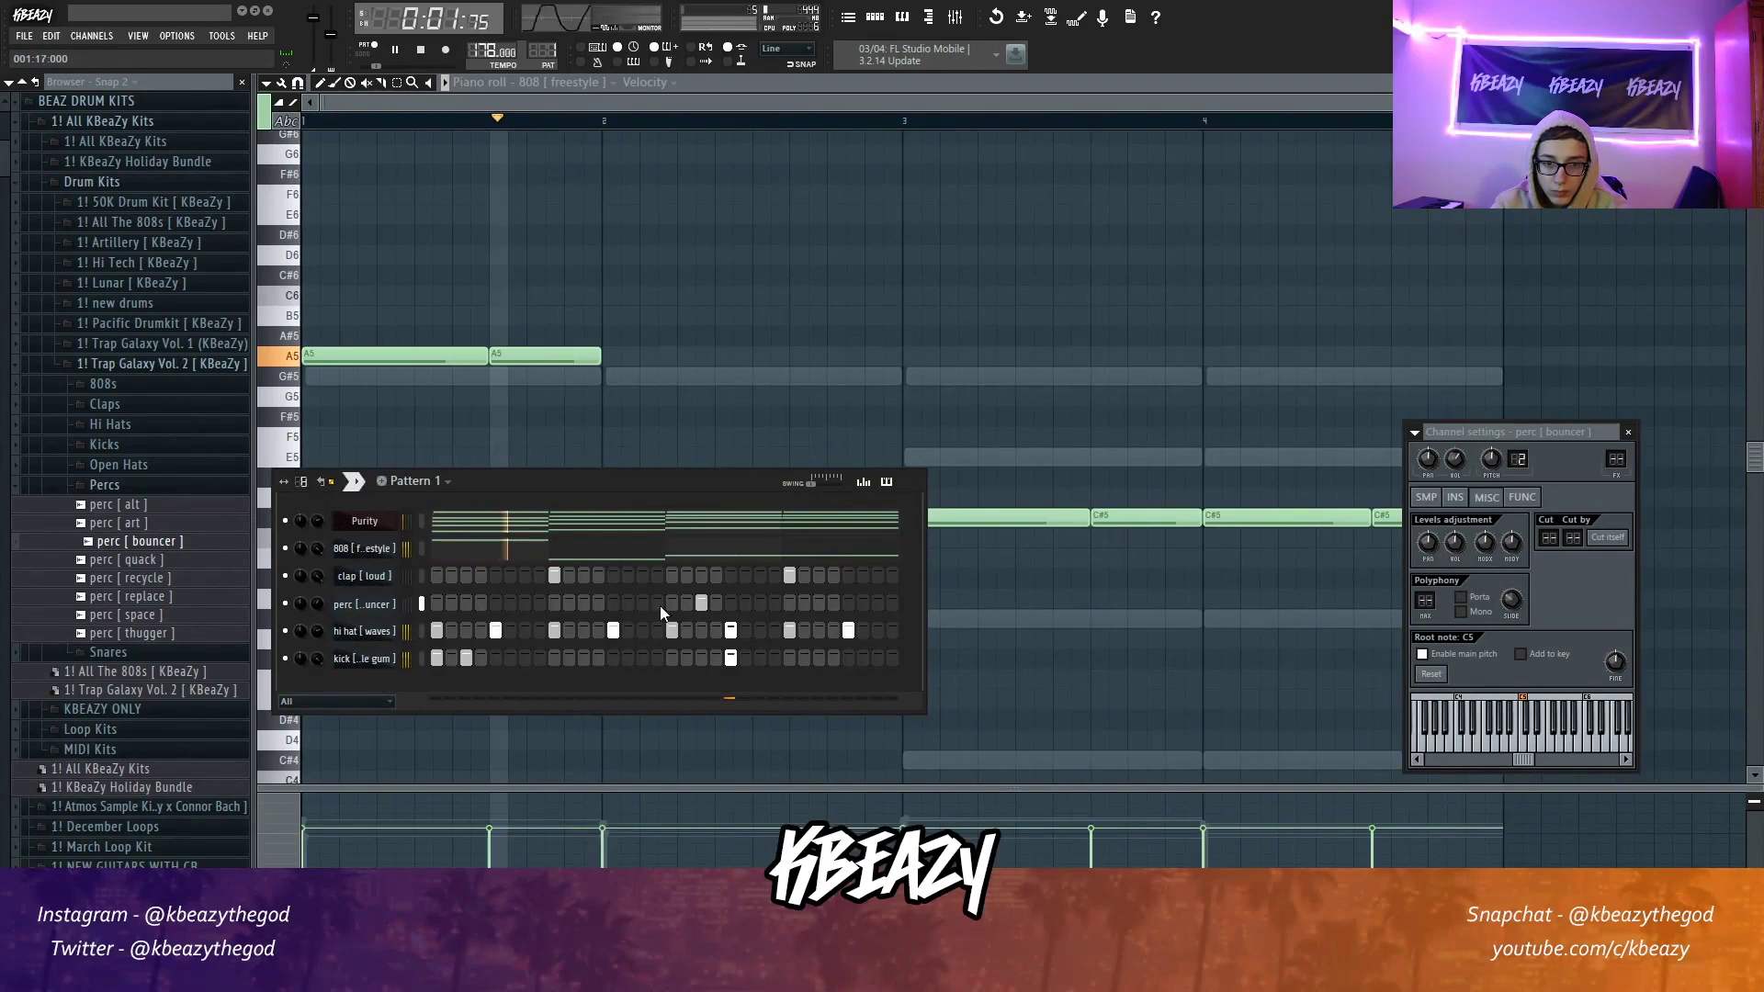
Step: Audition samples in the Open Hats folder and add open hat [ interesting ] as a new channel below the hi hat
click(119, 464)
click(154, 503)
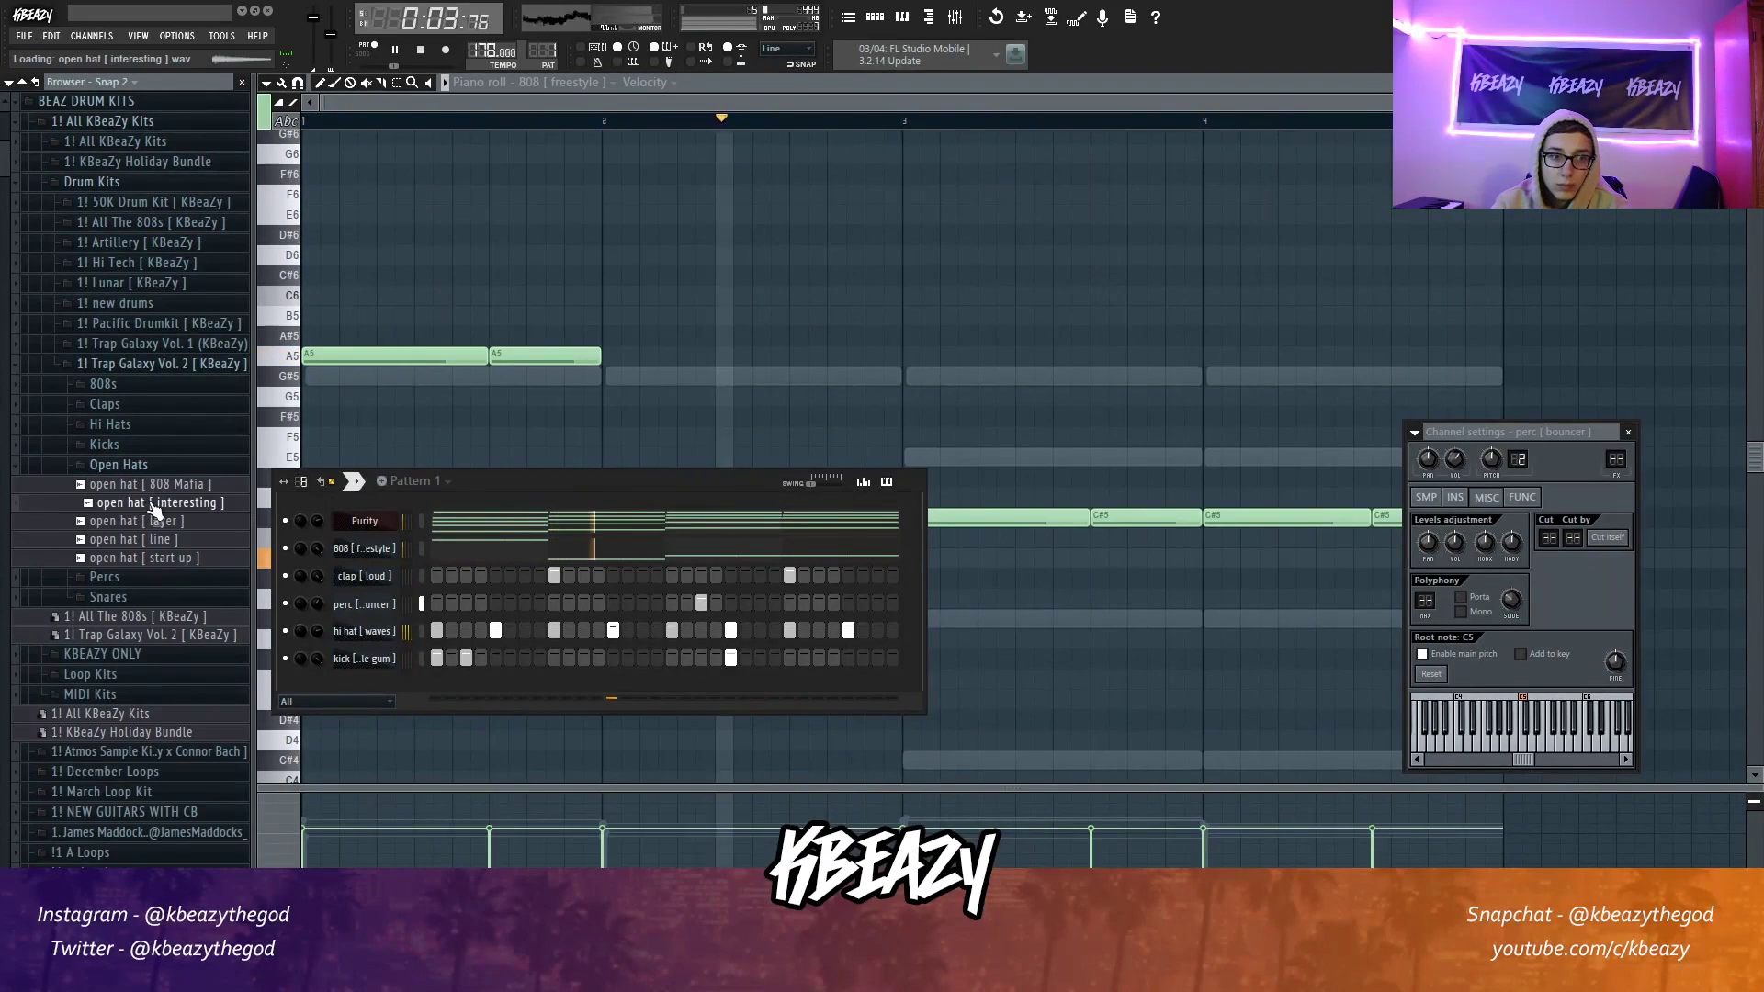
key(space)
click(155, 521)
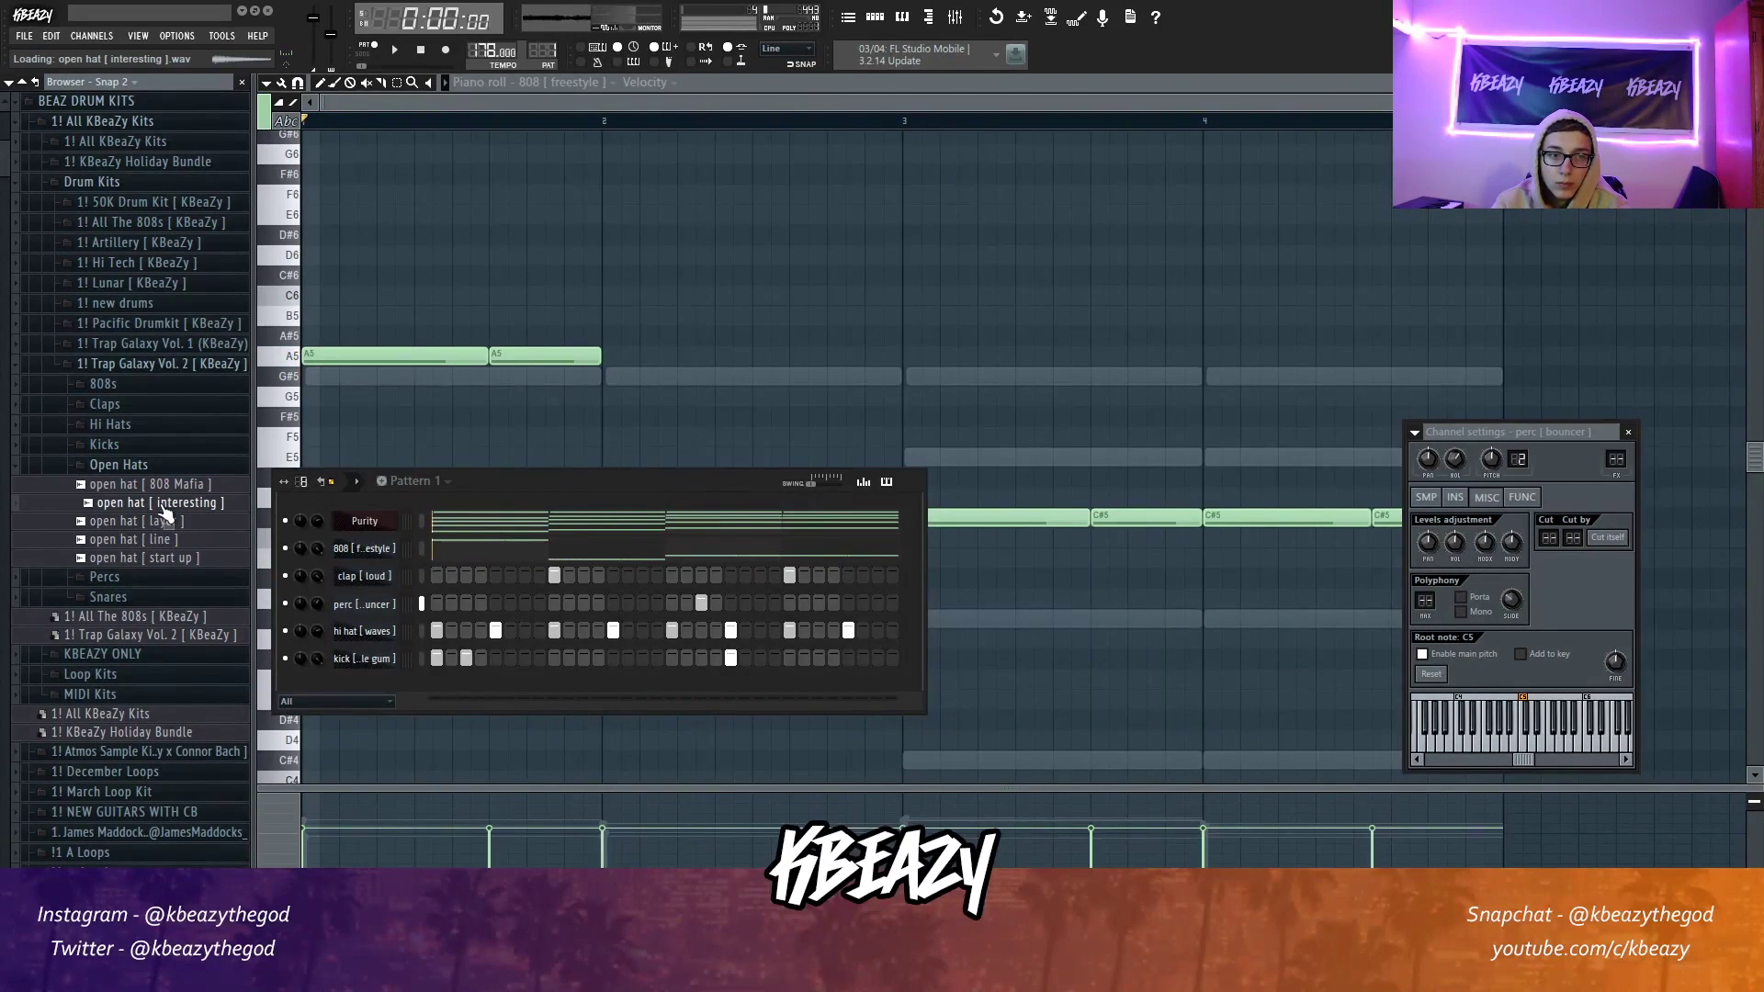
drag(160, 508, 333, 645)
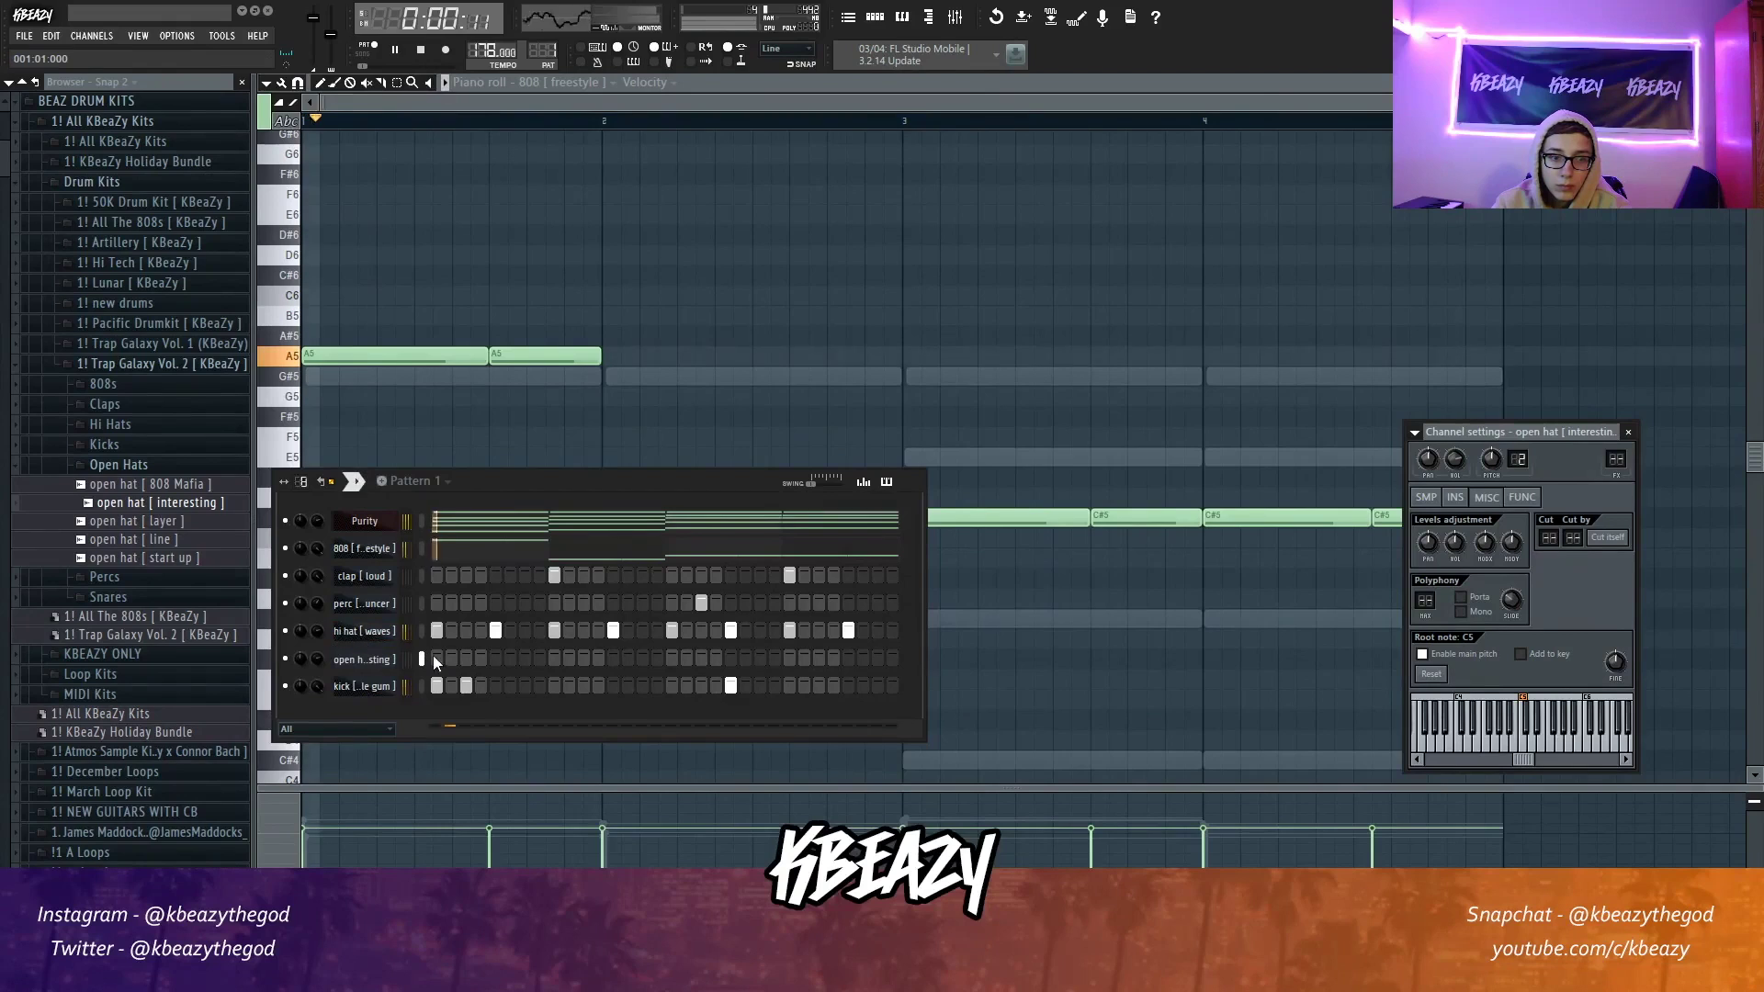
Step: Play the pattern and place open hat hits on steps 5, 13, 21 and 29
key(space)
click(496, 659)
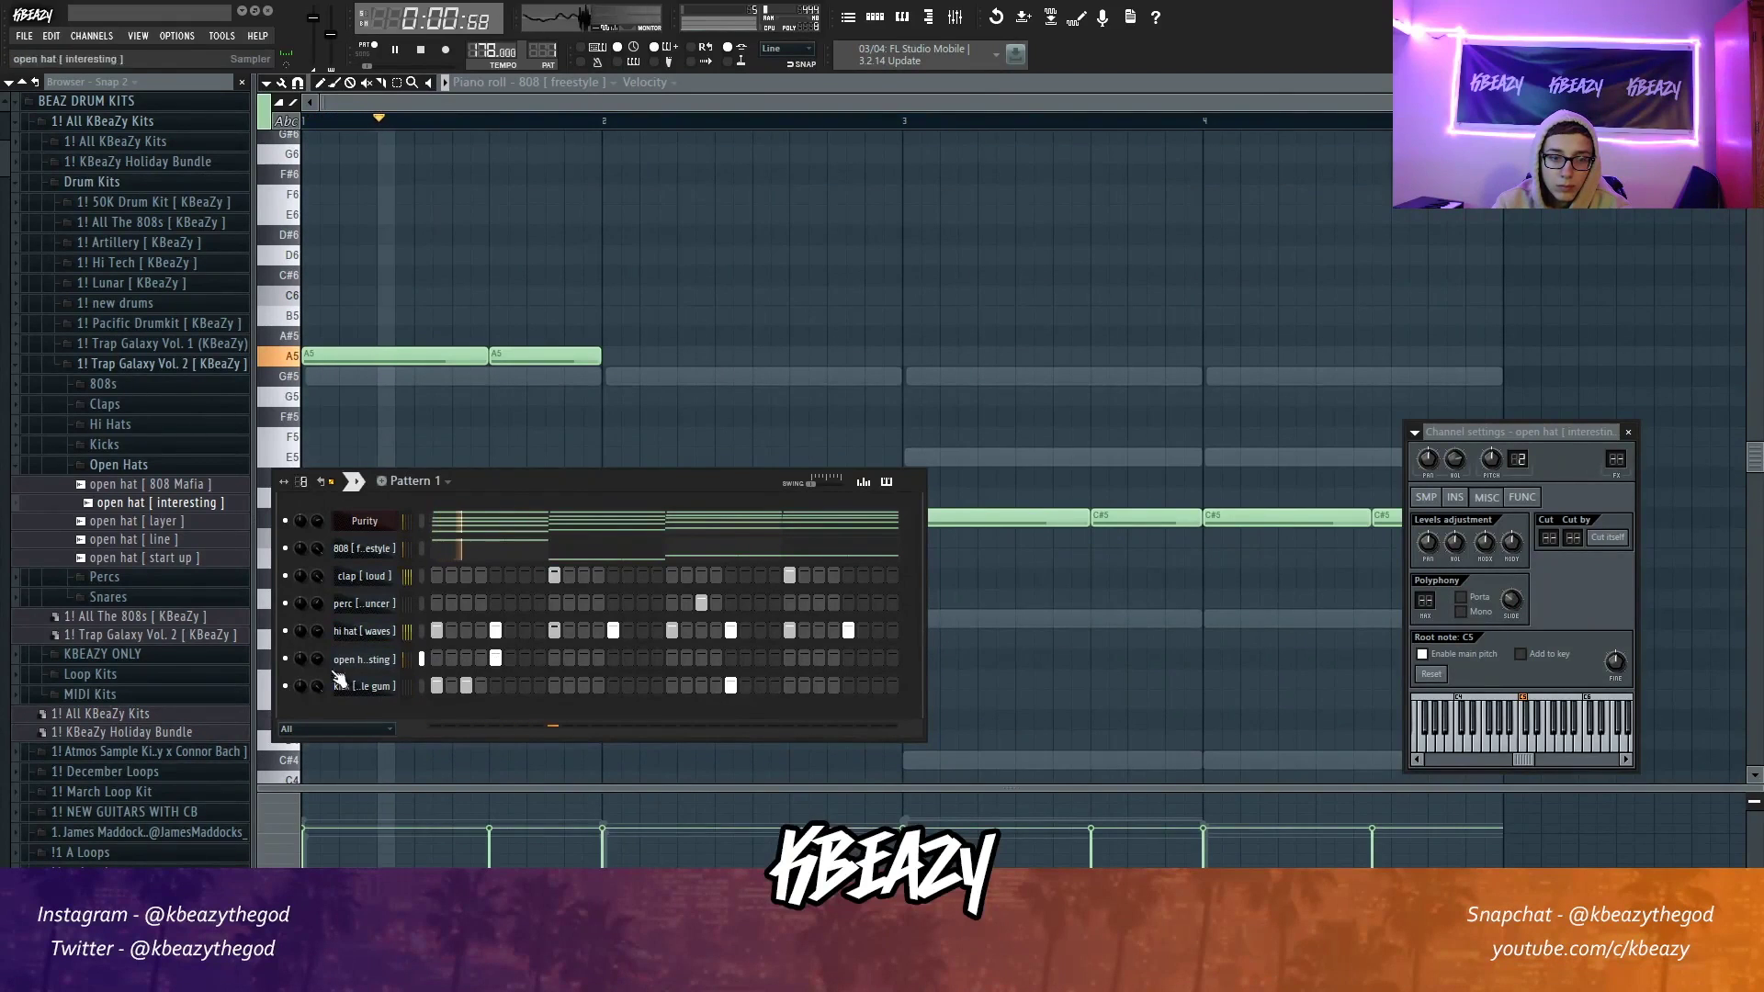
click(612, 658)
click(848, 659)
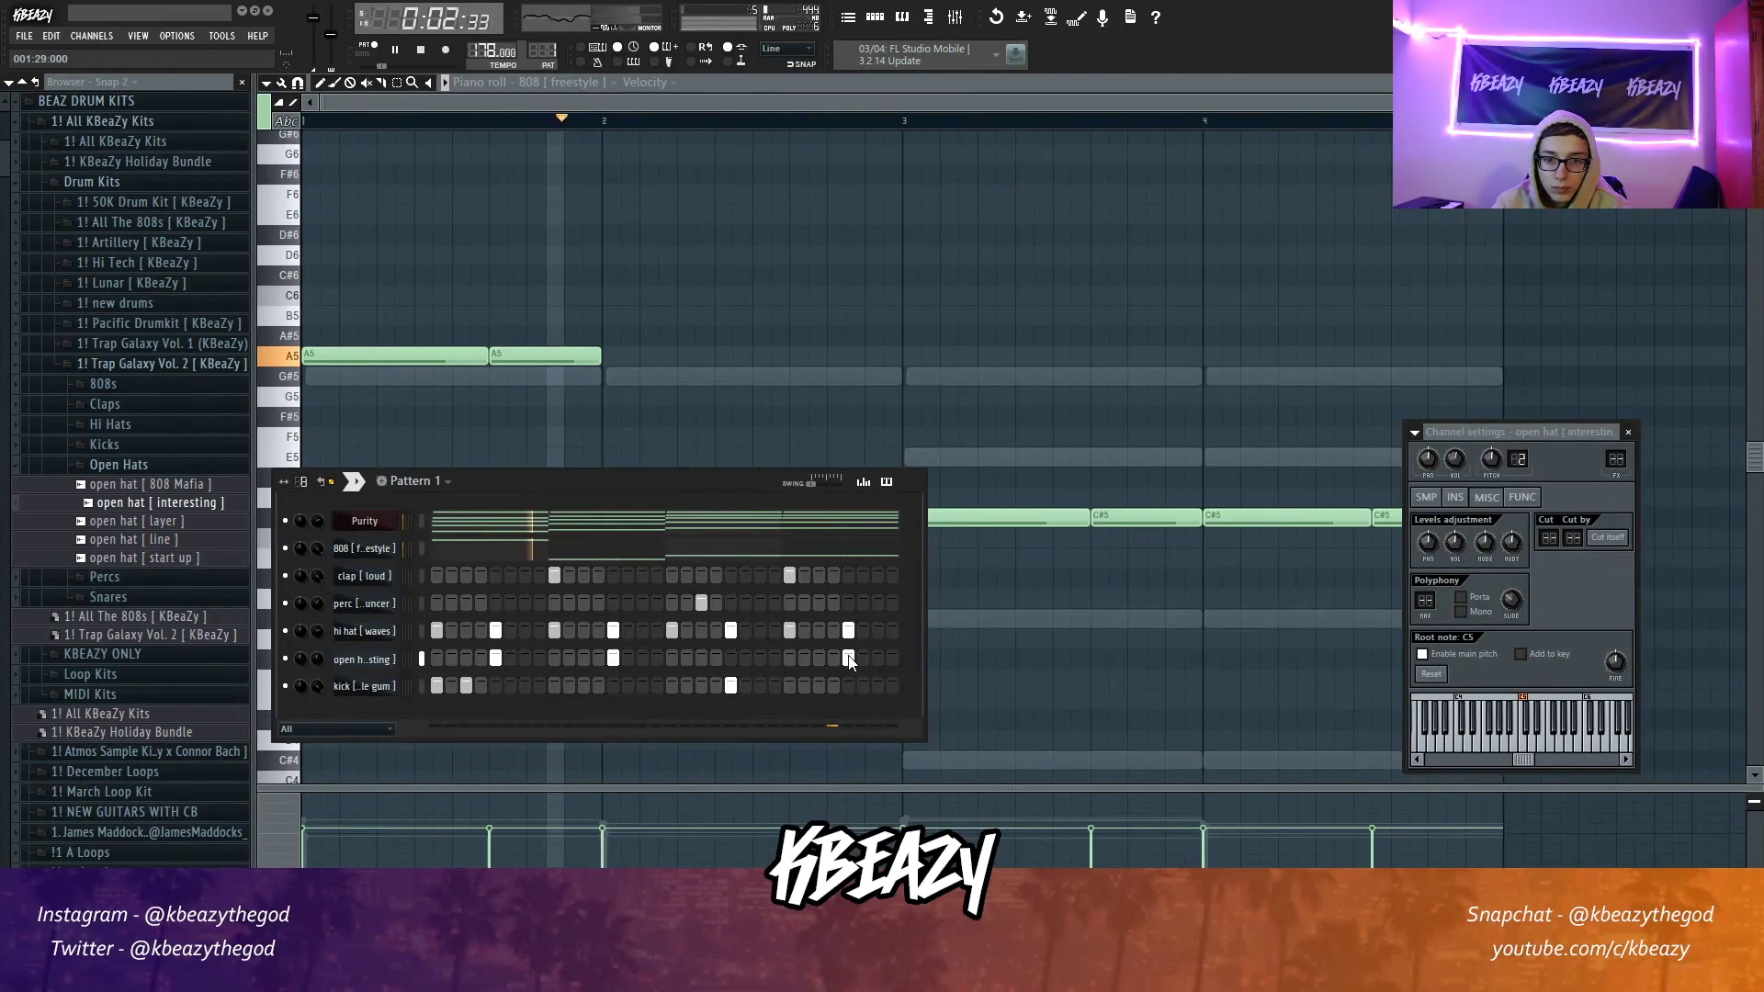
click(730, 659)
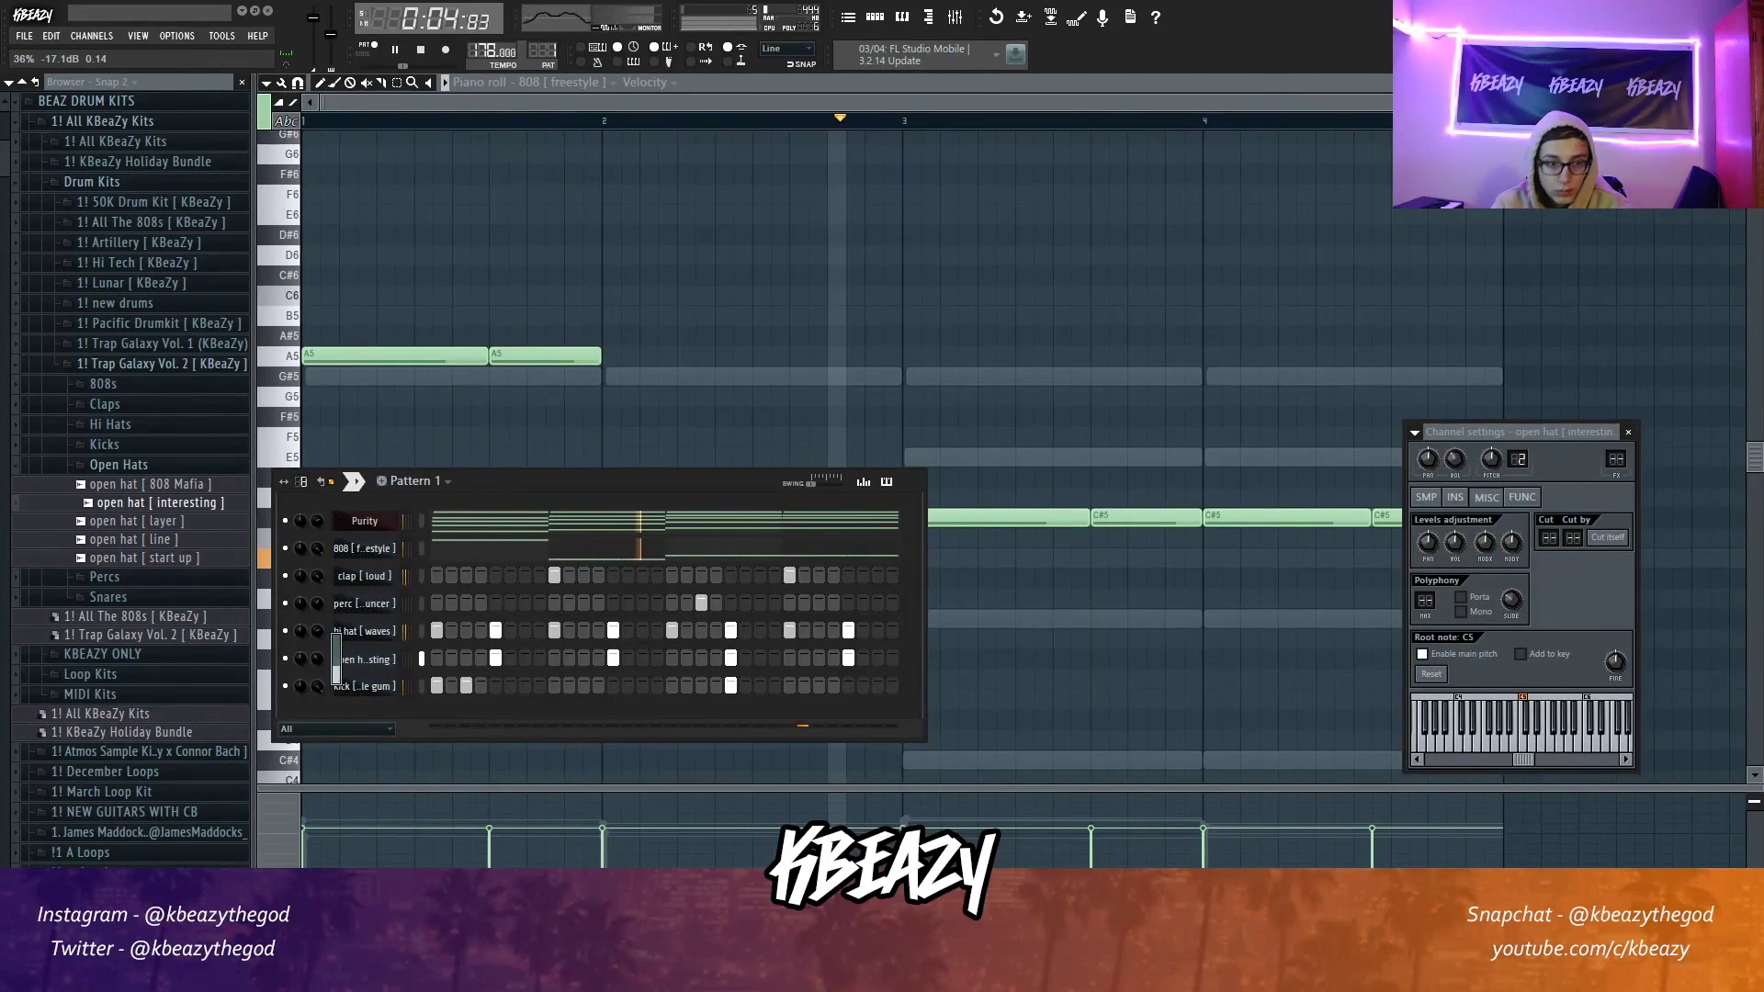
Step: Remove the open hat hit at step 13 and collapse the Trap Galaxy Vol. 2 kit in the browser
click(118, 464)
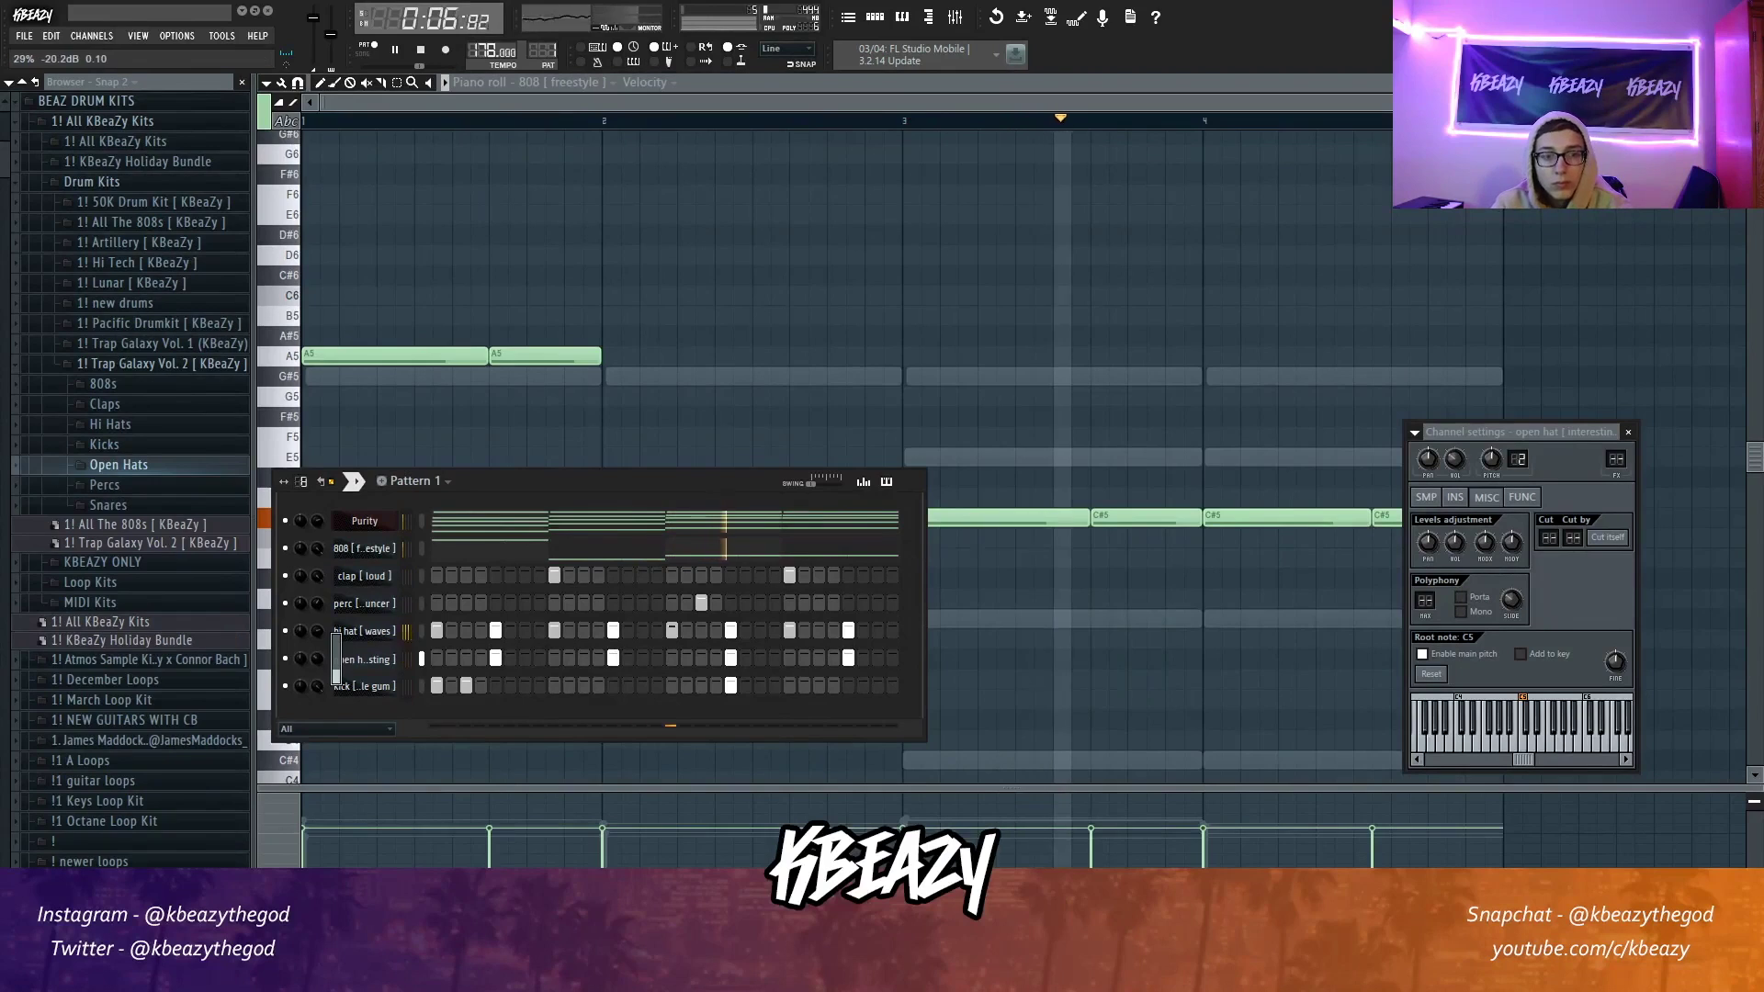
click(613, 659)
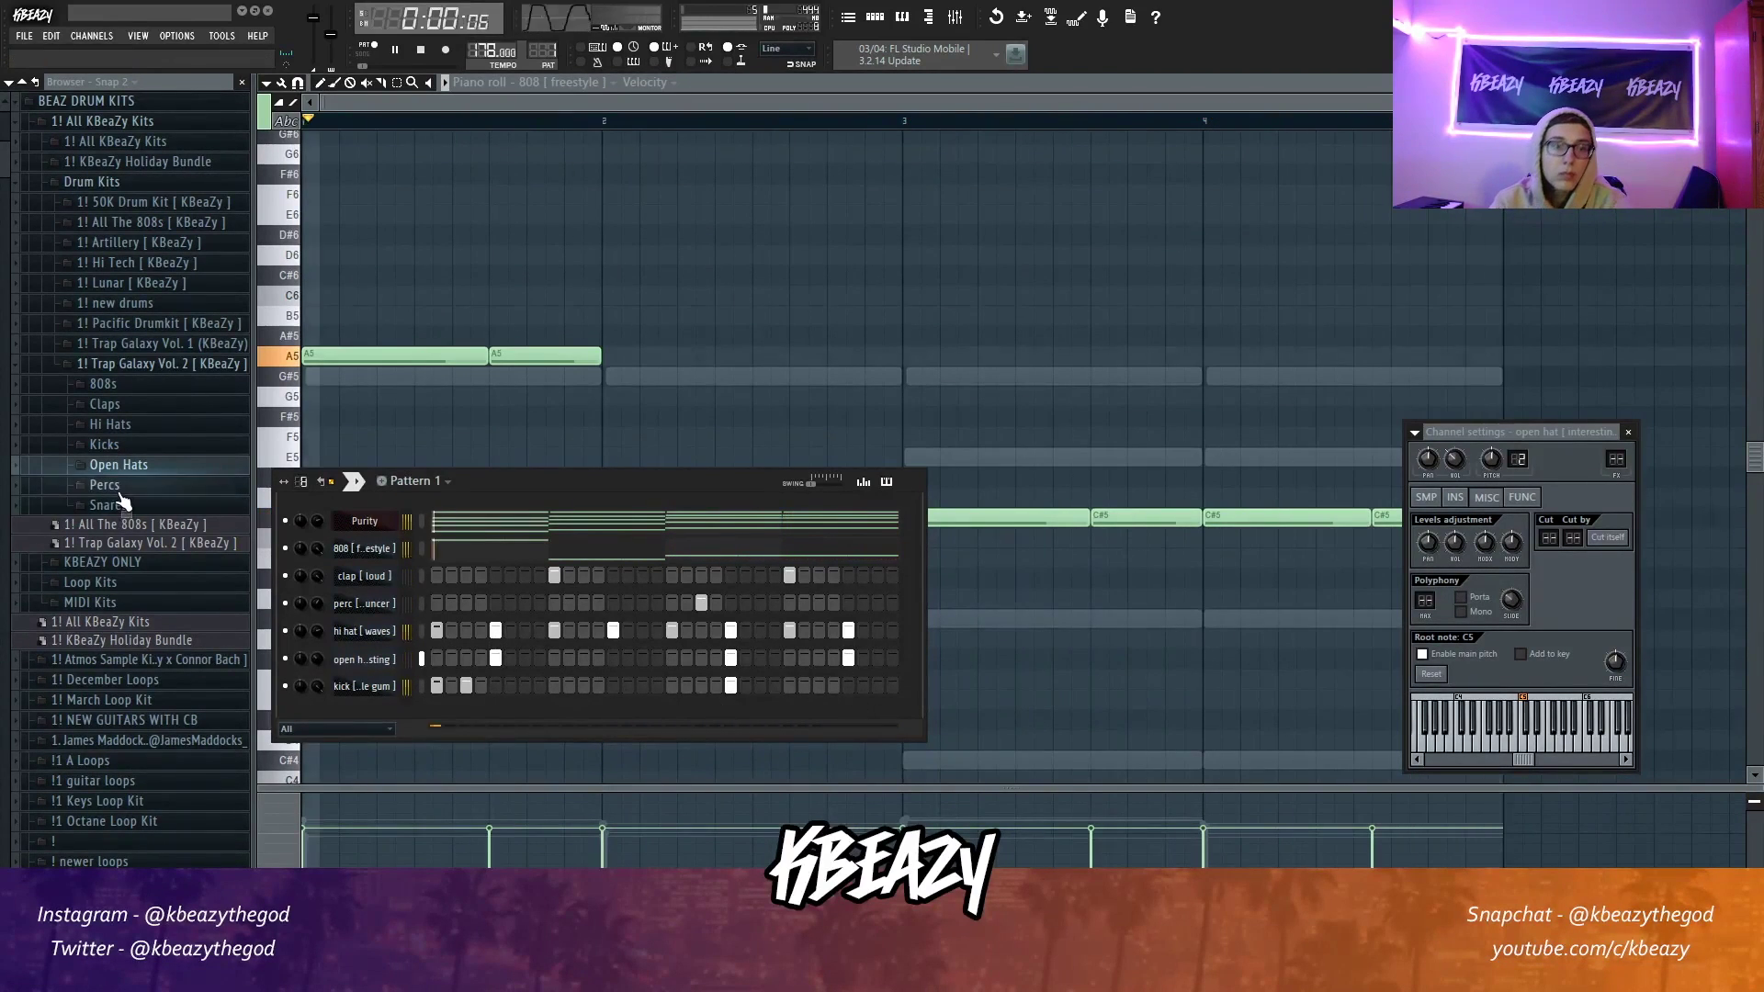
click(129, 364)
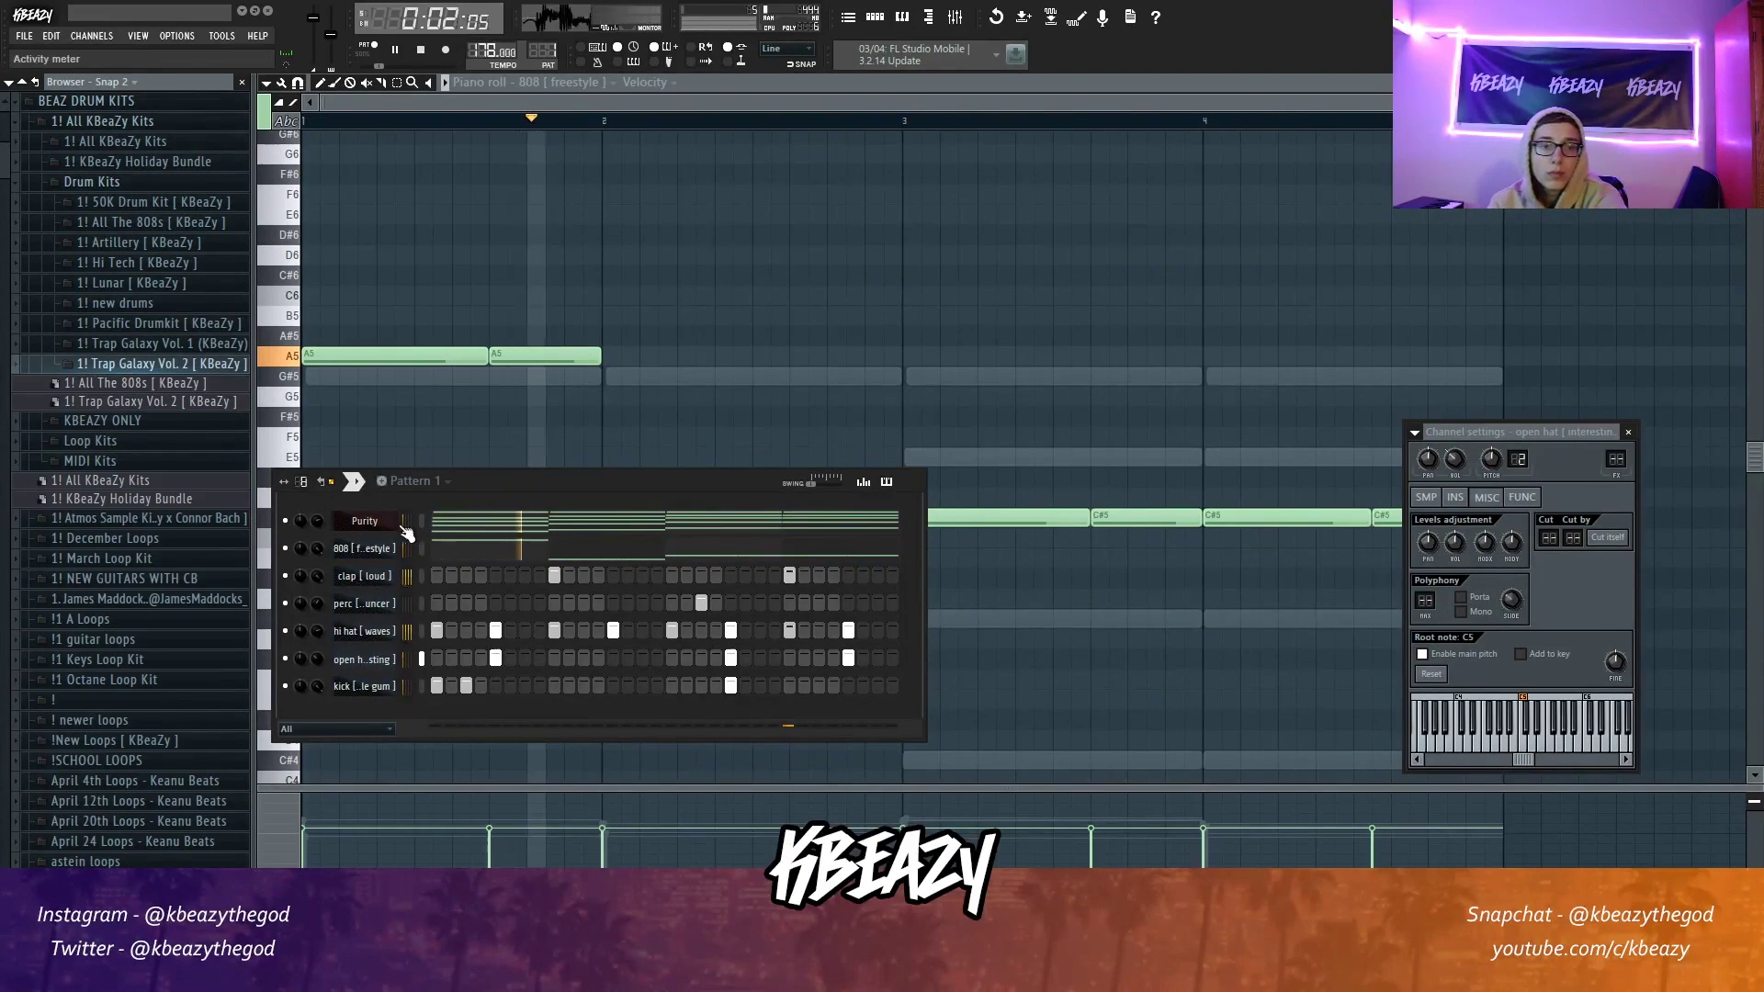
Step: Add an Omnisphere channel and search its patch browser for "flute"
click(92, 36)
mouse_move(138, 55)
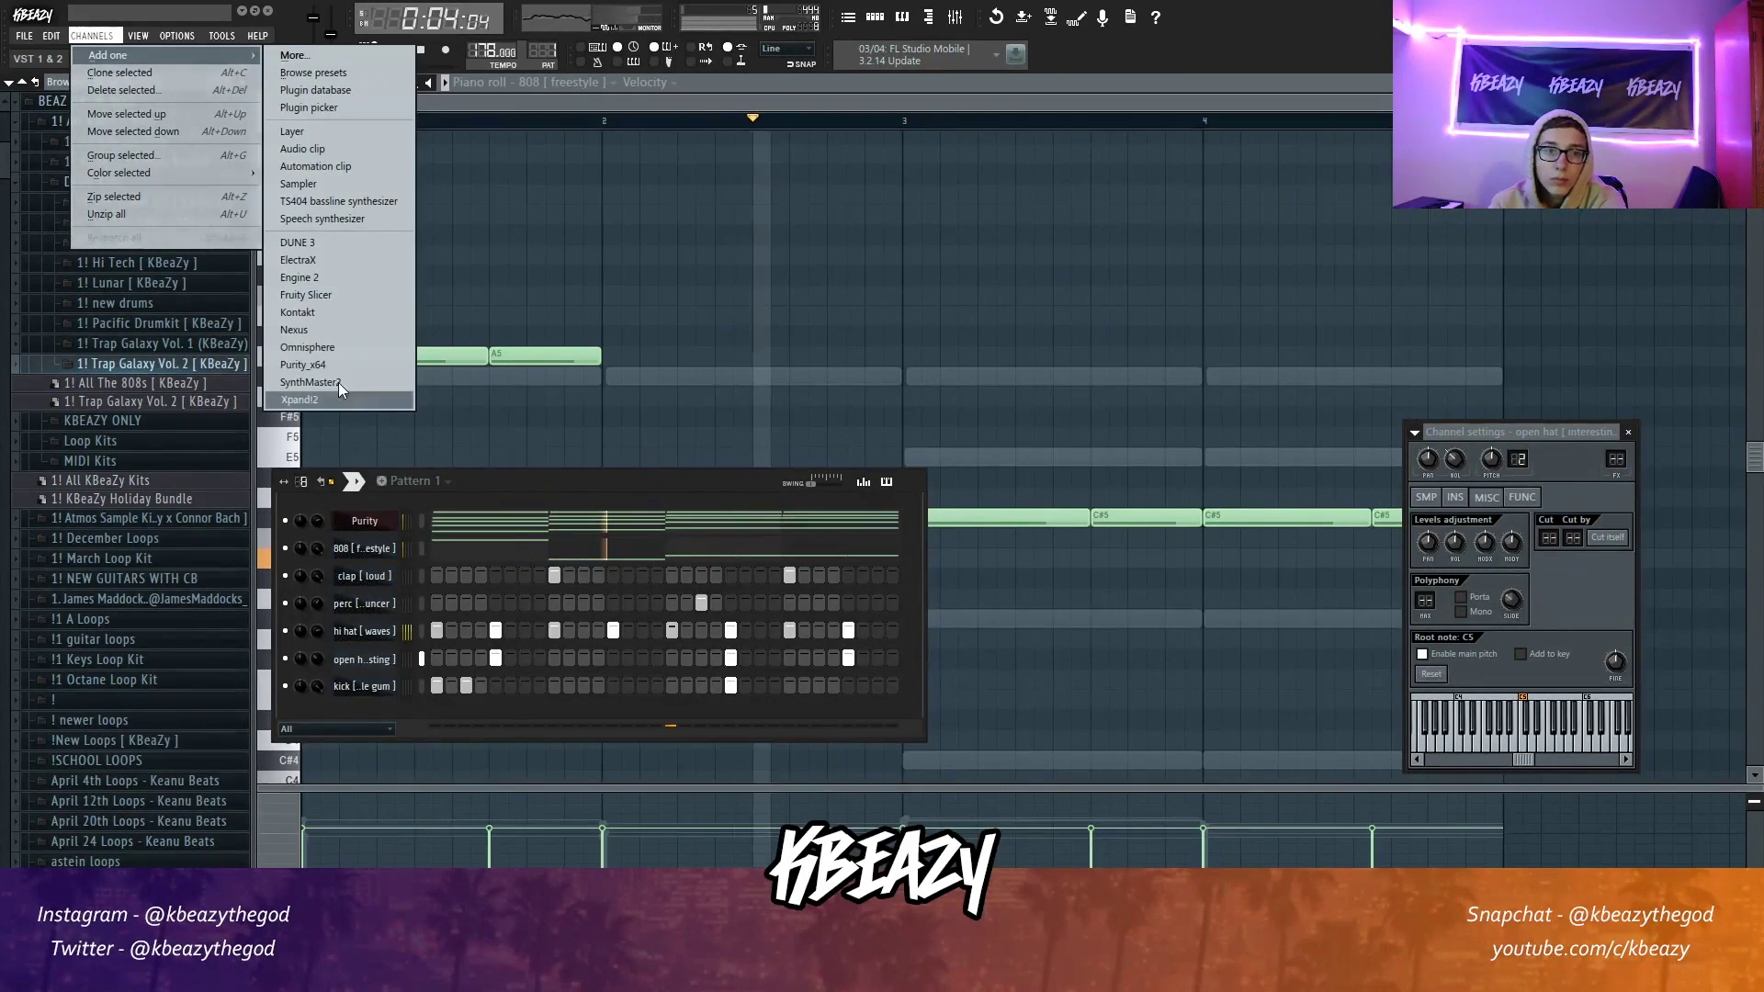
click(313, 347)
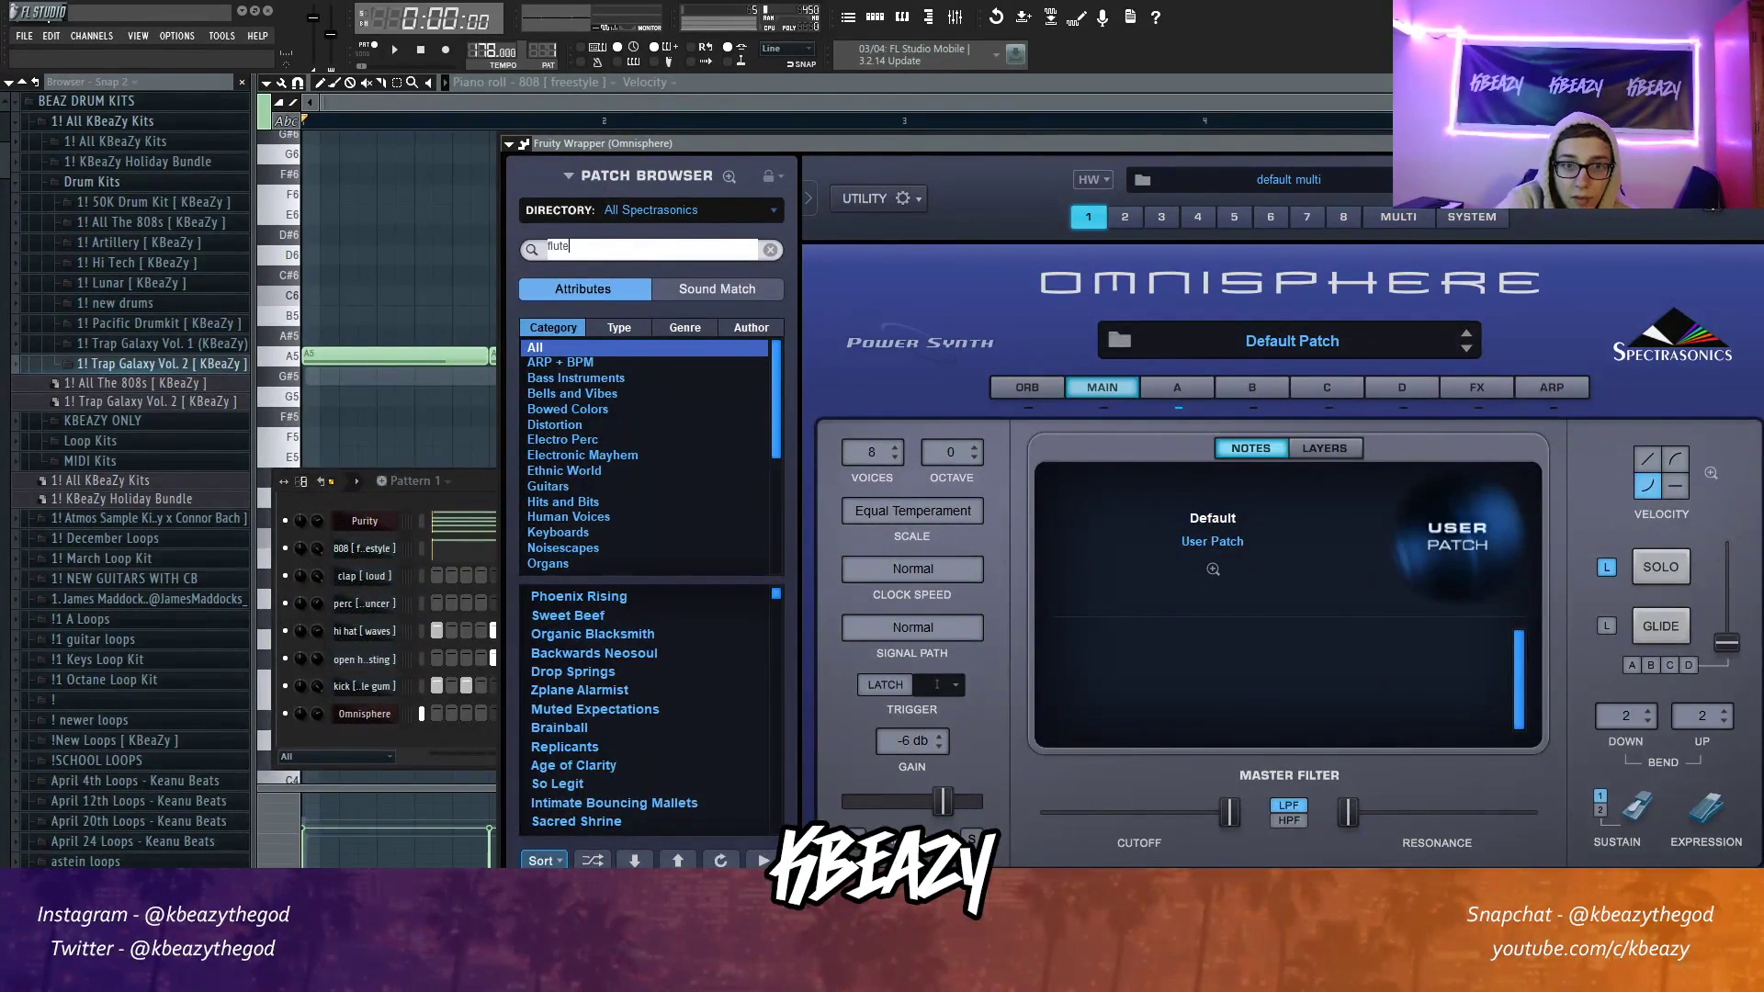
key(Return)
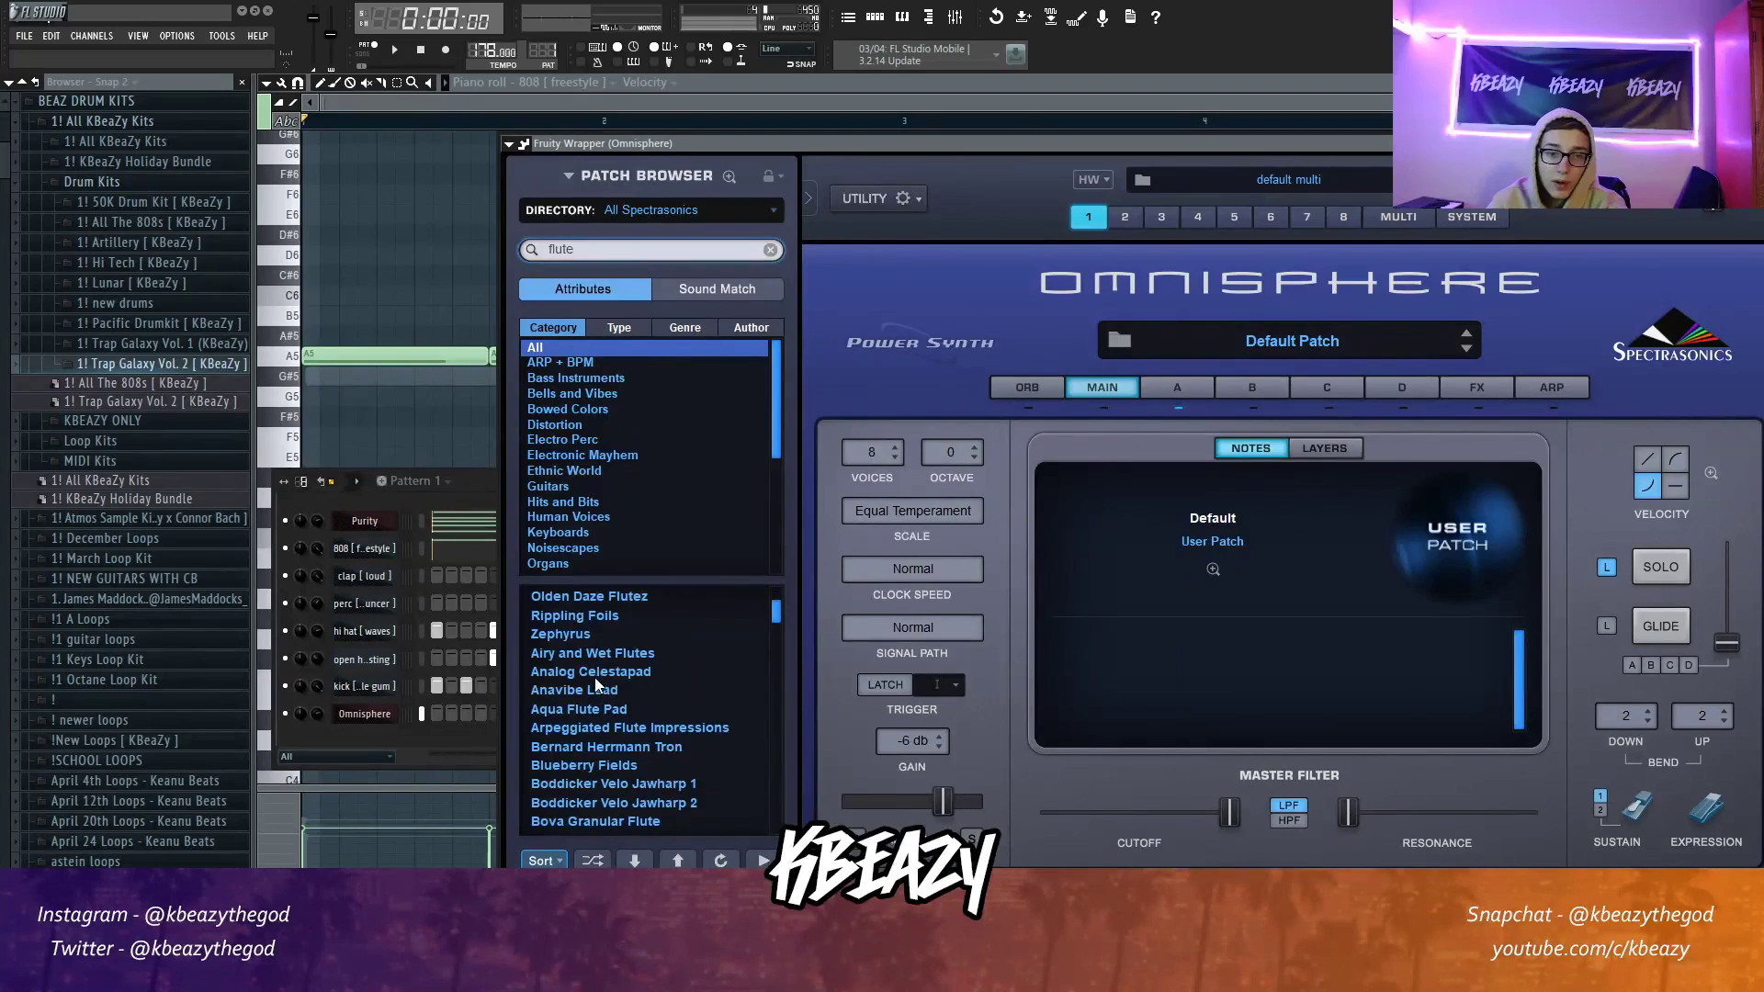
scroll(597, 683, down, 2)
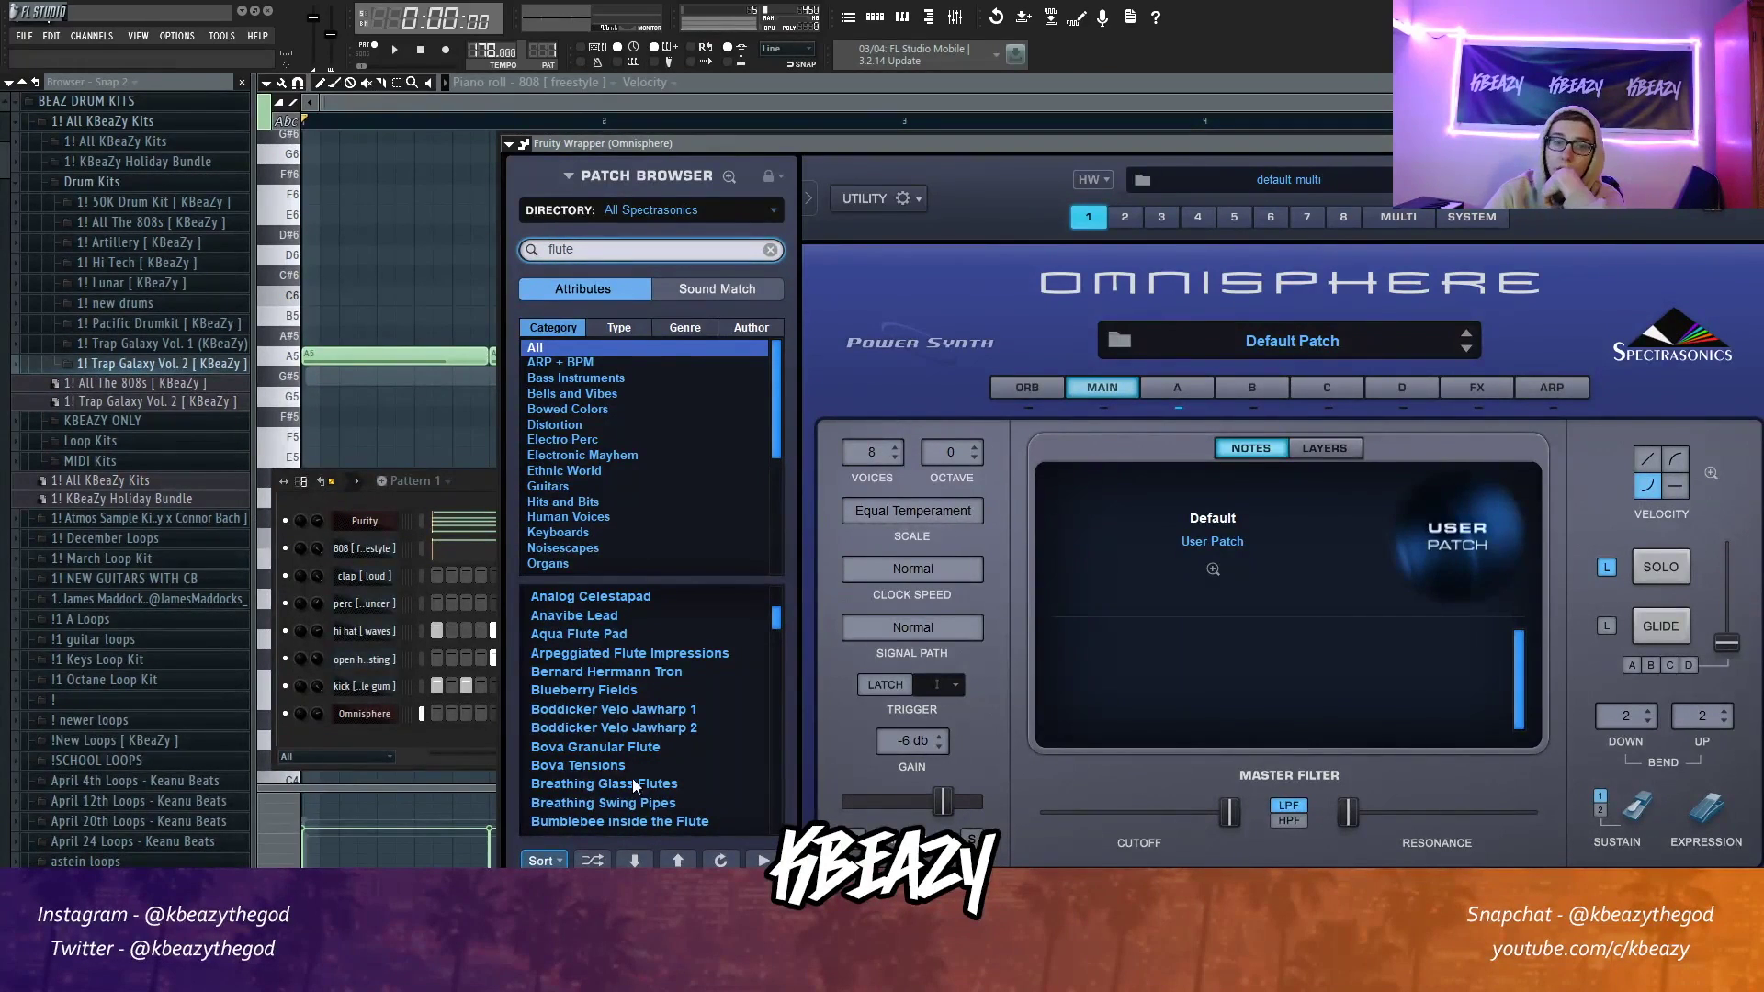
Step: Look through the flute search results in Omnisphere and choose the Enchanted Flute patch
scroll(636, 785, up, 2)
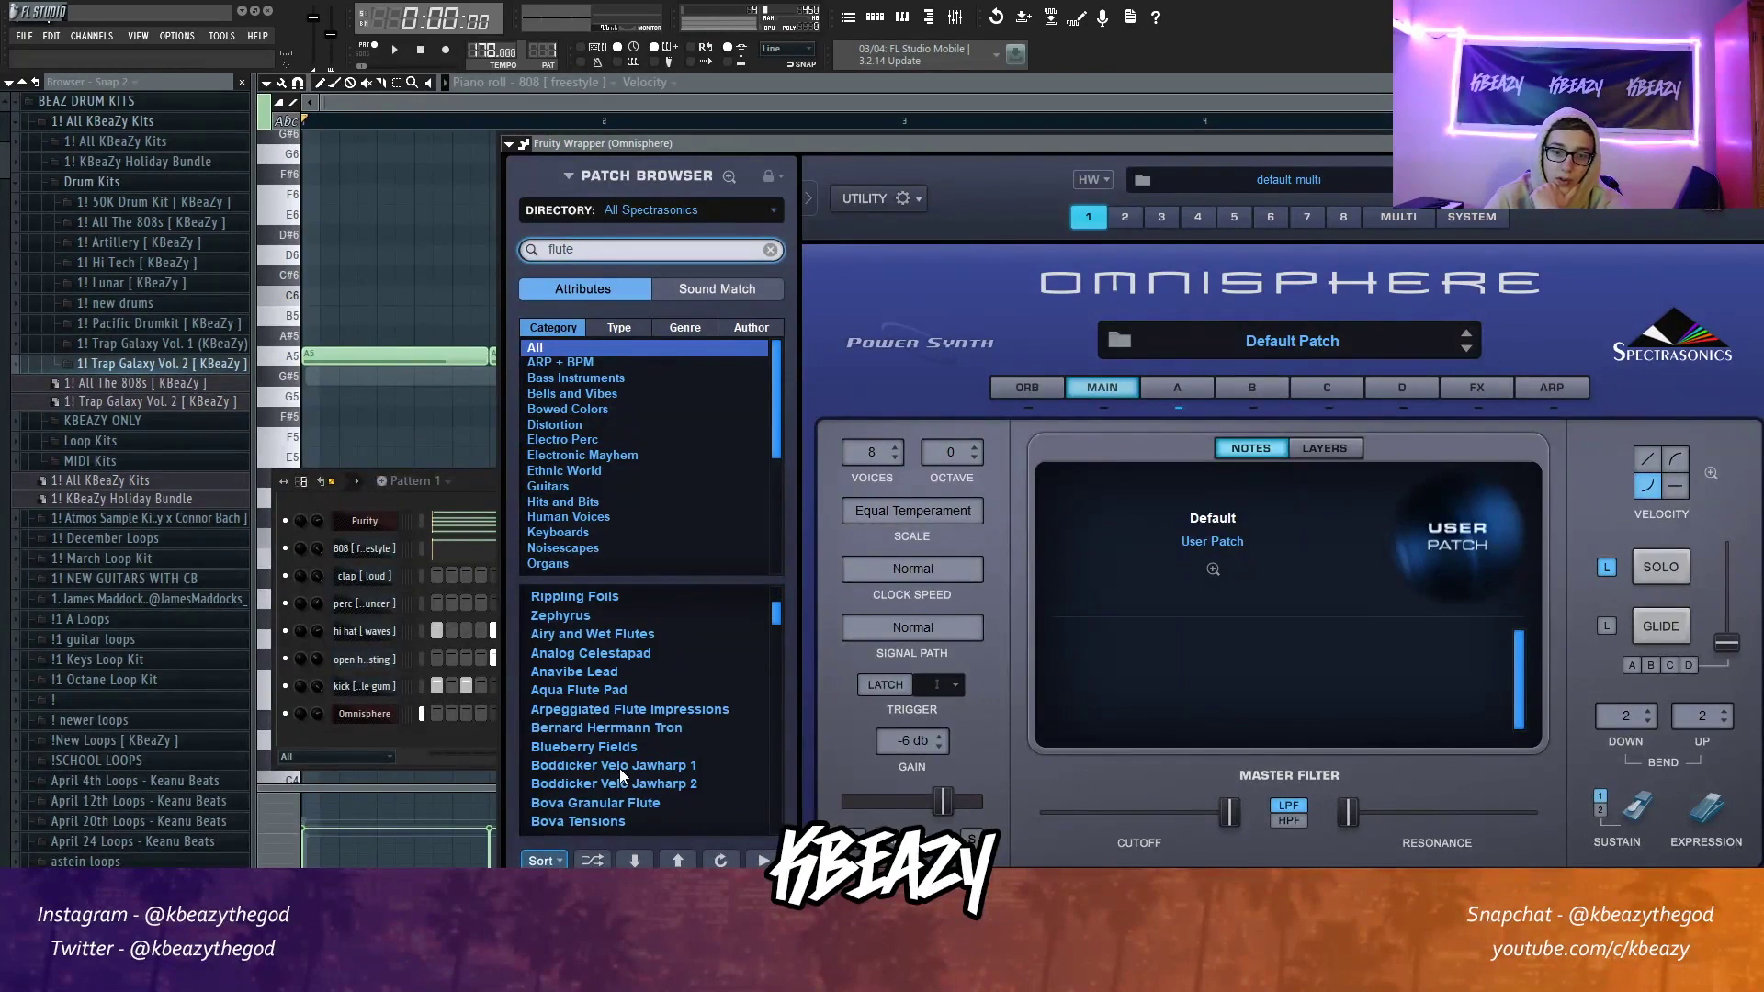
scroll(630, 758, down, 2)
scroll(632, 743, up, 6)
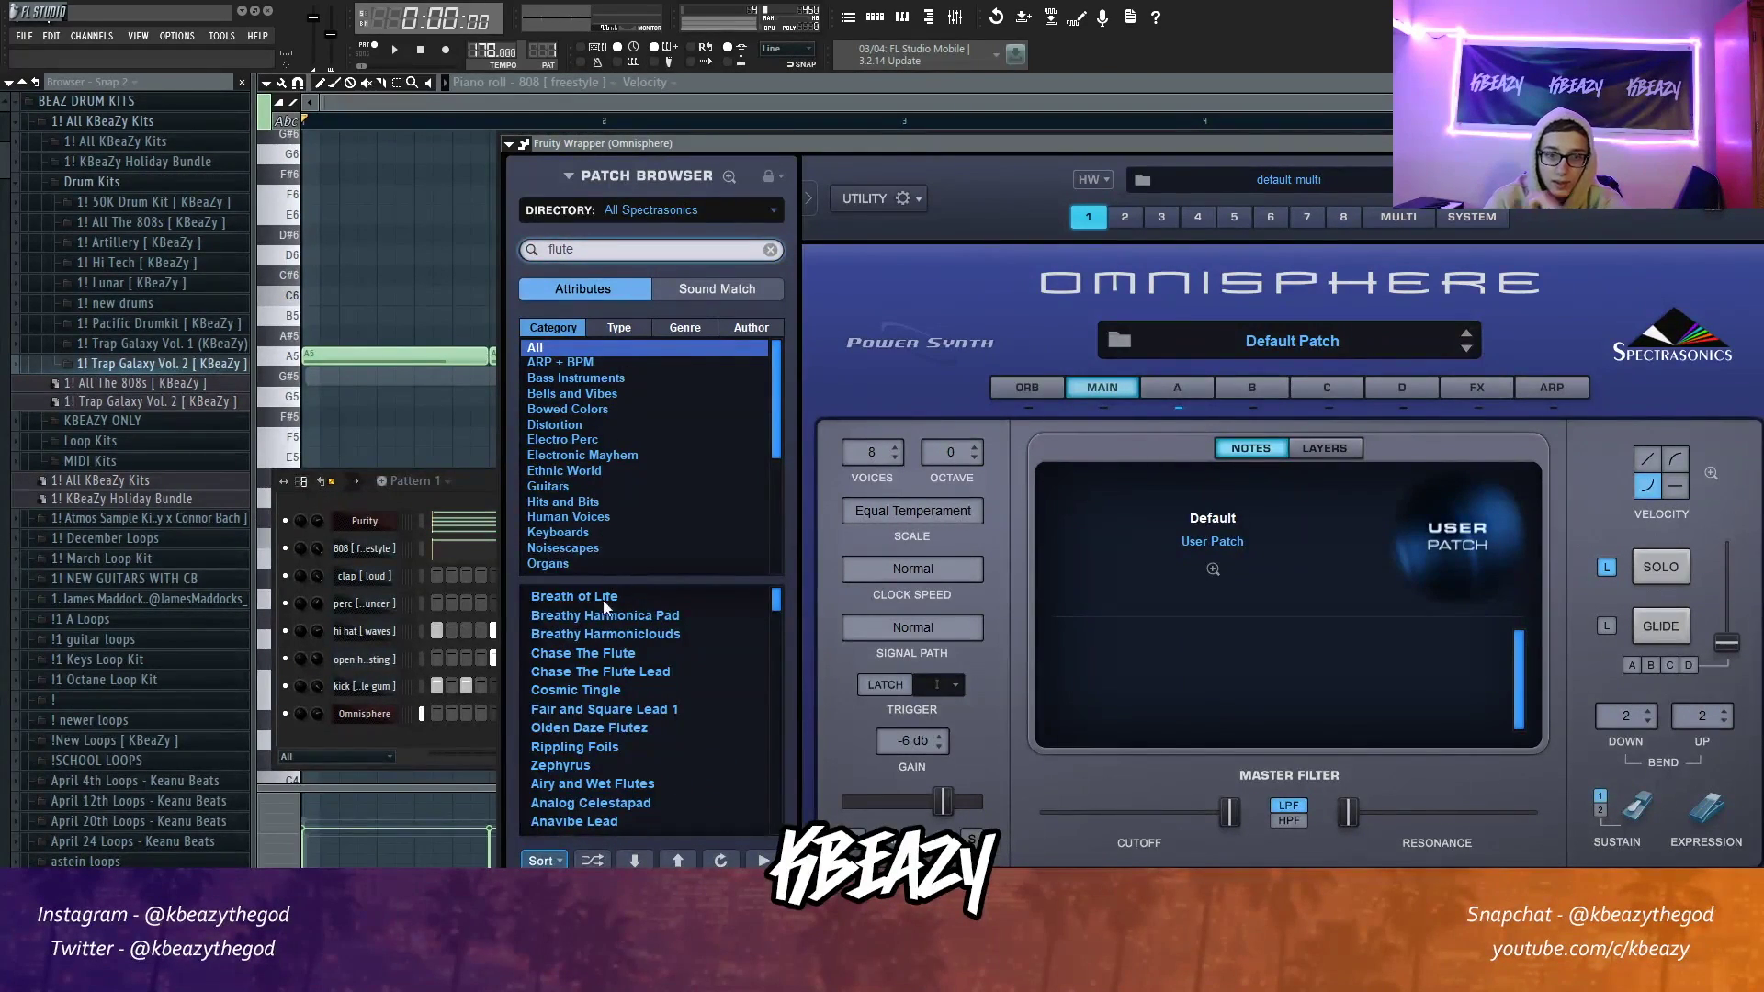
scroll(606, 698, down, 8)
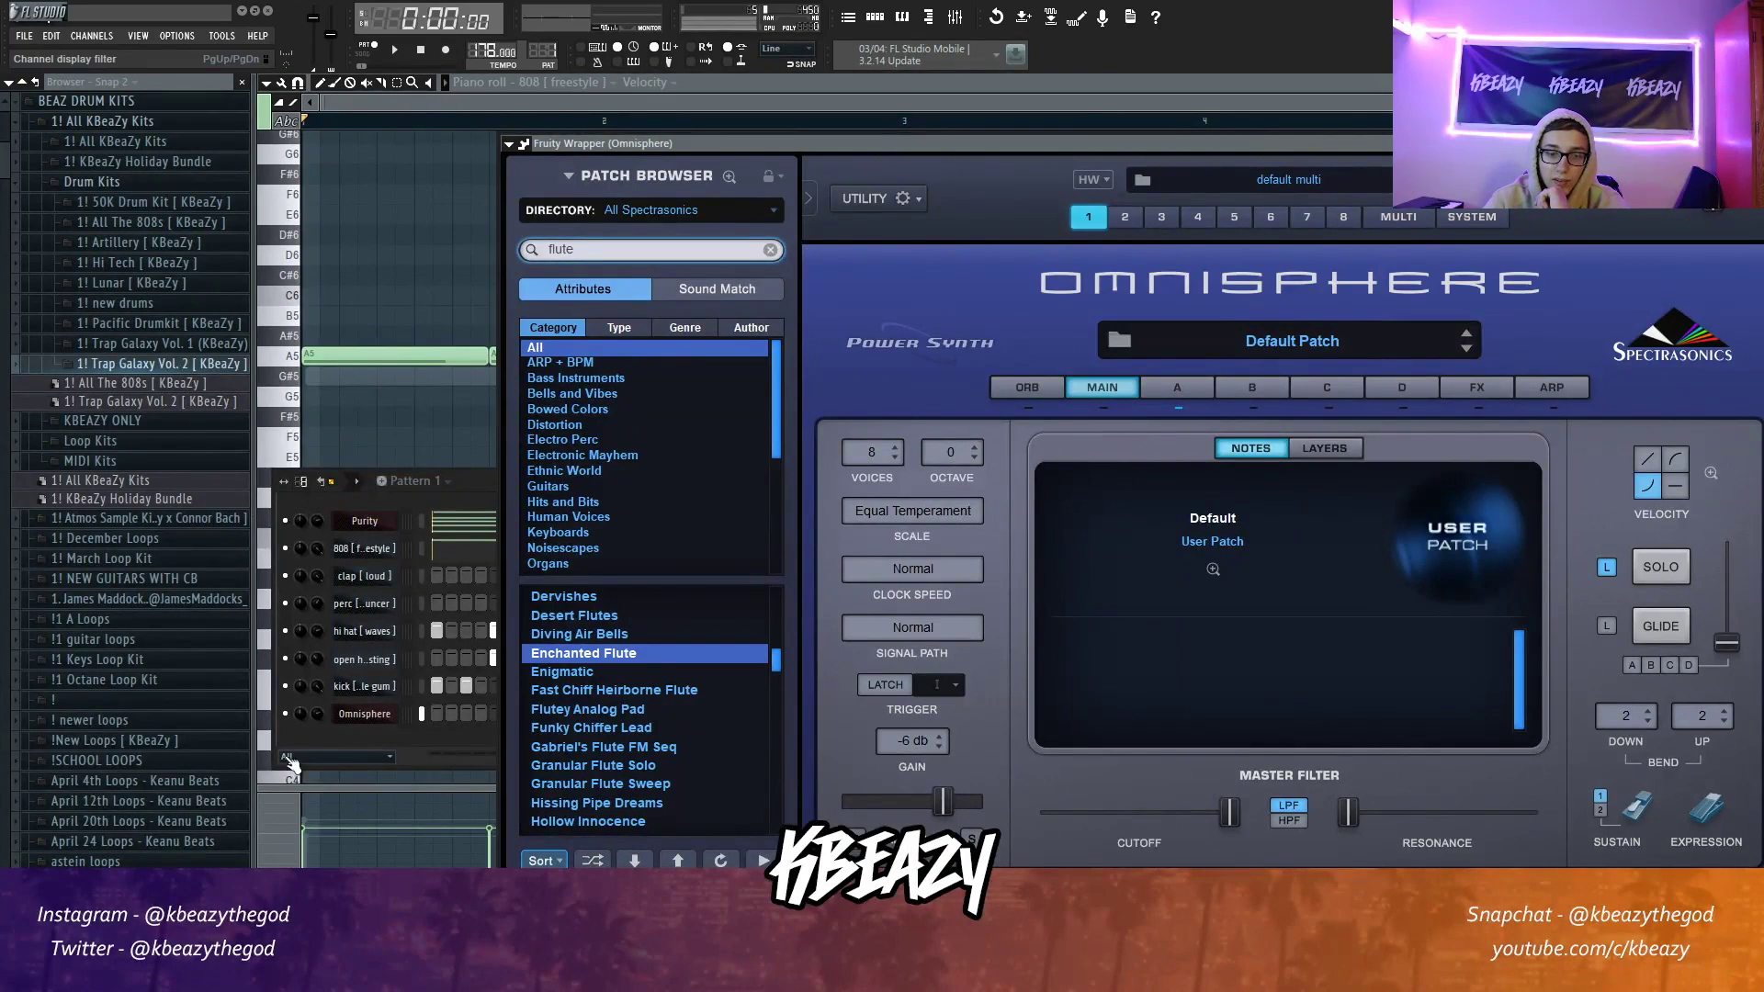
click(317, 715)
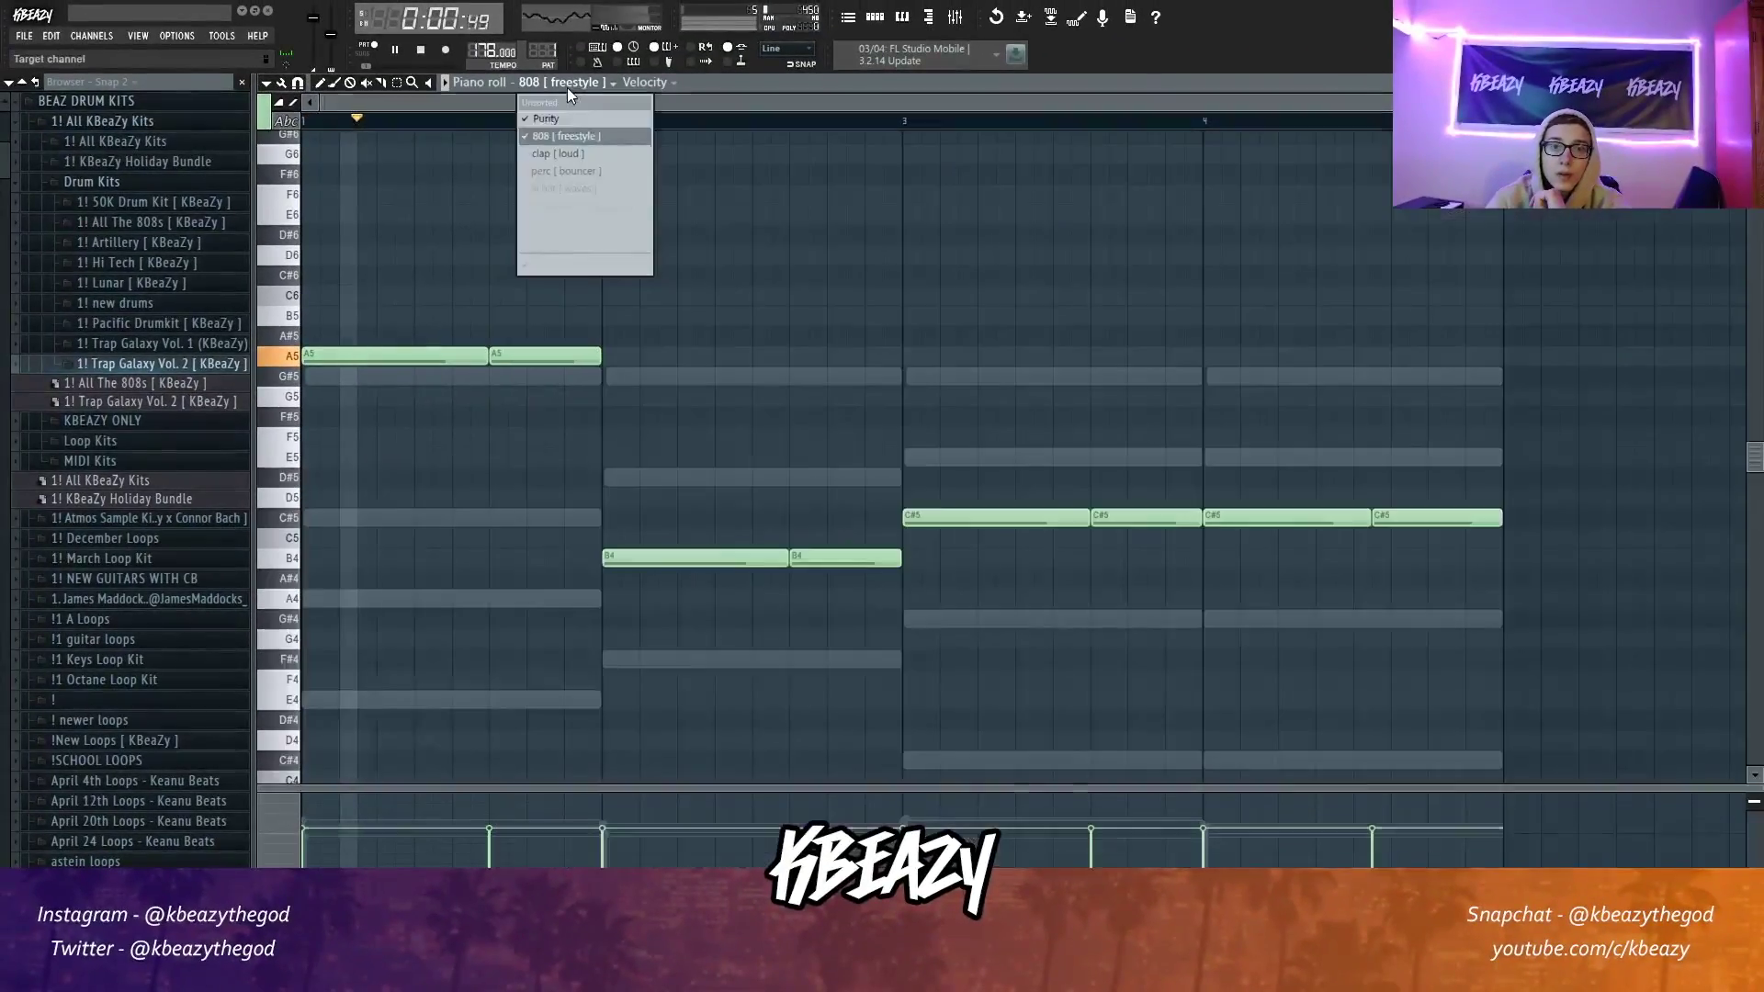
Step: Switch the piano roll to Omnisphere and place short notes in bar 1: G#5 at the start and D#6 at step 17
click(577, 246)
key(space)
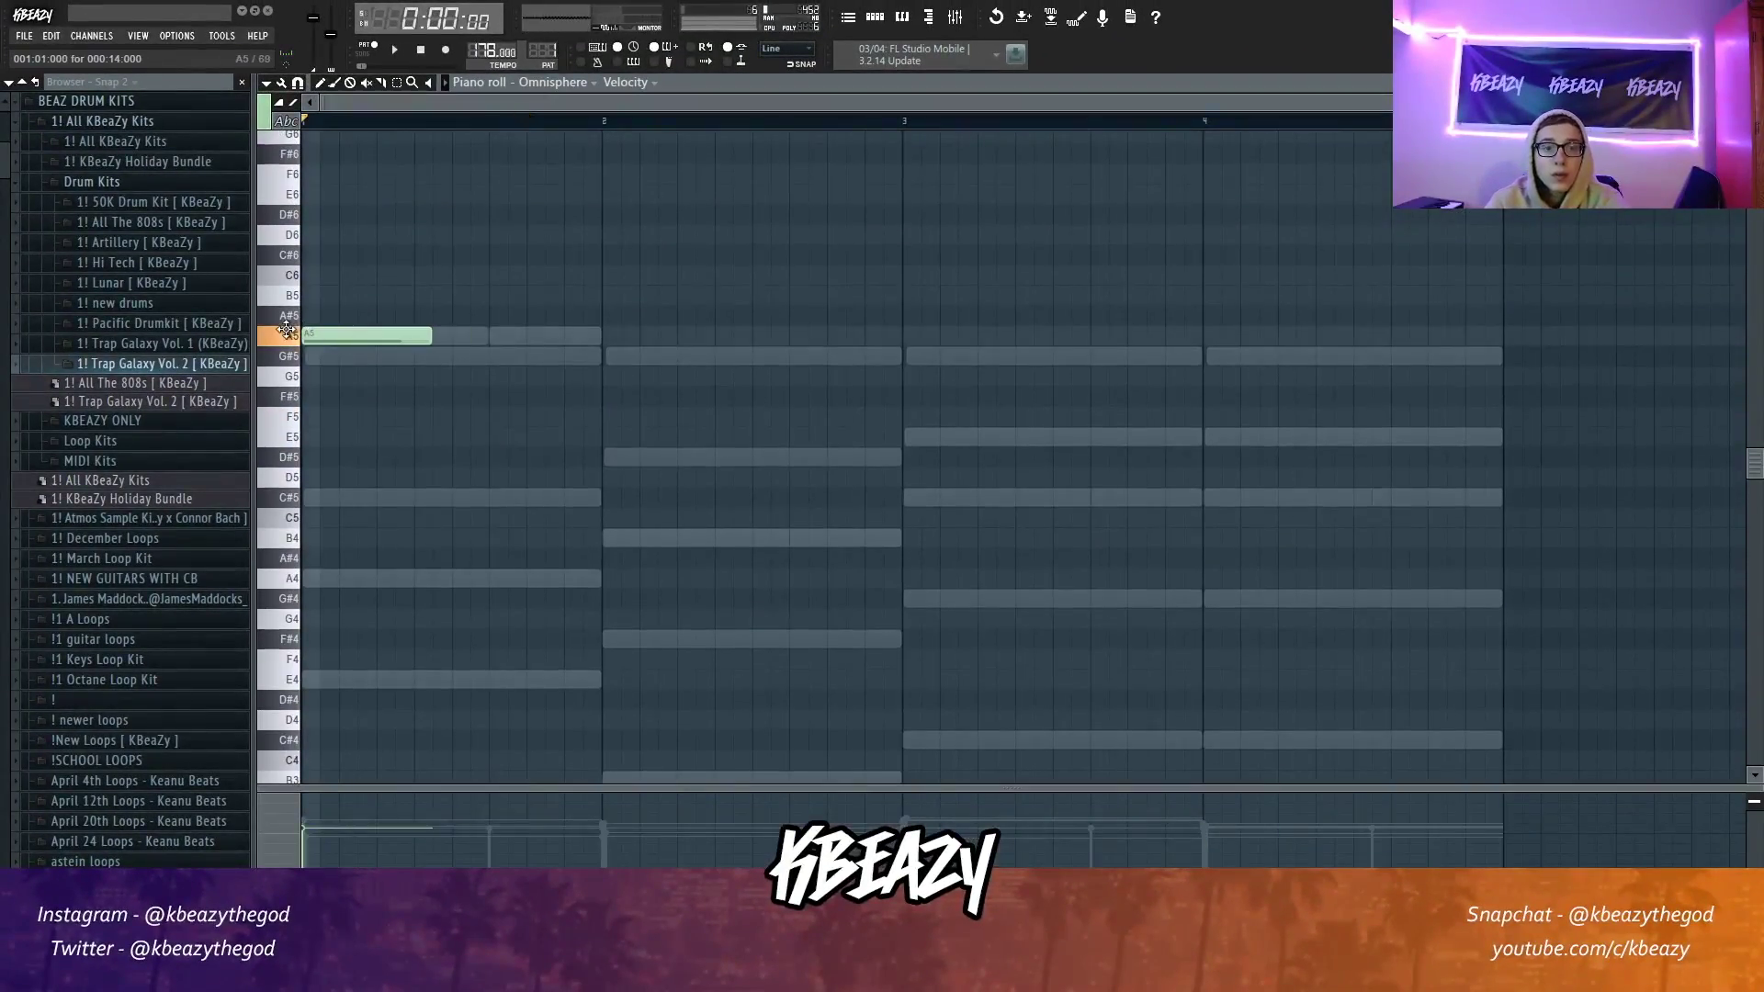
drag(287, 331, 338, 356)
scroll(441, 354, up, 3)
click(459, 277)
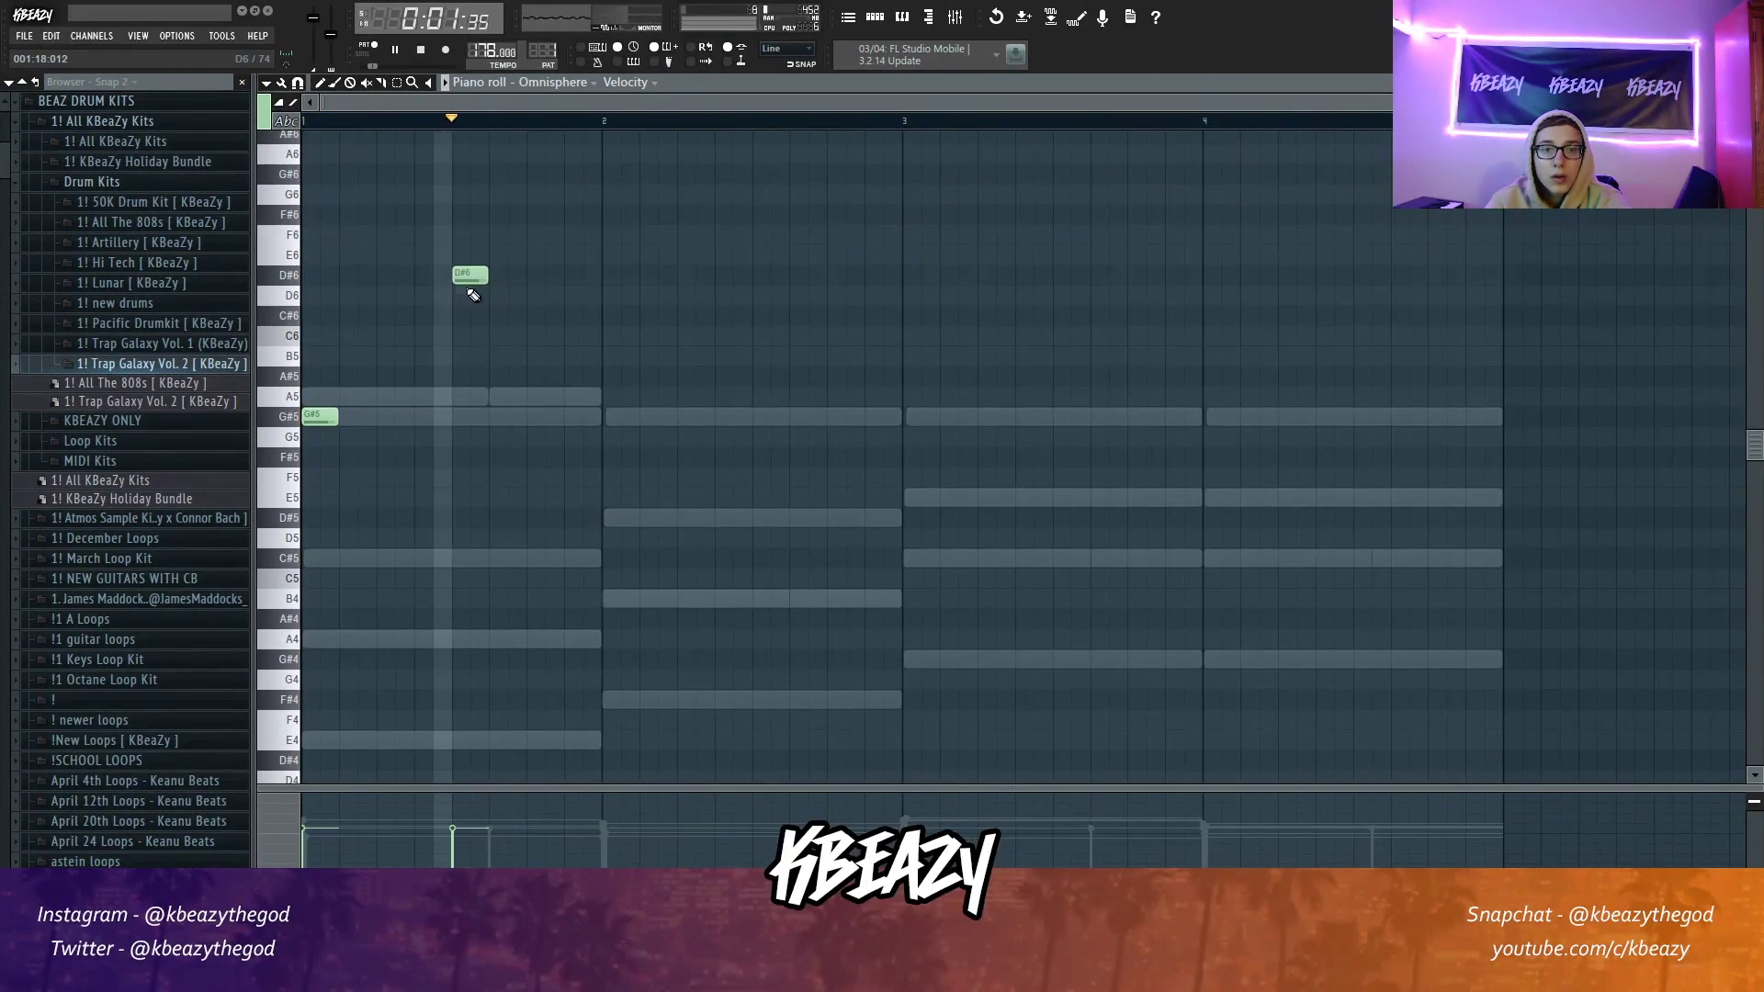
Step: Complete the bar 1 flute phrase with short E6 and D#6 notes at steps 21 and 29, checking it in playback
click(497, 236)
key(space)
key(space)
scroll(559, 300, up, 3)
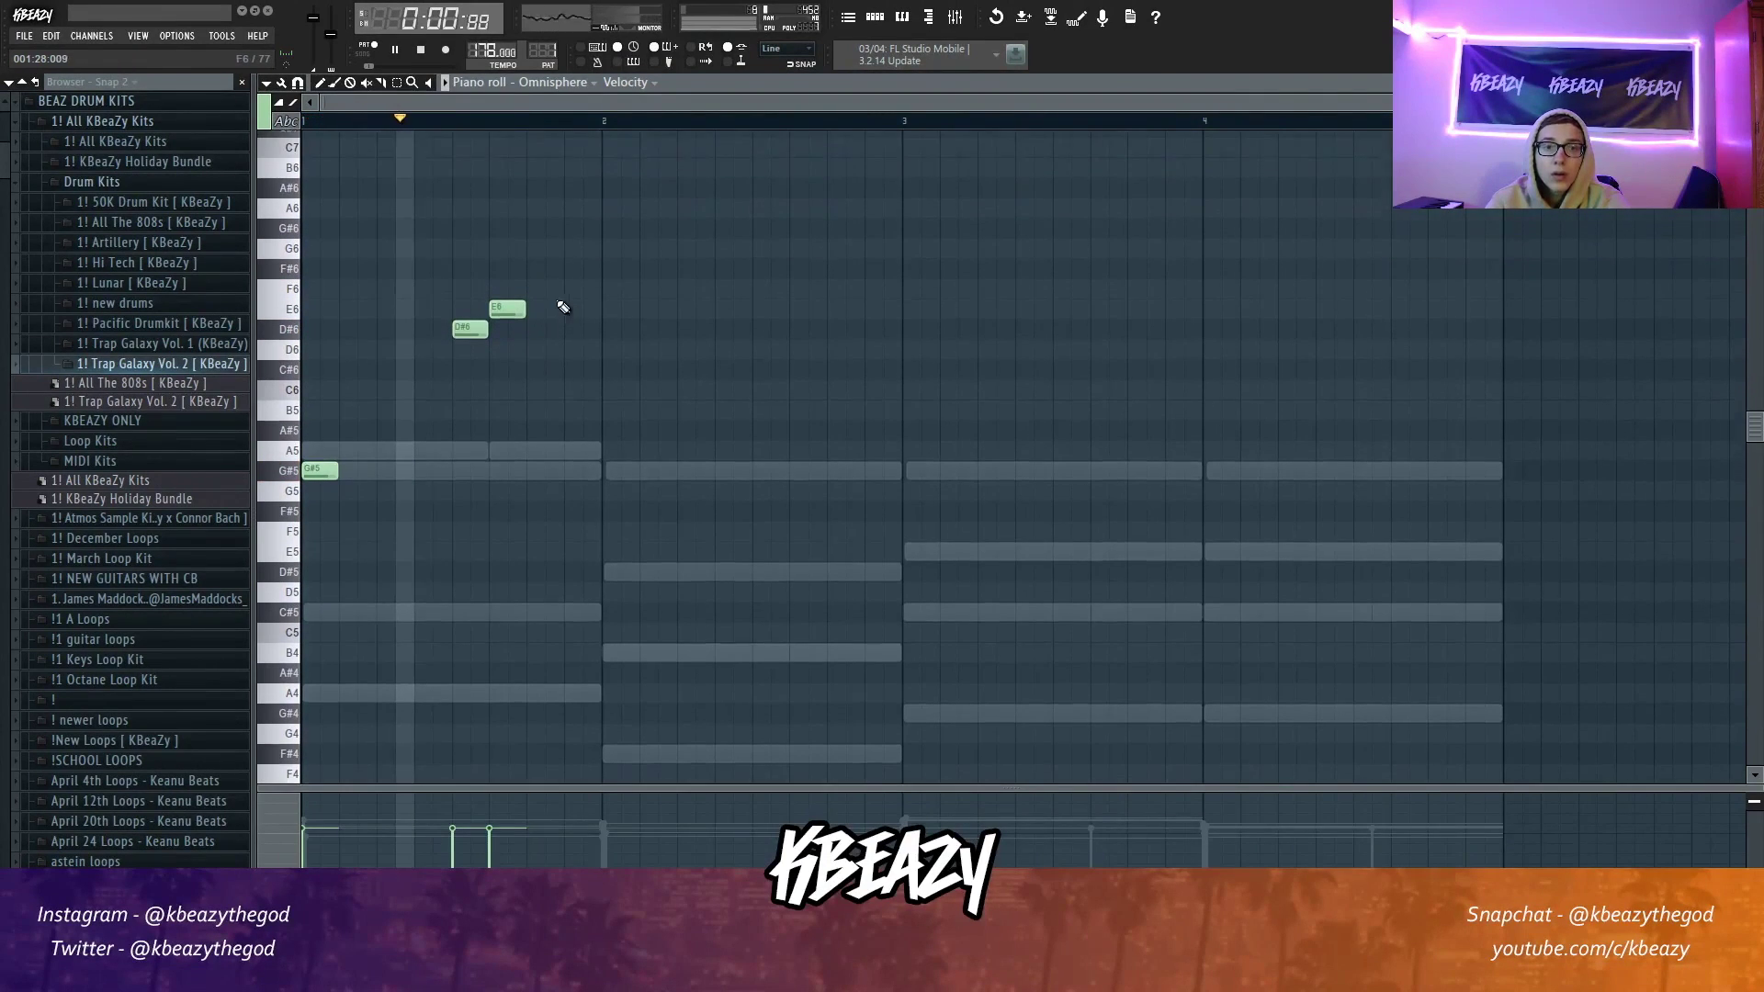
drag(565, 312, 571, 329)
key(space)
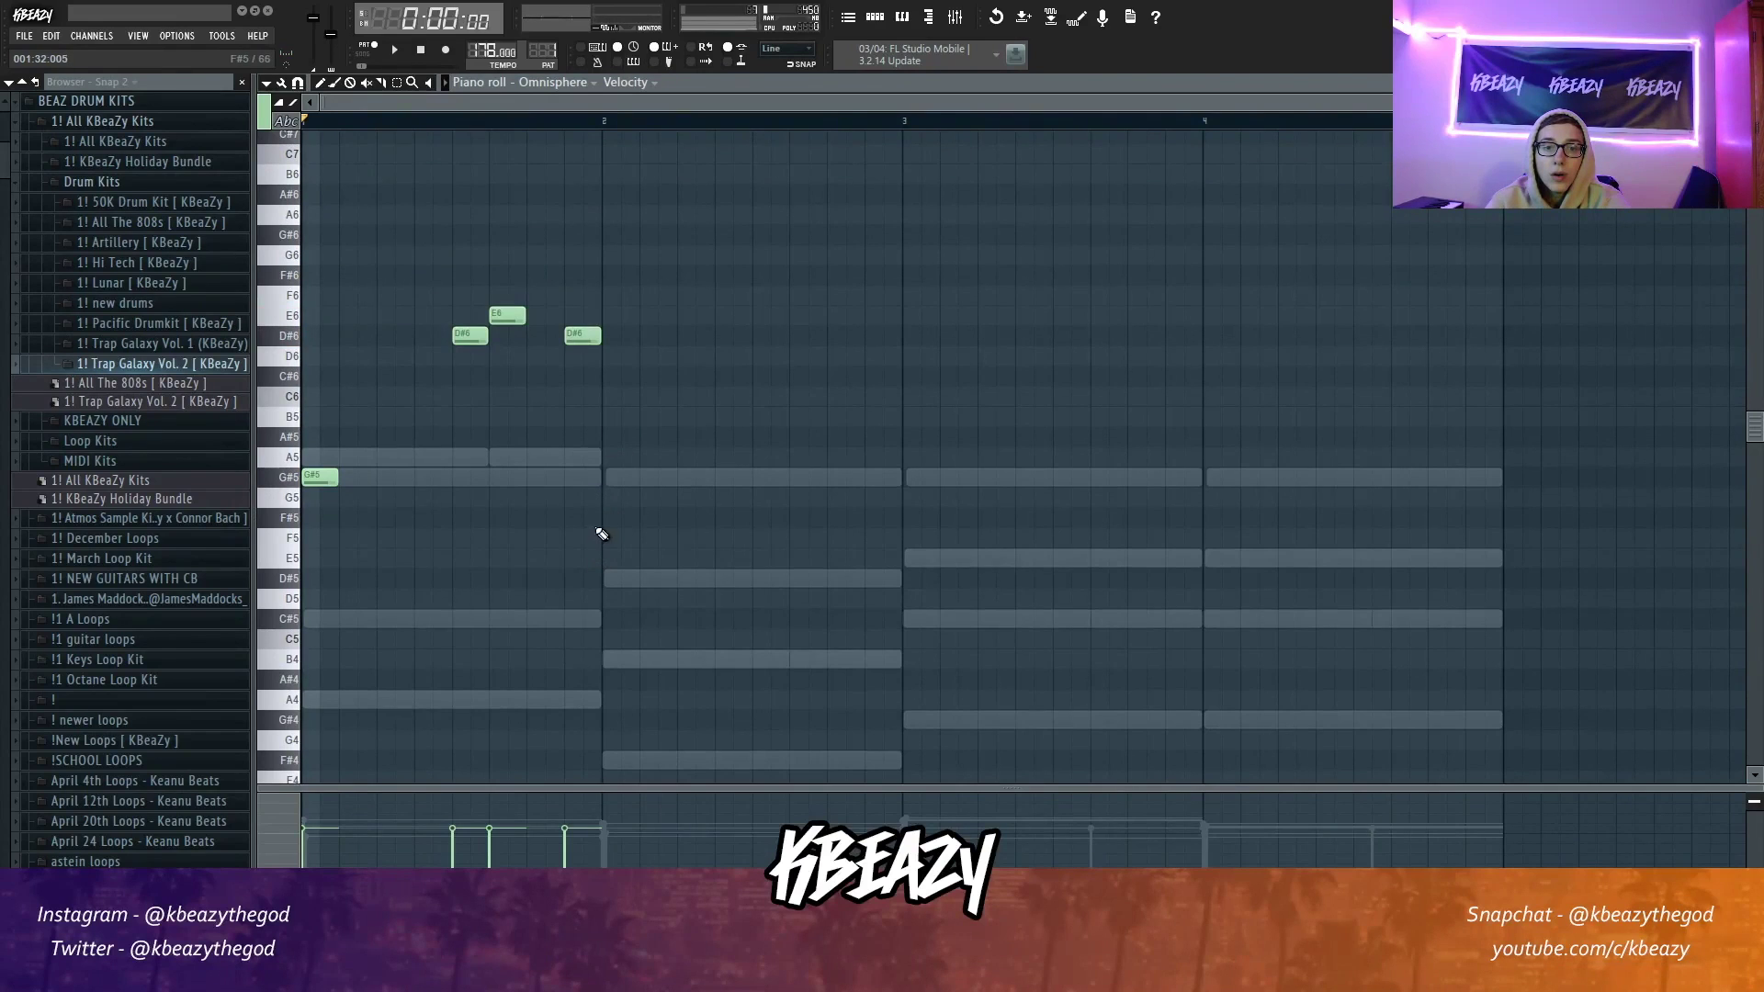
Step: Repeat the flute phrase in bar 2 with G#5, D#6, E6 and D#6 notes at the same steps while playing
key(space)
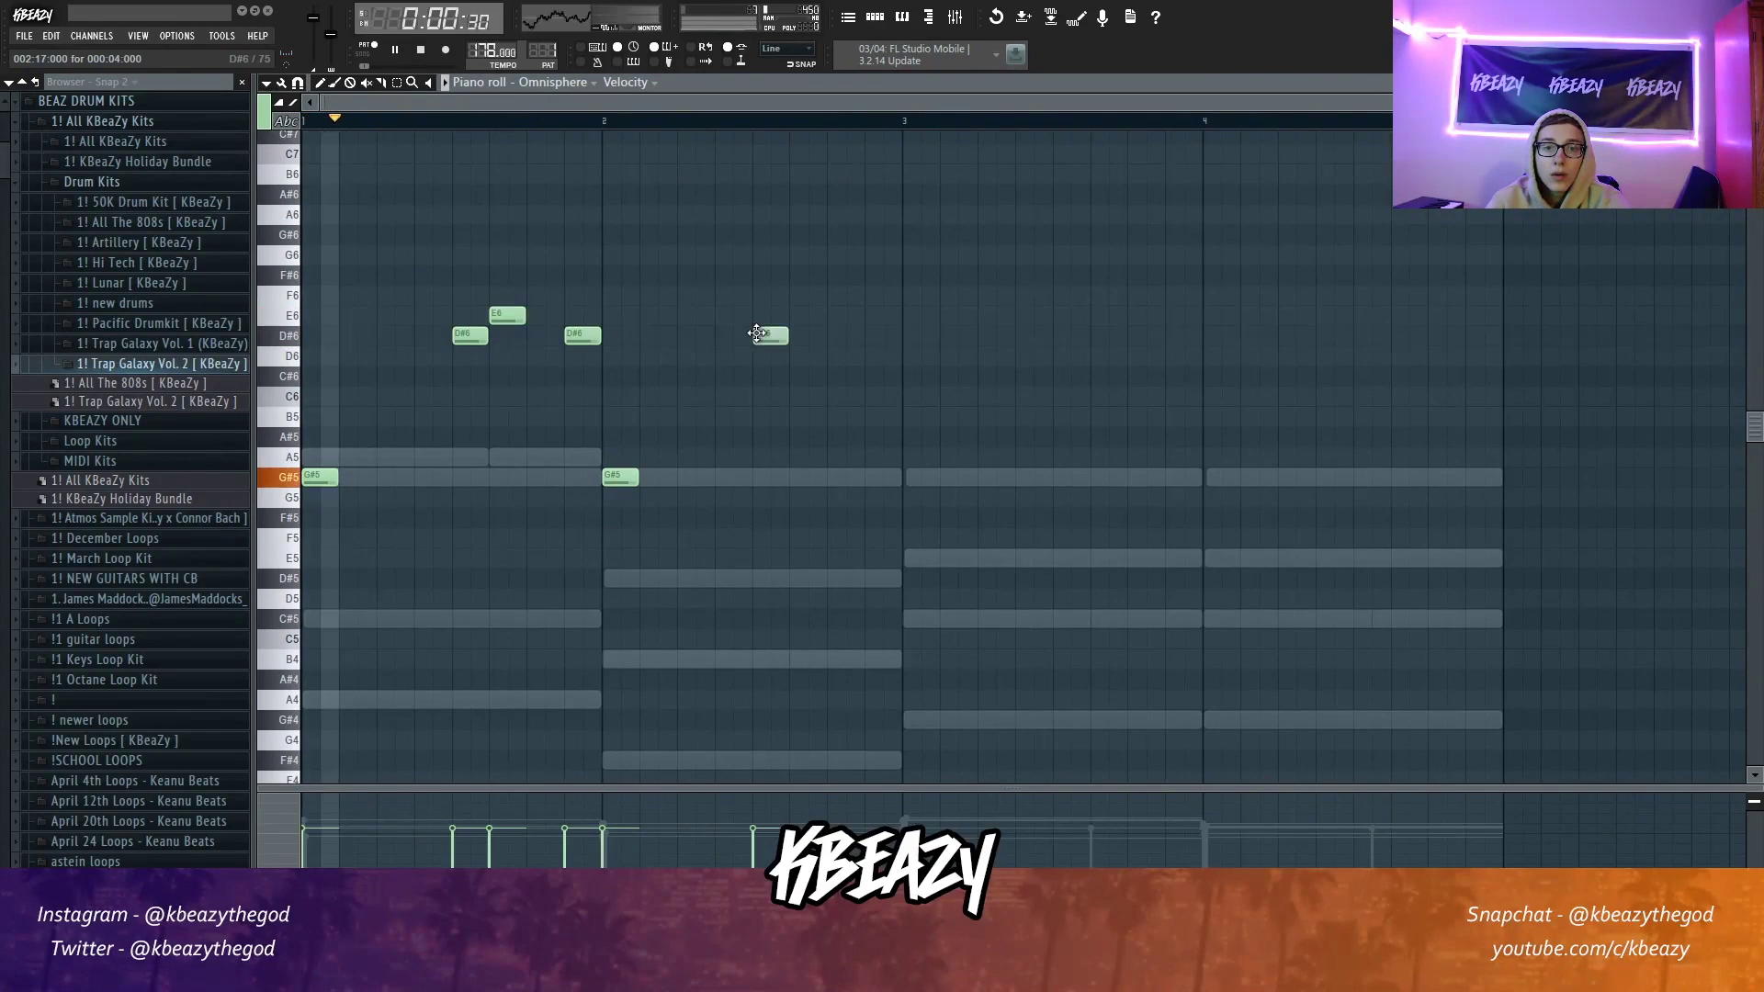
click(770, 334)
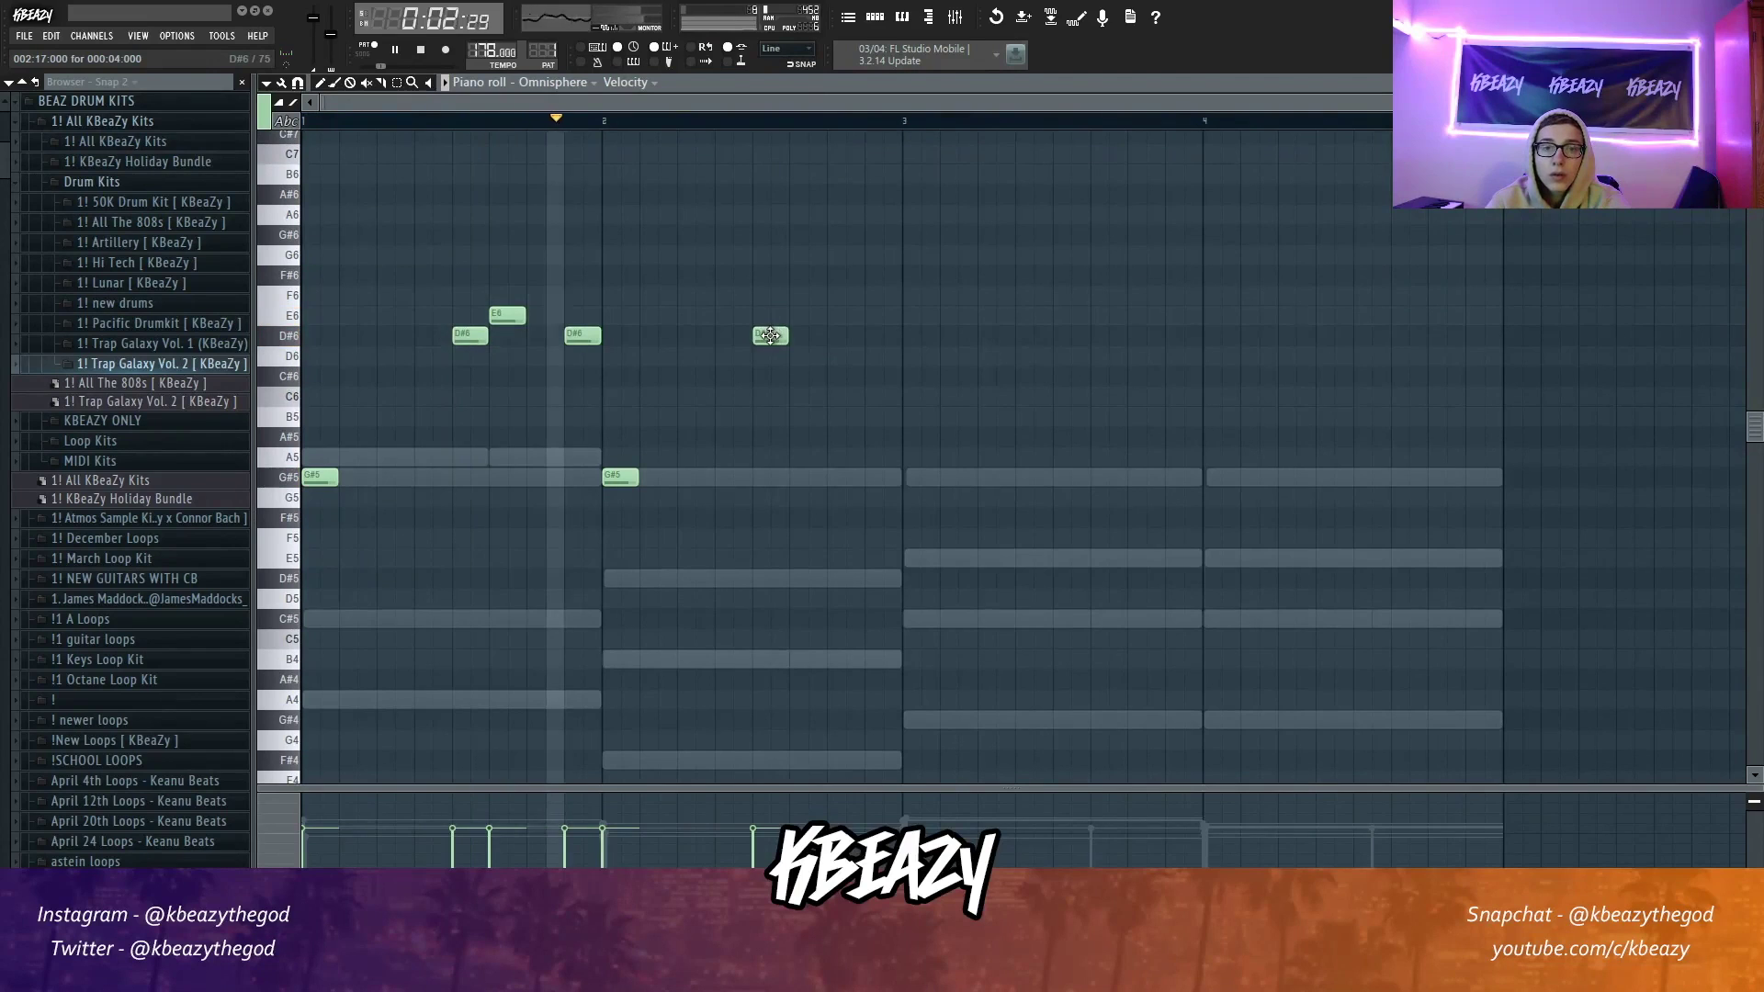
click(804, 315)
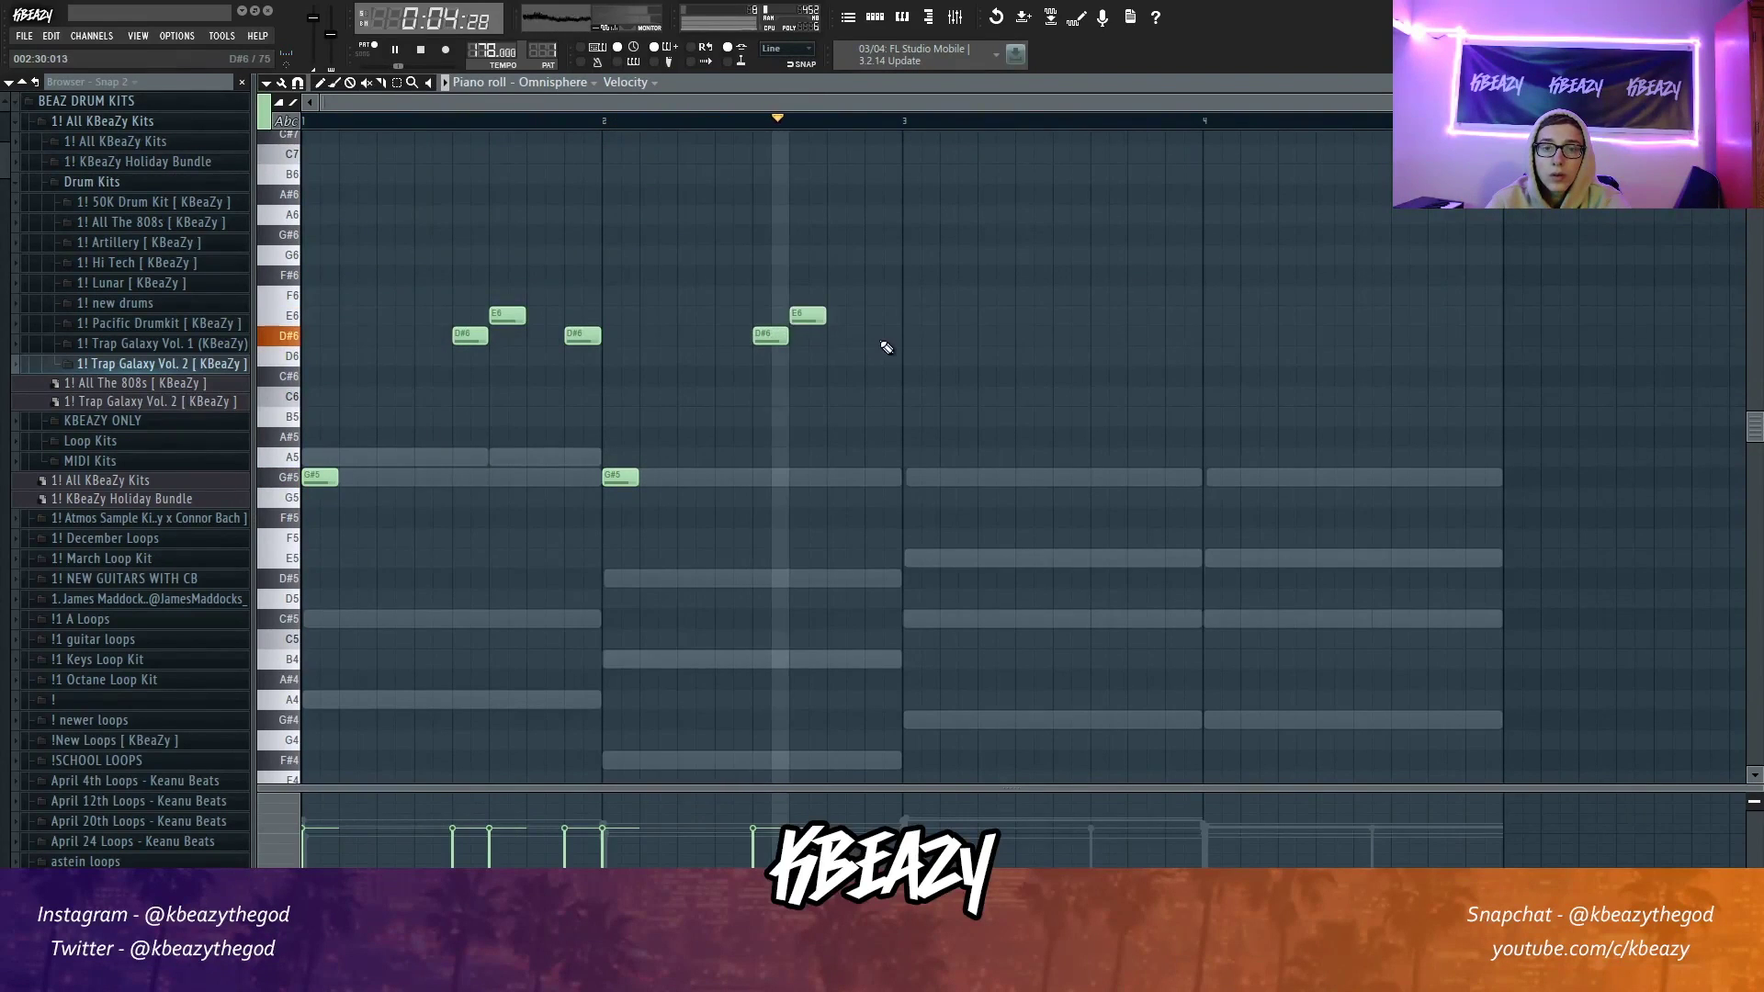
click(877, 335)
key(space)
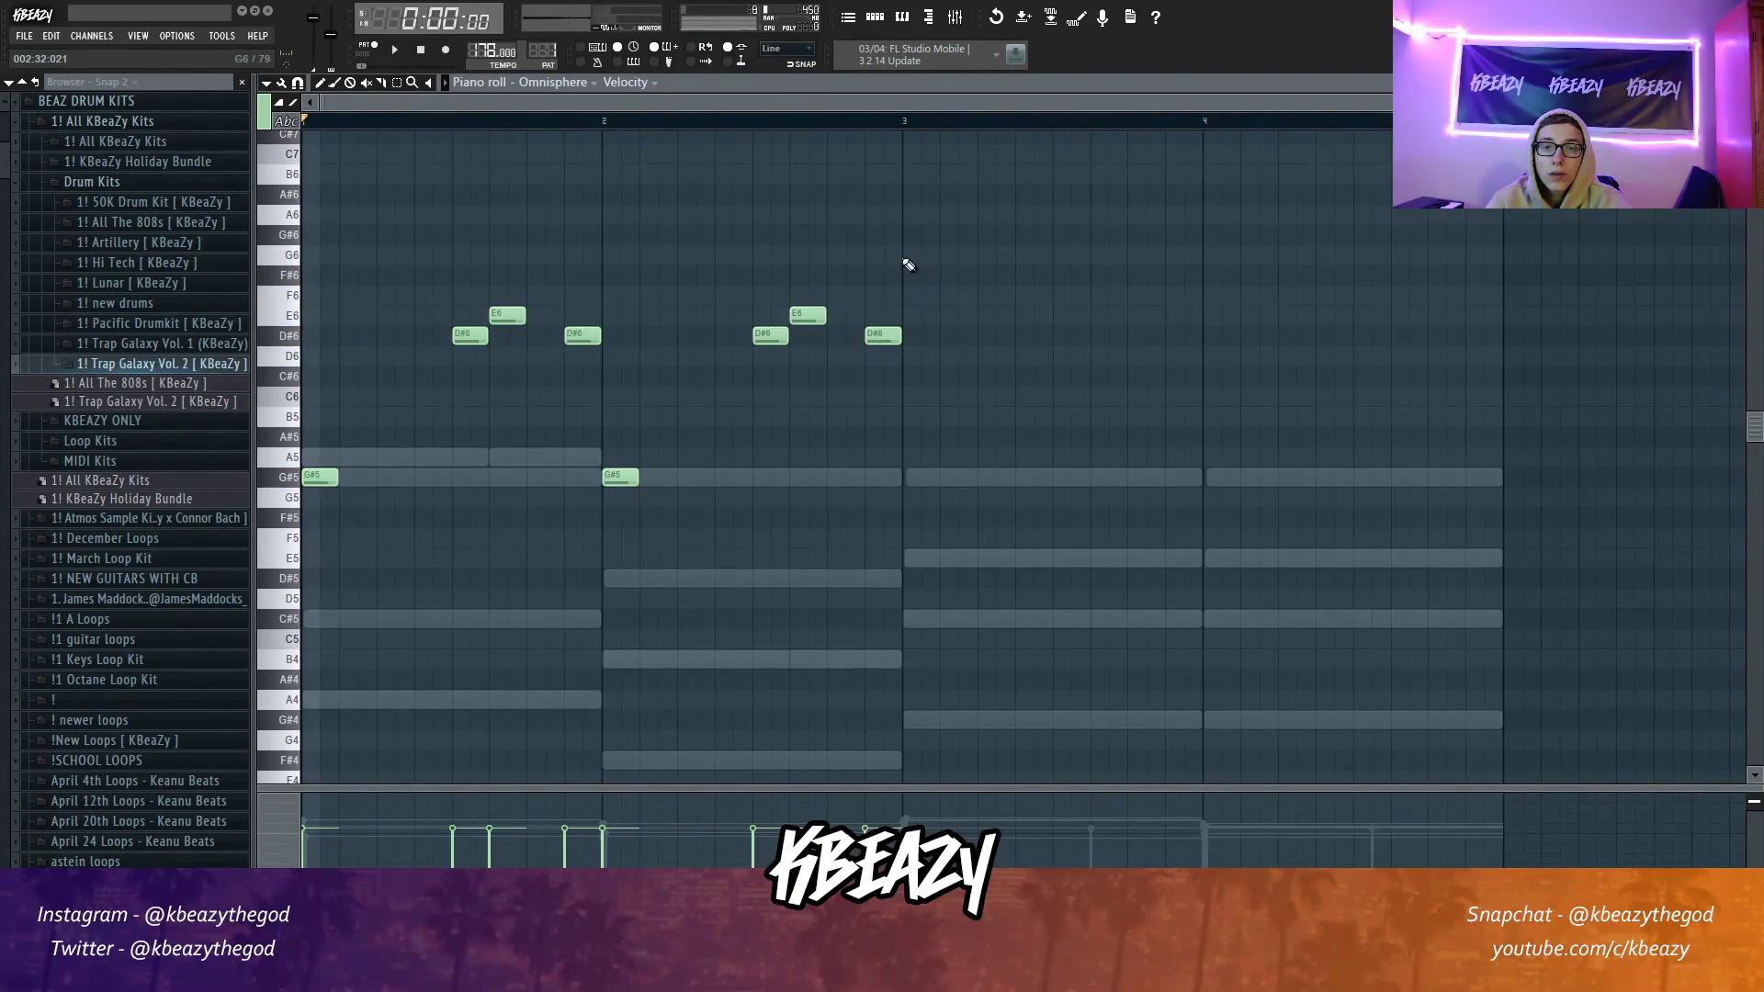
Step: Delete the G#6 note at the start of bar 3 and duplicate the two-bar flute phrase into bars 3 and 4
key(space)
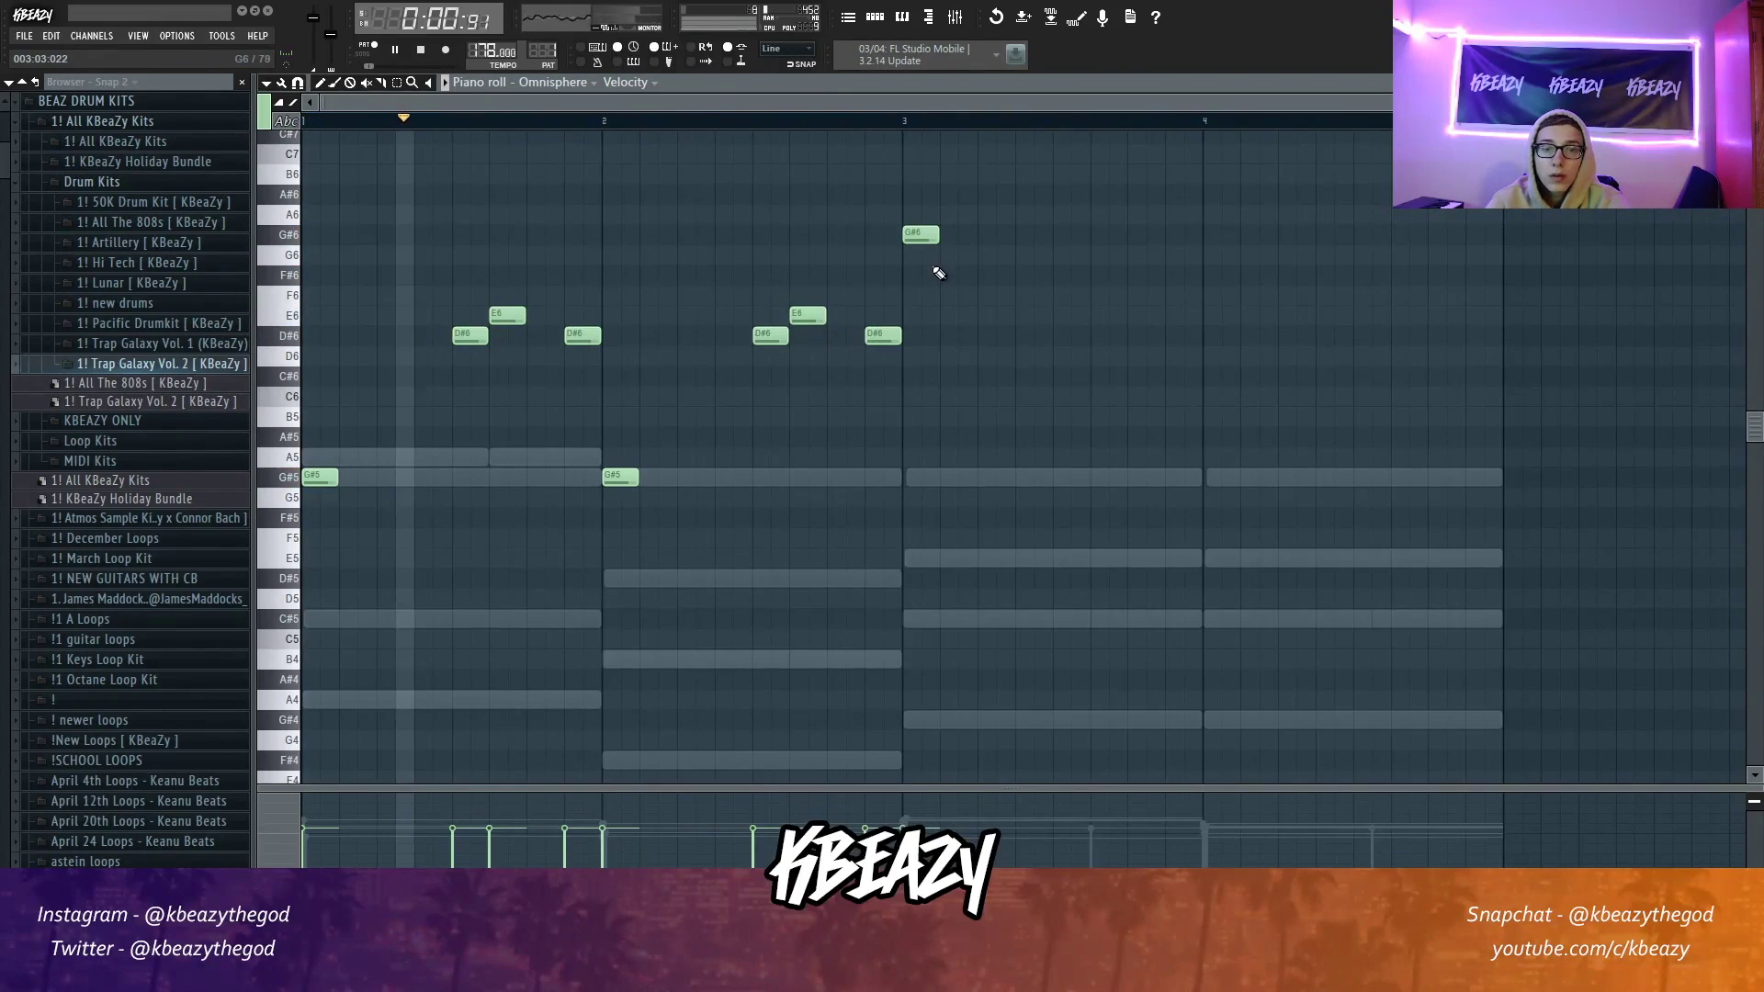
right_click(924, 225)
key(ctrl+b)
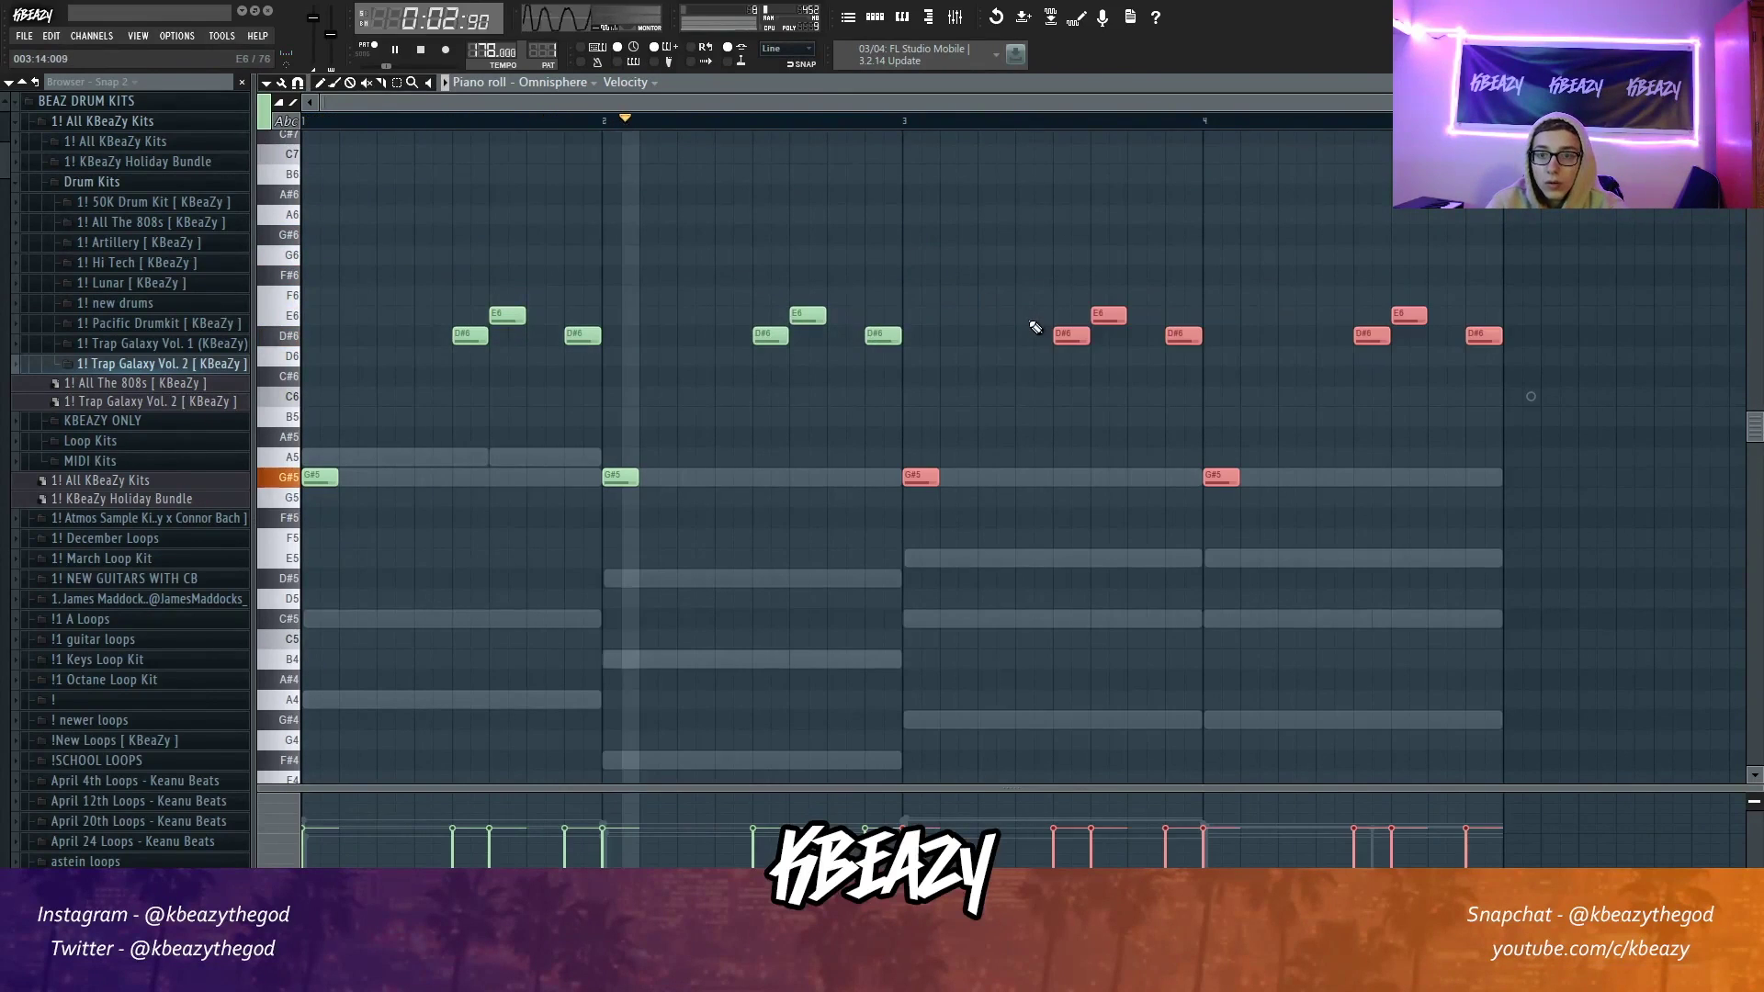
Step: Raise the opening G#5 notes of bars 3 and 4 by one octave to G#6
key(ctrl+Up)
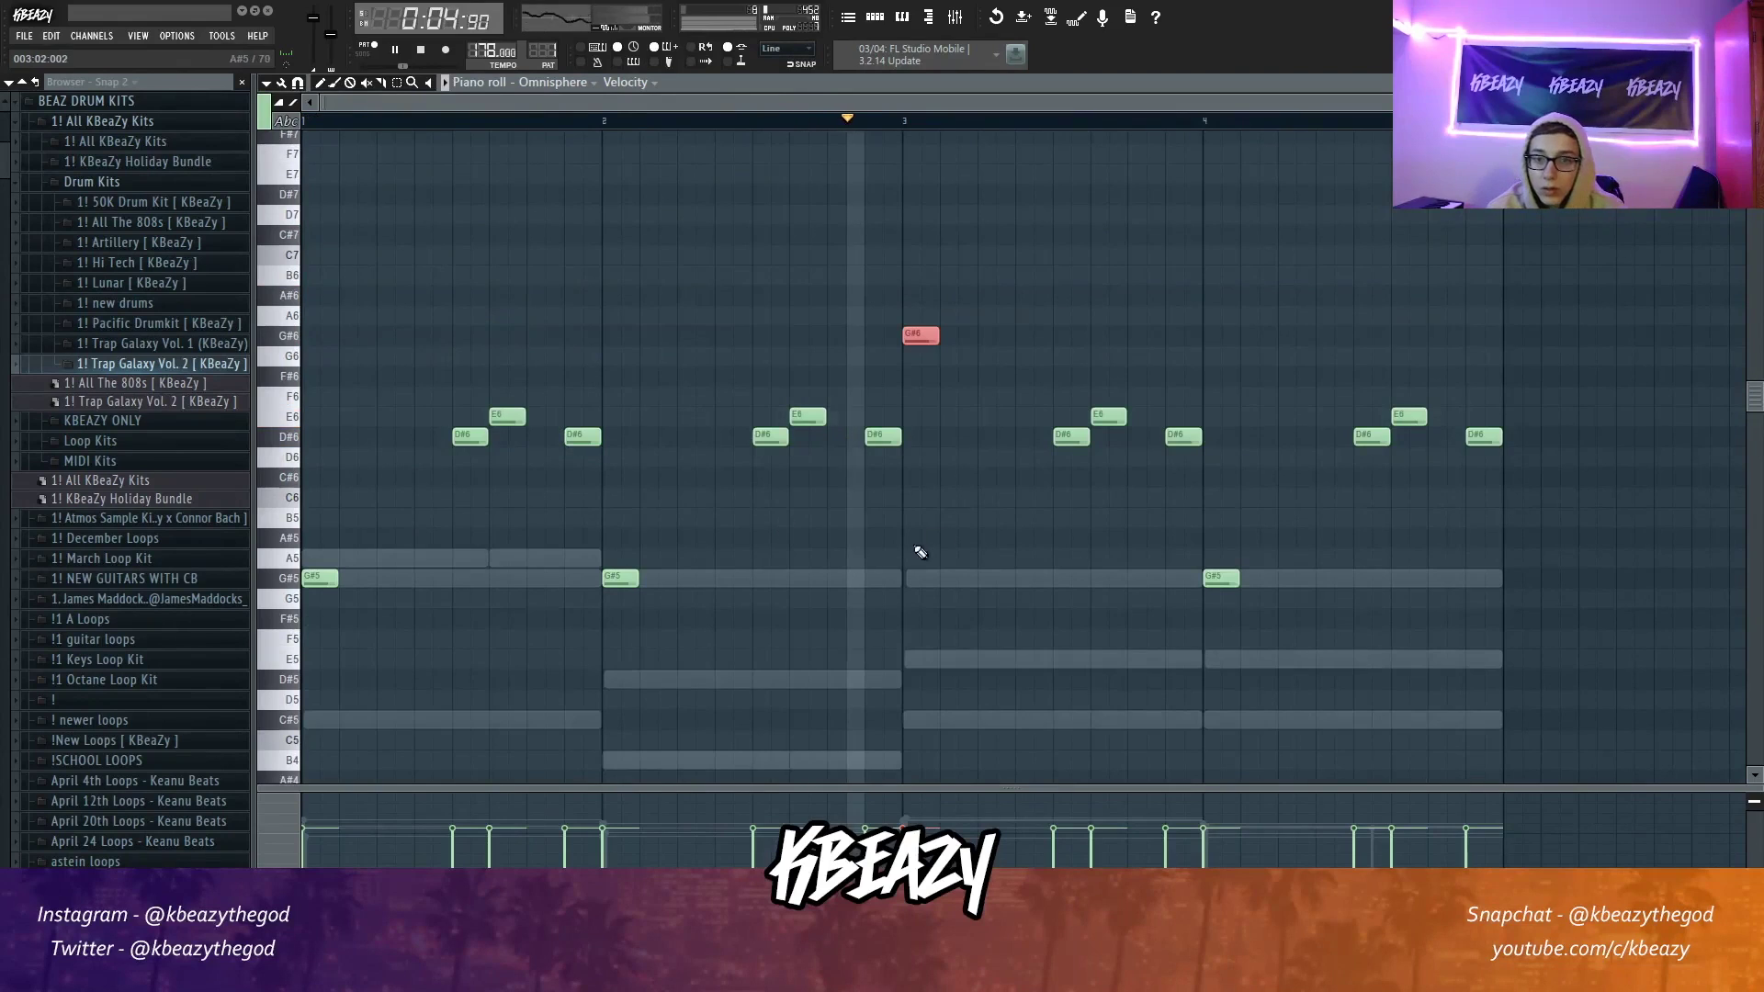
ctrl+click(1221, 578)
key(ctrl+Up)
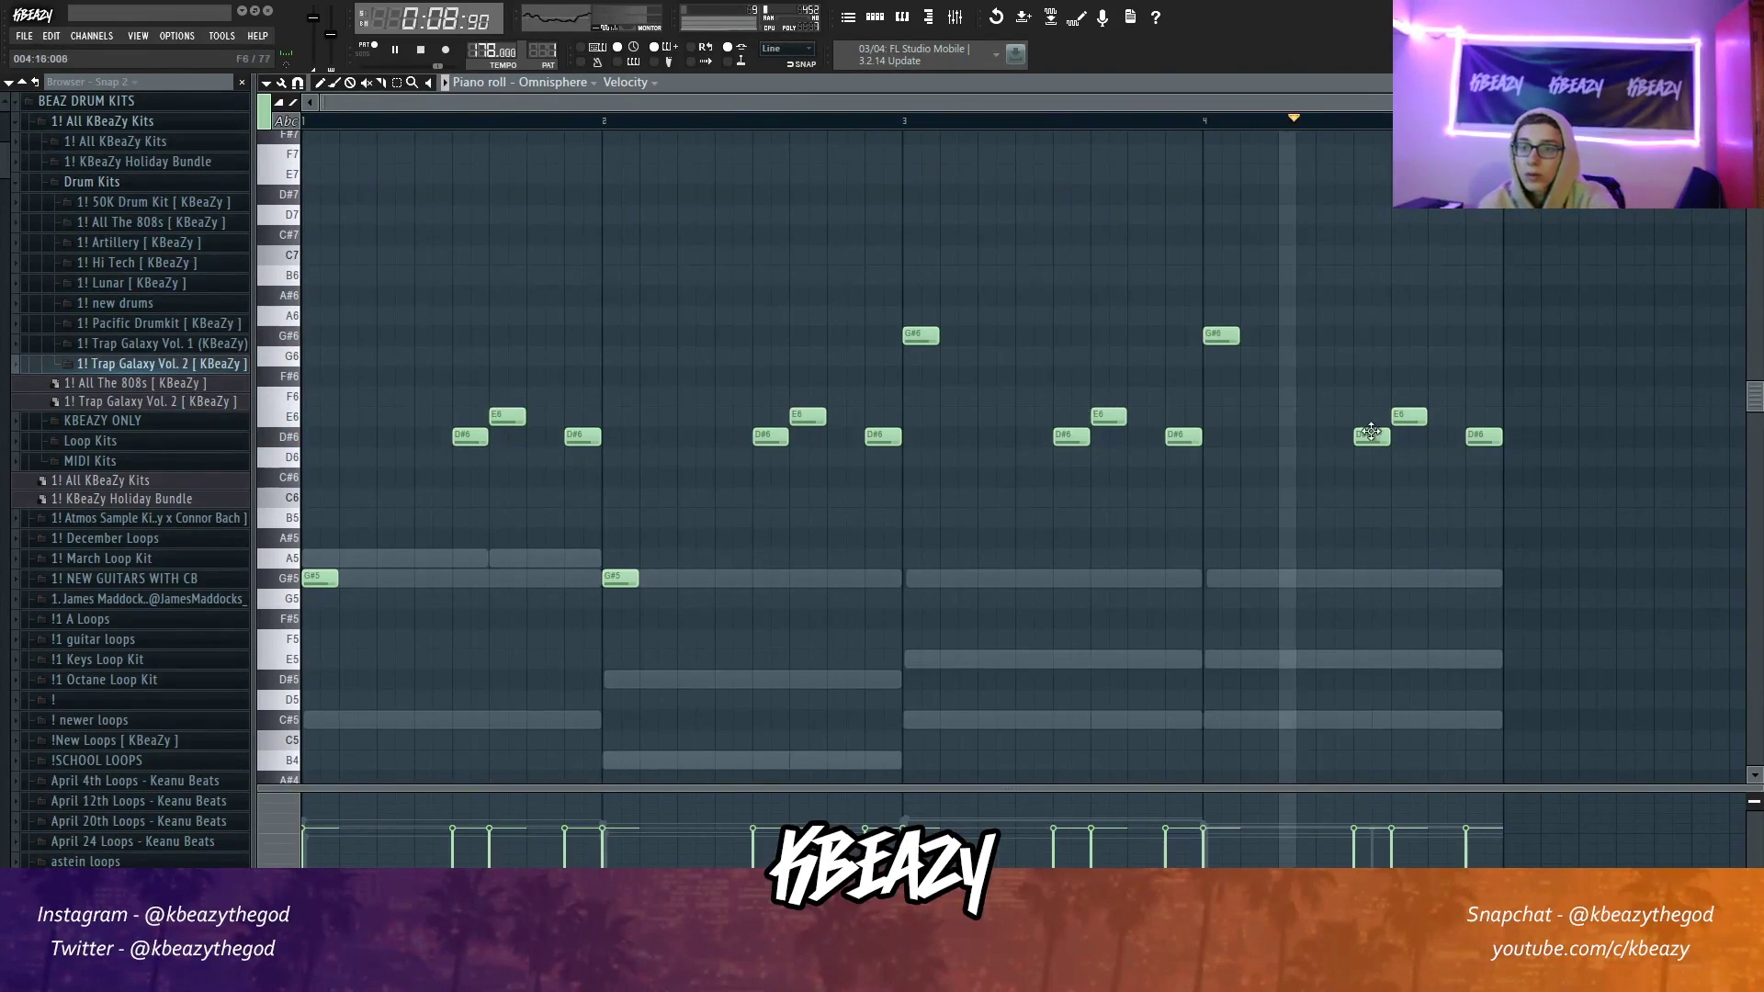
Step: Try C#6 instead of D#6 as the last flute note of bar 4
right_click(1482, 440)
click(1479, 477)
key(space)
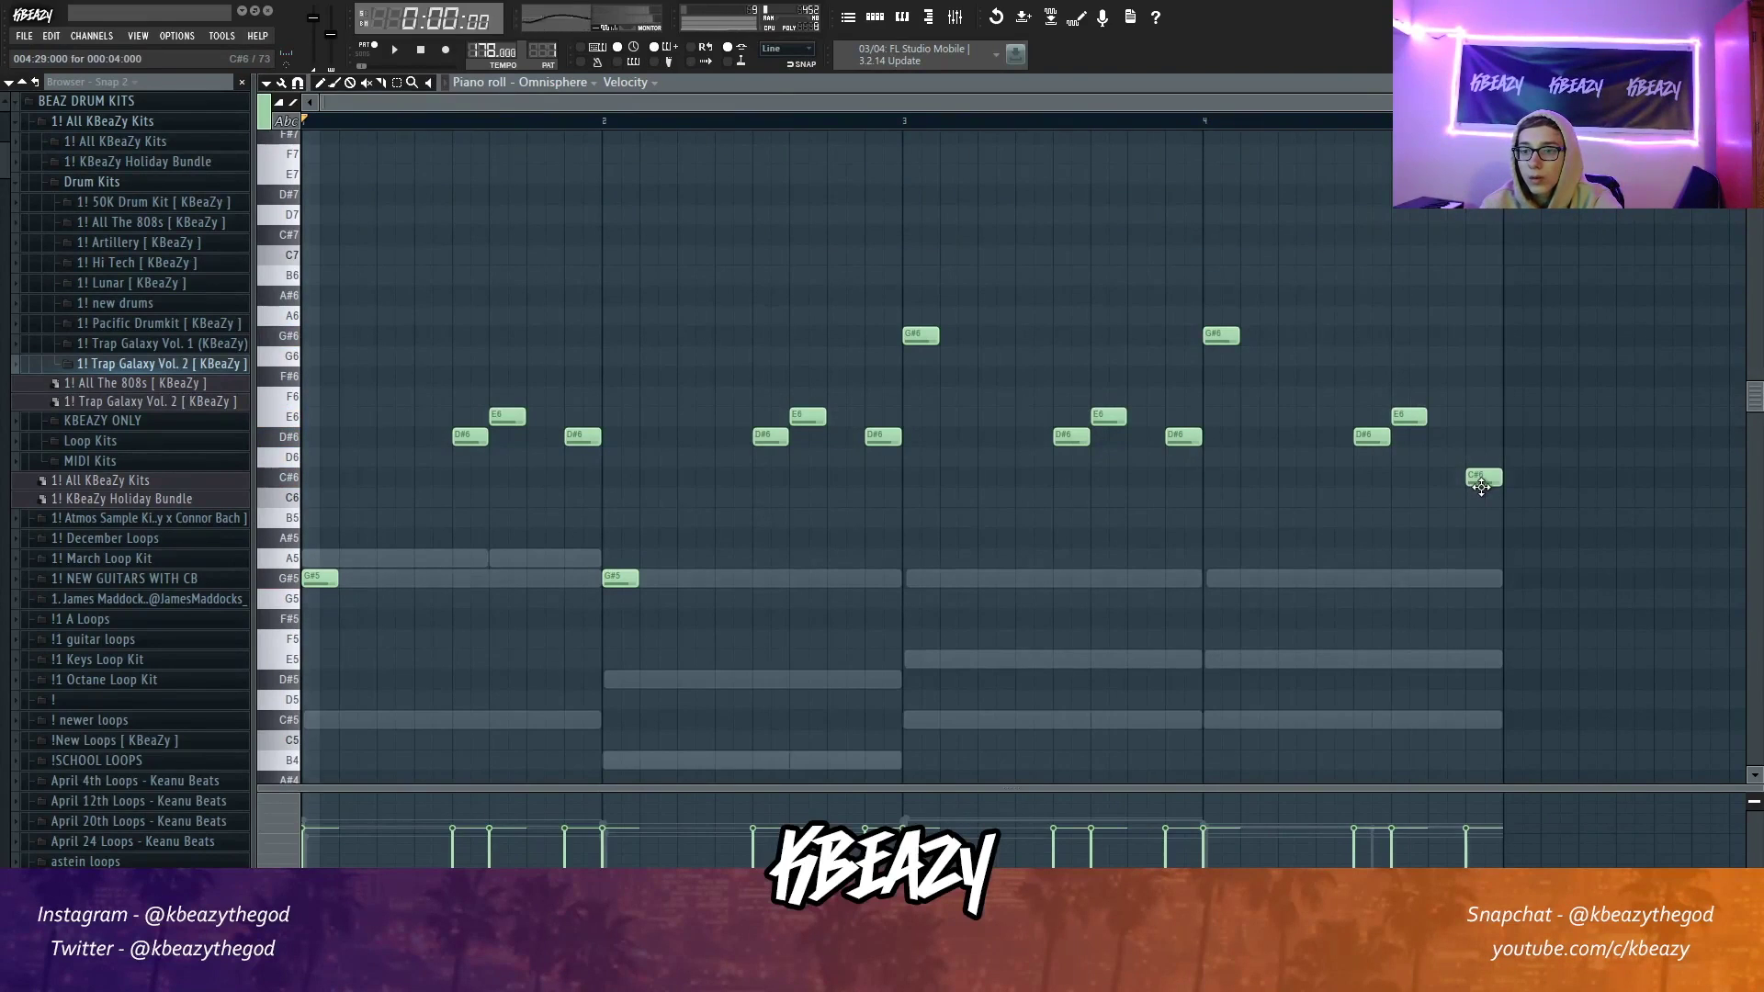
right_click(1450, 440)
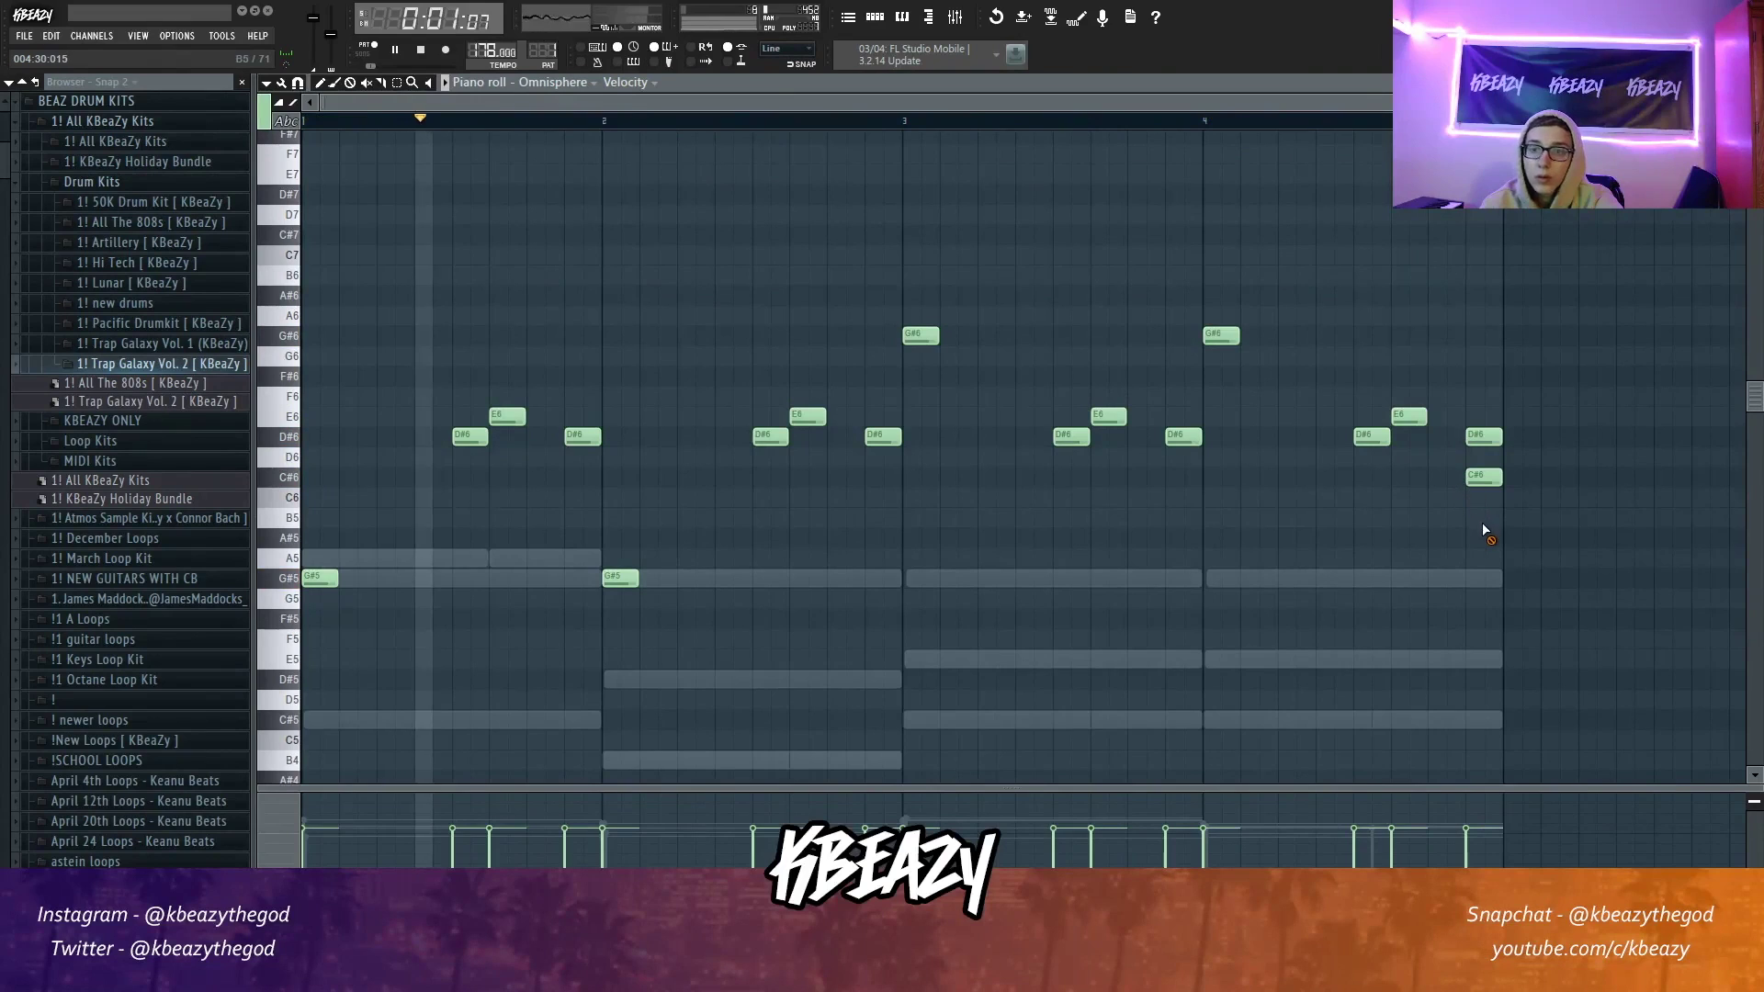
right_click(1484, 476)
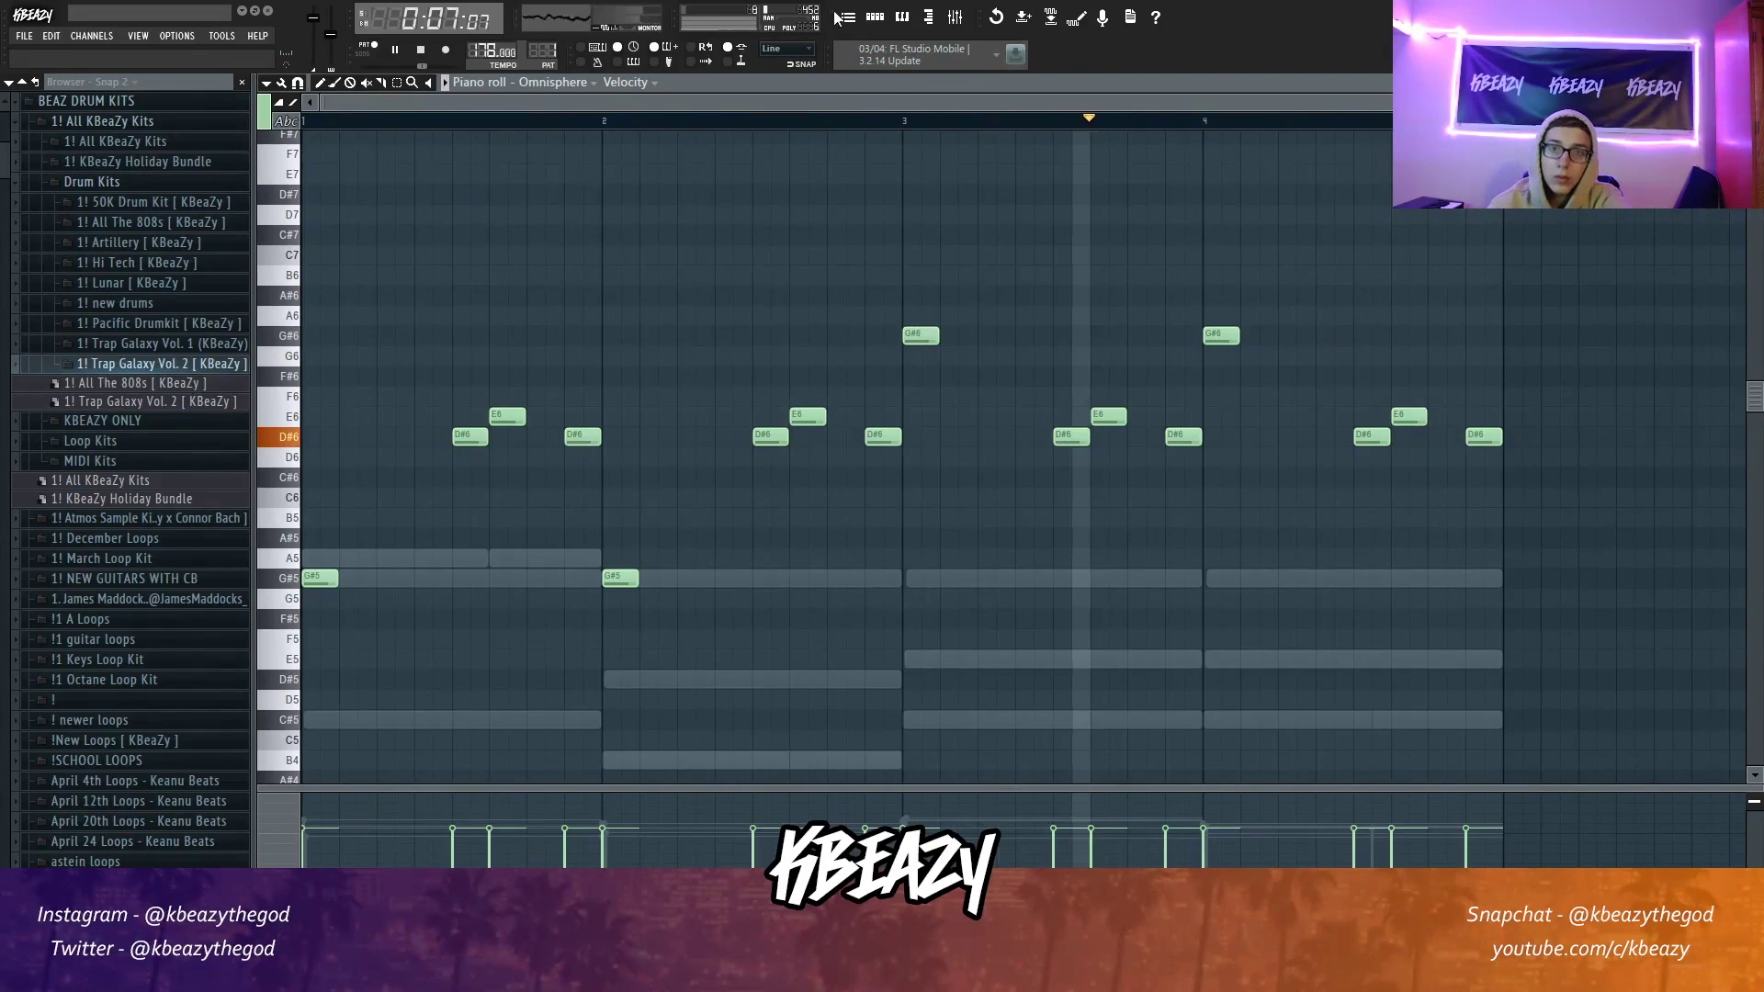
Step: Show the channel rack and move the Omnisphere channel up to directly below Purity
key(F6)
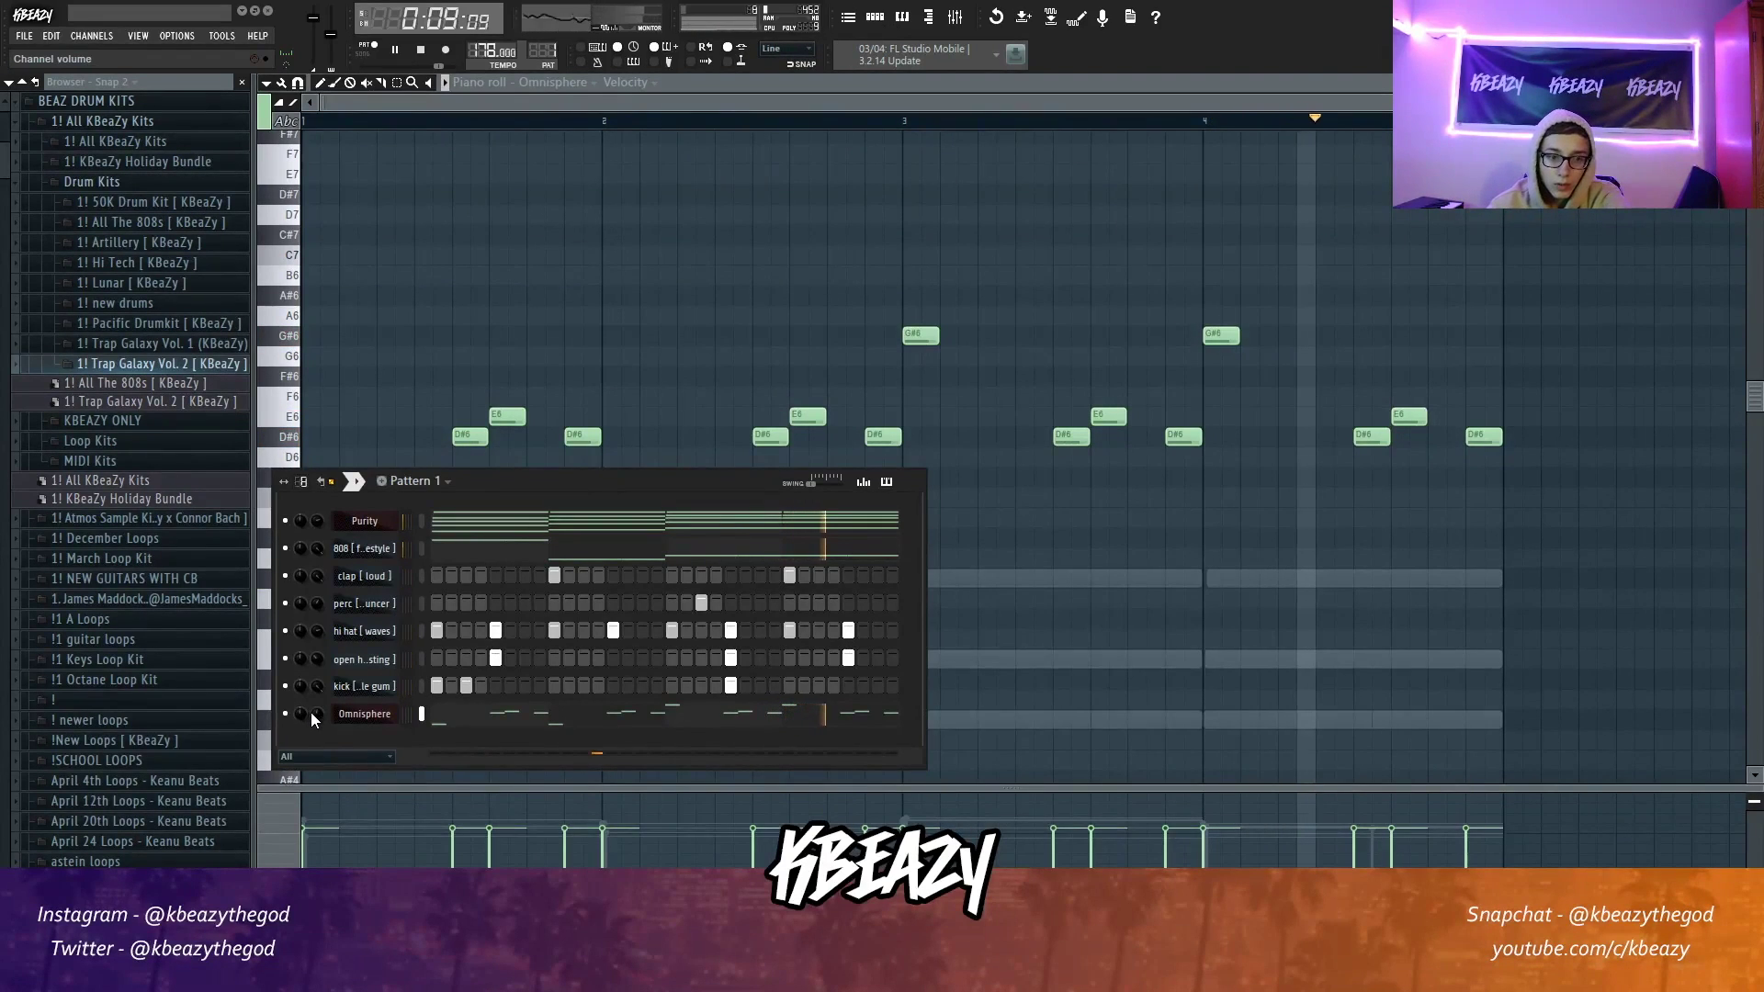
key(alt+Up)
key(alt+Up)
key(alt+Up)
key(alt+Up)
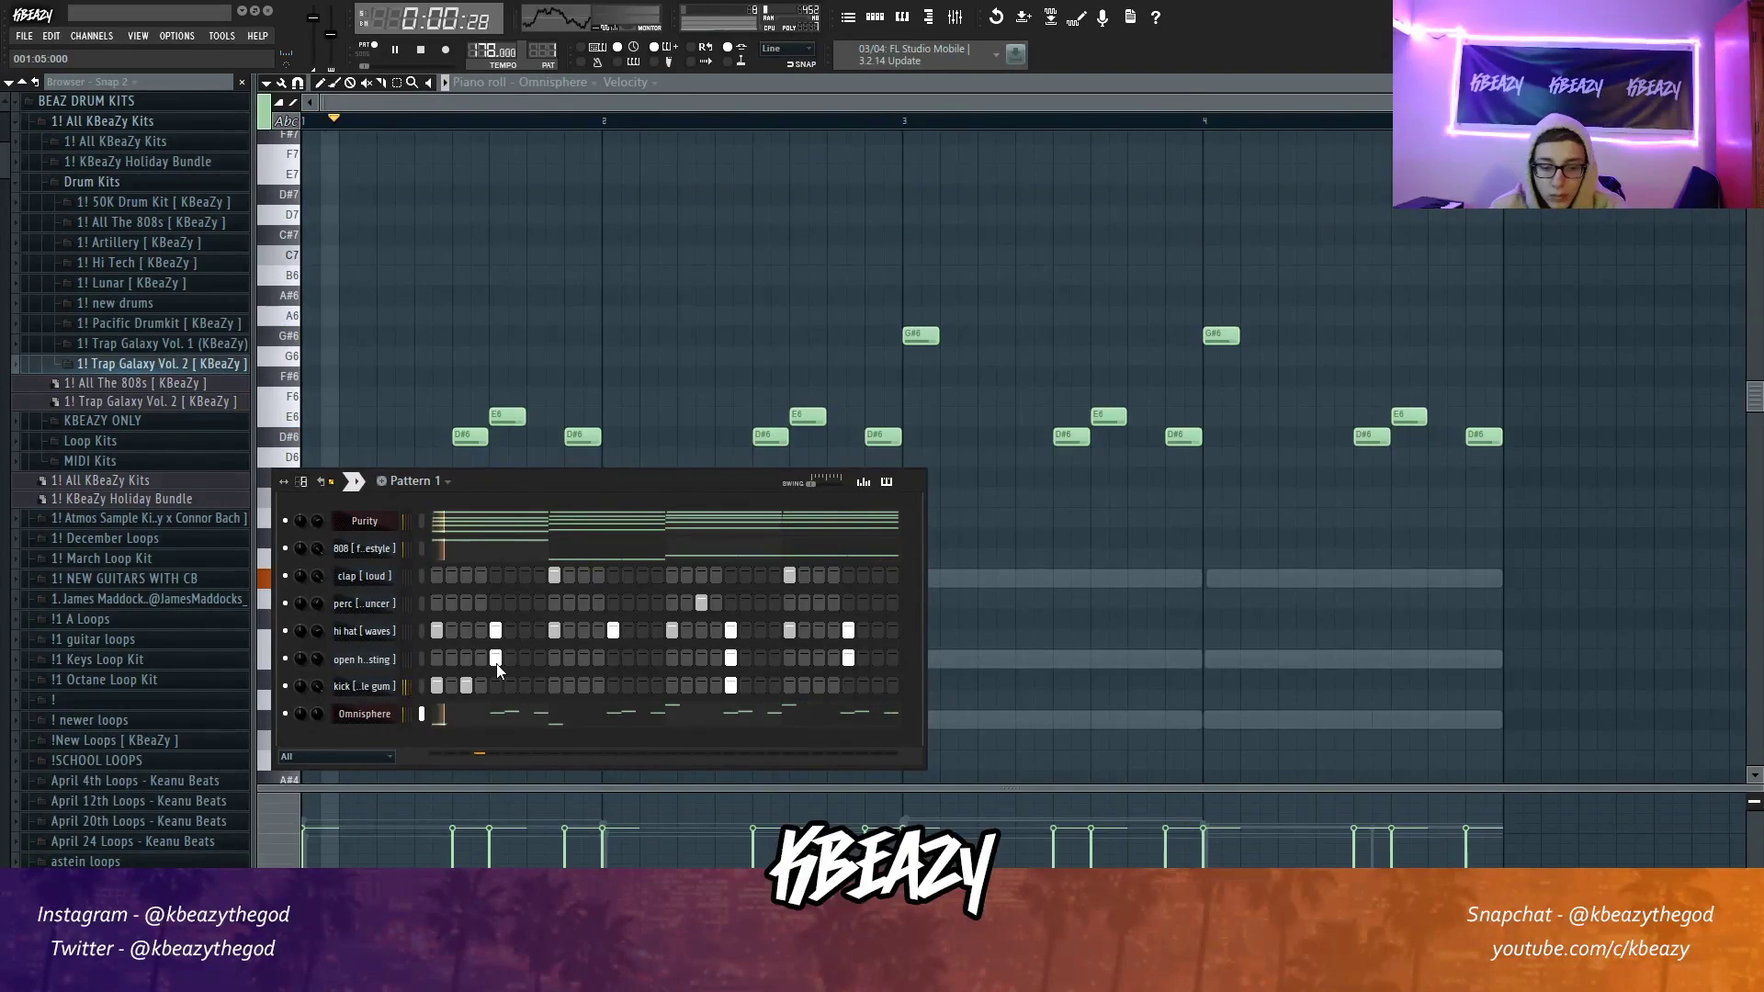
key(alt+Up)
key(alt+Up)
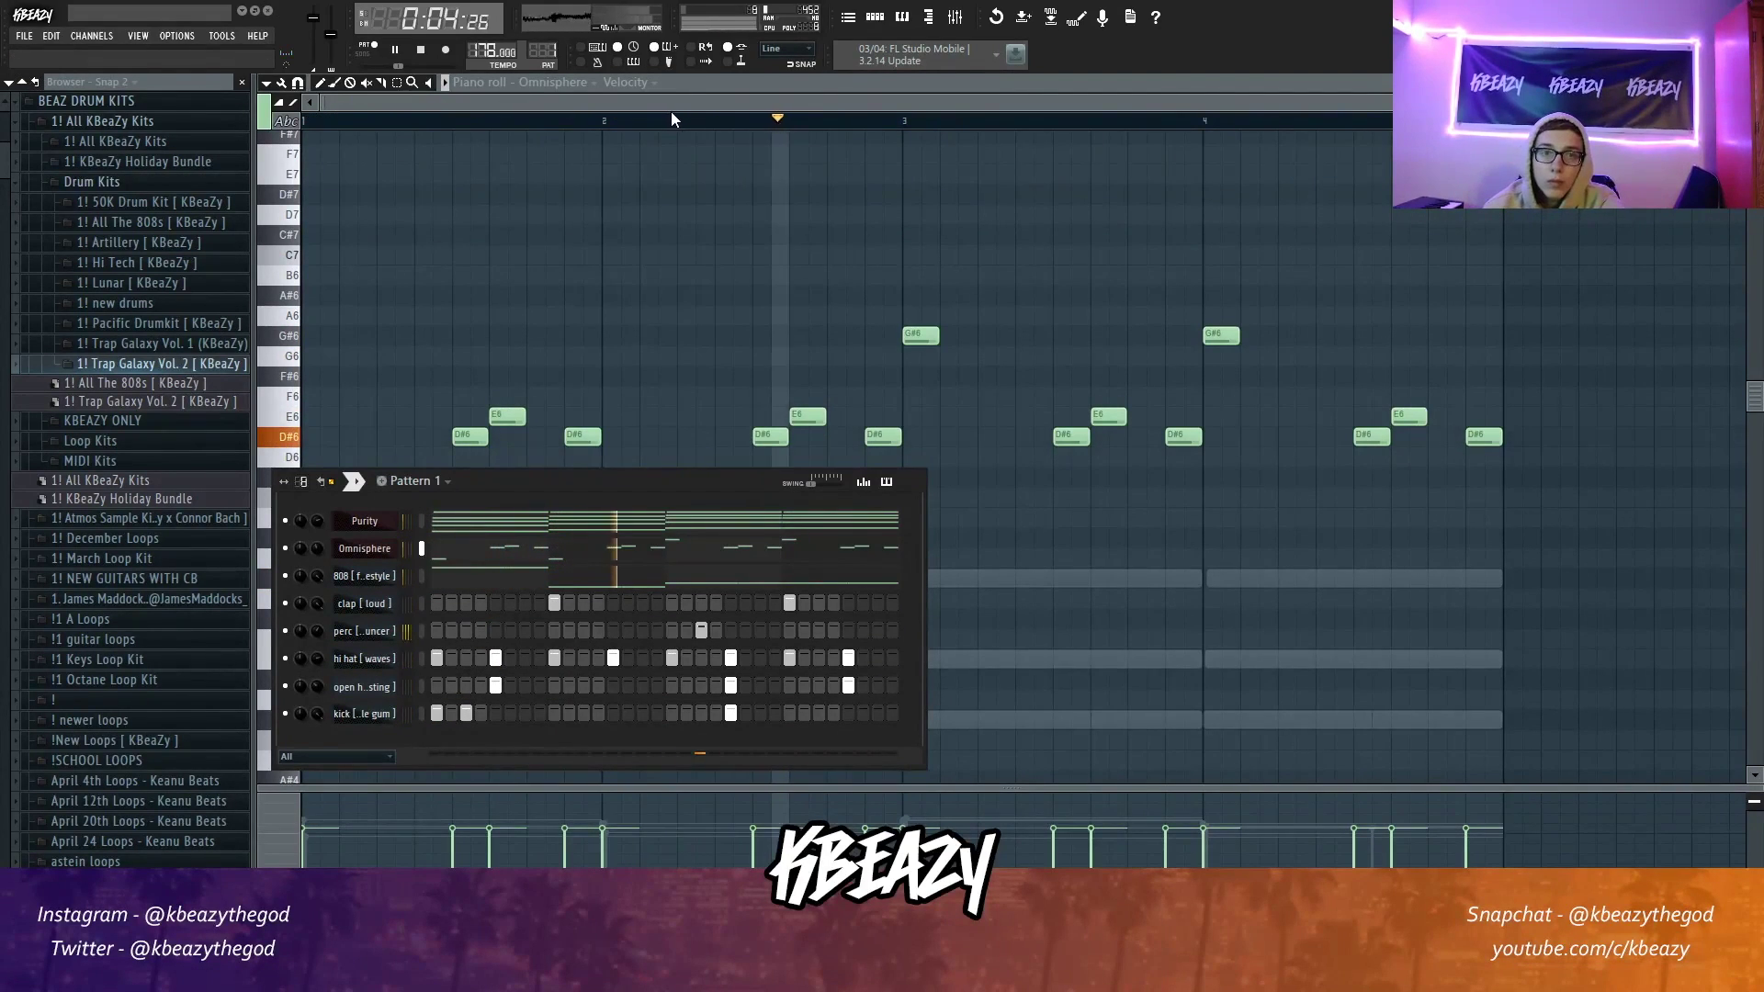
click(878, 19)
click(878, 22)
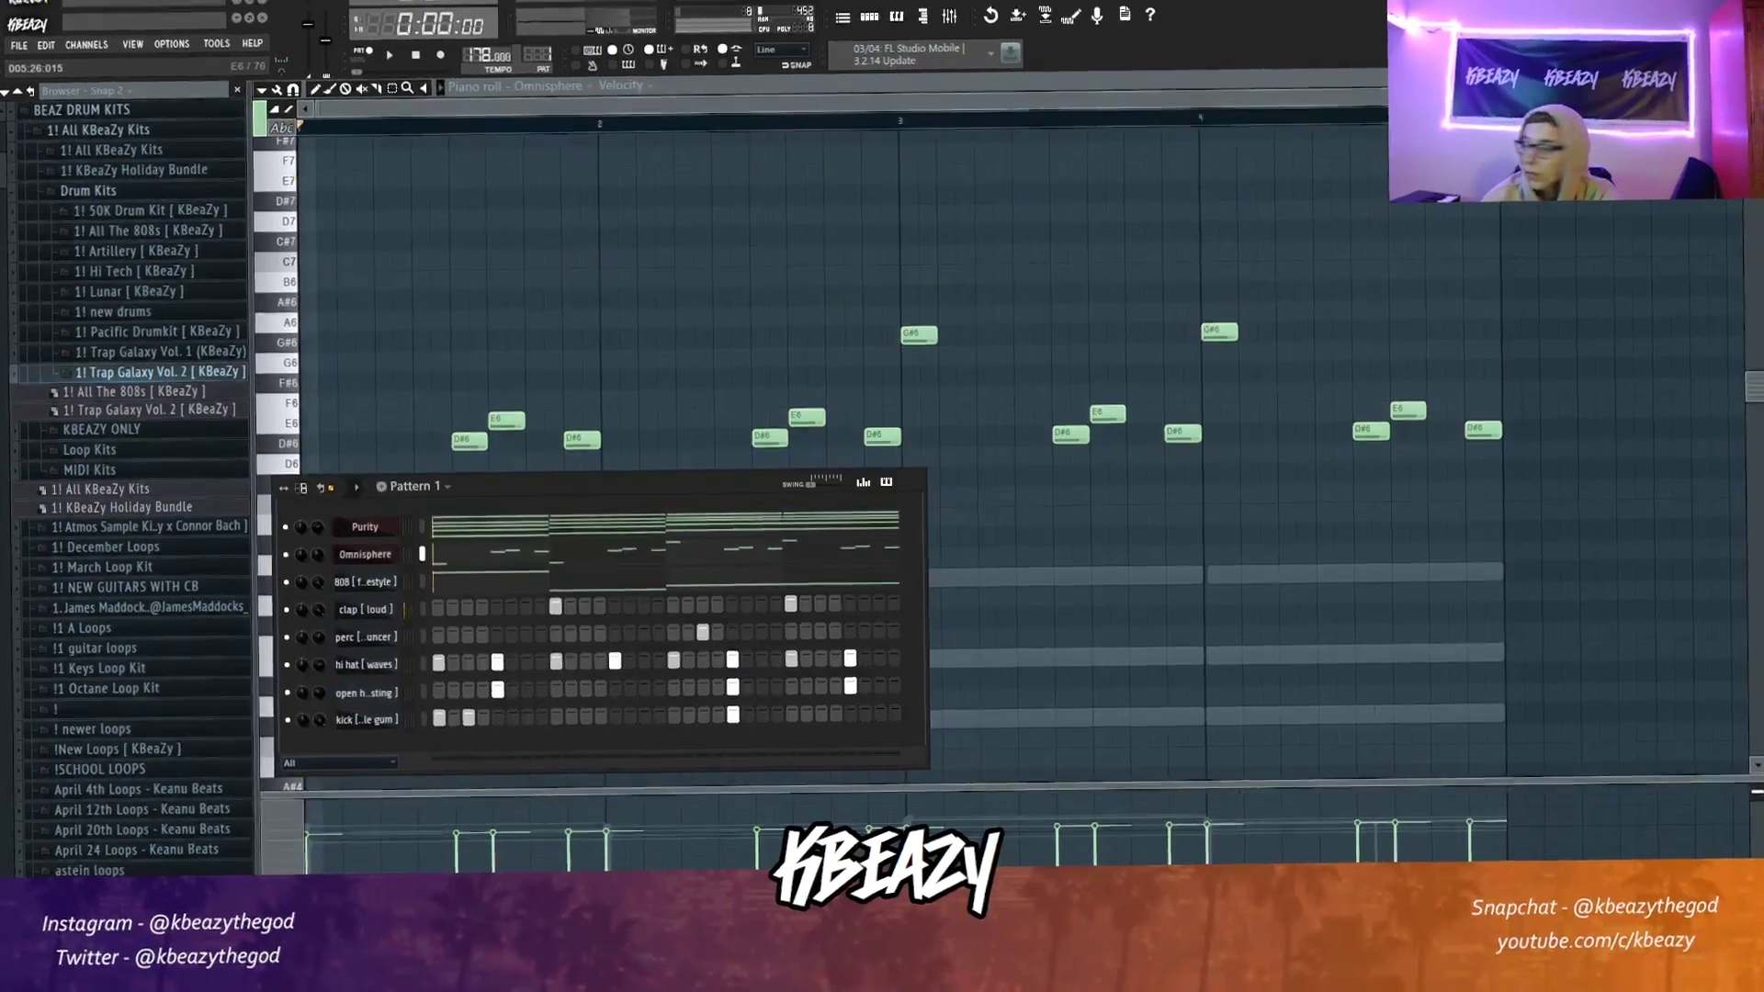
key(space)
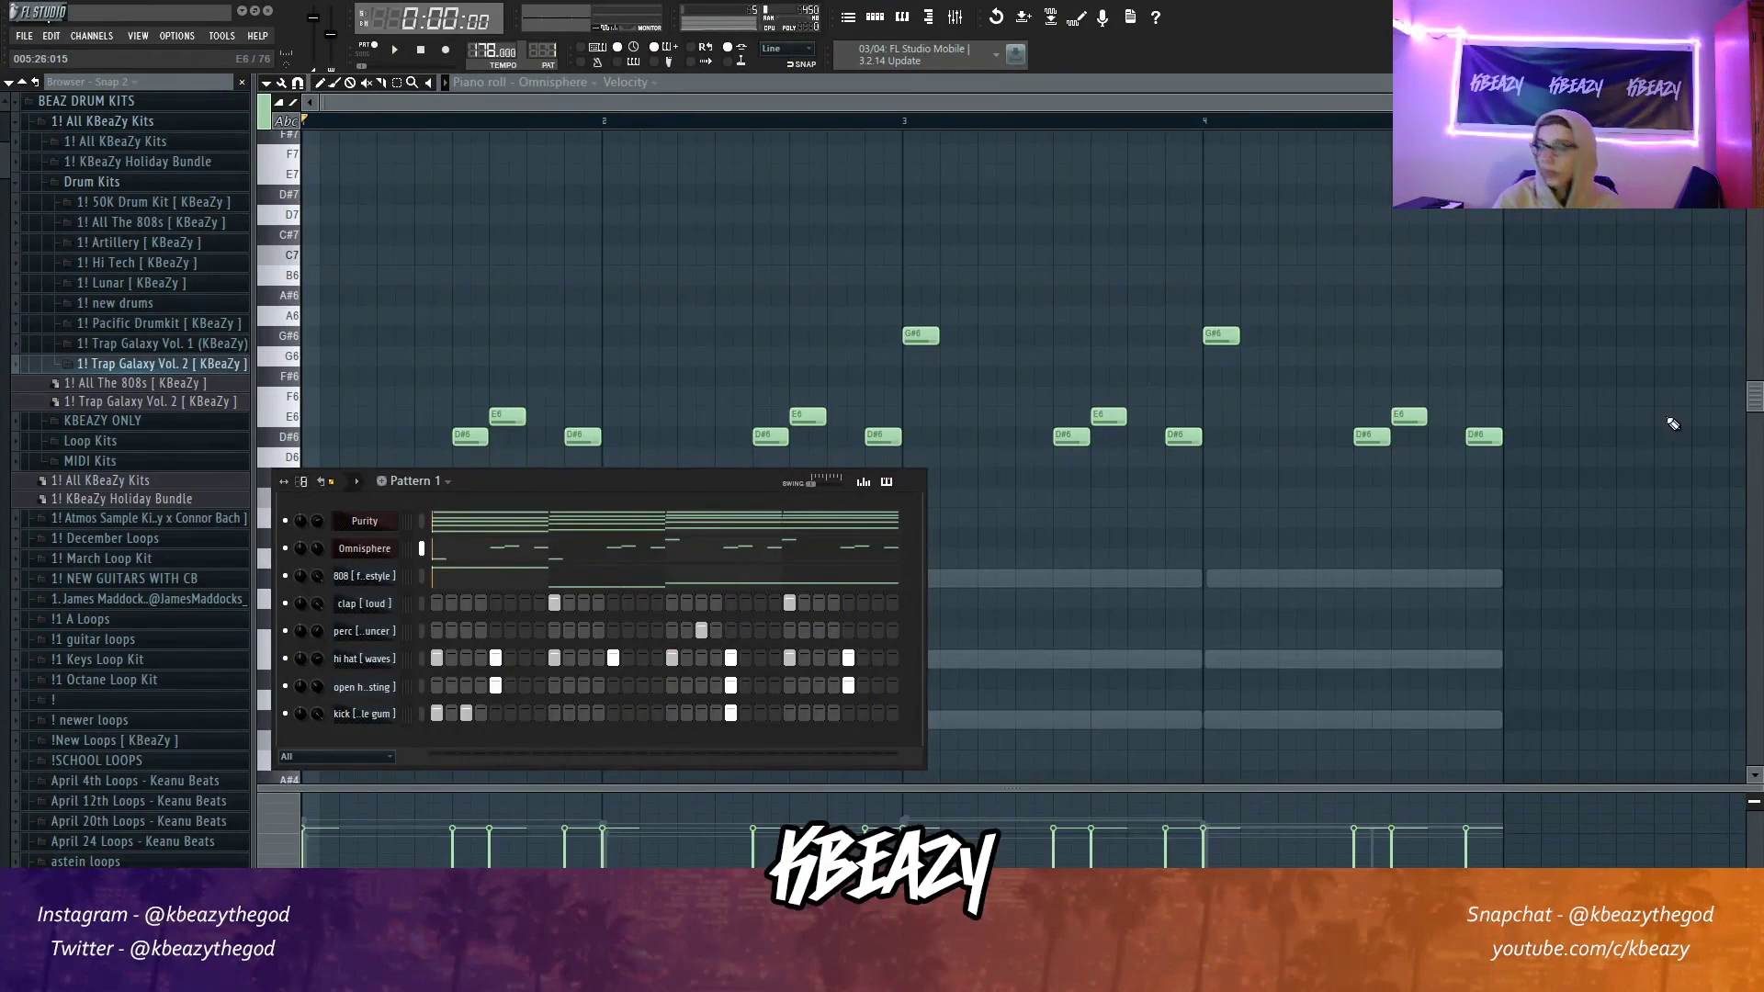
key(F6)
mouse_move(659, 601)
mouse_down()
mouse_move(275, 608)
mouse_move(274, 561)
mouse_up()
drag(794, 309, 1268, 347)
click(1237, 384)
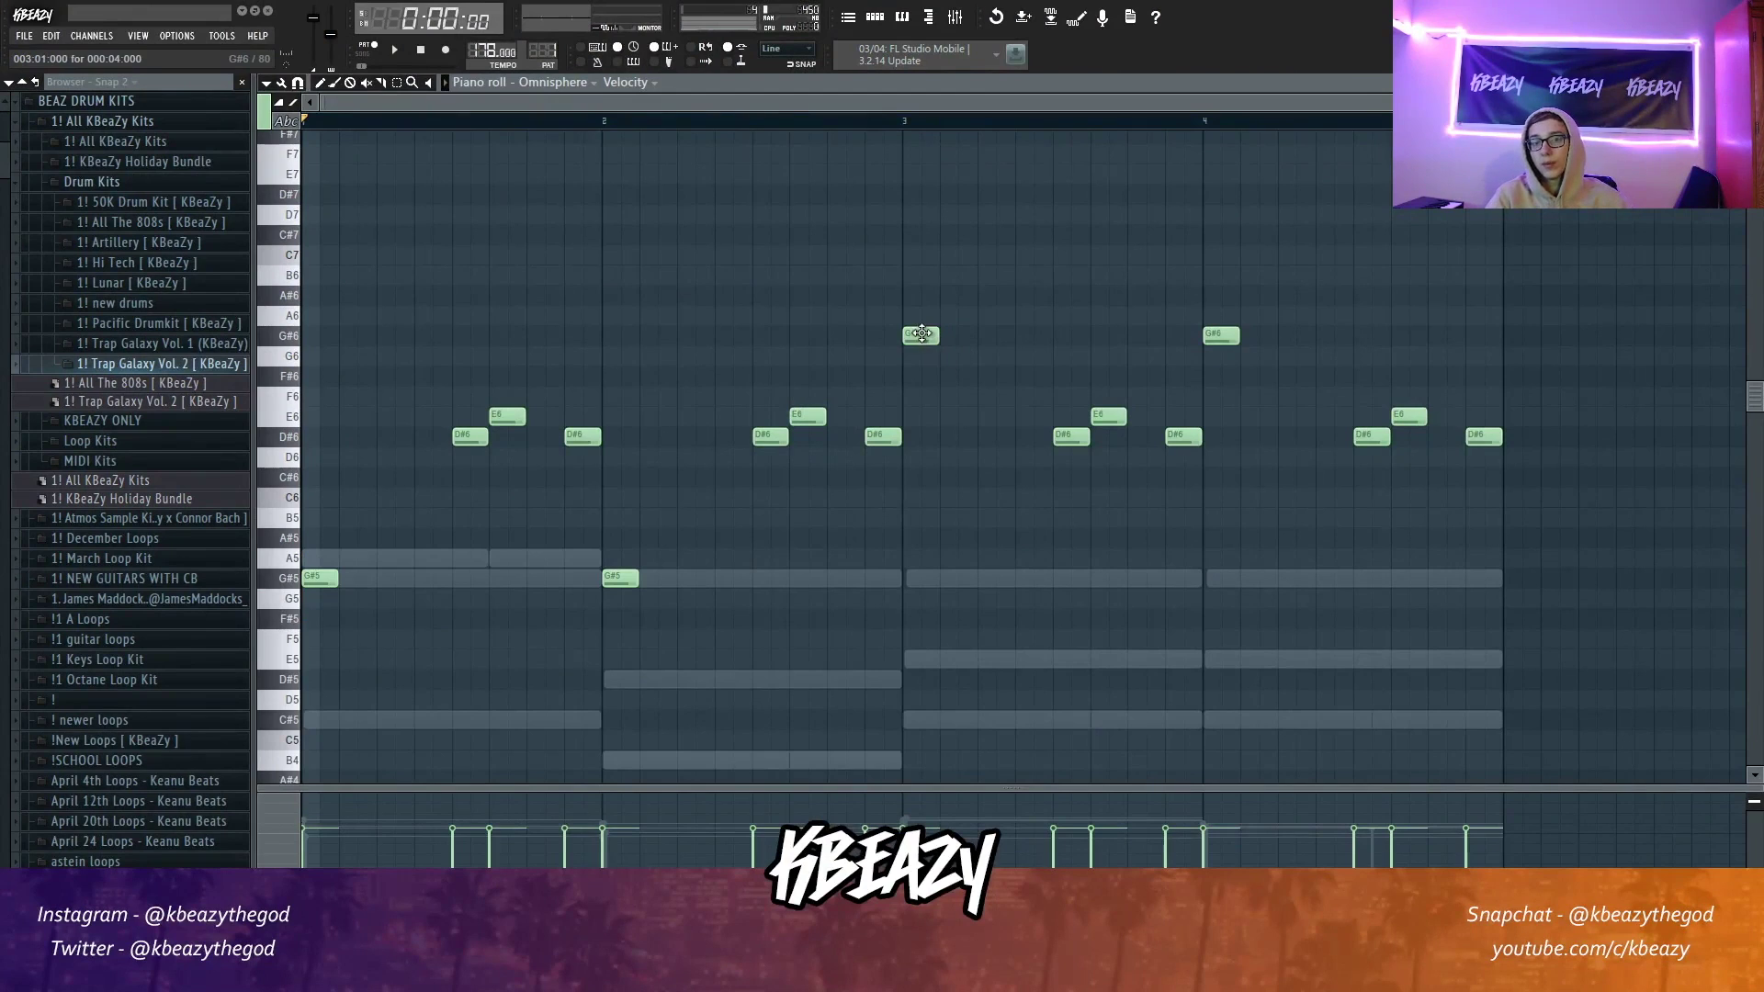
click(874, 16)
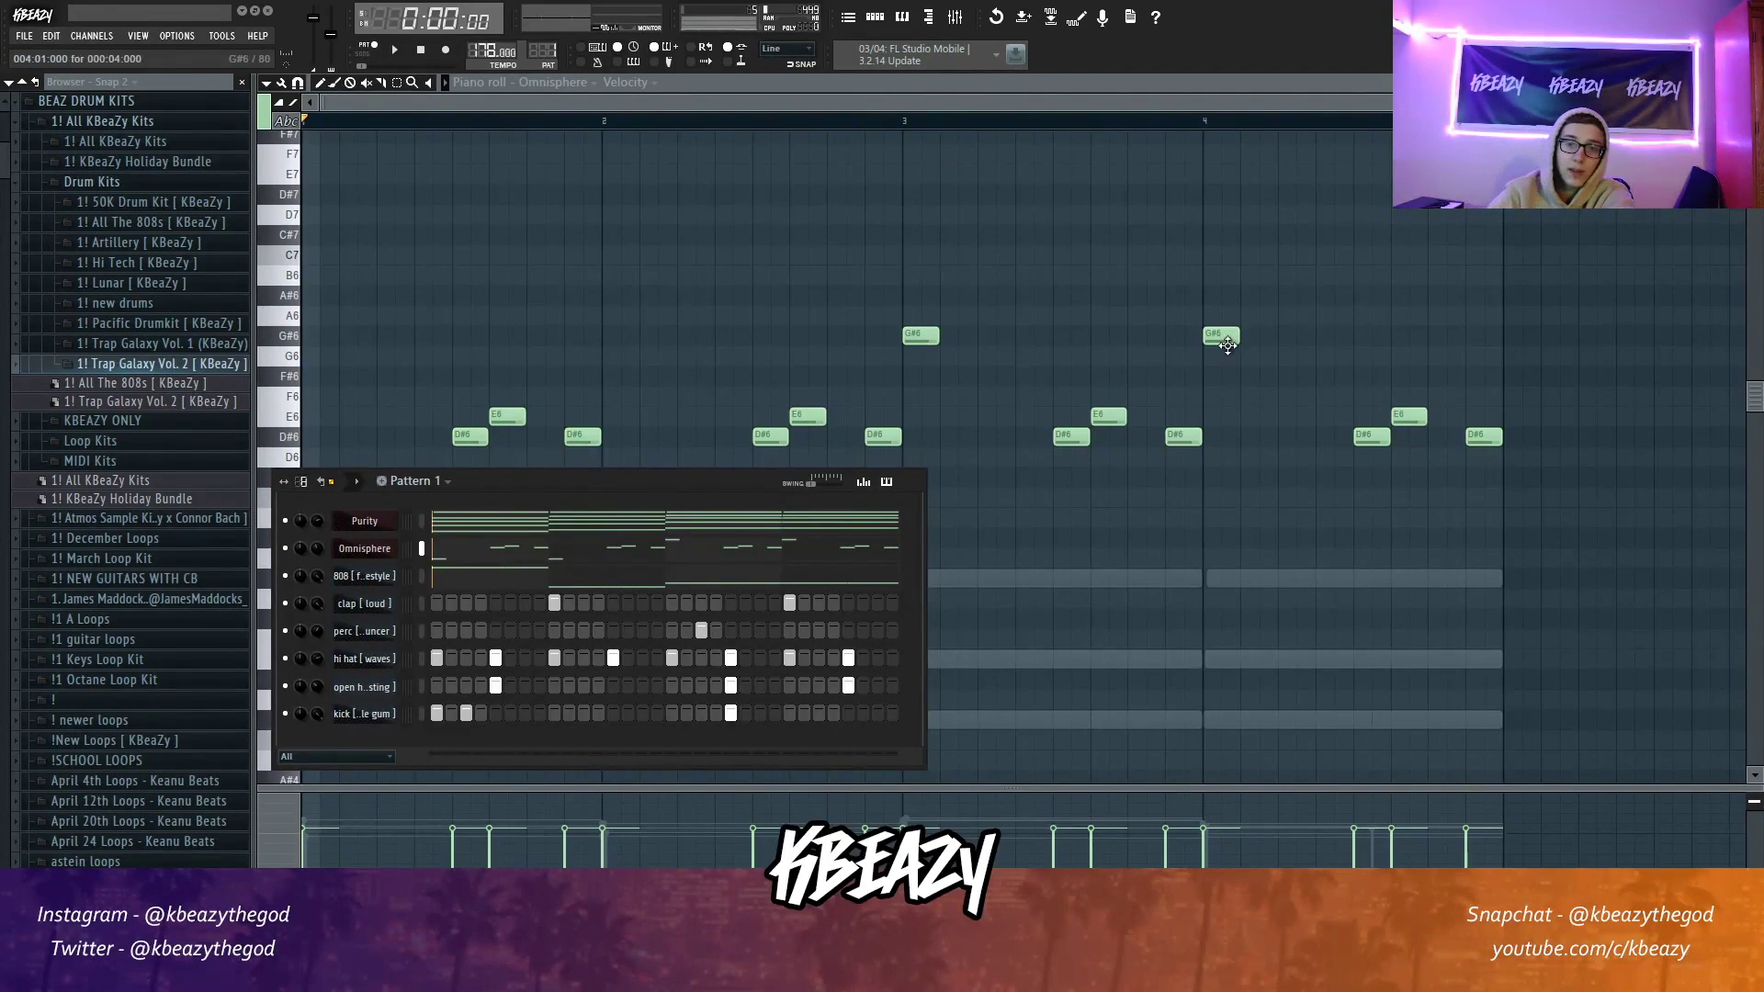
key(F6)
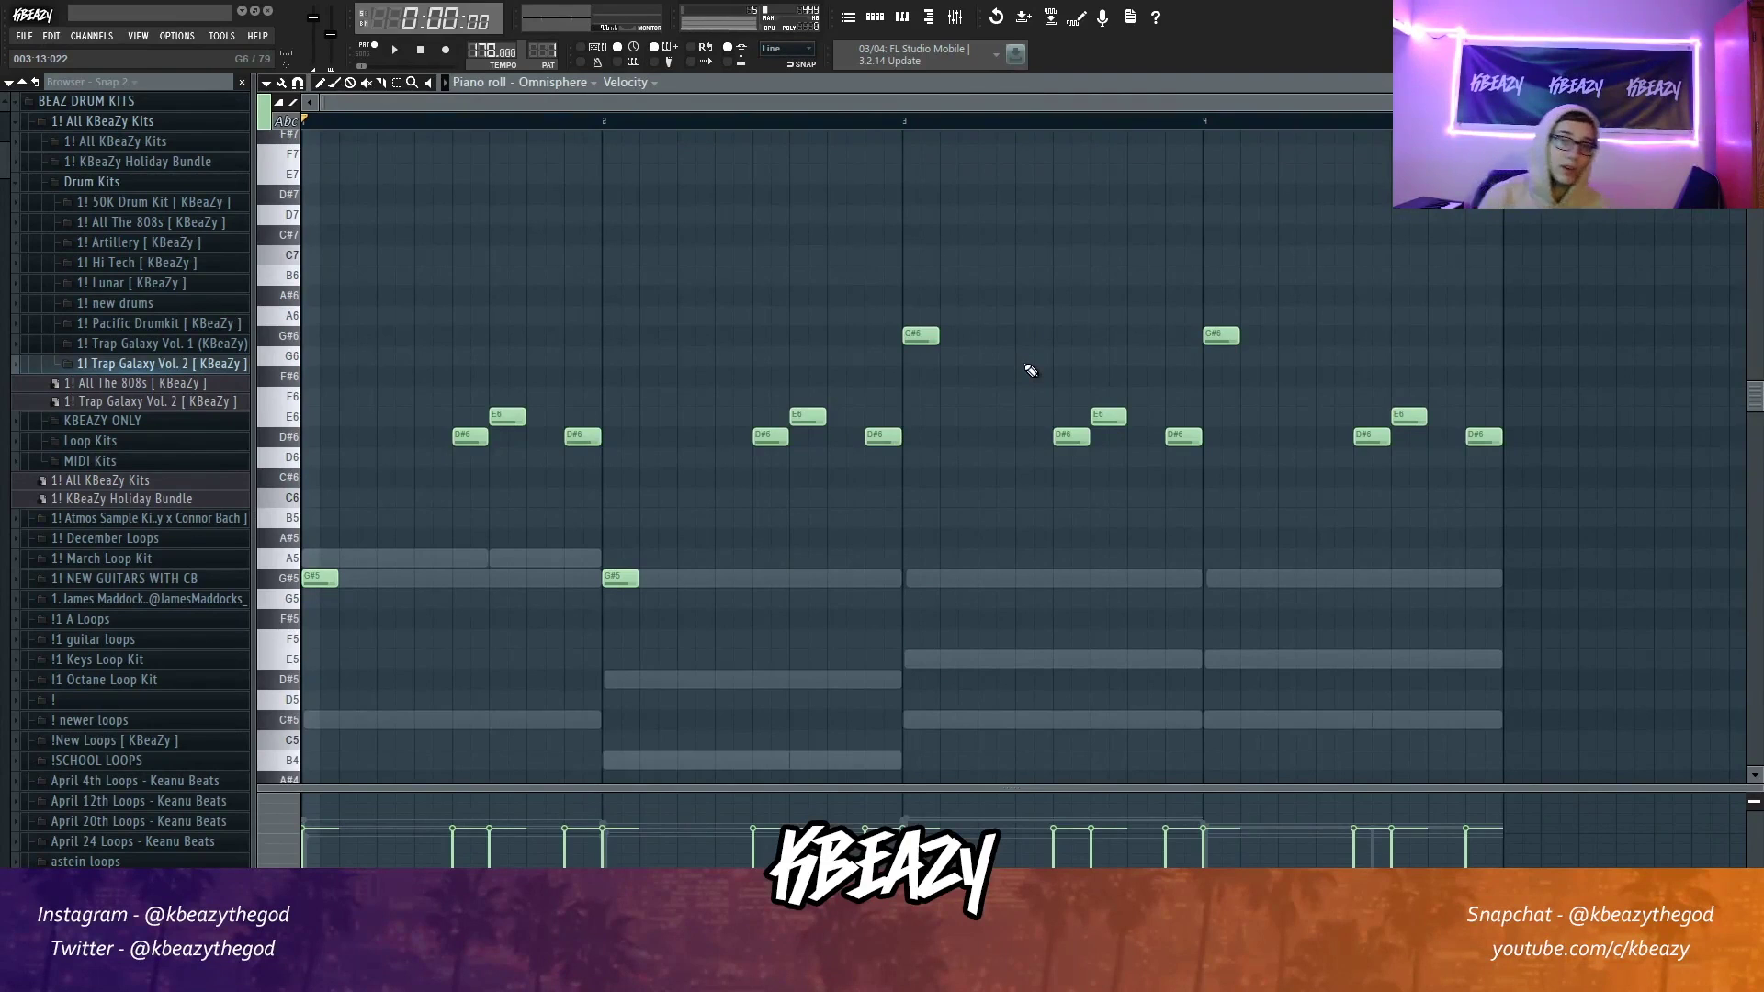
Step: Open the 808 piano roll and try the two A5 notes in bar 1 an octave lower
click(876, 20)
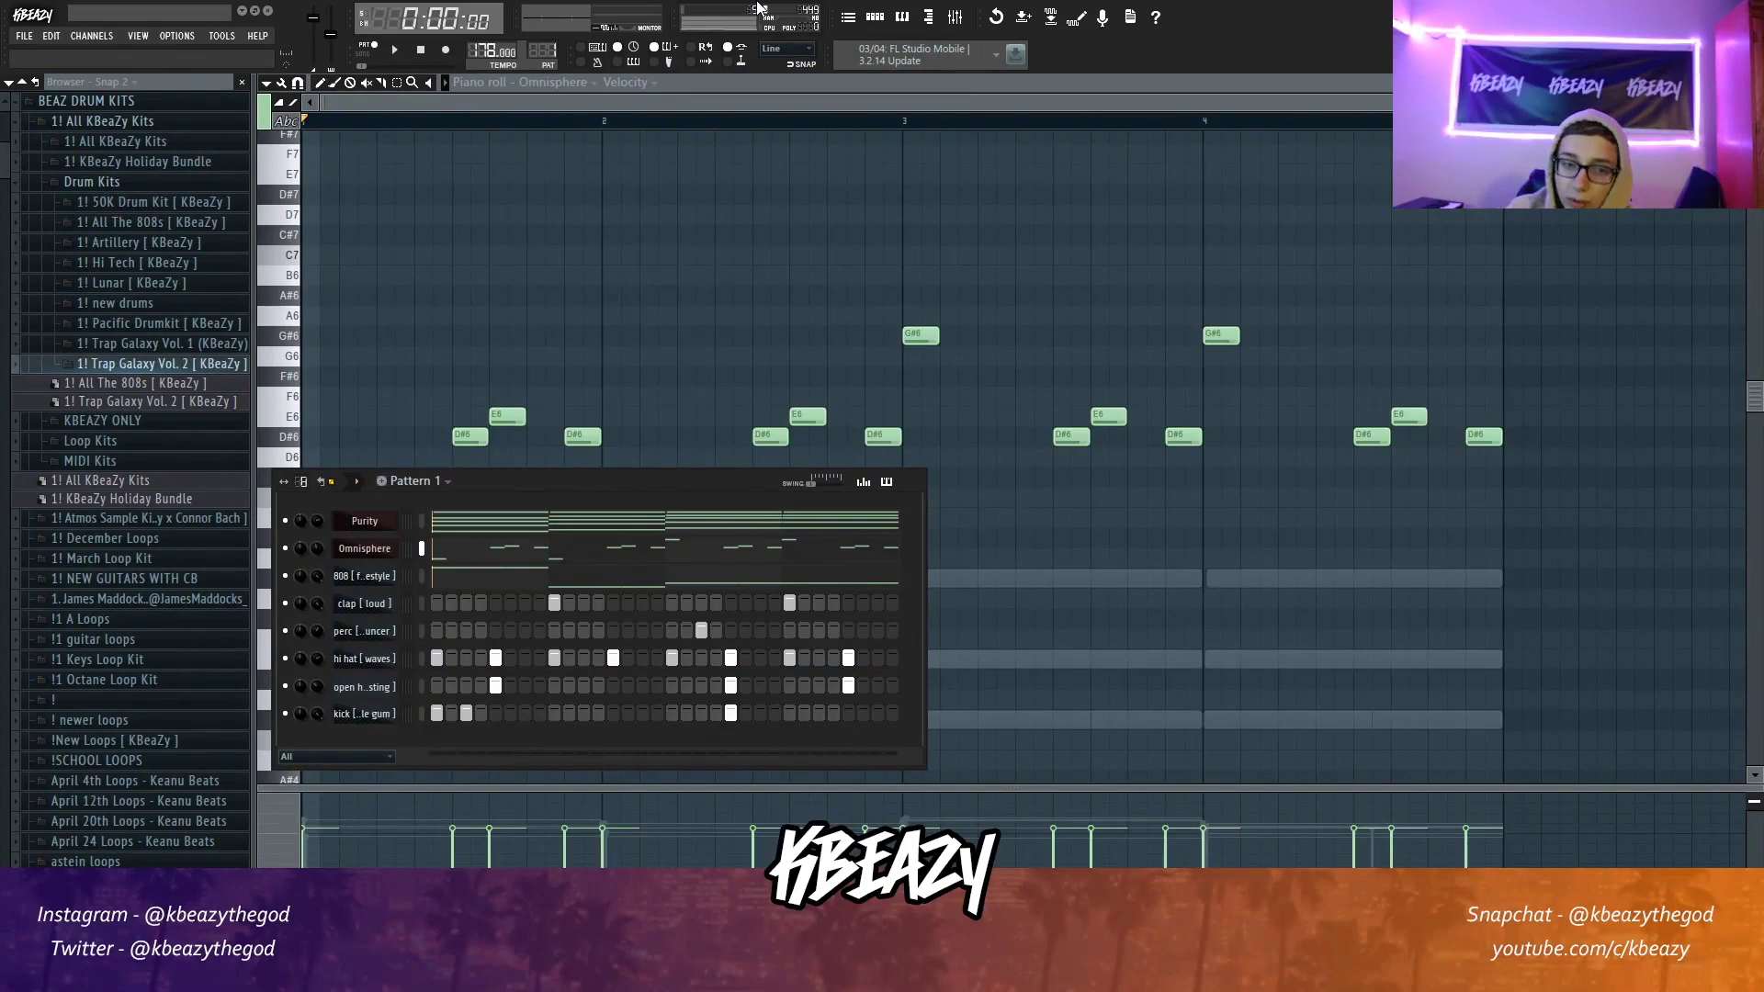
click(641, 579)
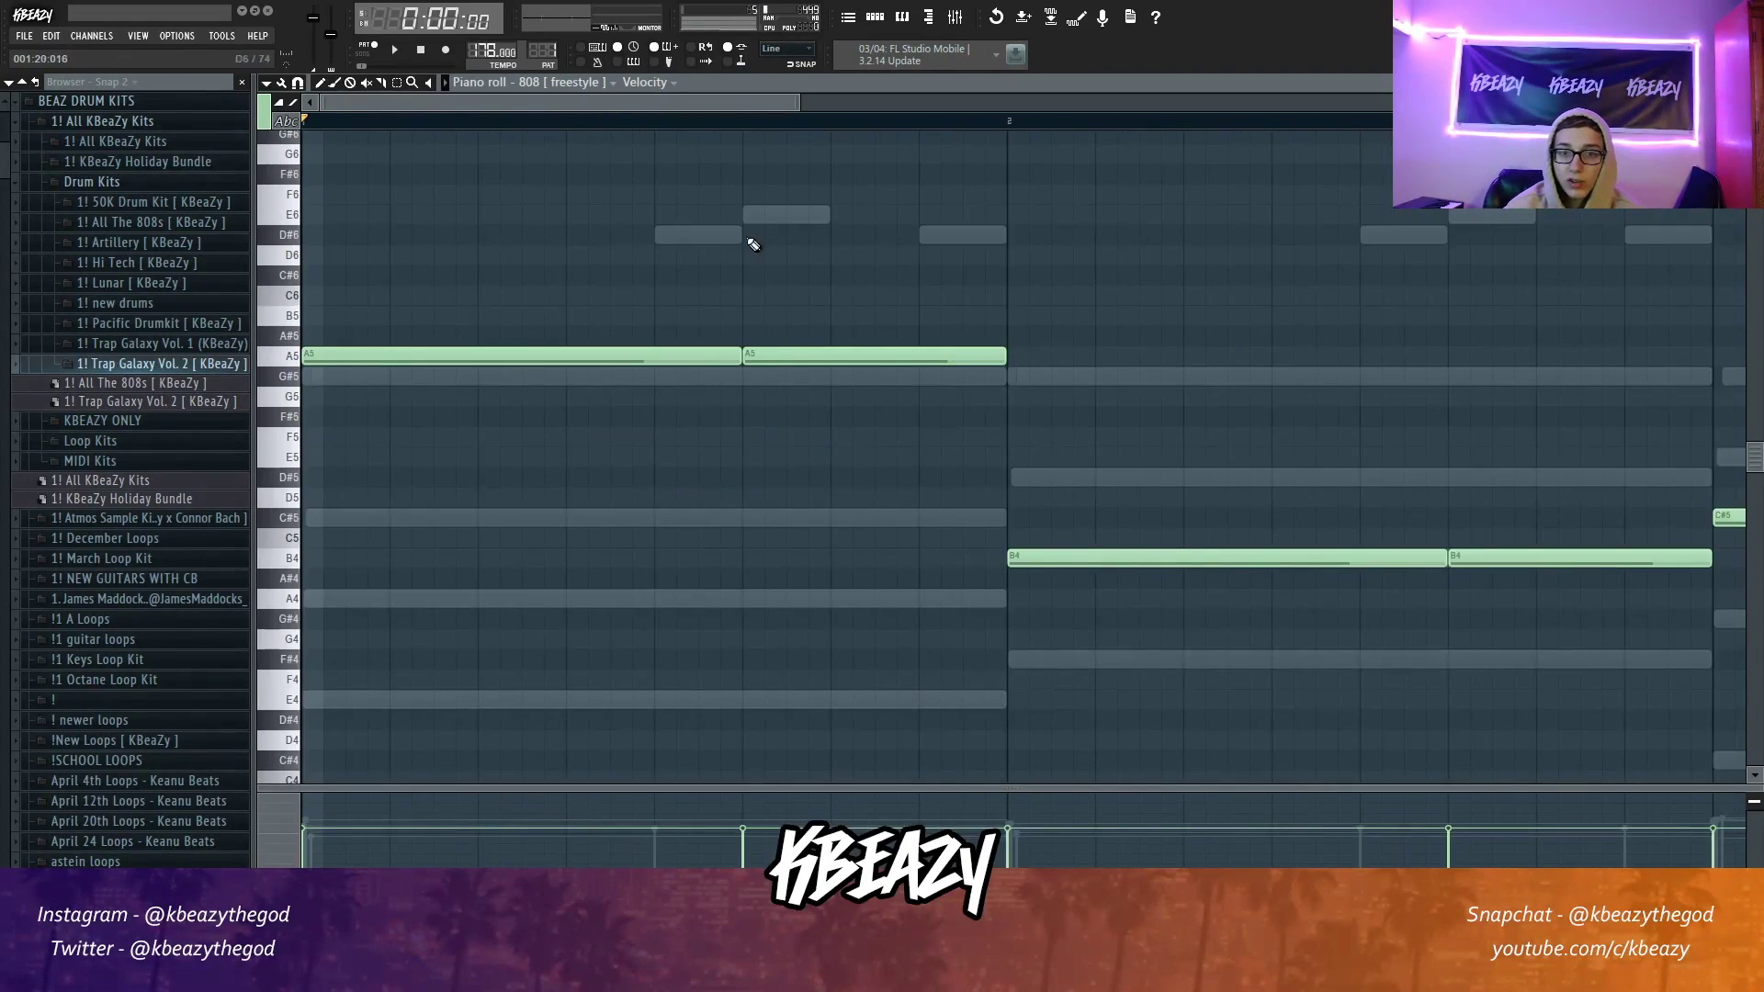
scroll(807, 102, down, 3)
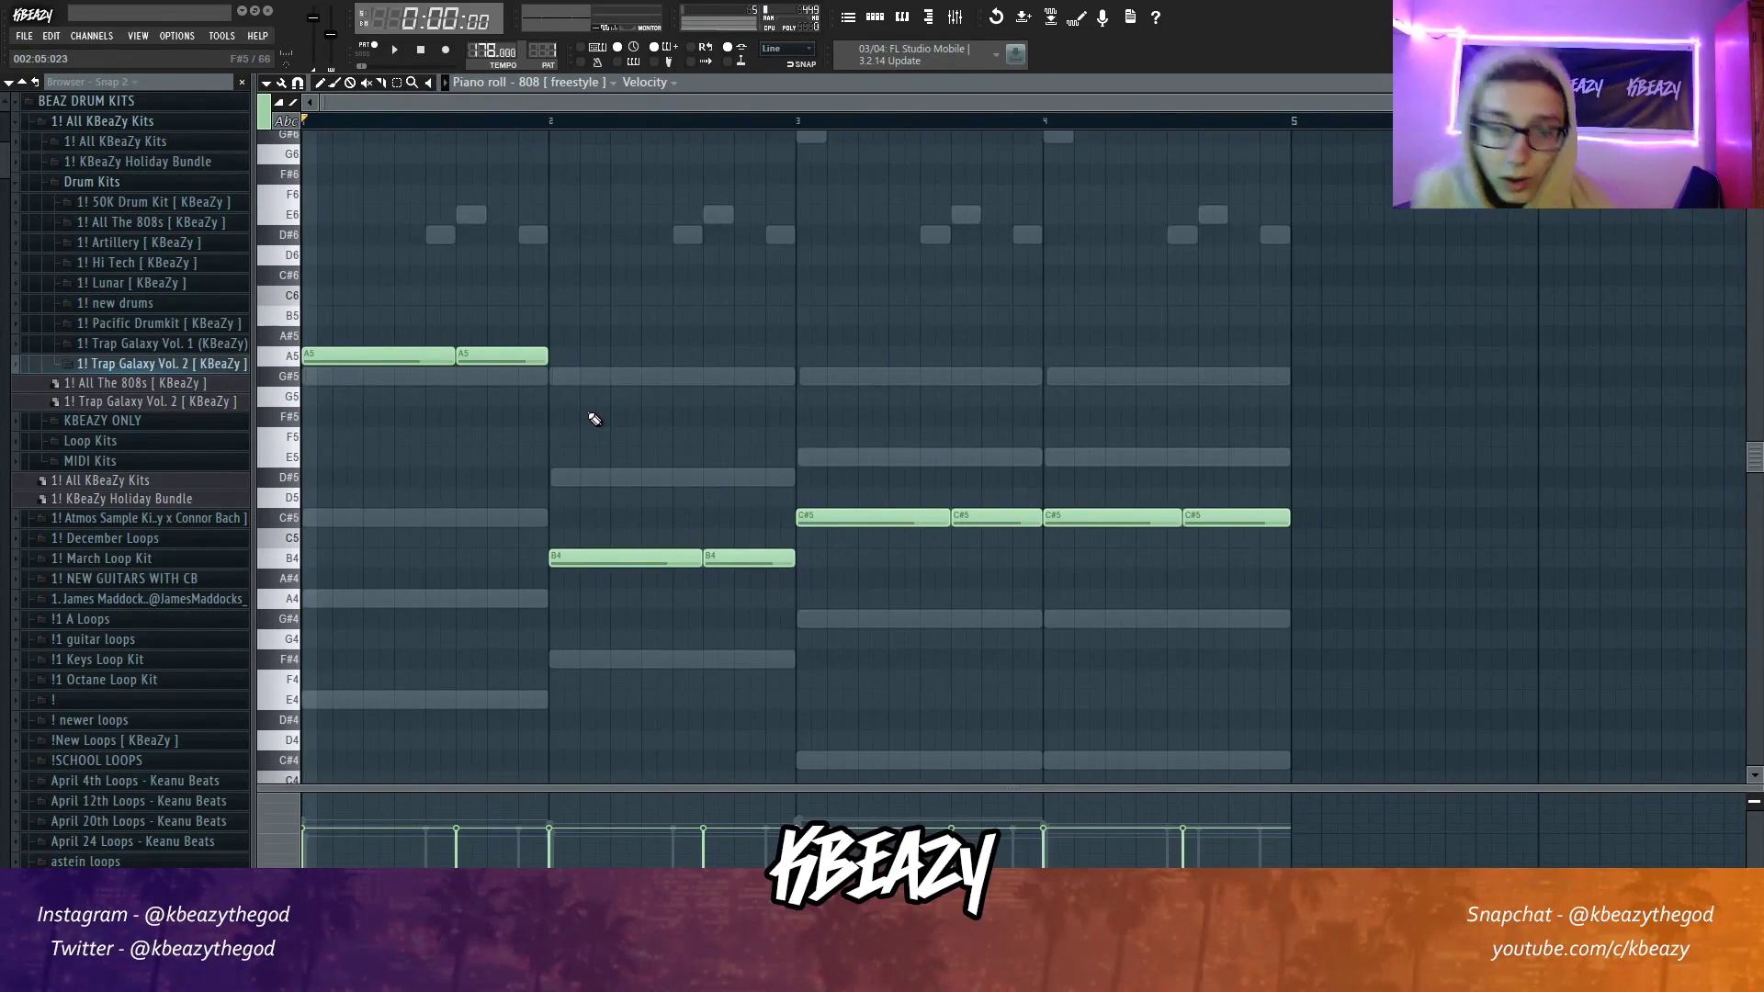
drag(594, 419, 384, 314)
key(ctrl+Down)
key(ctrl+Up)
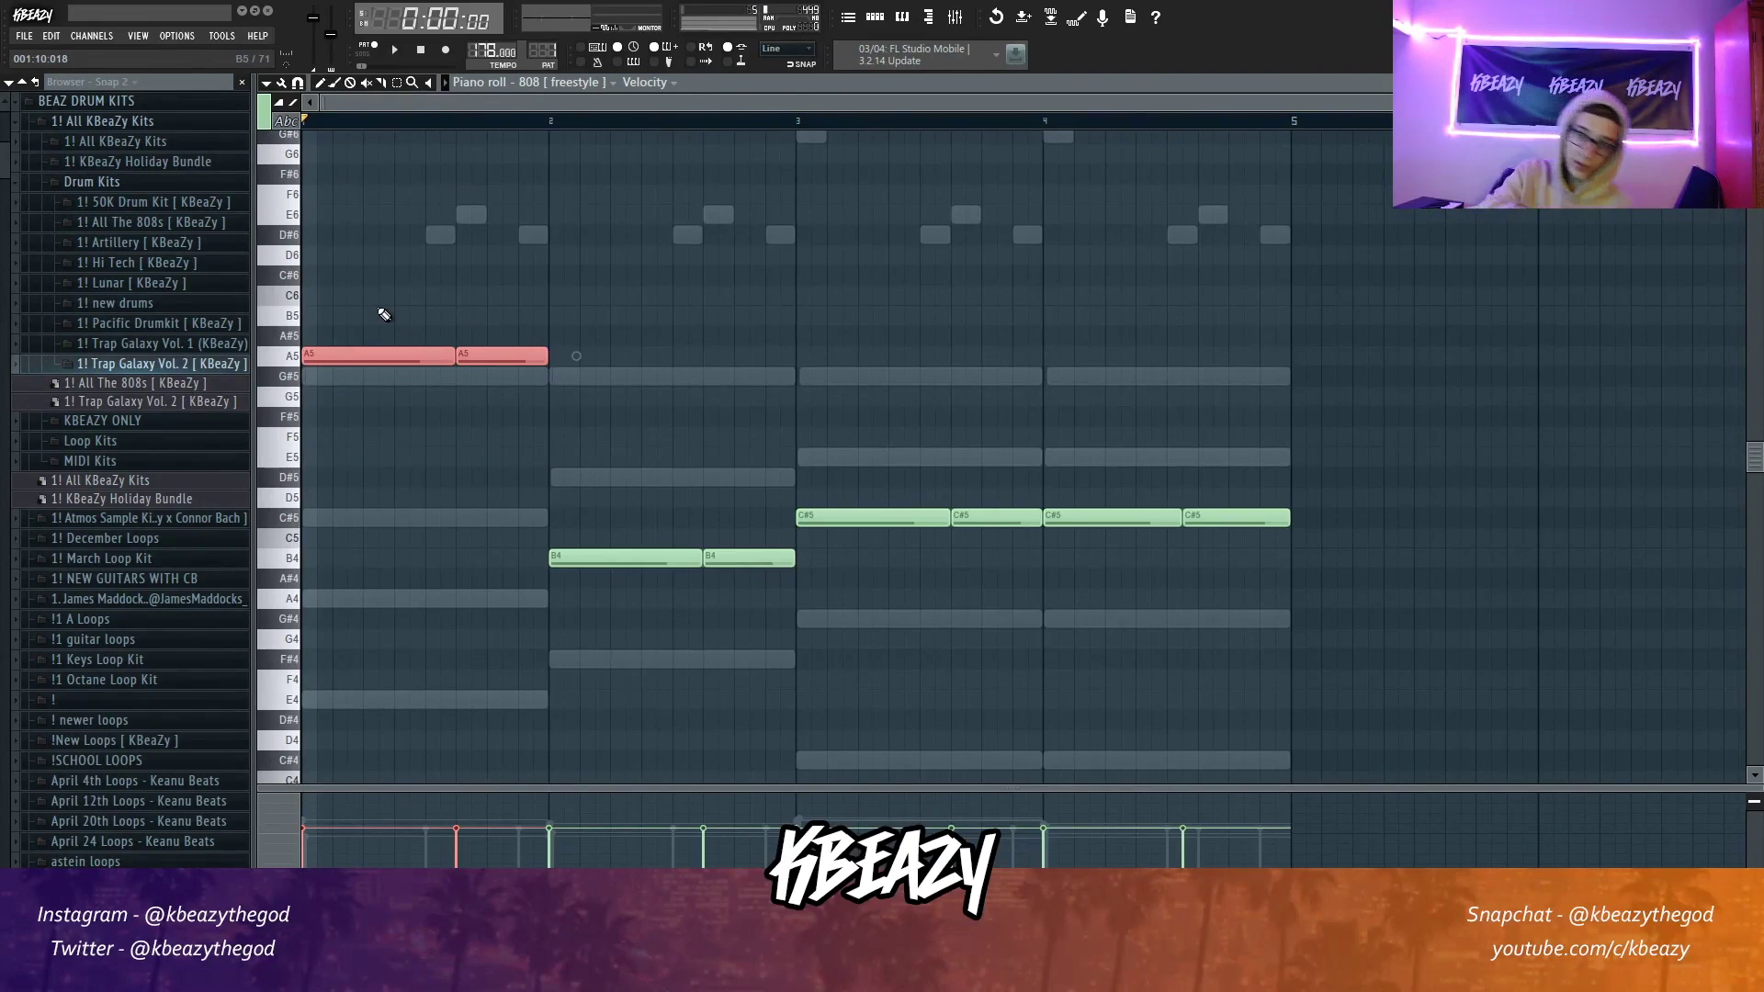
click(716, 366)
click(887, 20)
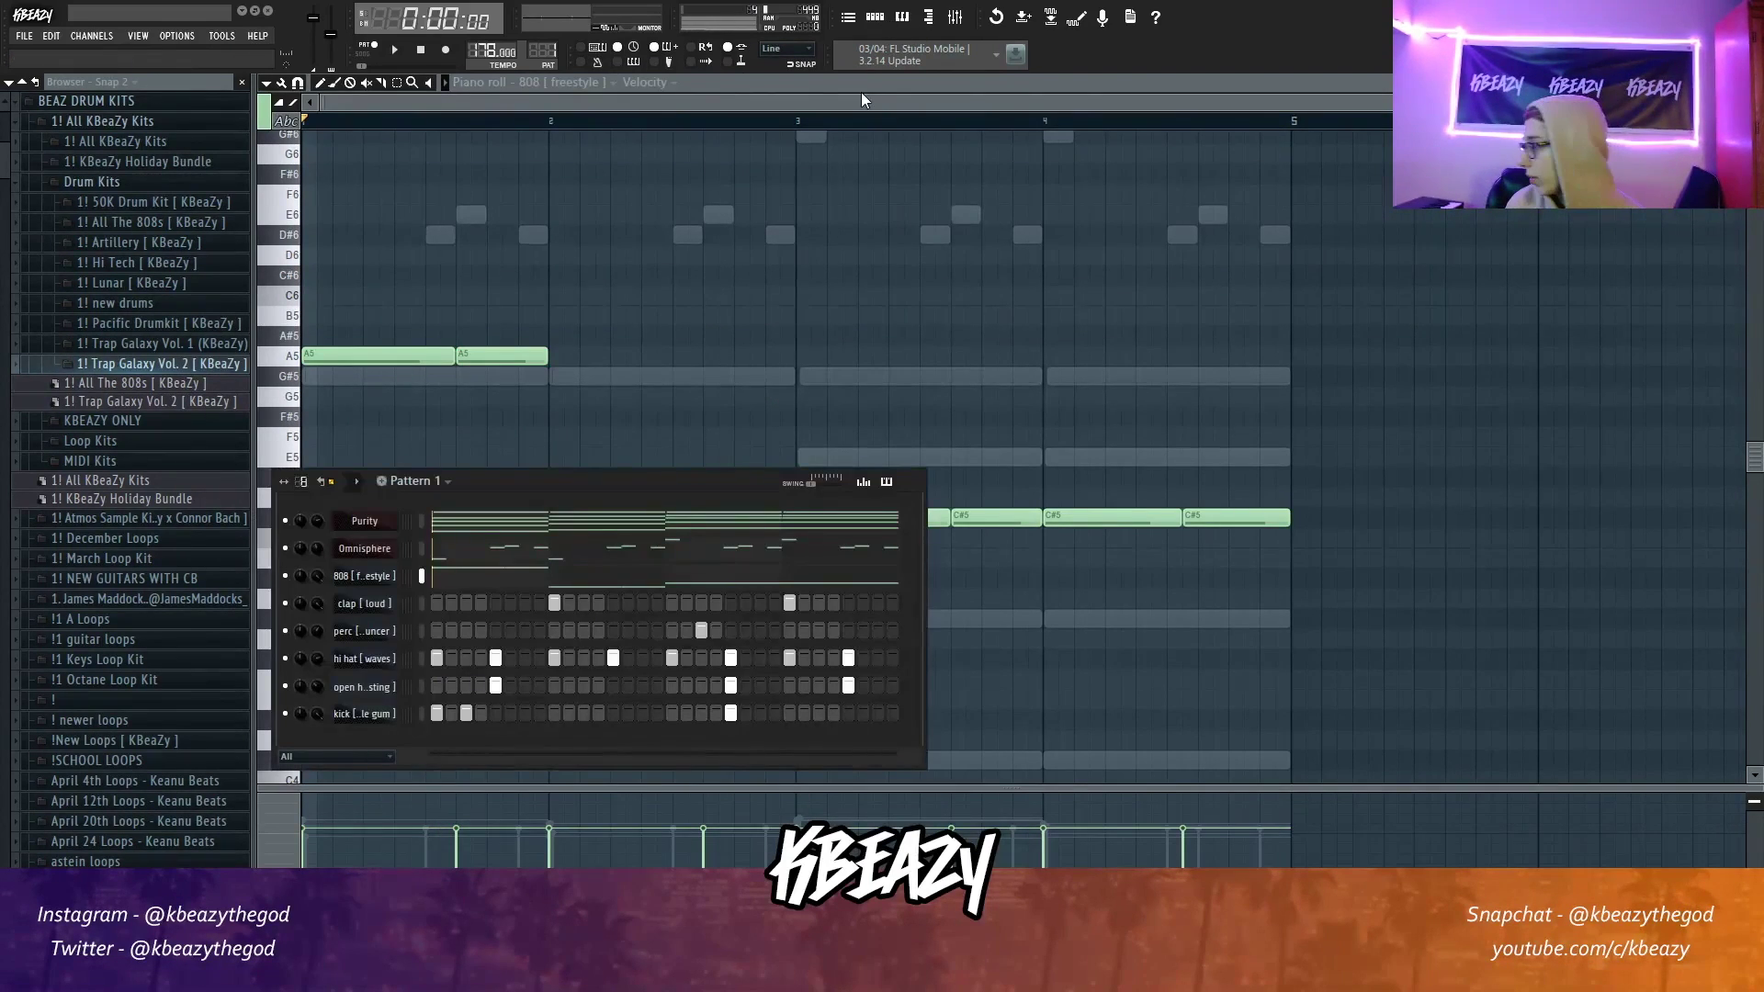